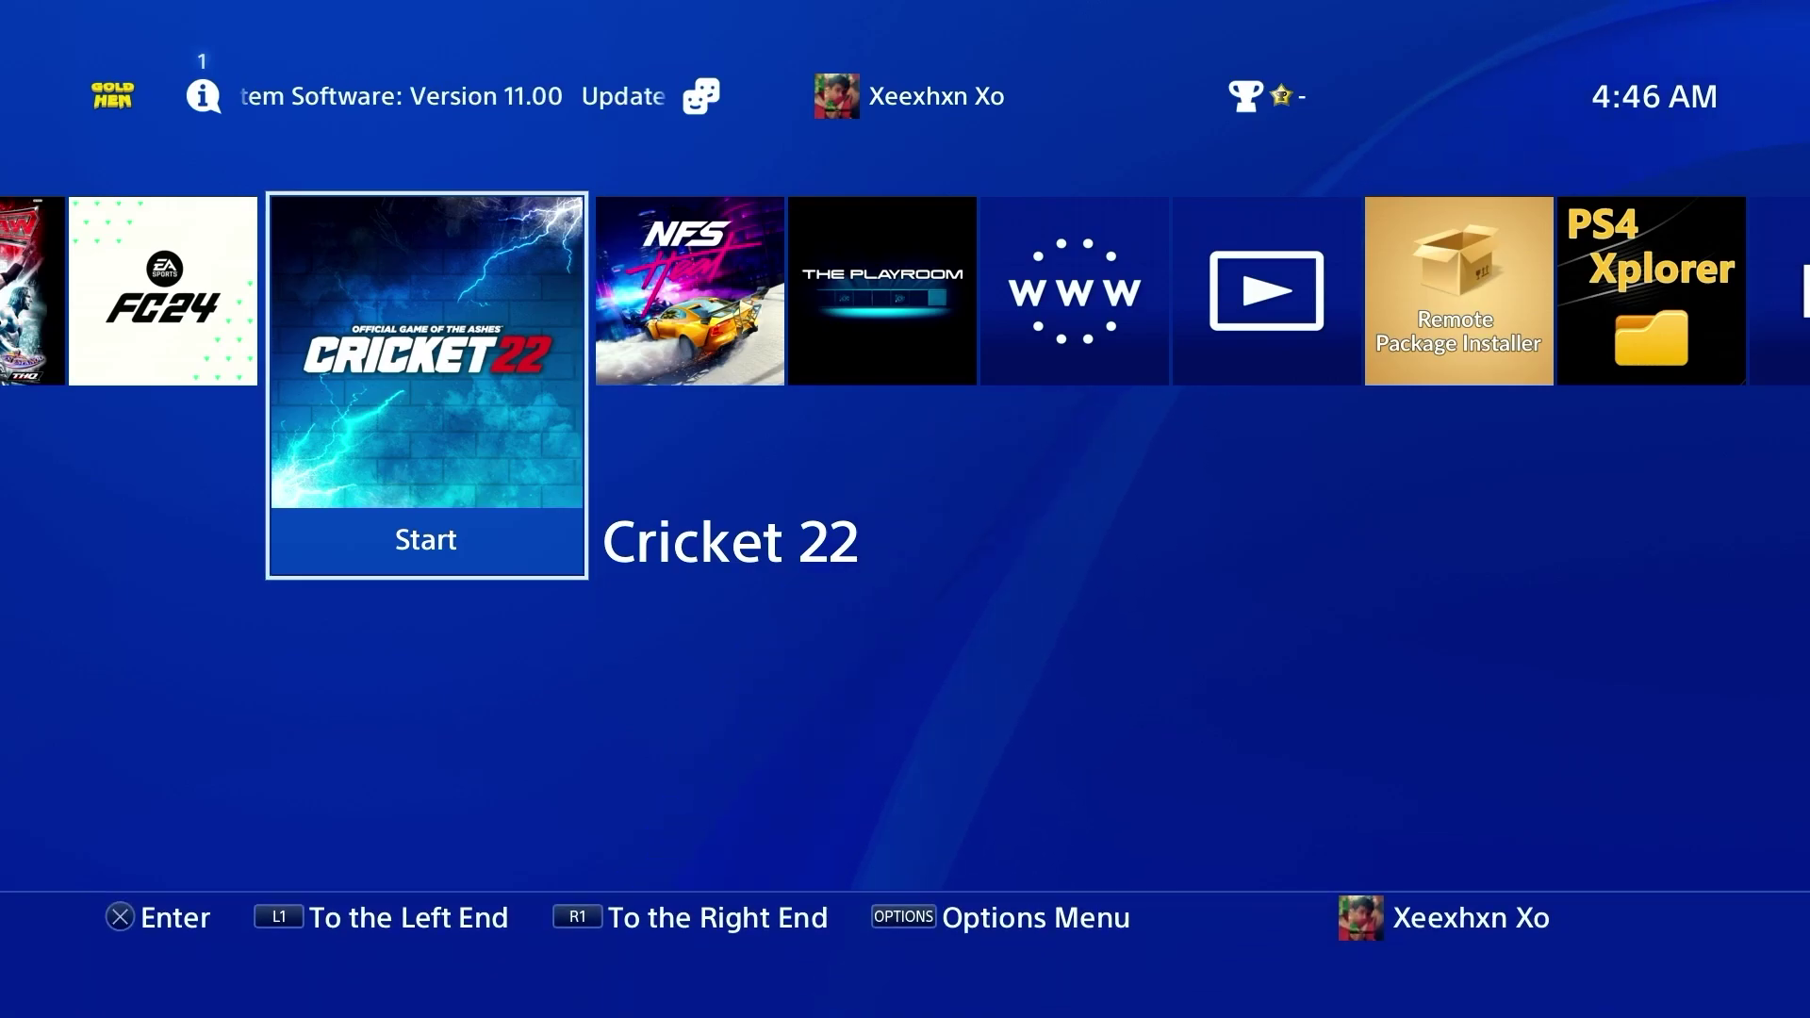
Open the GoldHEN section in the console's system settings.
{"action": "key", "text": "Up"}
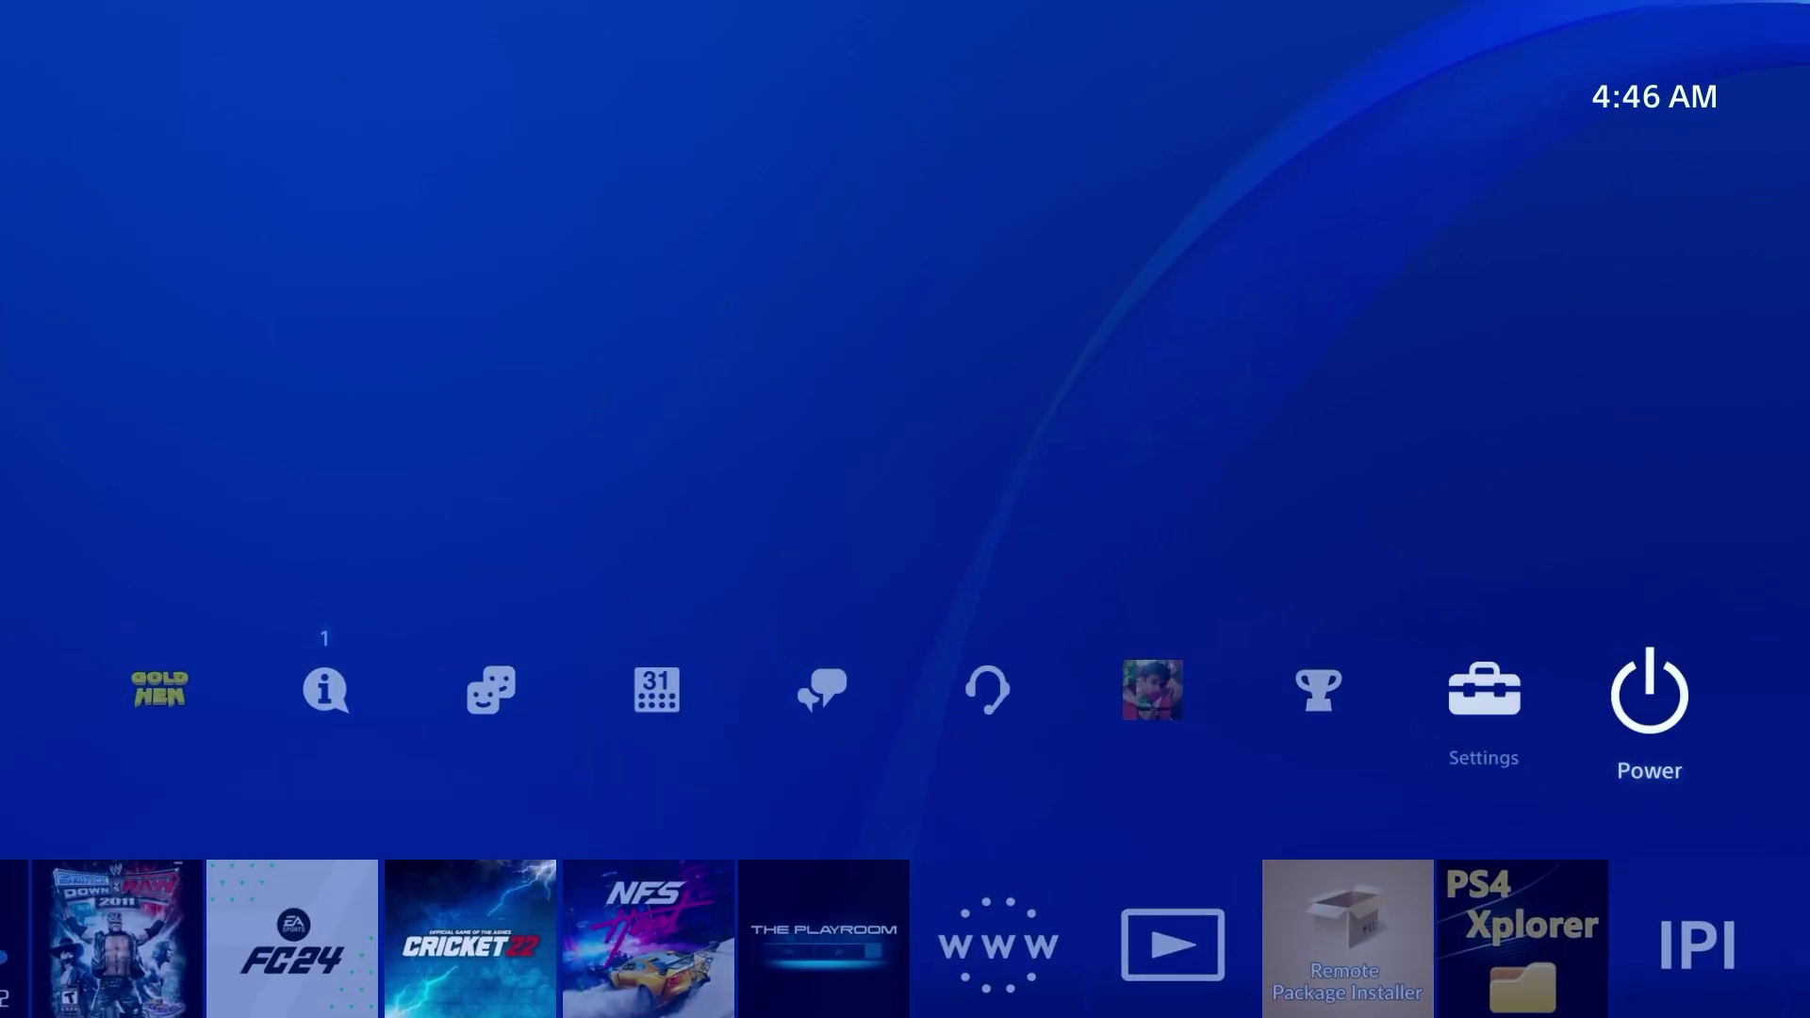
{"action": "key", "text": "Return"}
{"action": "key", "text": "Up"}
{"action": "key", "text": "Up"}
{"action": "key", "text": "Up"}
{"action": "key", "text": "Up"}
{"action": "key", "text": "Return"}
Open GoldHEN's general Settings page to examine the rest mode support option.
{"action": "key", "text": "Down"}
{"action": "key", "text": "Down"}
{"action": "key", "text": "Down"}
{"action": "key", "text": "Down"}
{"action": "key", "text": "Down"}
{"action": "key", "text": "Down"}
{"action": "key", "text": "Down"}
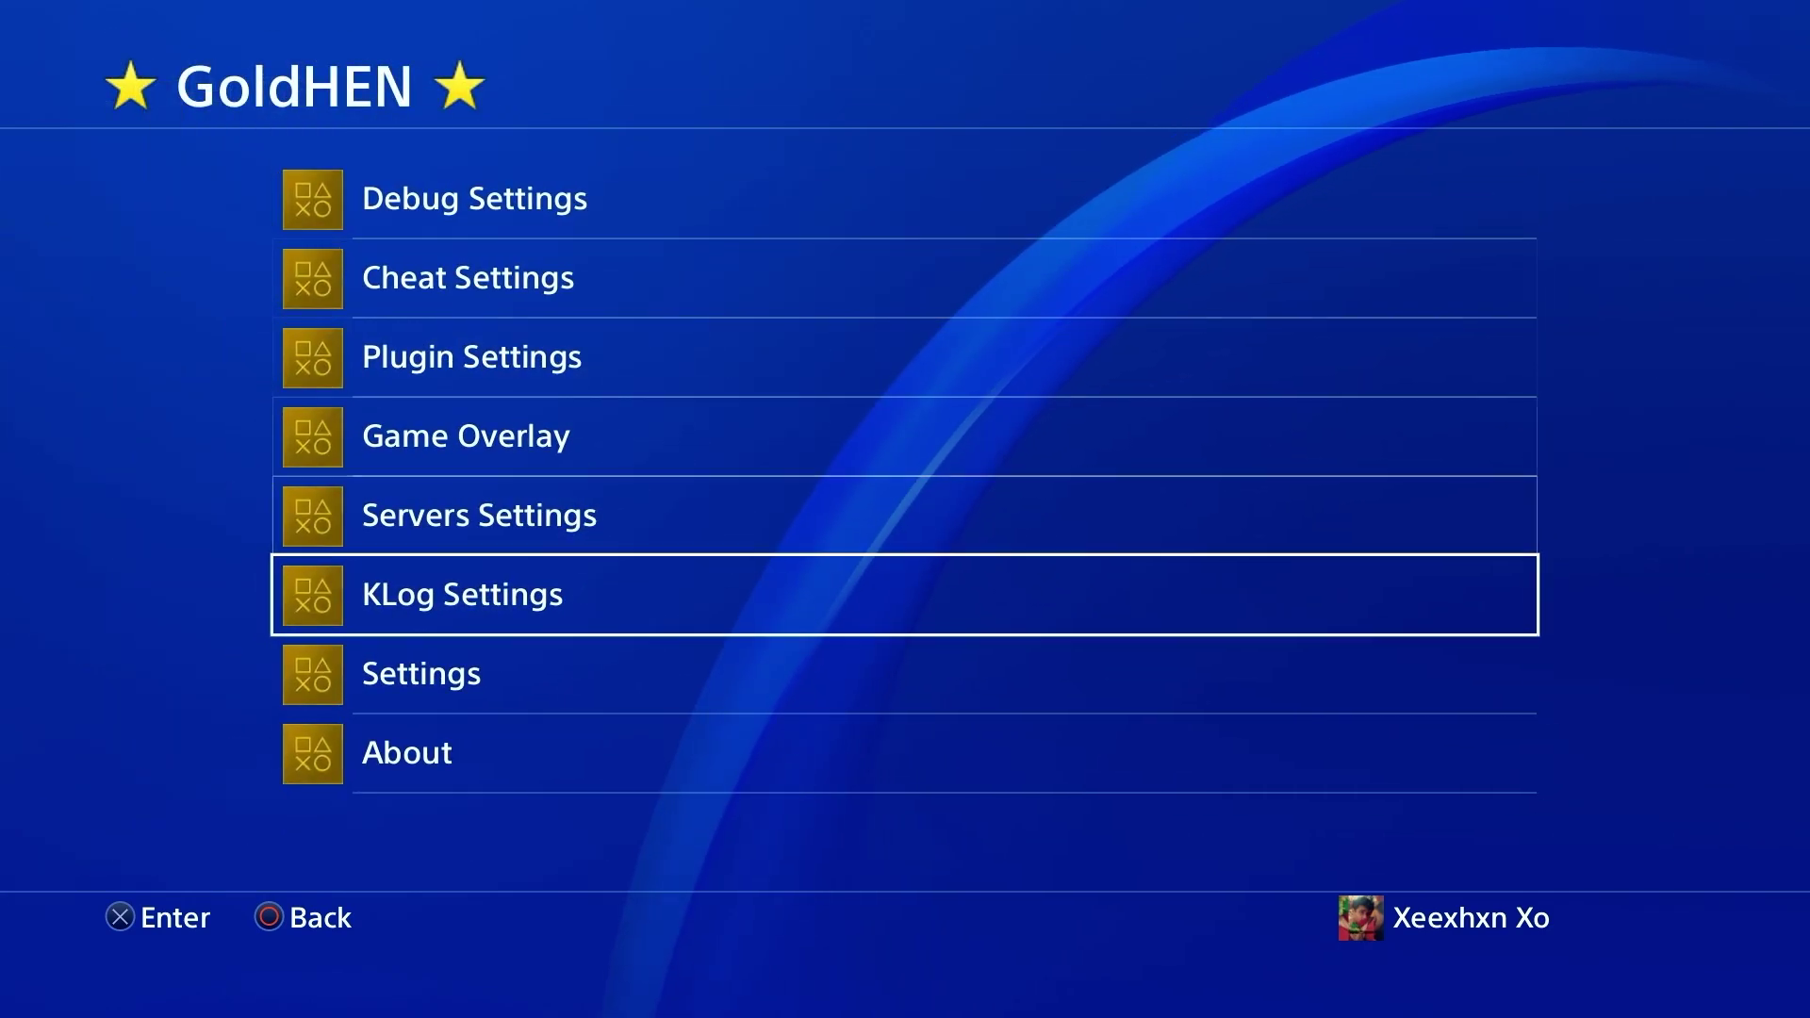
{"action": "key", "text": "Up"}
{"action": "key", "text": "Return"}
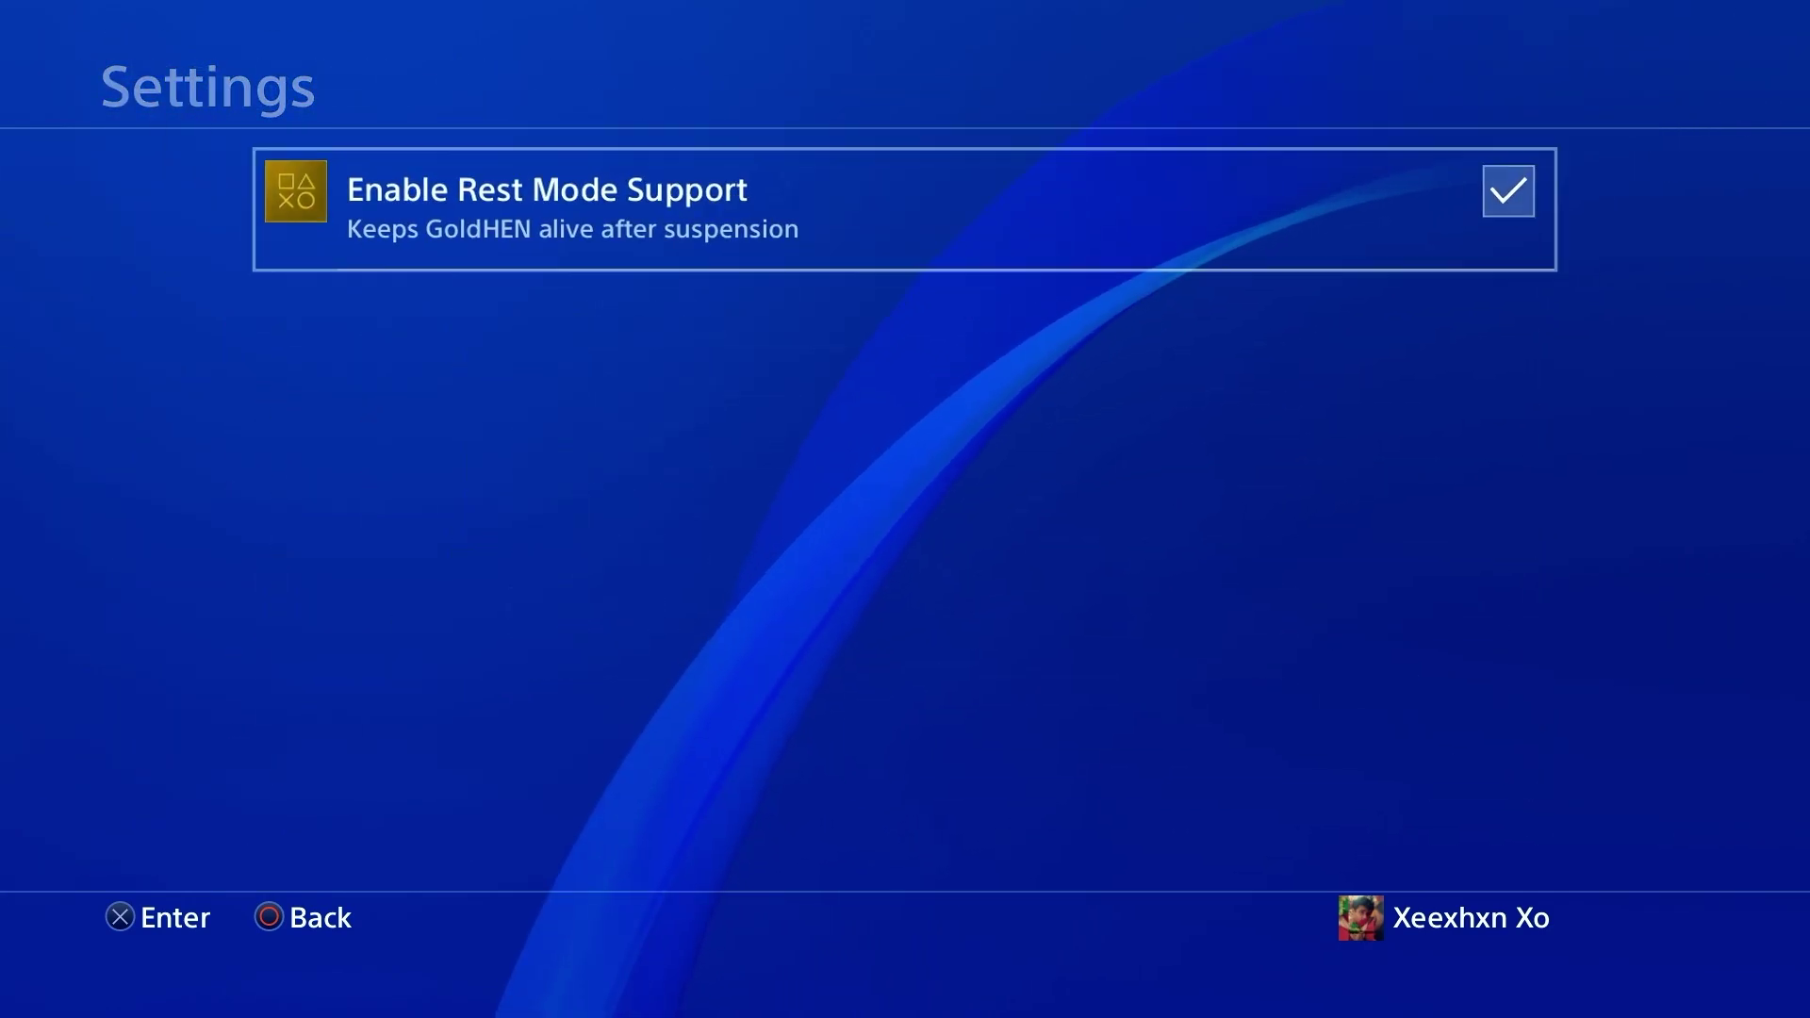
Return to the GoldHEN list and open Debug Settings to examine the package installer and debug options.
{"action": "key", "text": "Escape"}
{"action": "key", "text": "Up"}
{"action": "key", "text": "Up"}
{"action": "key", "text": "Up"}
{"action": "key", "text": "Up"}
{"action": "key", "text": "Up"}
{"action": "key", "text": "Up"}
{"action": "key", "text": "Down"}
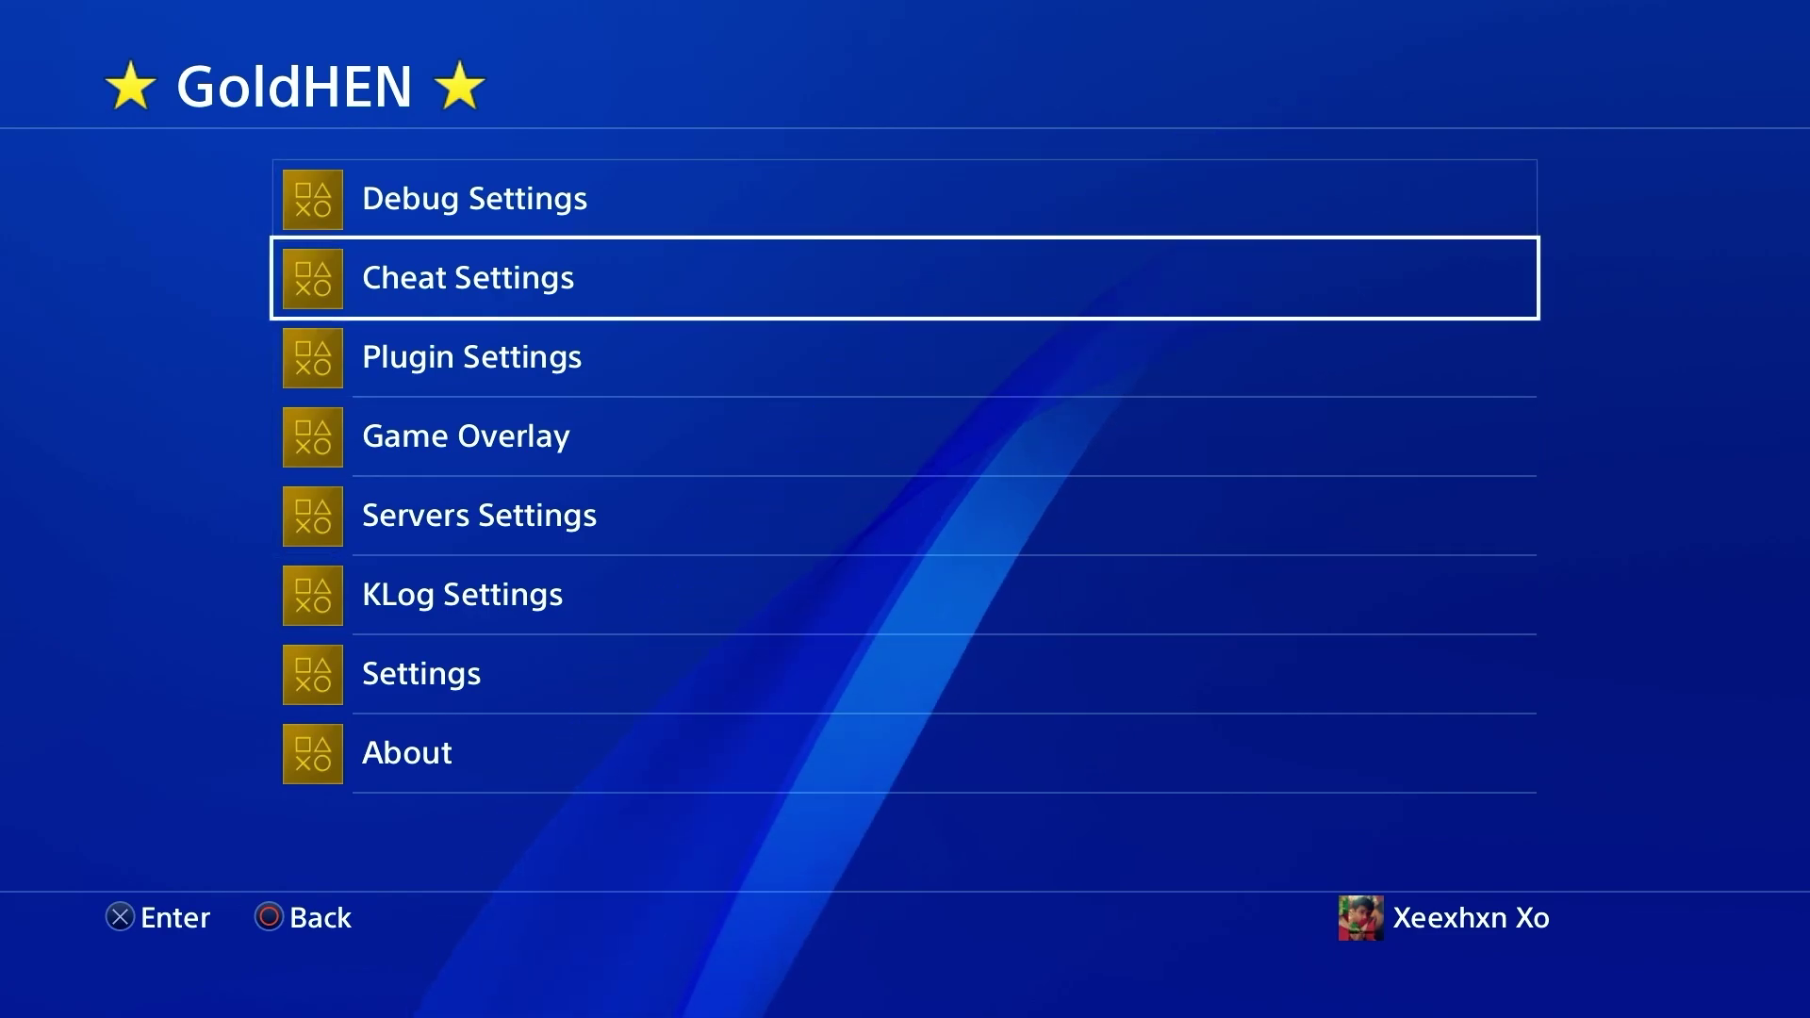
{"action": "key", "text": "Down"}
{"action": "key", "text": "Down"}
{"action": "key", "text": "Up"}
{"action": "key", "text": "Up"}
{"action": "key", "text": "Up"}
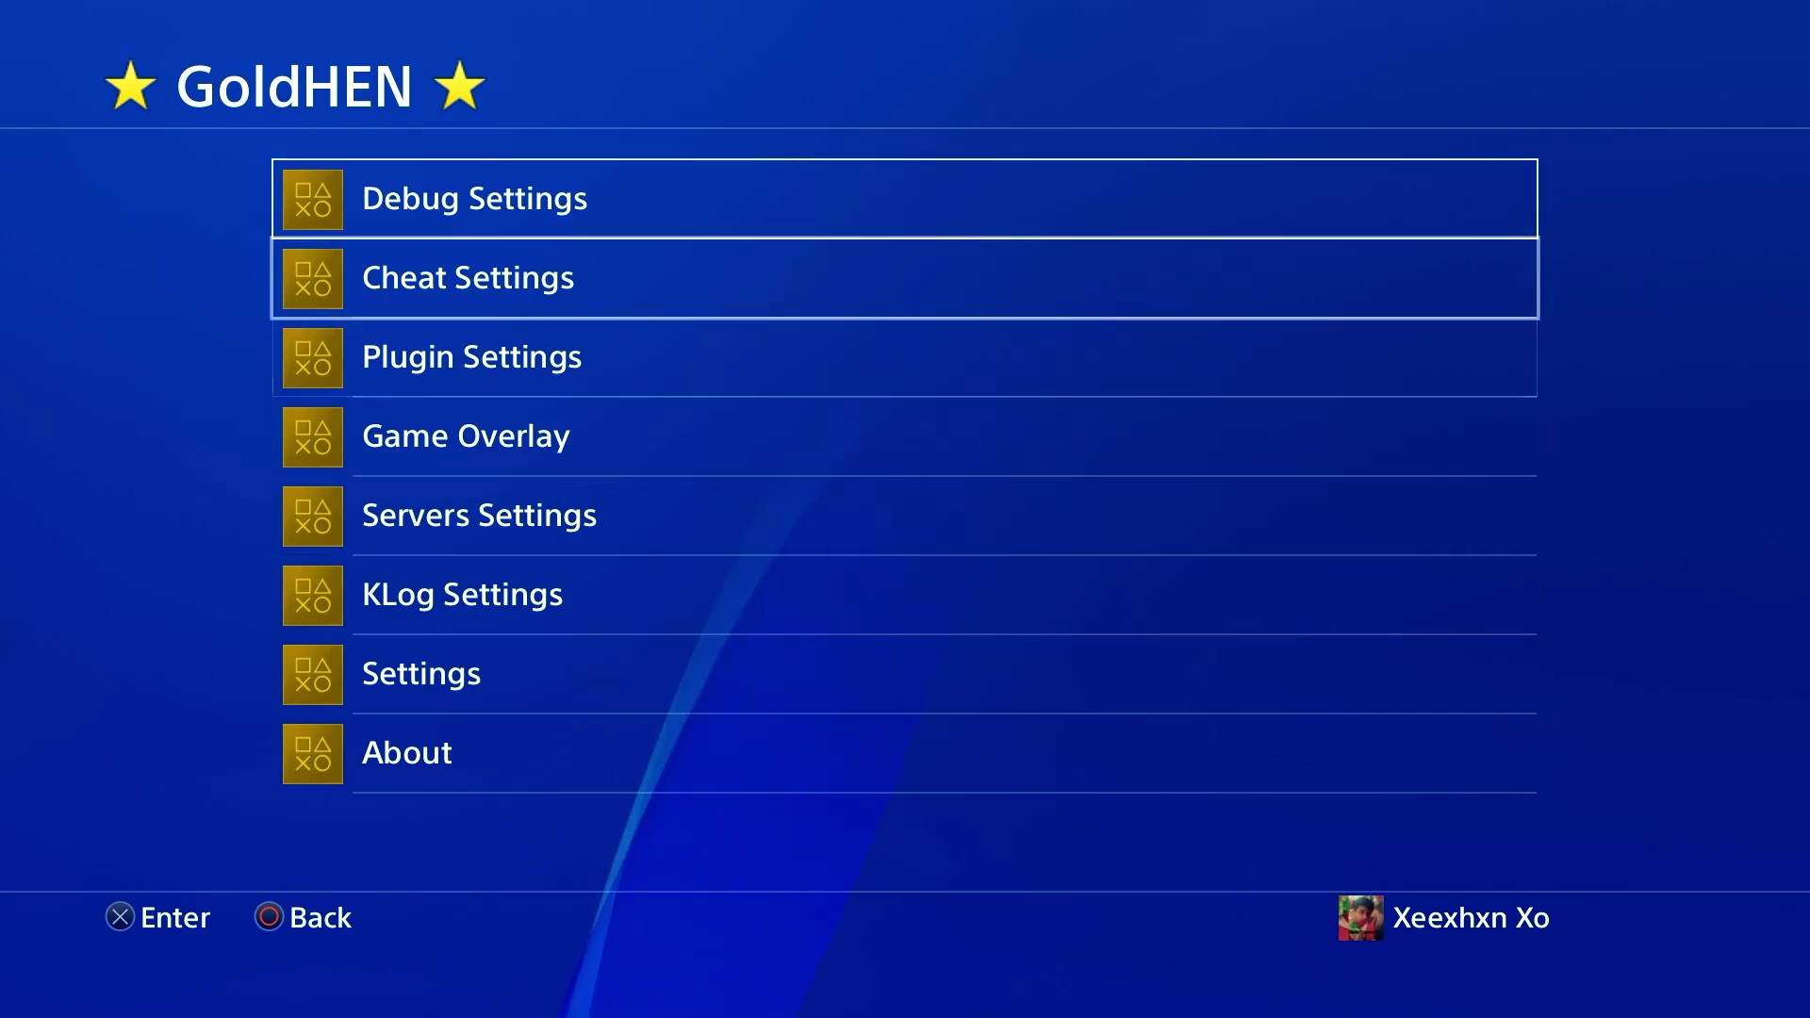
{"action": "key", "text": "Return"}
{"action": "key", "text": "Down"}
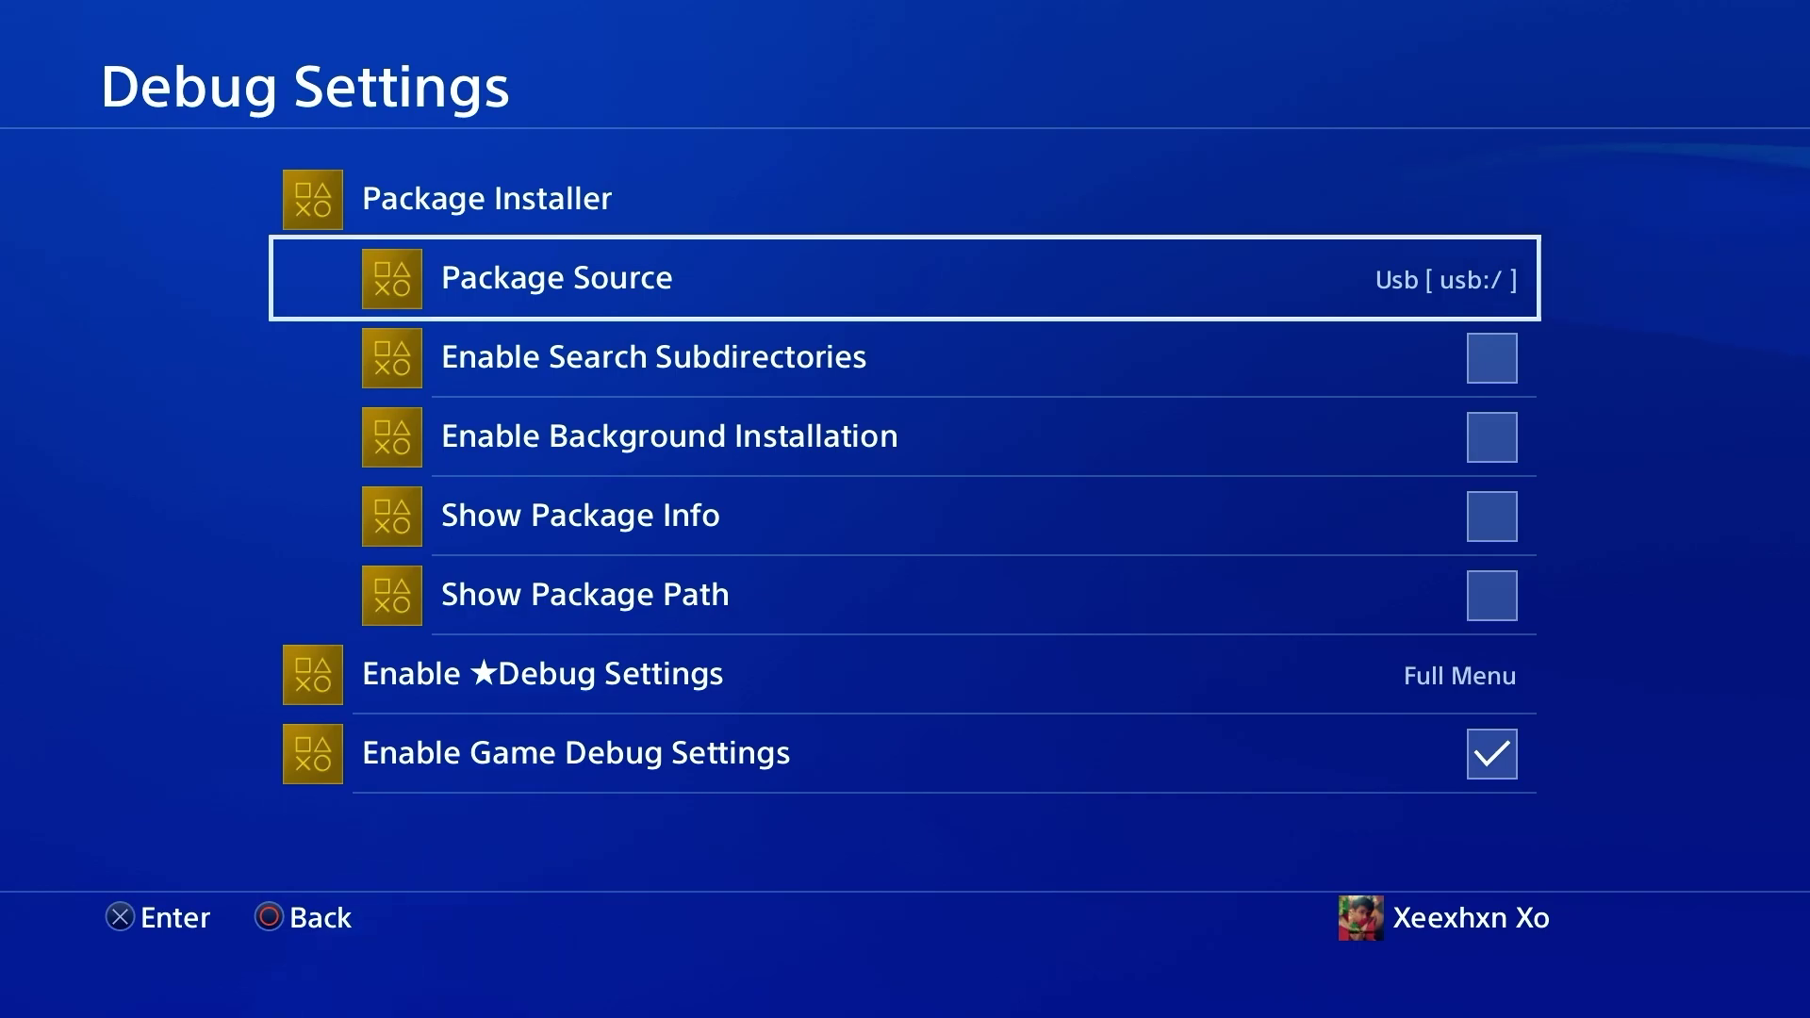
Leave the GoldHEN settings and look through the installed games and homebrew apps on the home screen.
{"action": "key", "text": "Escape"}
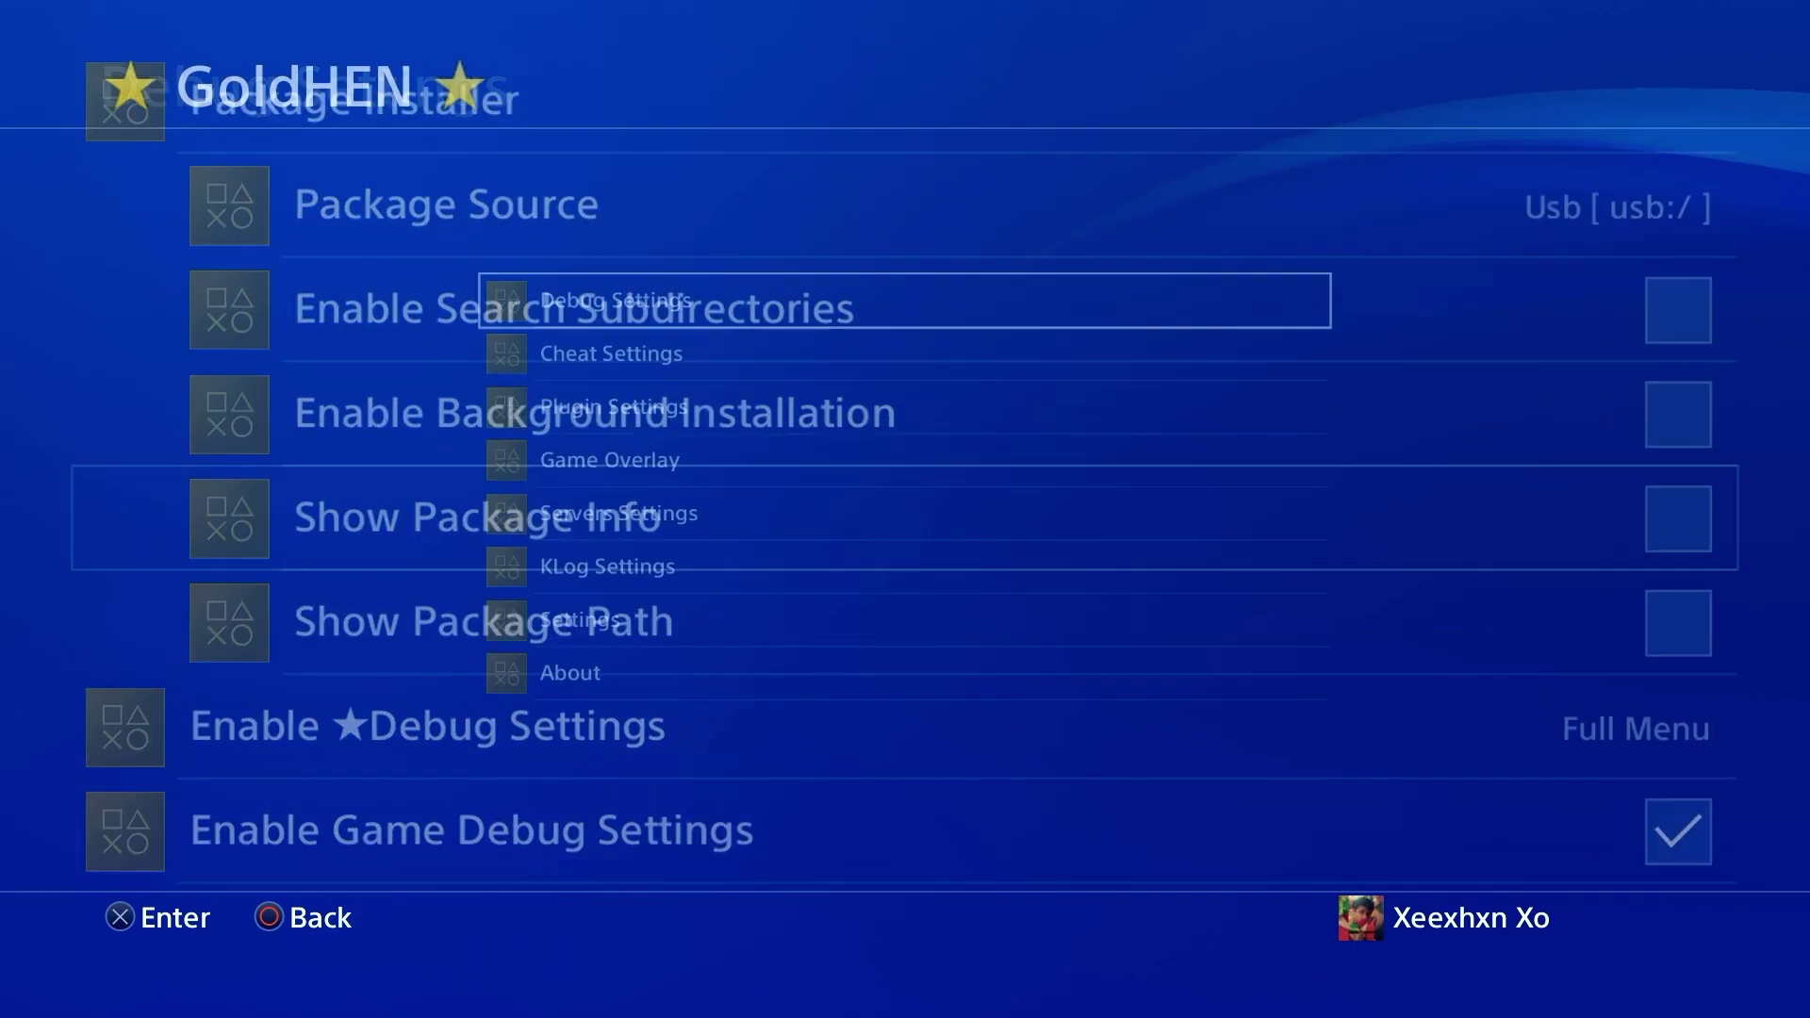
{"action": "key", "text": "Escape"}
{"action": "key", "text": "Escape"}
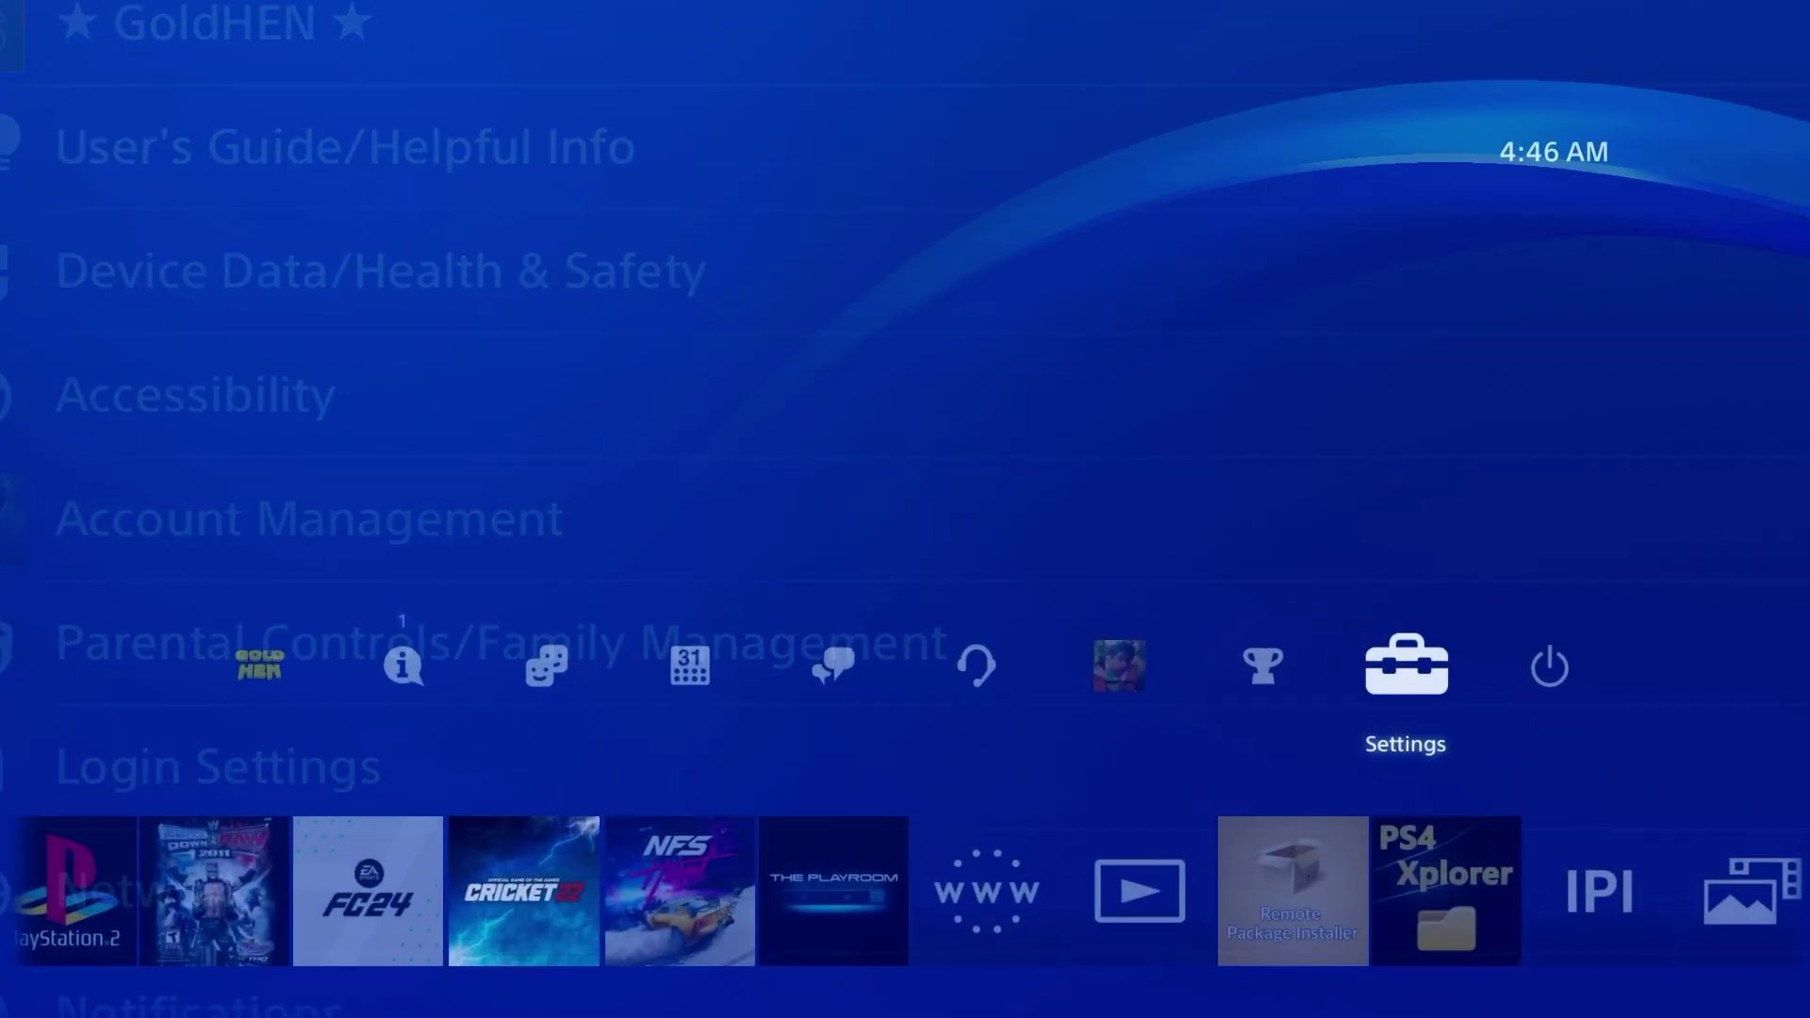
{"action": "key", "text": "Down"}
{"action": "key", "text": "Right"}
{"action": "key", "text": "Right"}
{"action": "key", "text": "Right"}
{"action": "key", "text": "Right"}
{"action": "key", "text": "Right"}
{"action": "key", "text": "Right"}
{"action": "key", "text": "Right"}
{"action": "key", "text": "Right"}
{"action": "key", "text": "Right"}
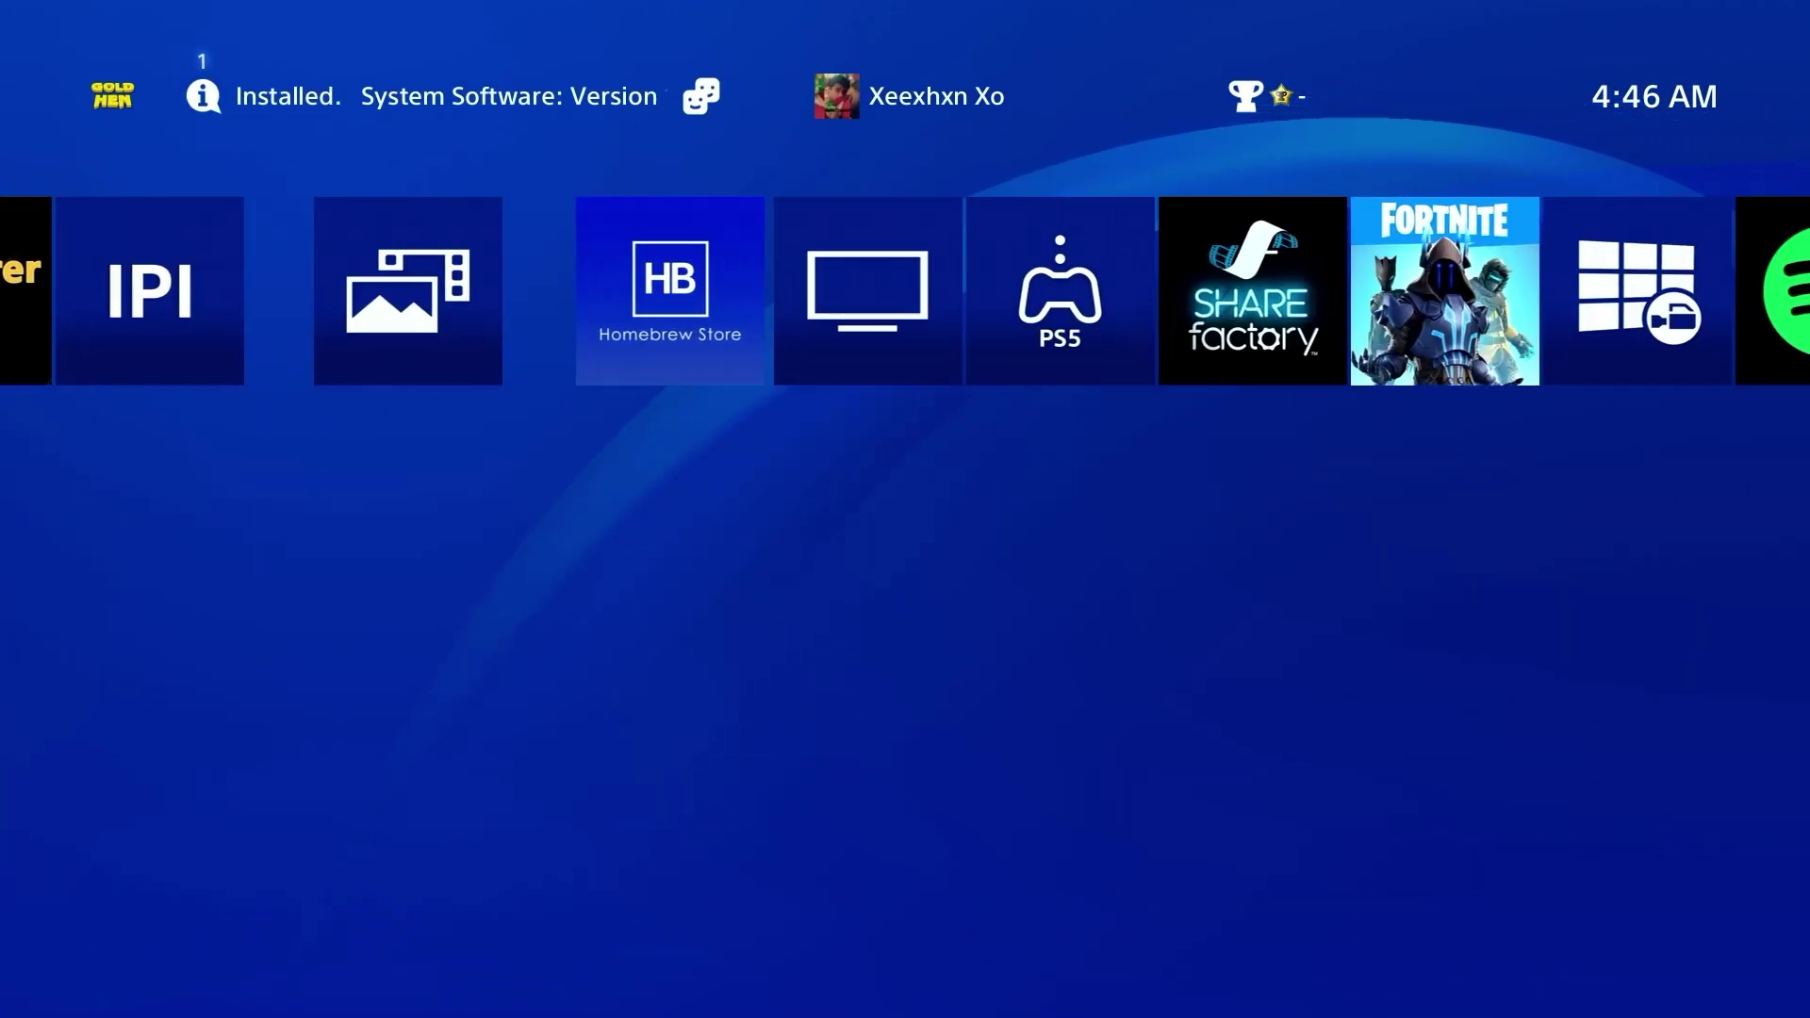
{"action": "key", "text": "Left"}
{"action": "key", "text": "Left"}
{"action": "key", "text": "Left"}
{"action": "key", "text": "Left"}
{"action": "key", "text": "Left"}
{"action": "key", "text": "Left"}
{"action": "key", "text": "Left"}
{"action": "key", "text": "Left"}
{"action": "key", "text": "Left"}
{"action": "key", "text": "Left"}
{"action": "key", "text": "Left"}
{"action": "key", "text": "Left"}
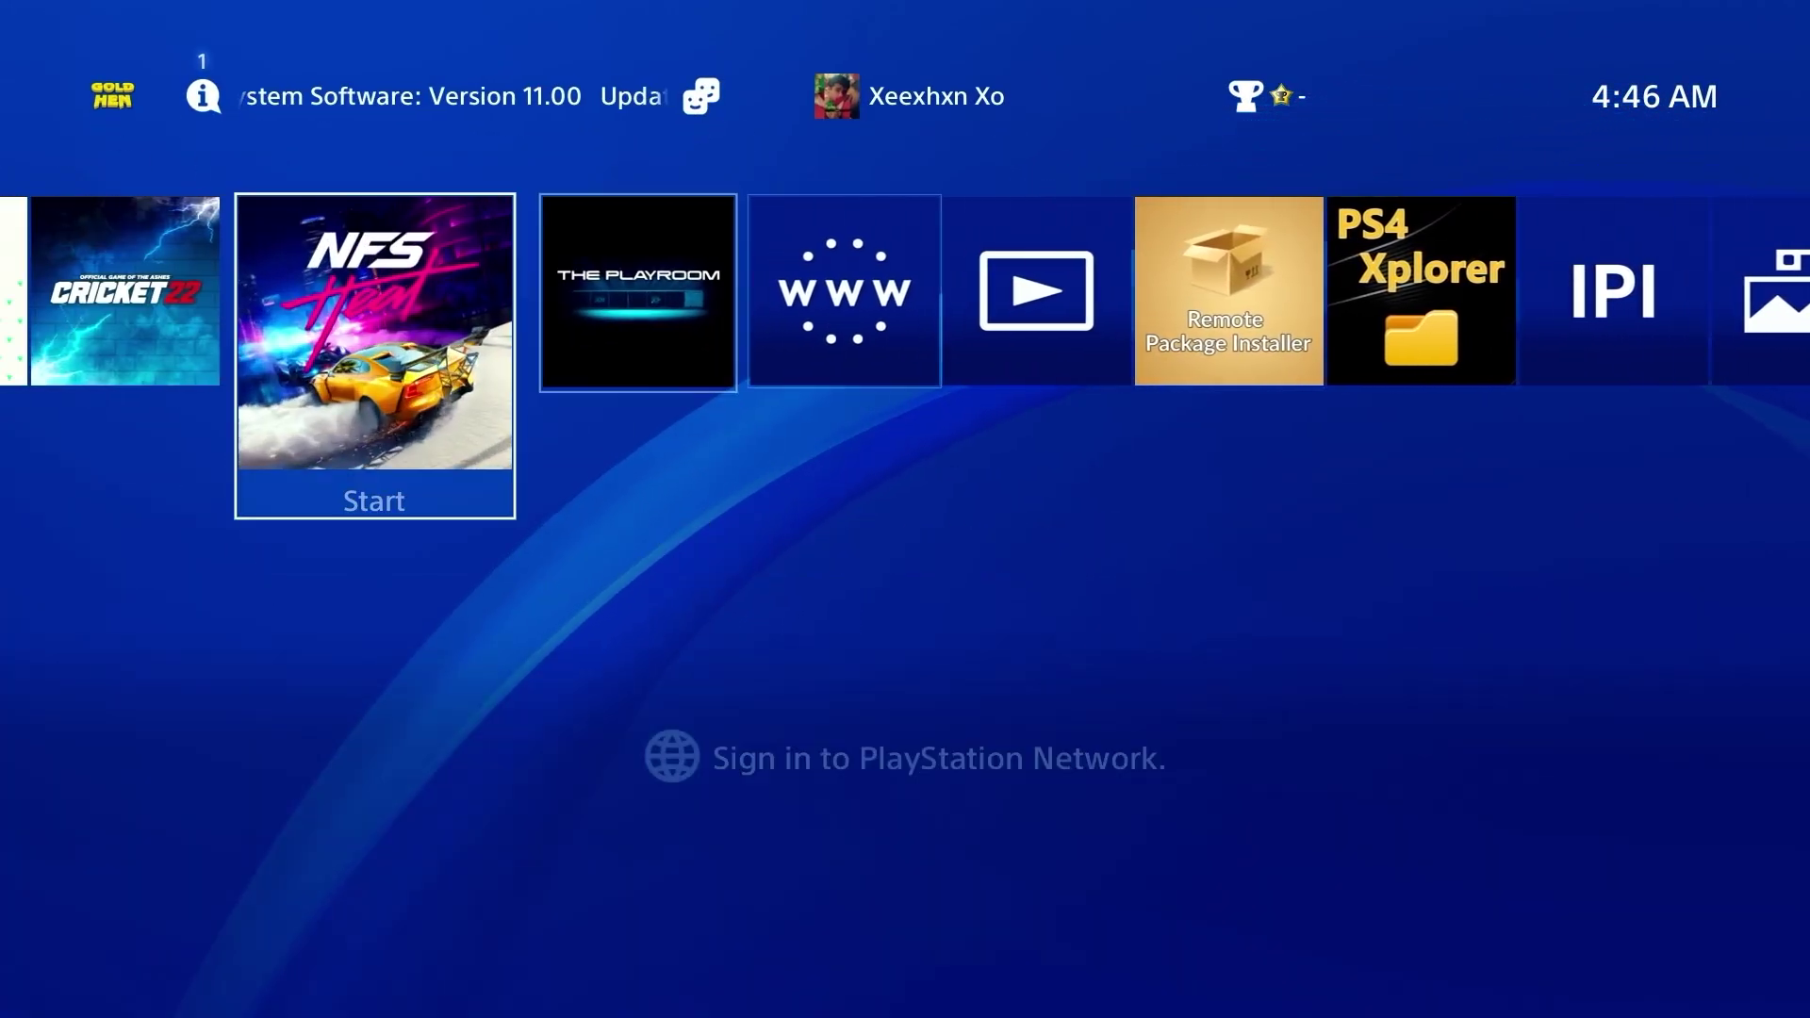
{"action": "key", "text": "Right"}
{"action": "key", "text": "Right"}
{"action": "key", "text": "Right"}
{"action": "key", "text": "Right"}
{"action": "key", "text": "Right"}
{"action": "key", "text": "Right"}
{"action": "key", "text": "Right"}
{"action": "key", "text": "Right"}
{"action": "key", "text": "Right"}
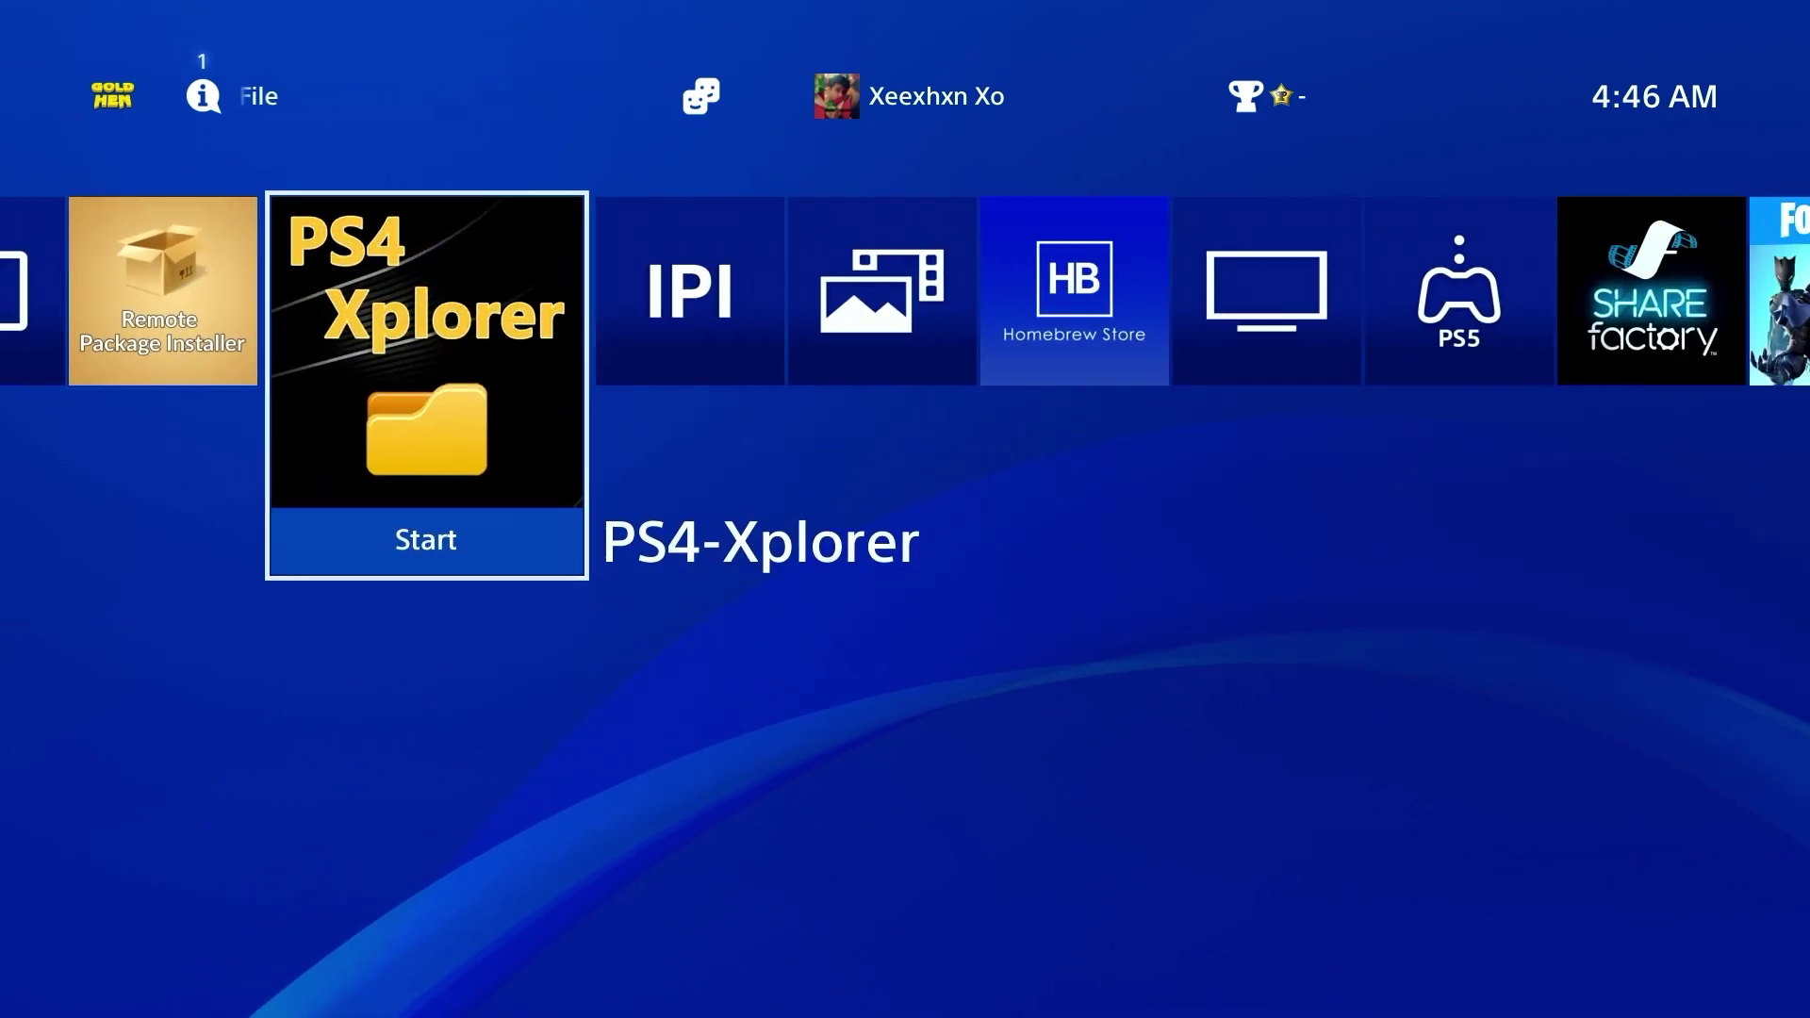
Open GoldHEN's Cheat Settings and examine its options through to Cheat selection.
{"action": "key", "text": "Up"}
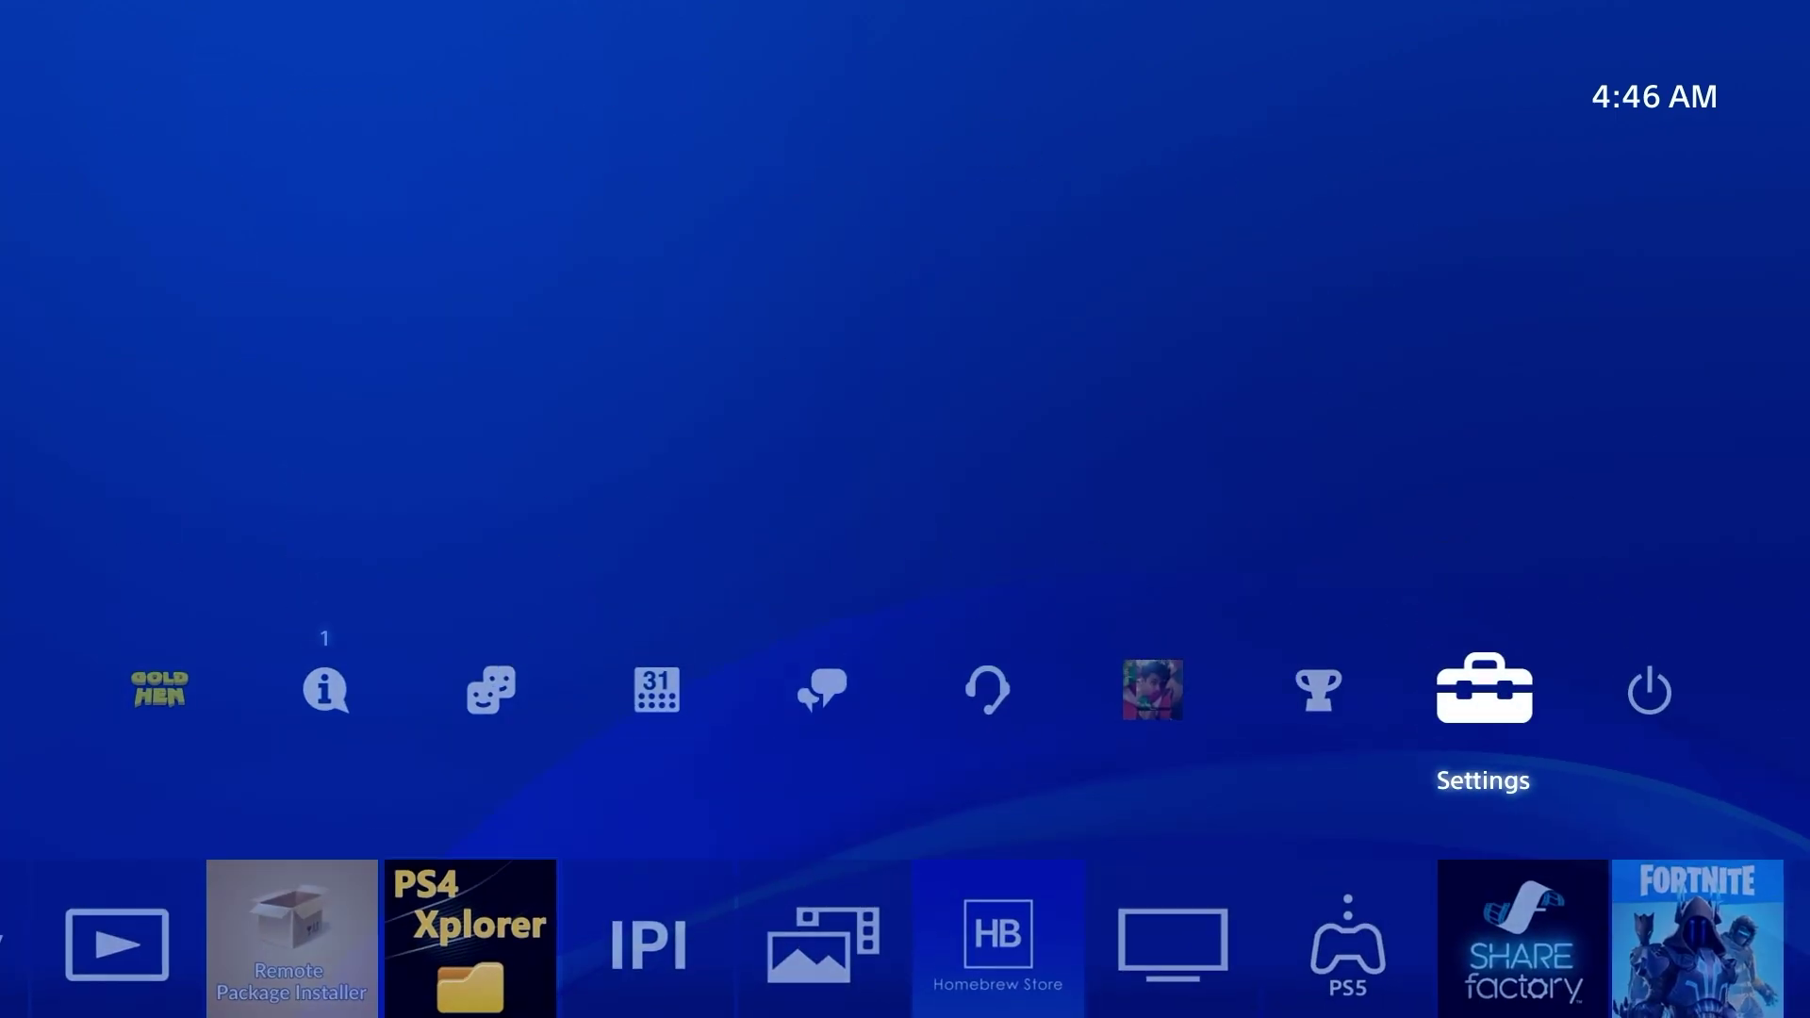
{"action": "key", "text": "Return"}
{"action": "key", "text": "Up"}
{"action": "key", "text": "Up"}
{"action": "key", "text": "Up"}
{"action": "key", "text": "Up"}
{"action": "key", "text": "Return"}
{"action": "key", "text": "Return"}
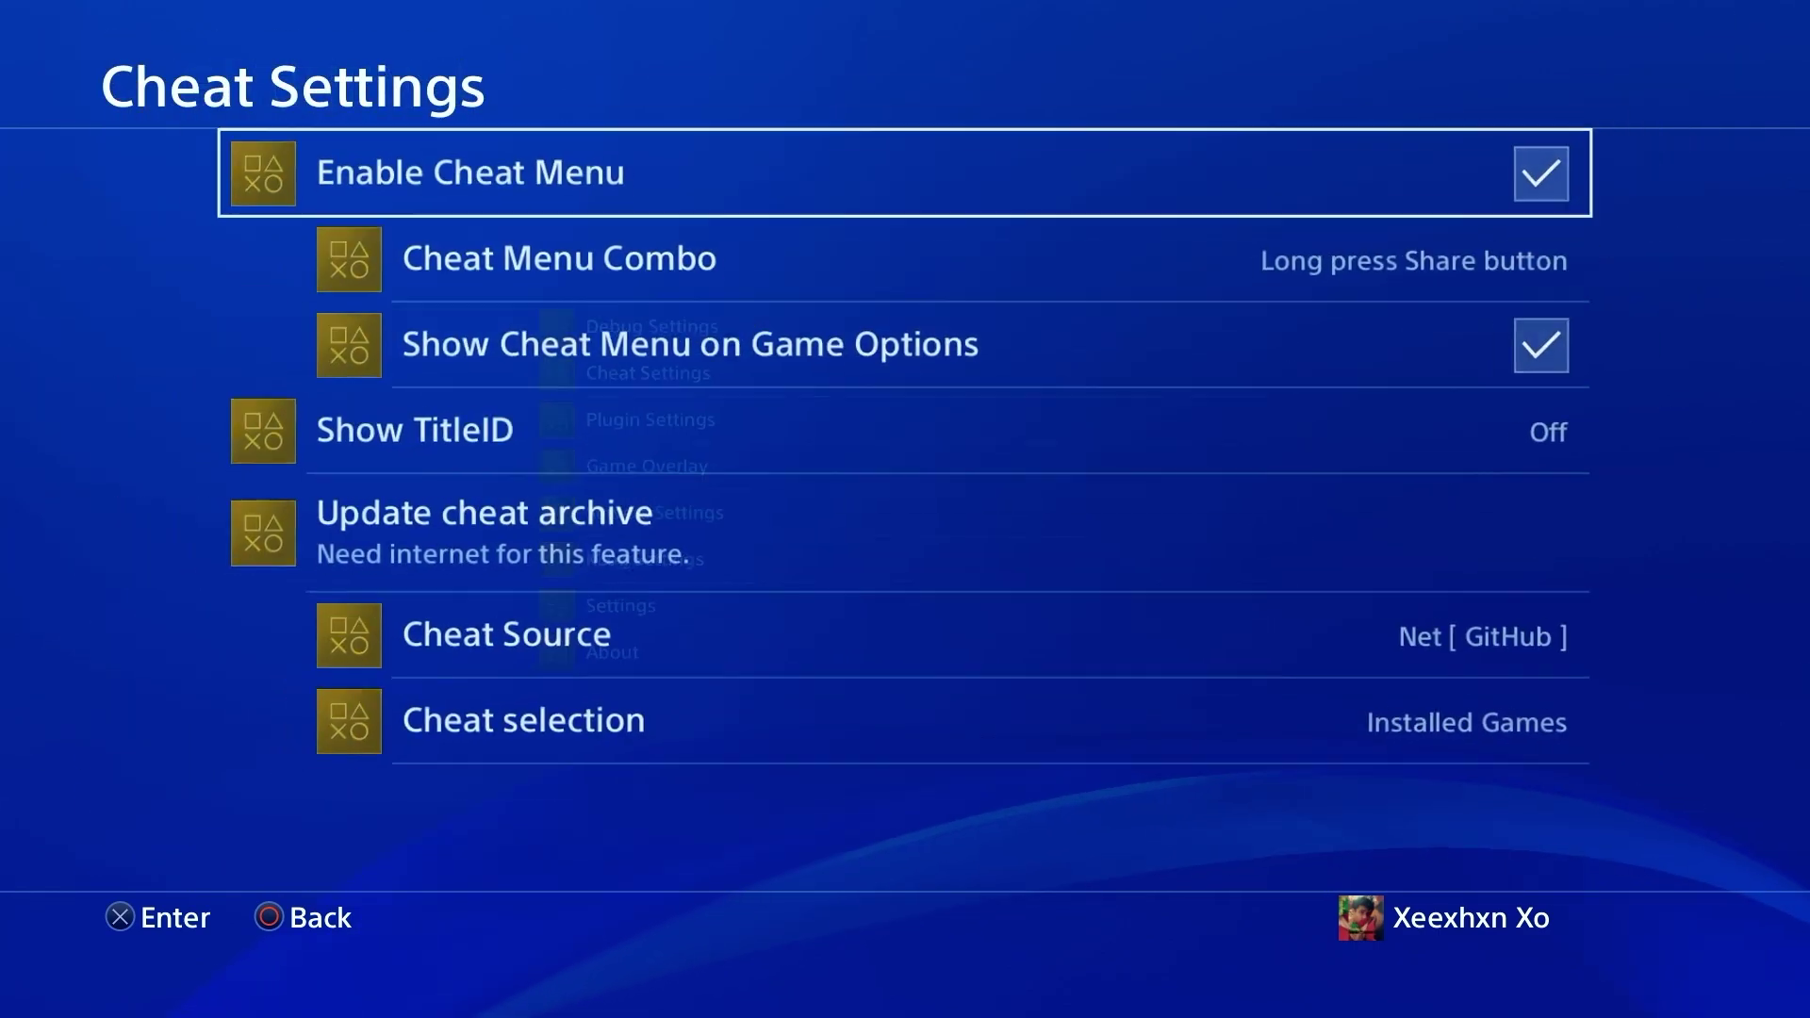
{"action": "key", "text": "Down"}
{"action": "key", "text": "Down"}
{"action": "key", "text": "Down"}
{"action": "key", "text": "Down"}
{"action": "key", "text": "Down"}
{"action": "key", "text": "Down"}
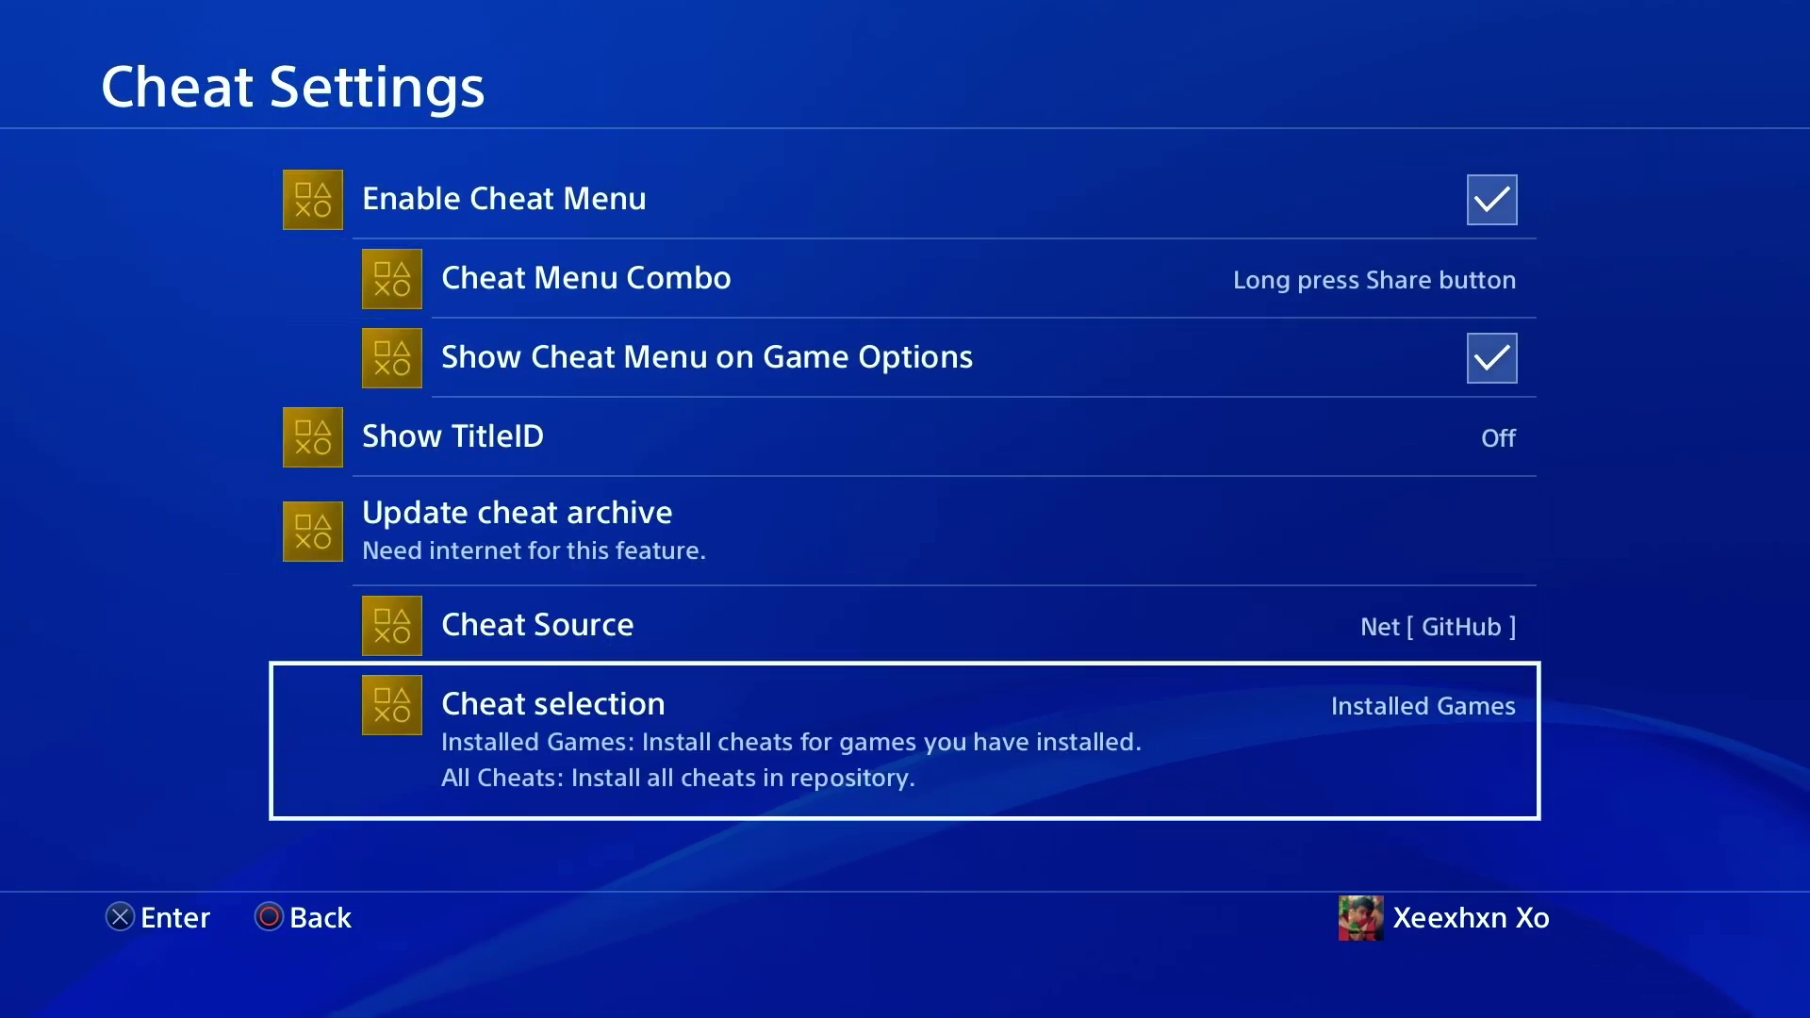
Examine the FPS counter and SysInfo options in GoldHEN's Game Overlay settings.
{"action": "key", "text": "Escape"}
{"action": "key", "text": "Down"}
{"action": "key", "text": "Down"}
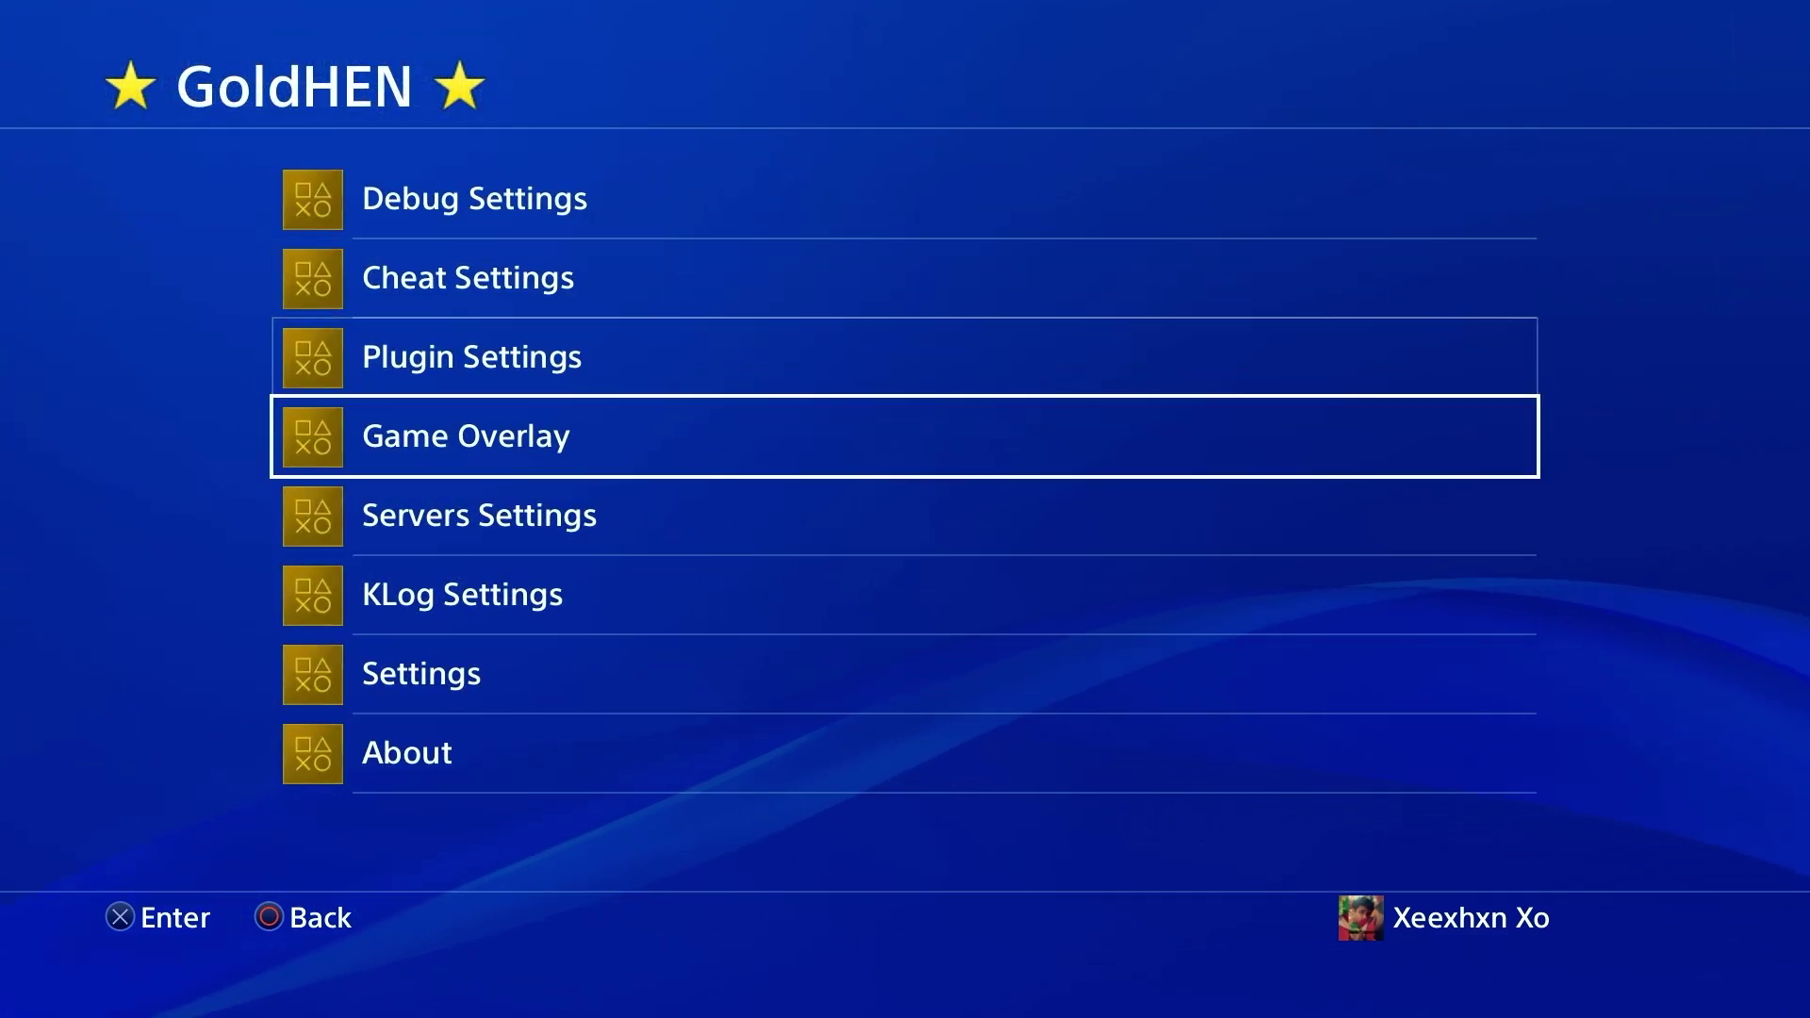
{"action": "key", "text": "Return"}
{"action": "key", "text": "Down"}
{"action": "key", "text": "Down"}
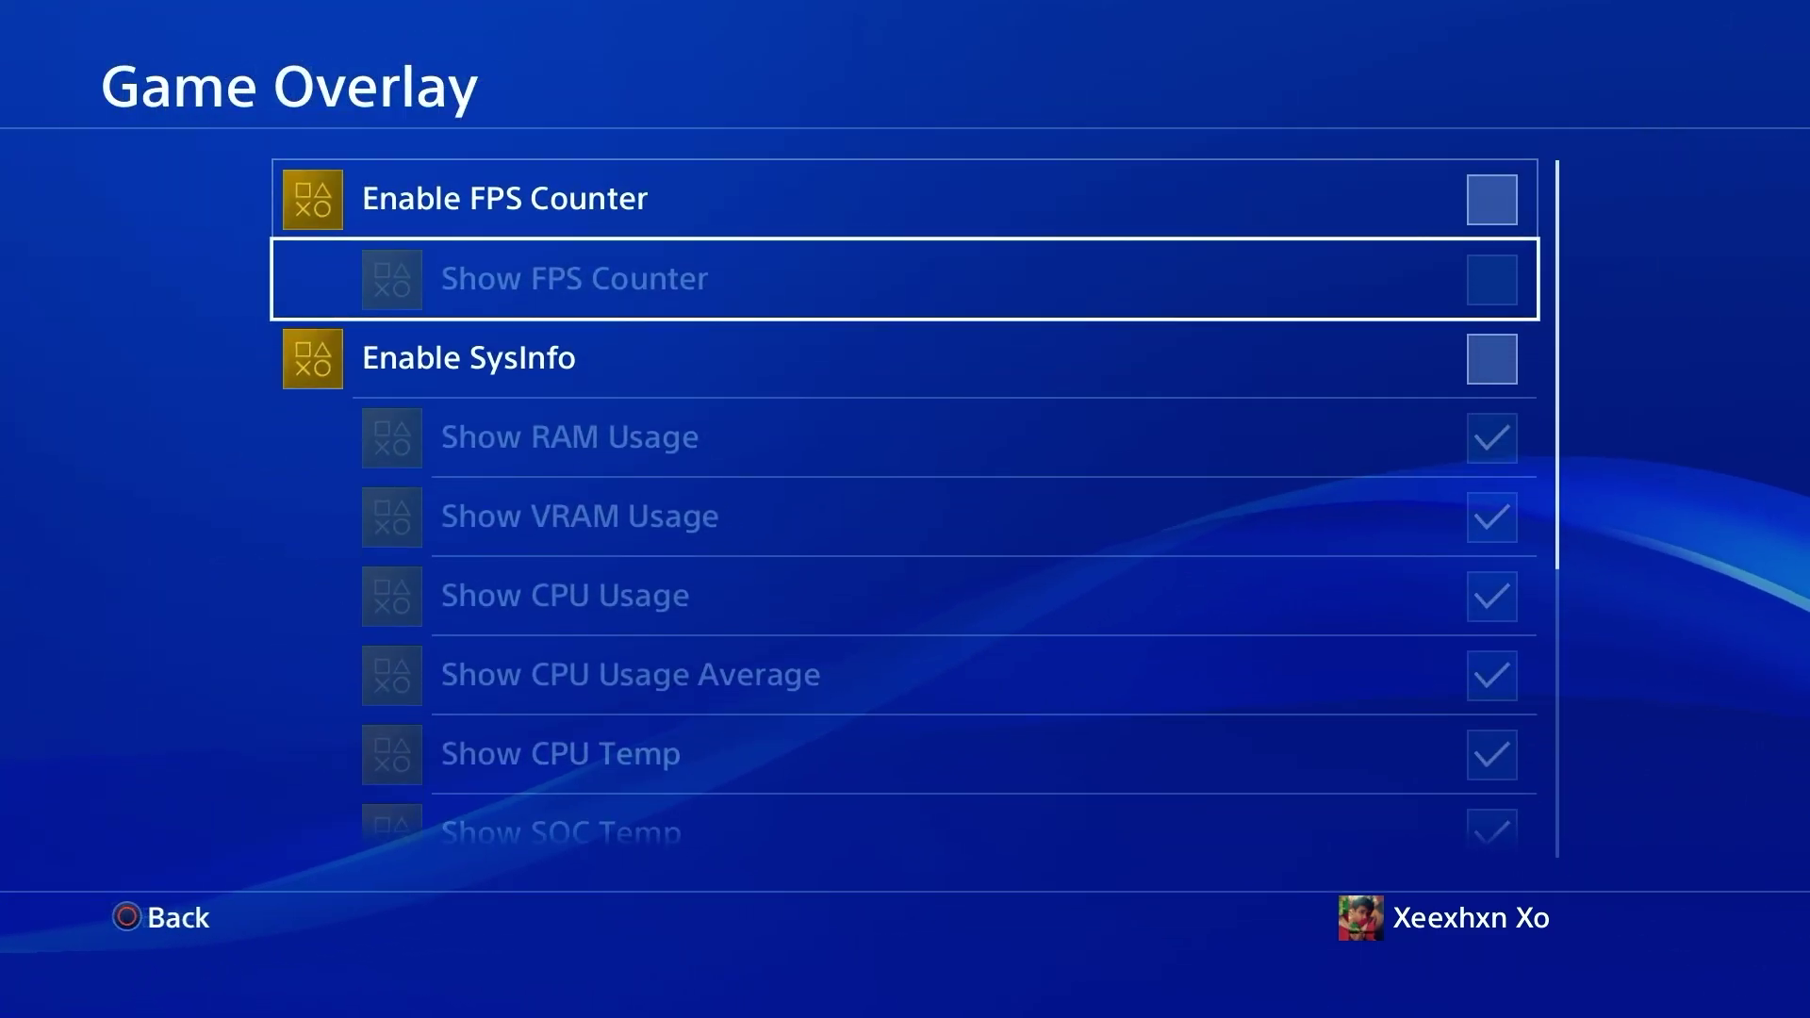
{"action": "key", "text": "Up"}
{"action": "key", "text": "Up"}
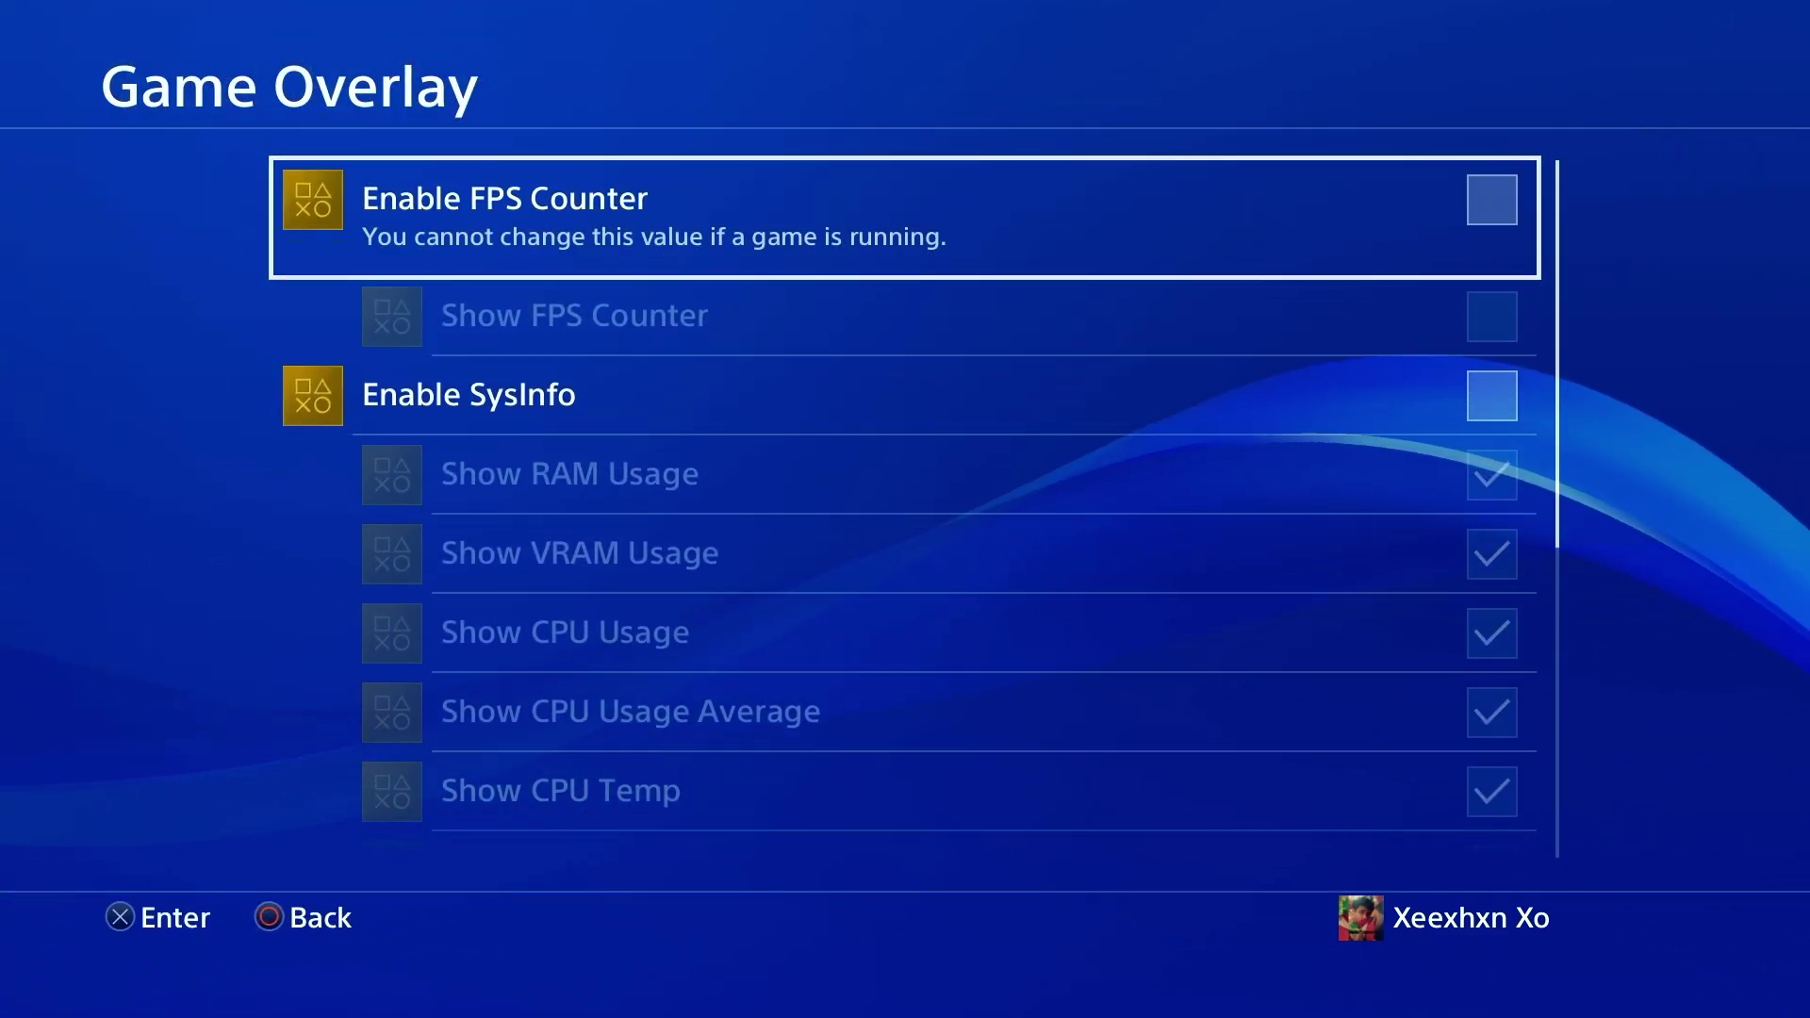
{"action": "key", "text": "Escape"}
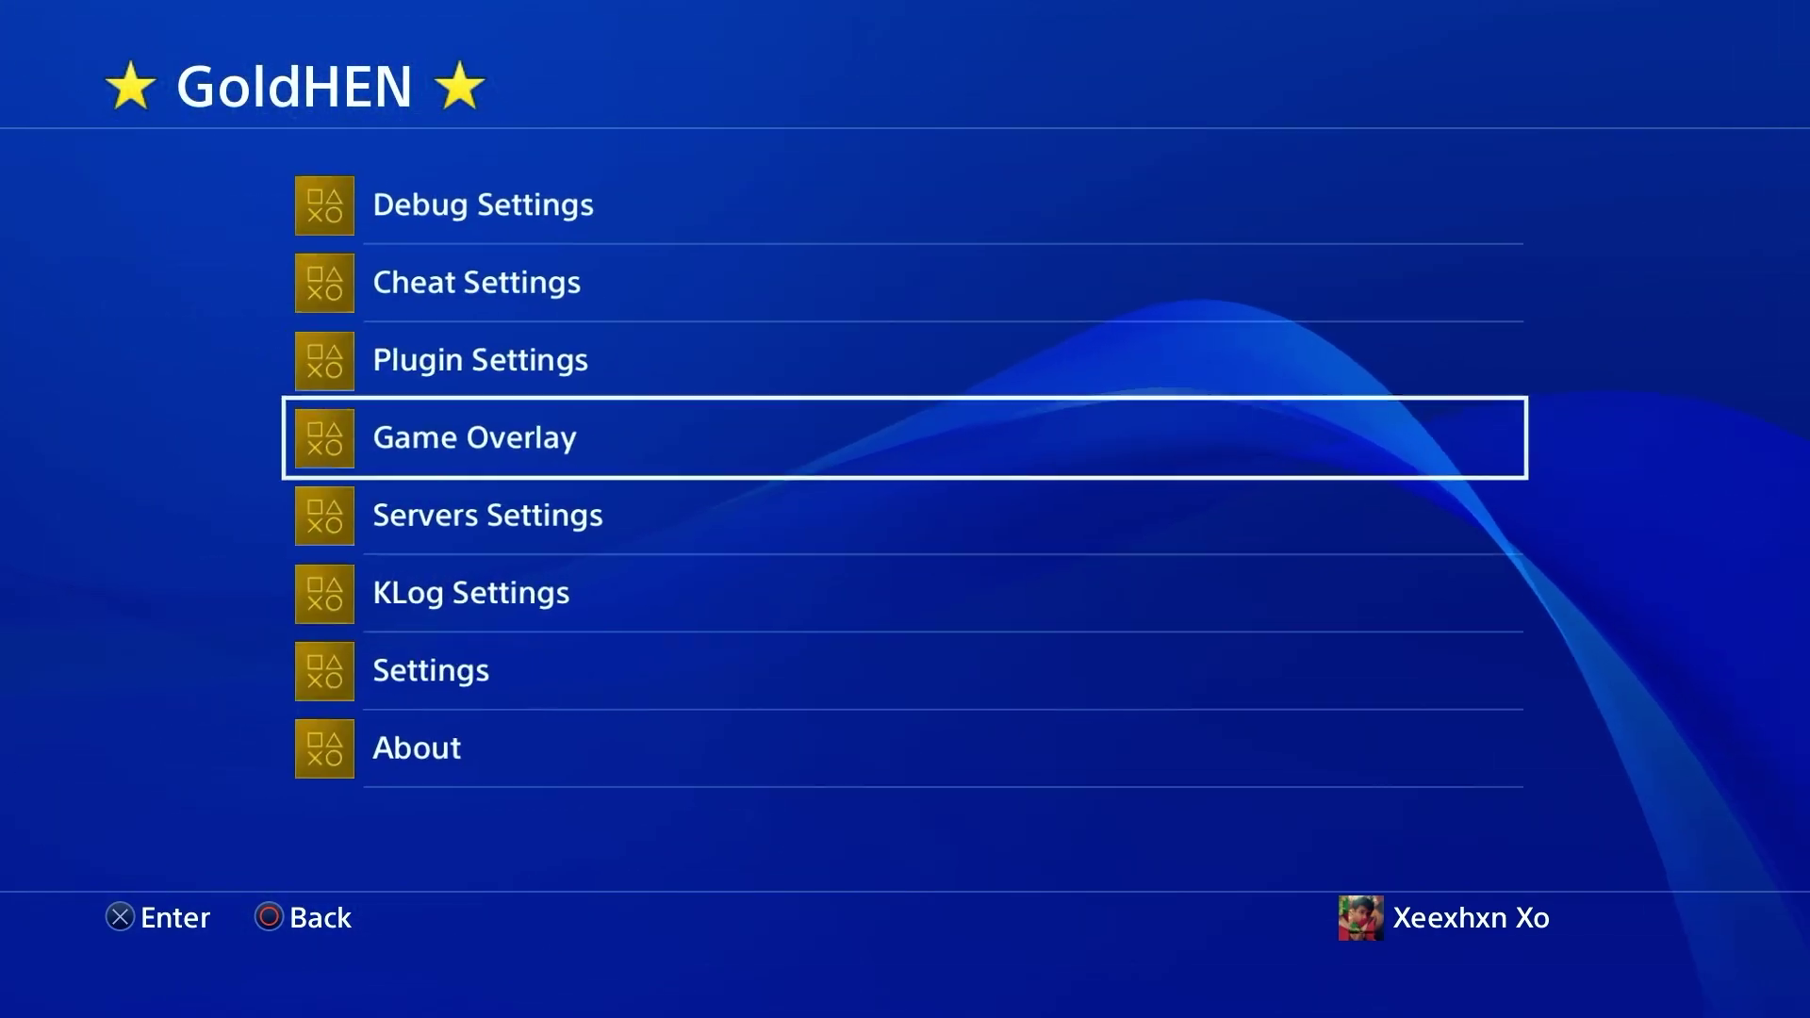
Examine the FTP and BinLoader server options in GoldHEN's Servers Settings and leave the GoldHEN menu.
{"action": "key", "text": "Down"}
{"action": "key", "text": "Return"}
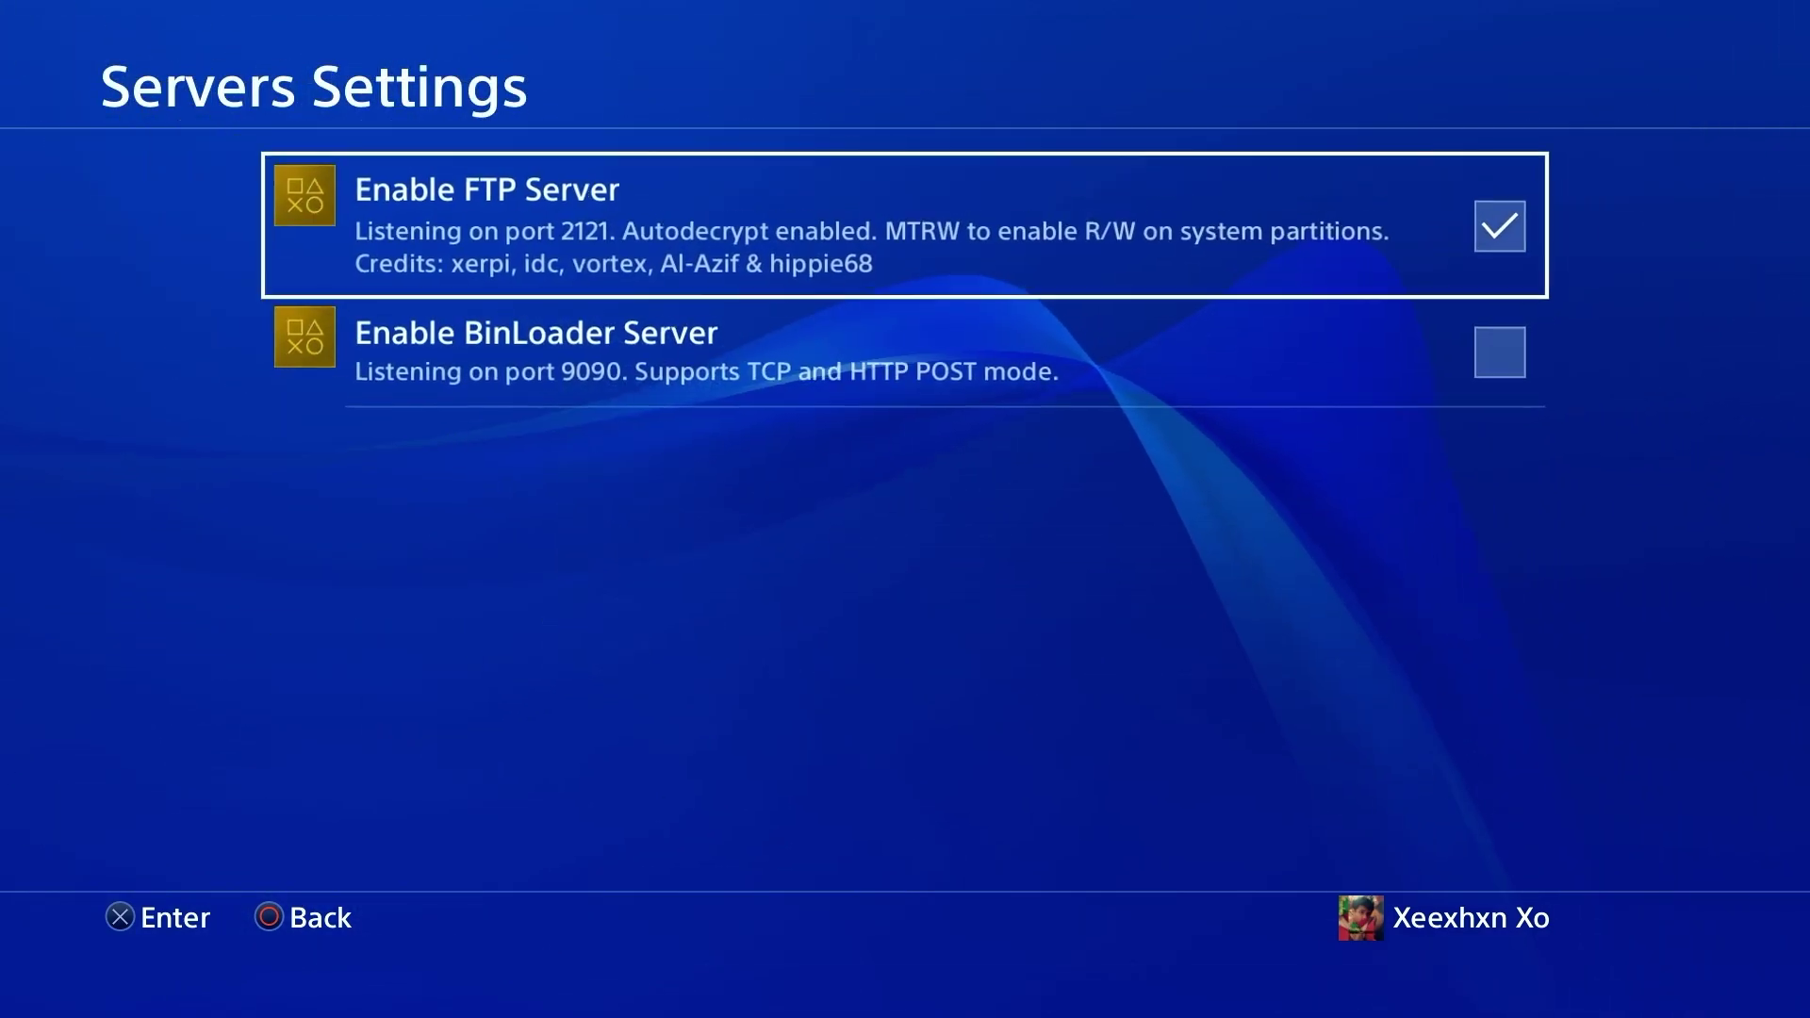
{"action": "key", "text": "Escape"}
{"action": "key", "text": "Down"}
{"action": "key", "text": "Down"}
{"action": "key", "text": "Down"}
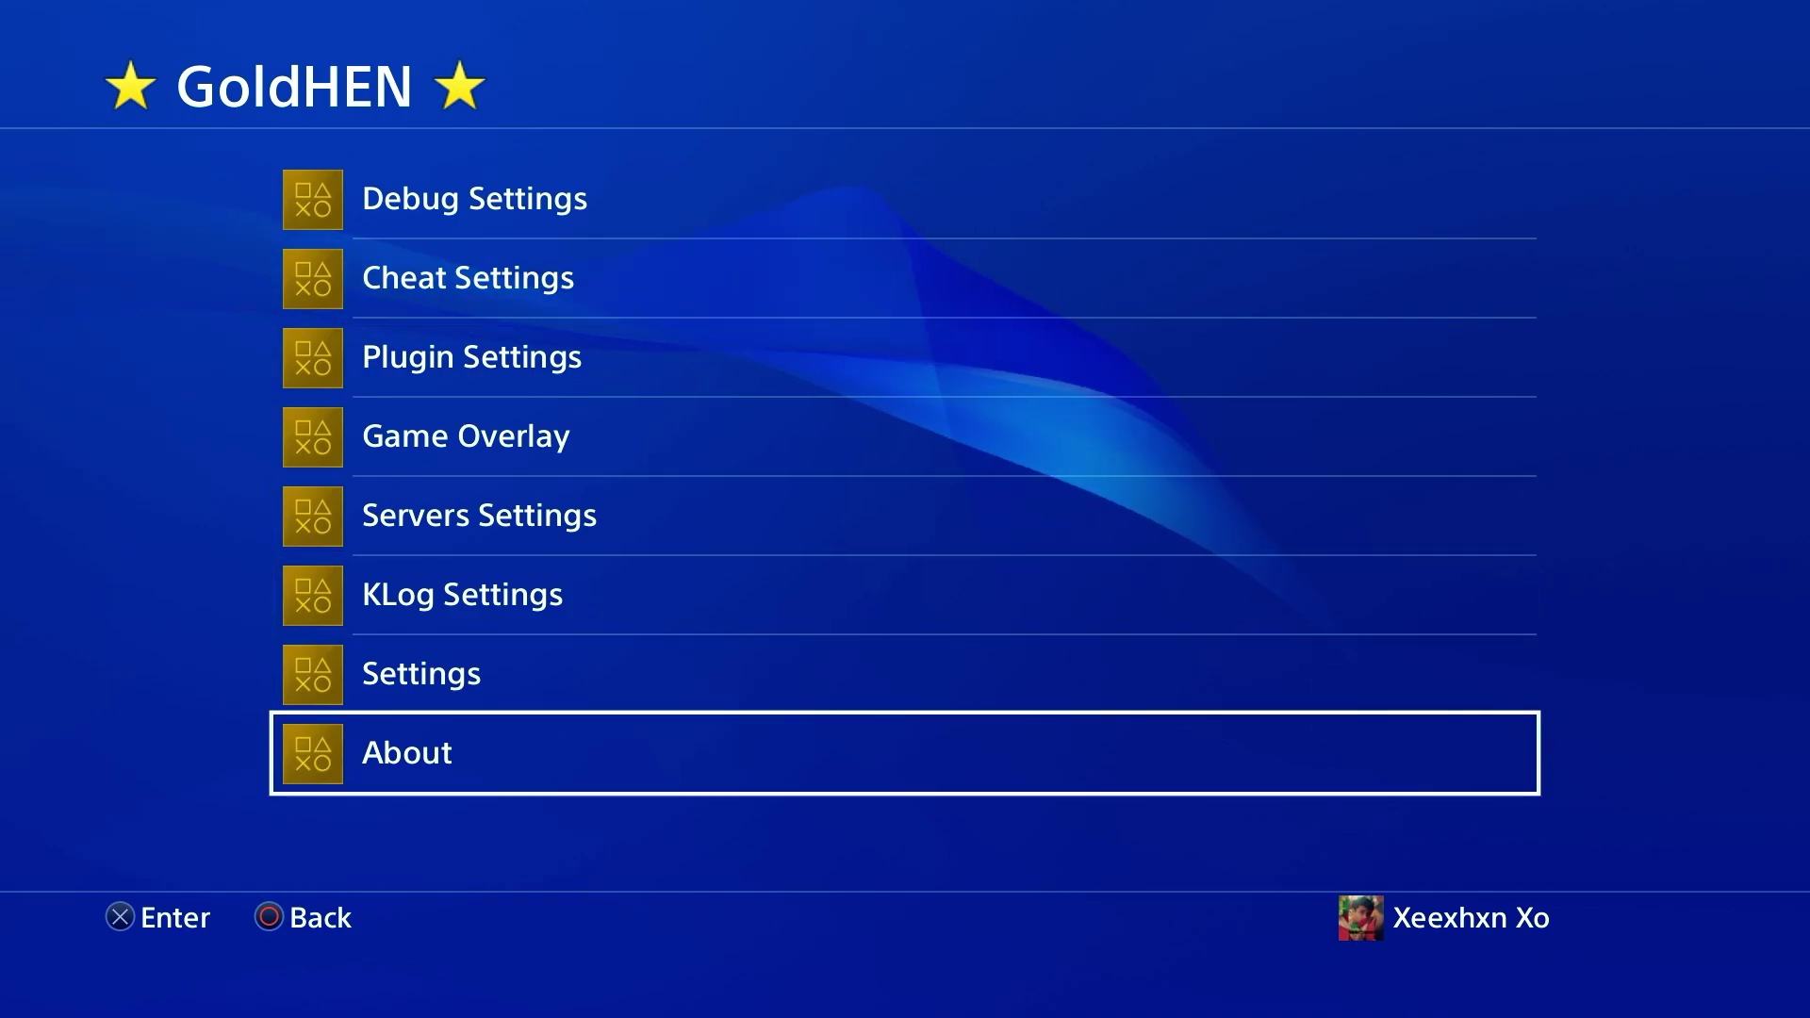
{"action": "key", "text": "Up"}
{"action": "key", "text": "Escape"}
{"action": "key", "text": "Escape"}
{"action": "key", "text": "Down"}
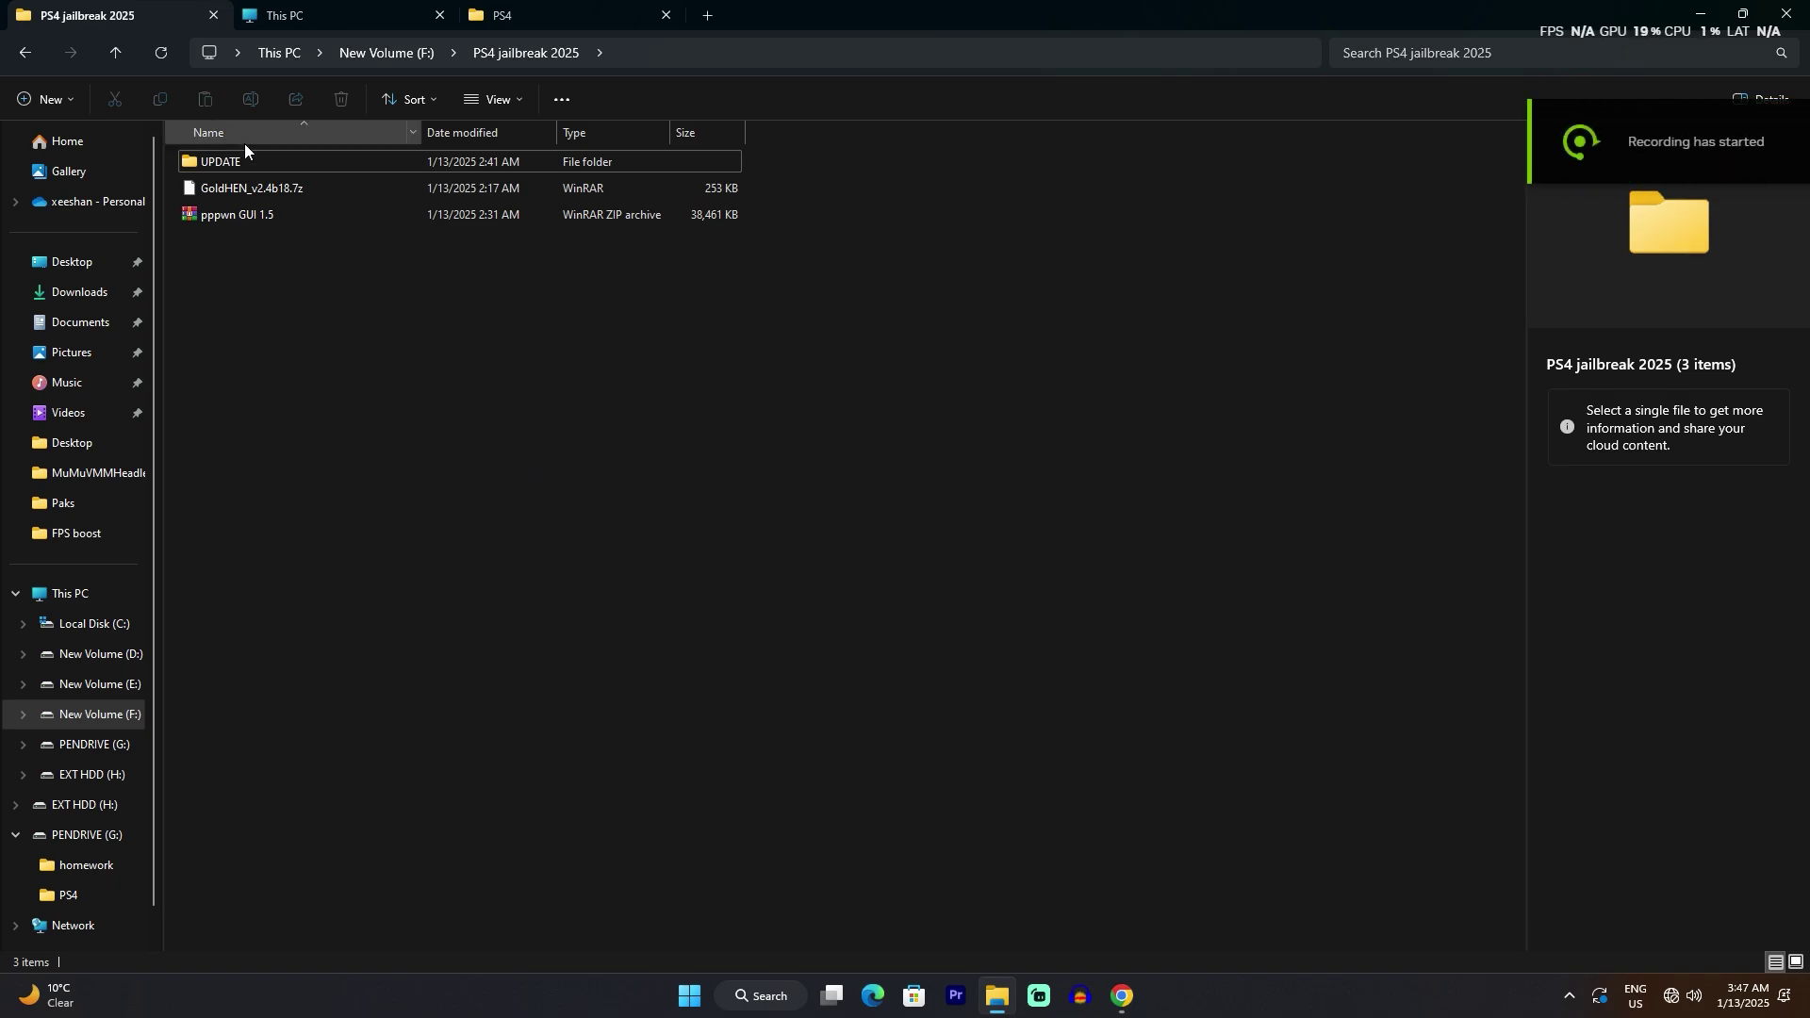
In File Explorer on the PC, examine the PS4 jailbreak 2025 files, including PS4UPDATE.PUP in the UPDATE folder.
{"action": "left_click", "coordinate": [255, 216]}
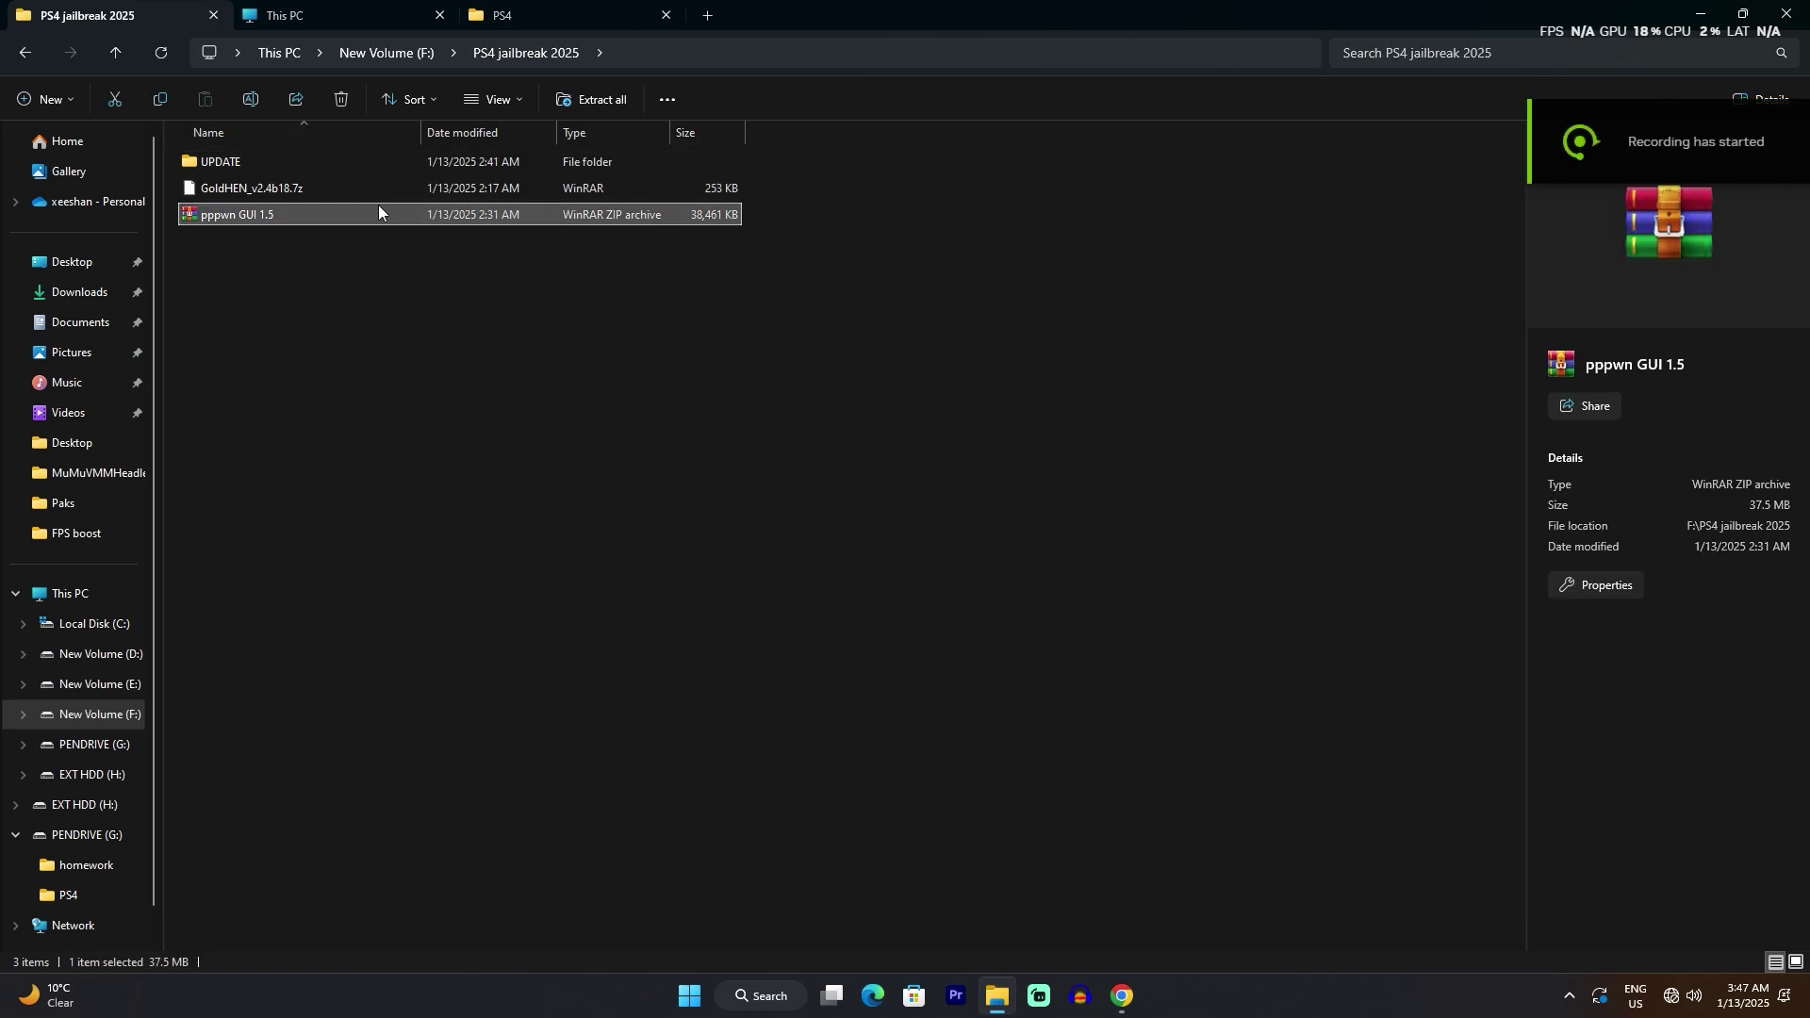
{"action": "left_click", "coordinate": [284, 188]}
{"action": "double_click", "coordinate": [340, 160]}
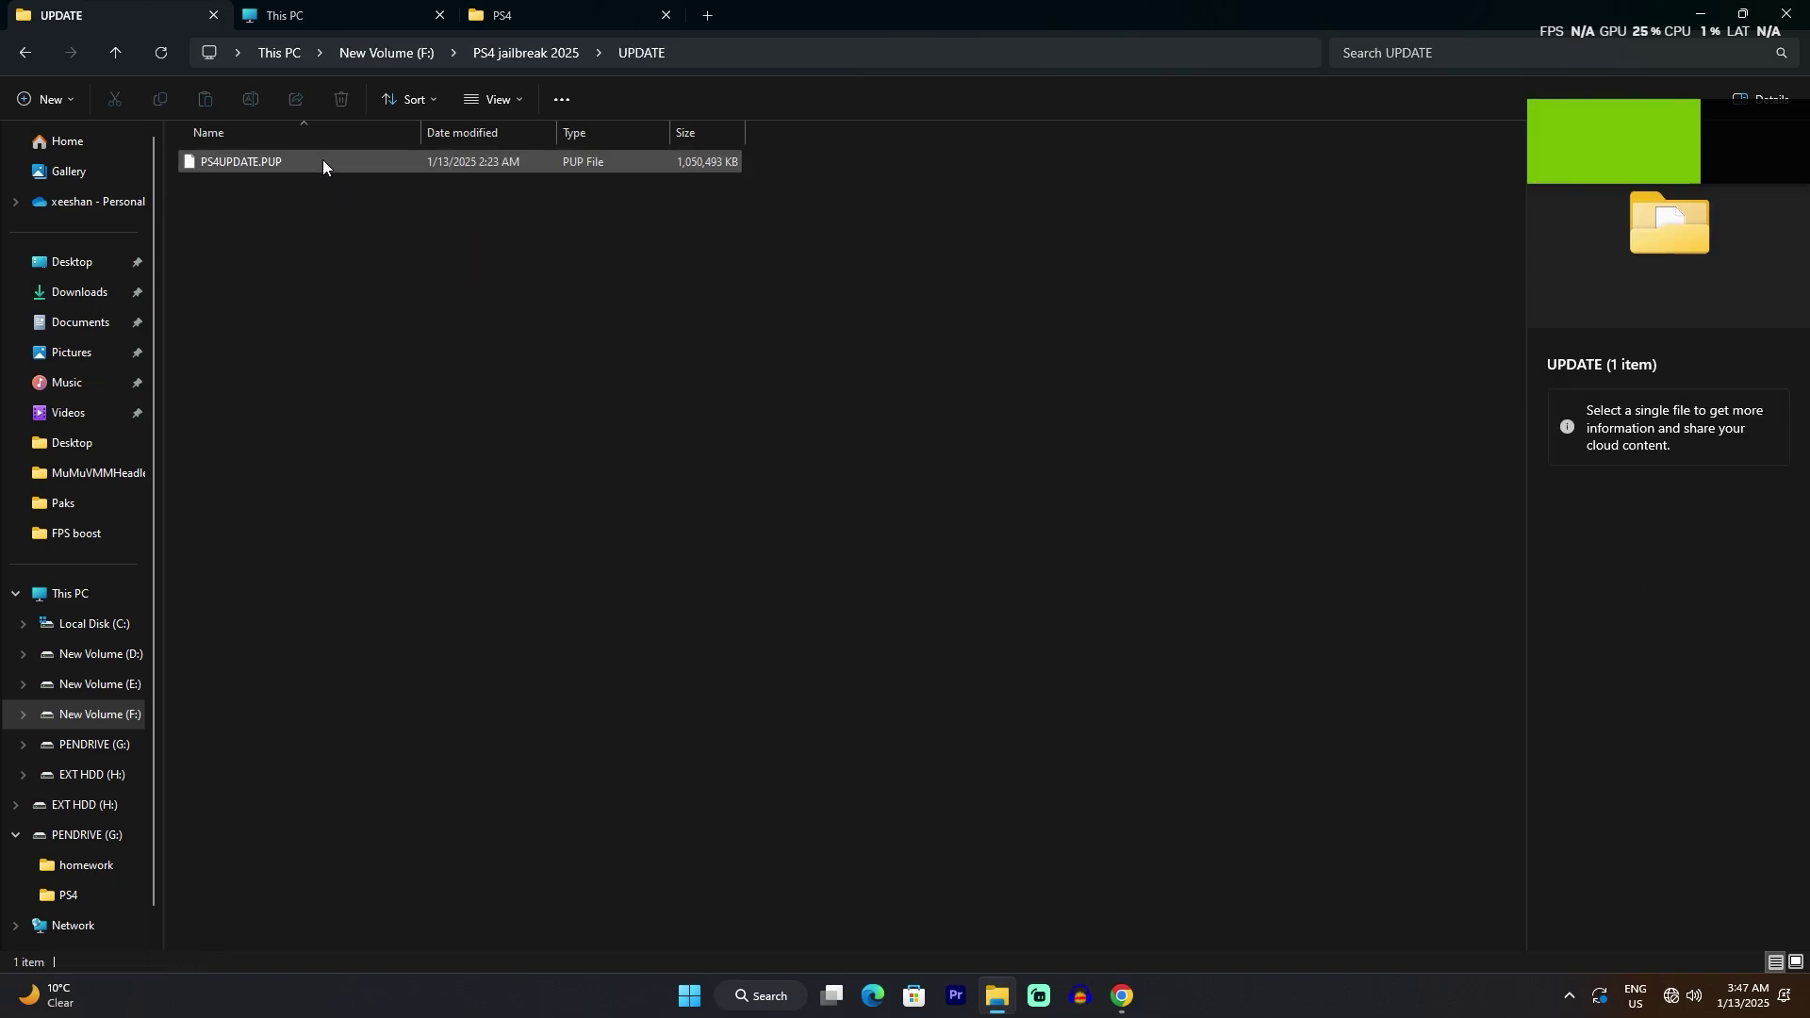
{"action": "left_click", "coordinate": [312, 161]}
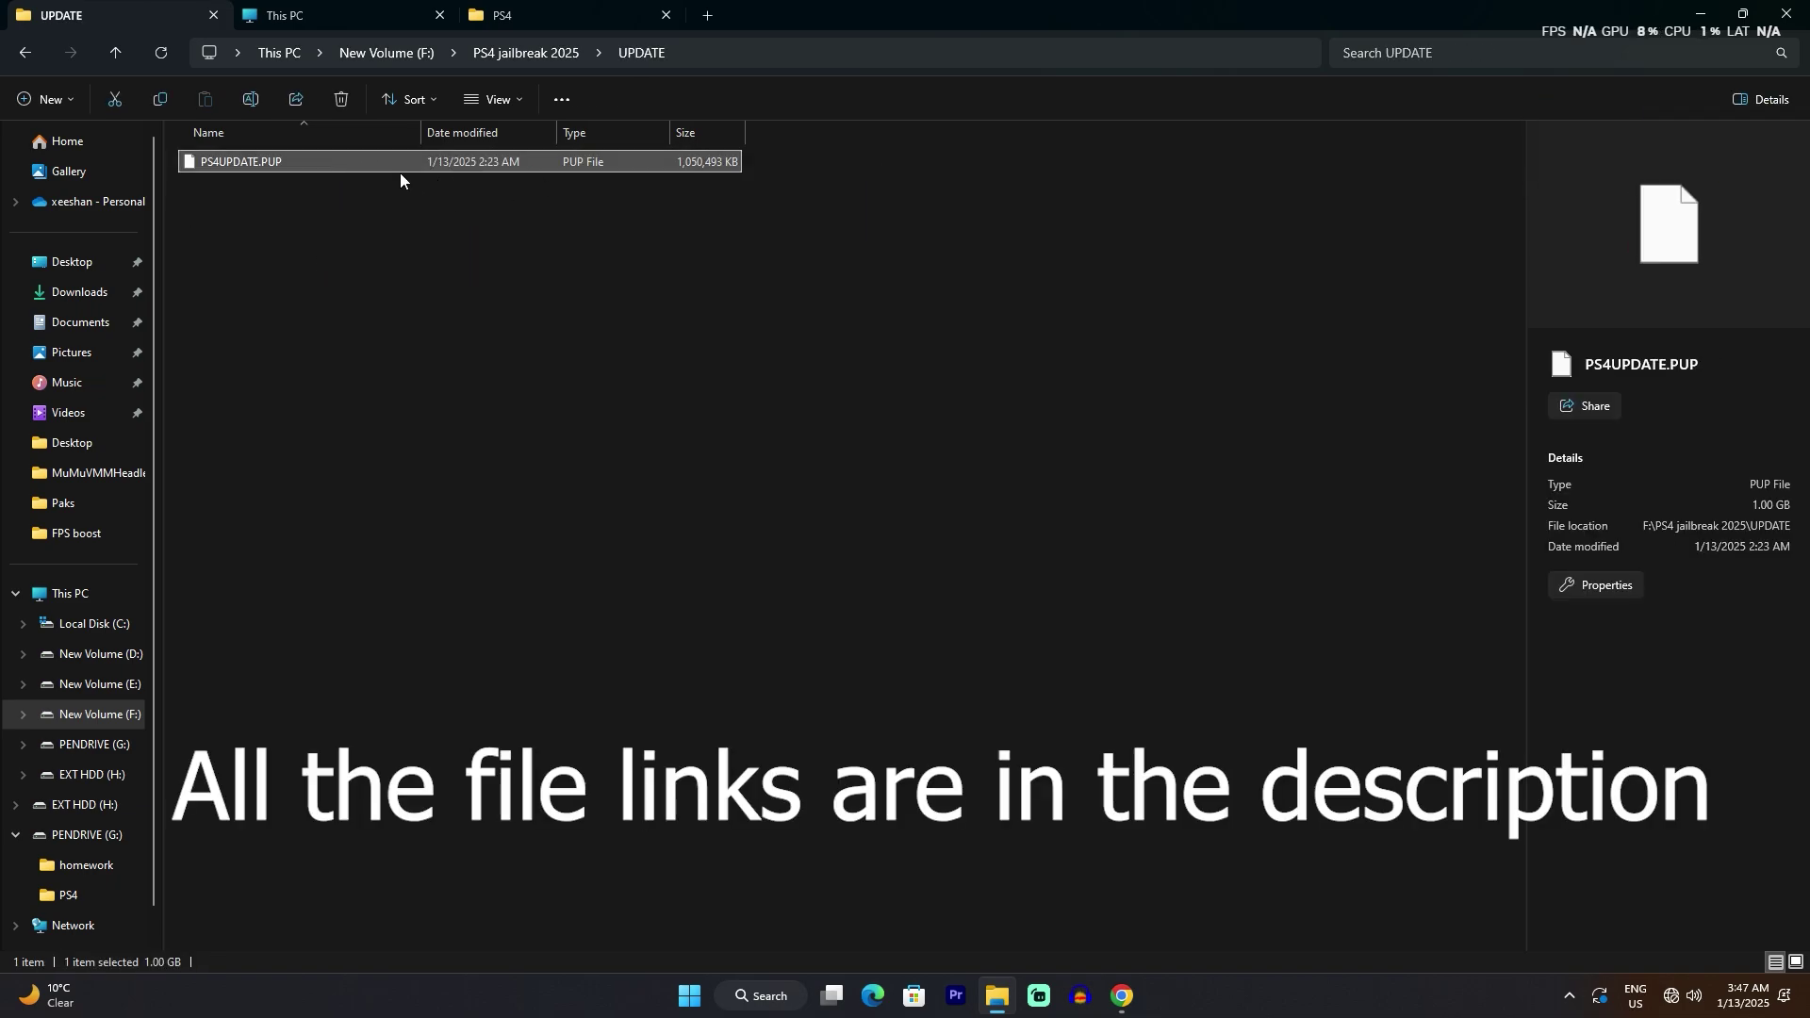
{"action": "left_click", "coordinate": [363, 570]}
{"action": "left_click", "coordinate": [26, 53]}
Check the file system of PENDRIVE (G:) in its properties.
{"action": "left_click", "coordinate": [527, 16]}
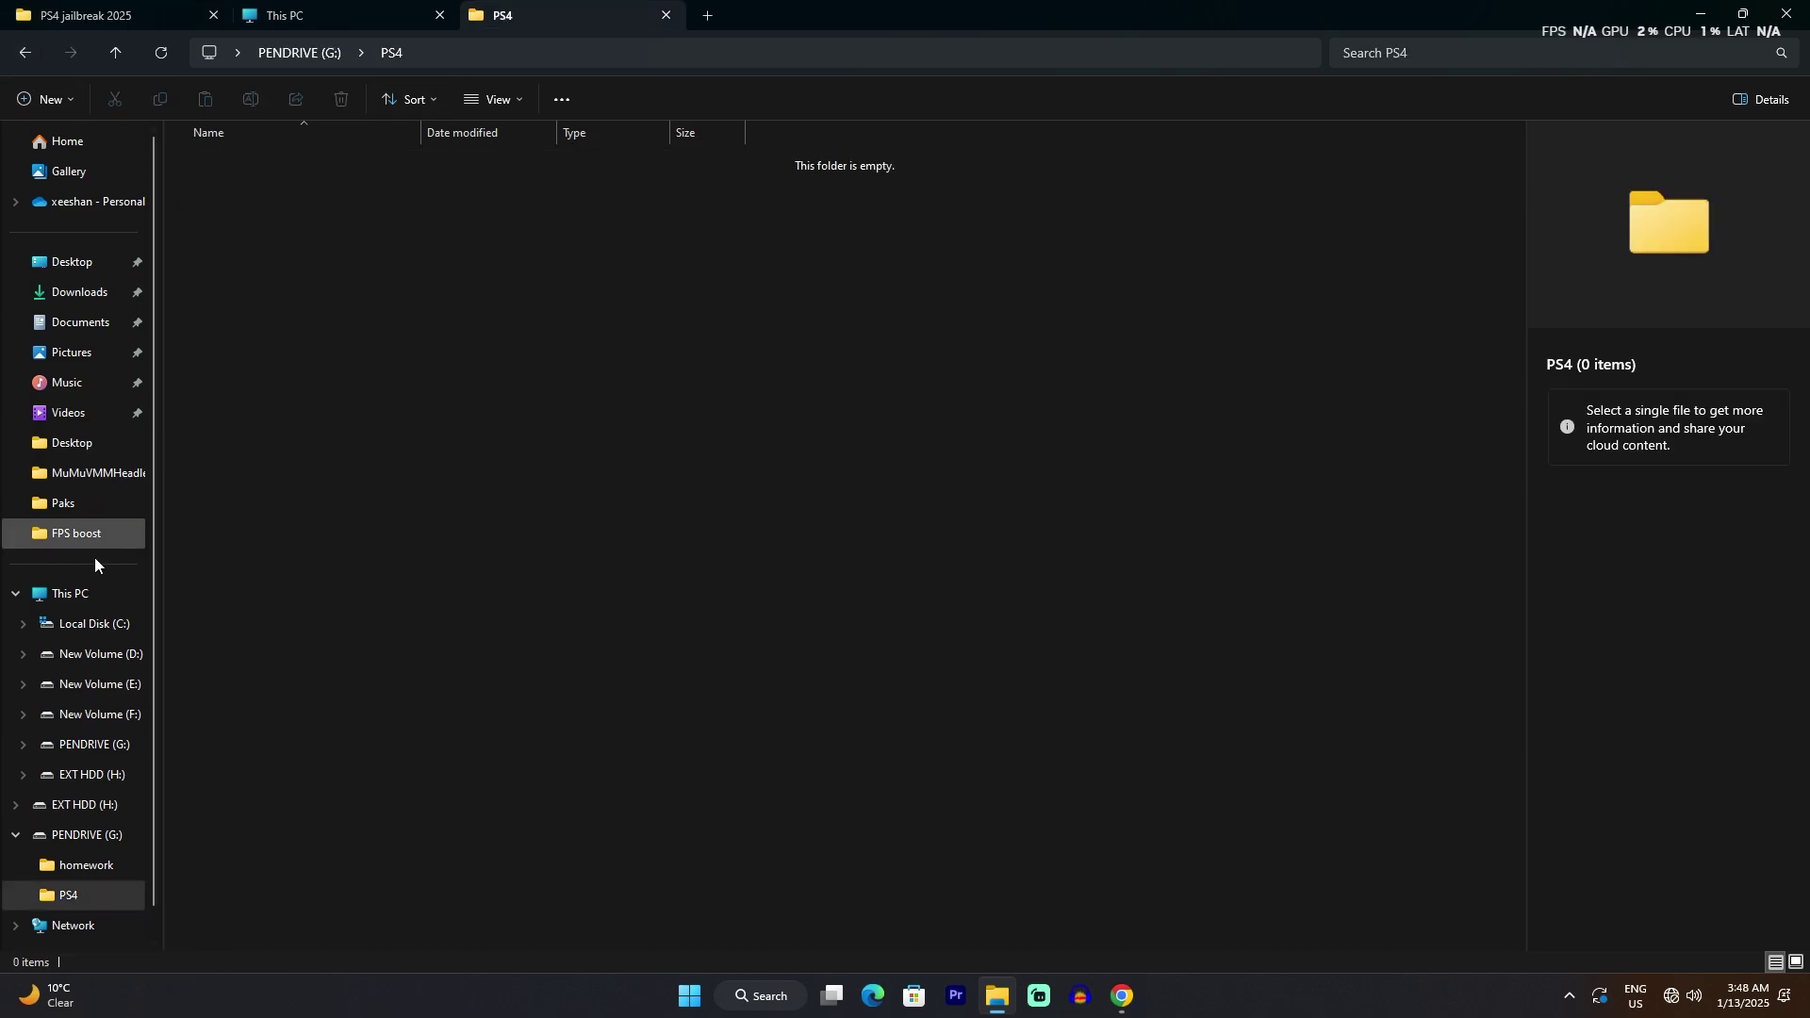
{"action": "left_click", "coordinate": [81, 596]}
{"action": "left_click", "coordinate": [1256, 192]}
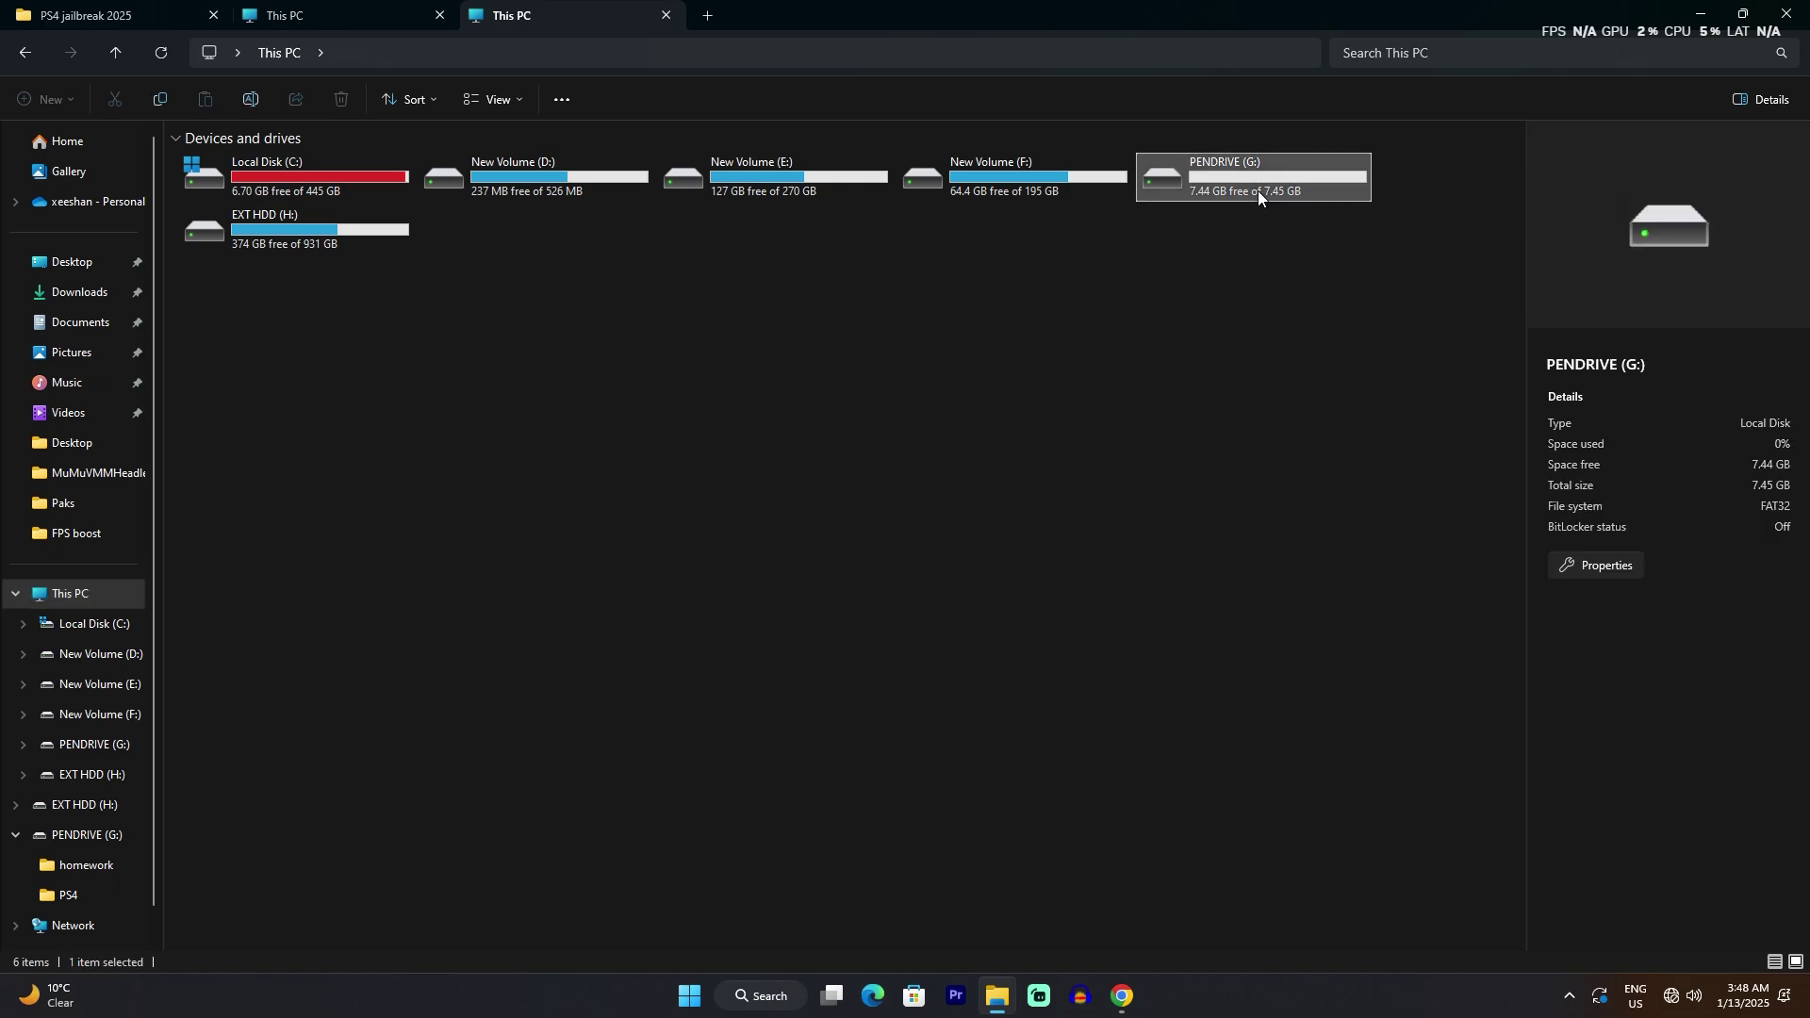
{"action": "right_click", "coordinate": [1257, 191]}
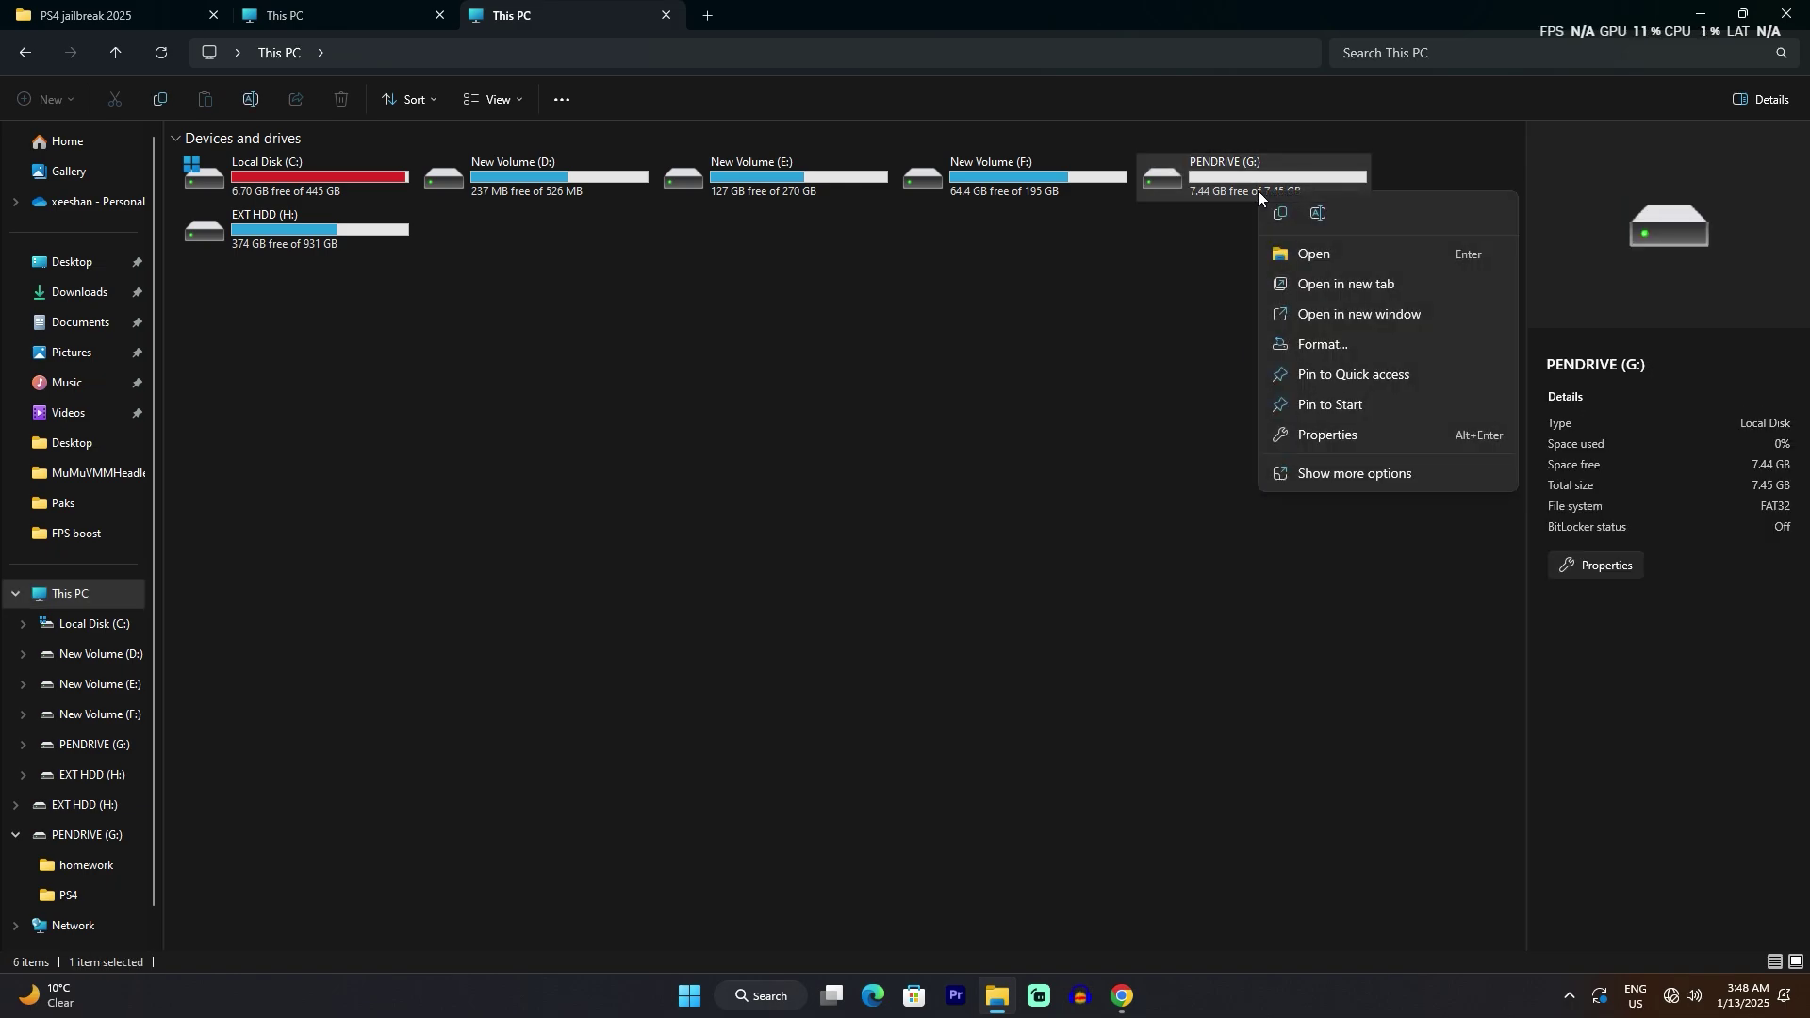
{"action": "left_click", "coordinate": [1342, 442]}
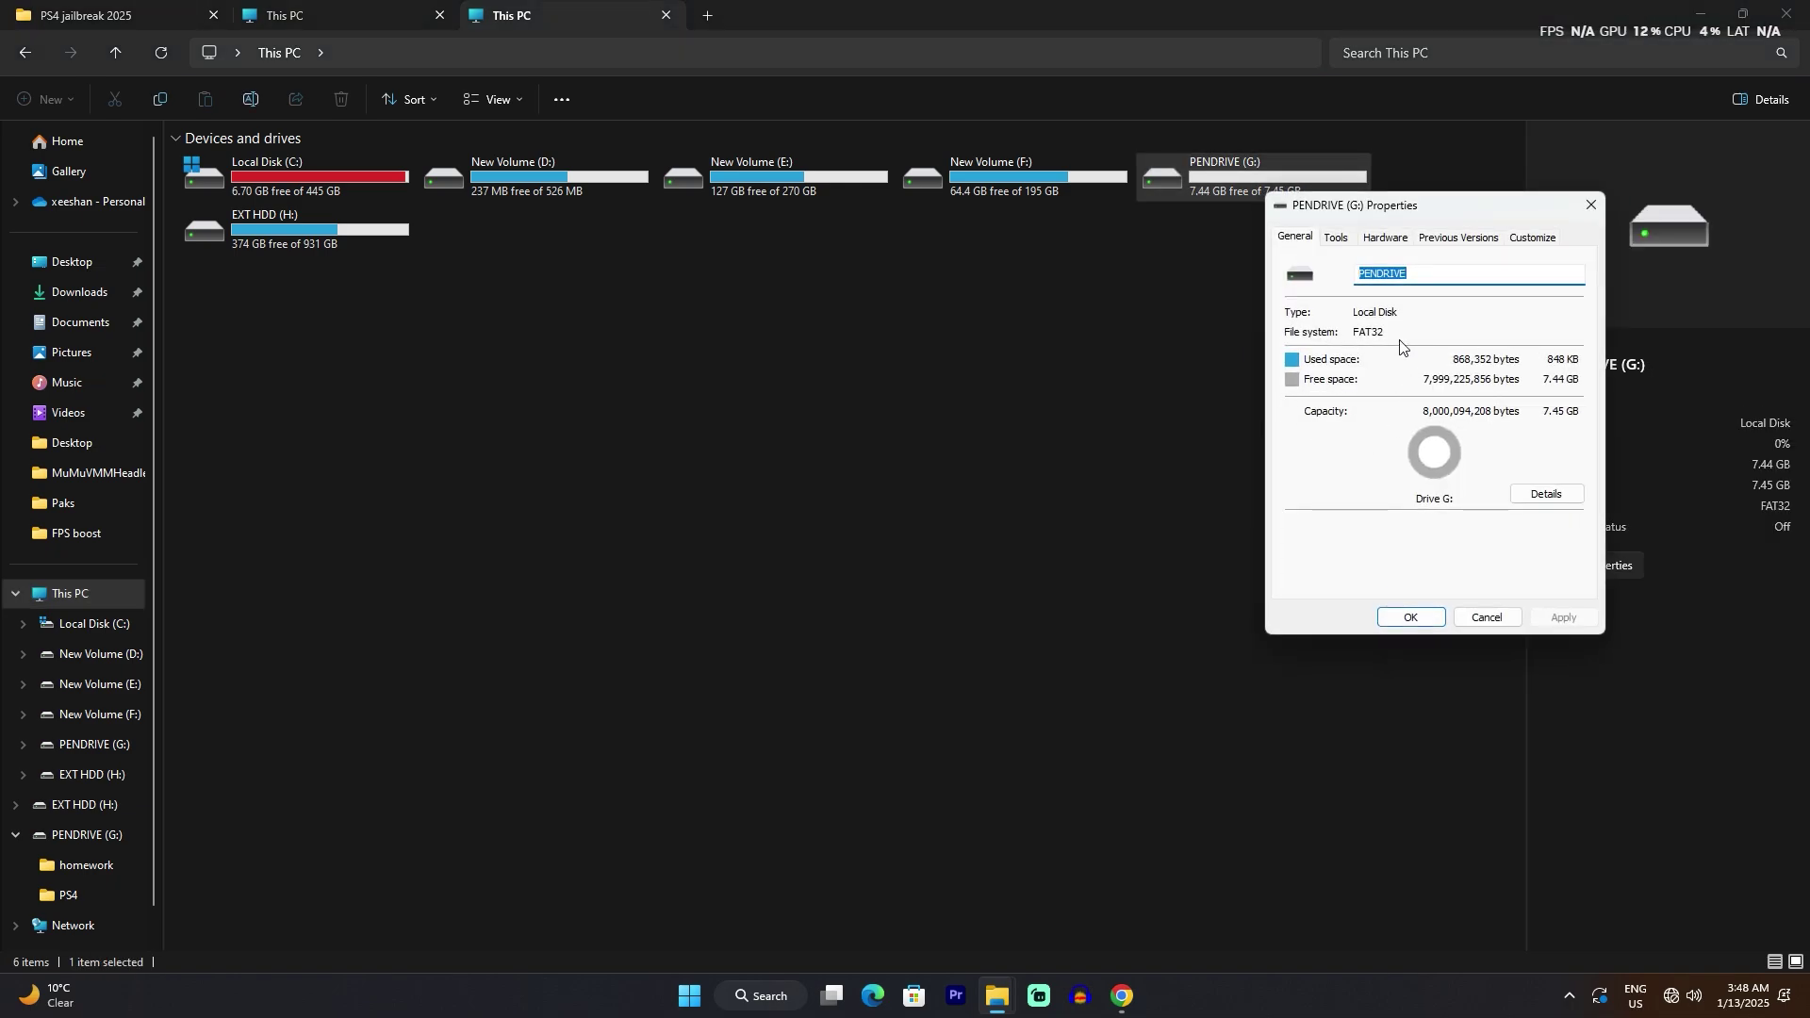
{"action": "left_click", "coordinate": [1583, 215]}
View the file system choices for formatting PENDRIVE (G:) and close the dialog without formatting.
{"action": "right_click", "coordinate": [1237, 207]}
{"action": "left_click", "coordinate": [1211, 192]}
{"action": "right_click", "coordinate": [1210, 191]}
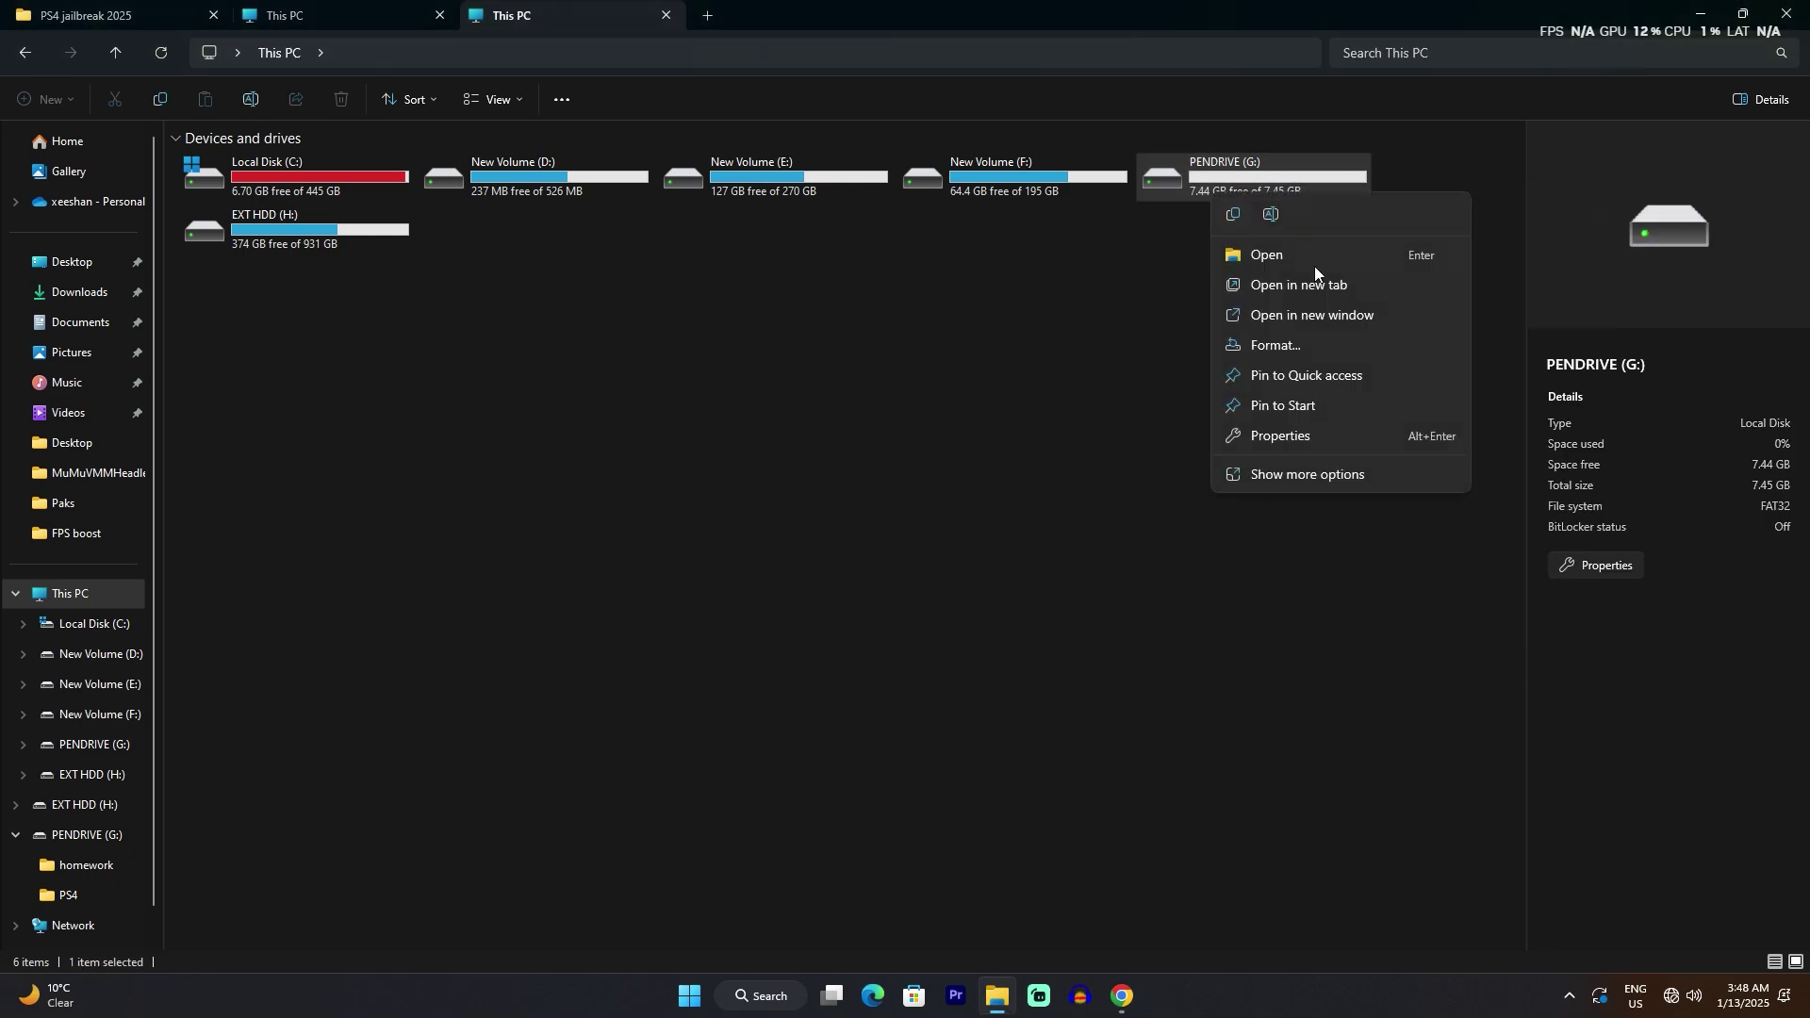
{"action": "left_click", "coordinate": [1272, 356]}
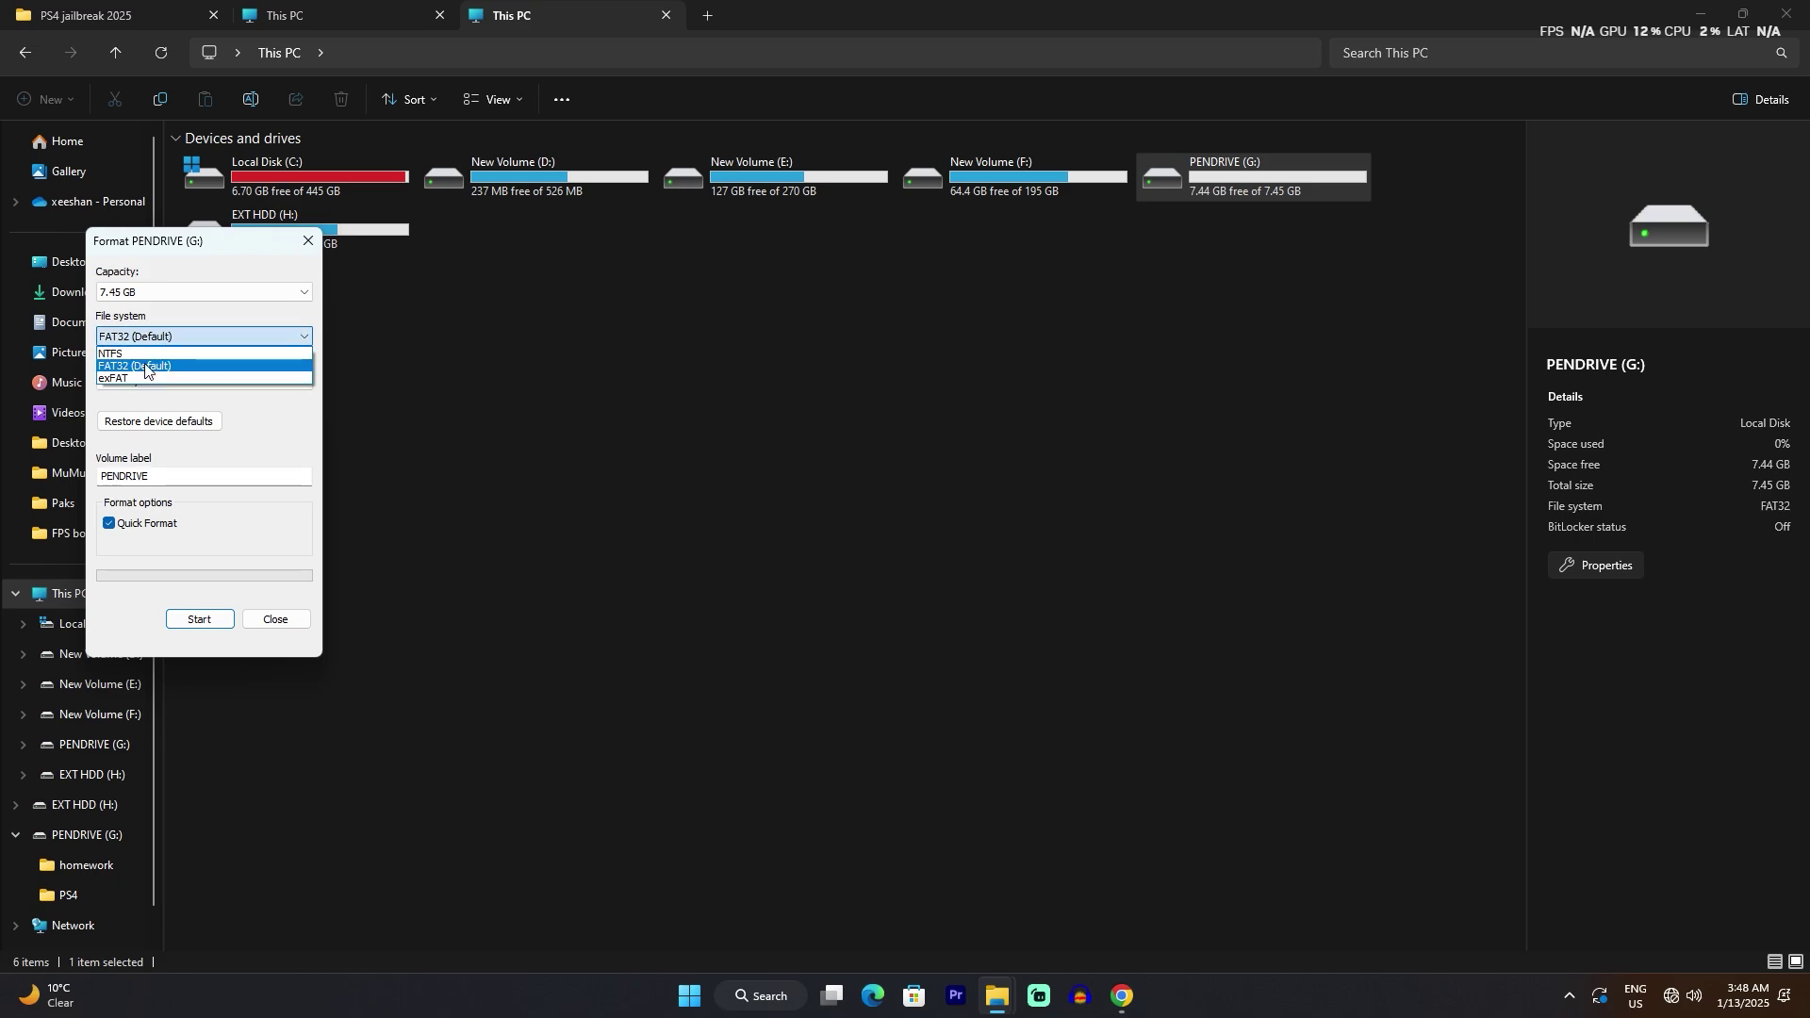
{"action": "left_click", "coordinate": [276, 620]}
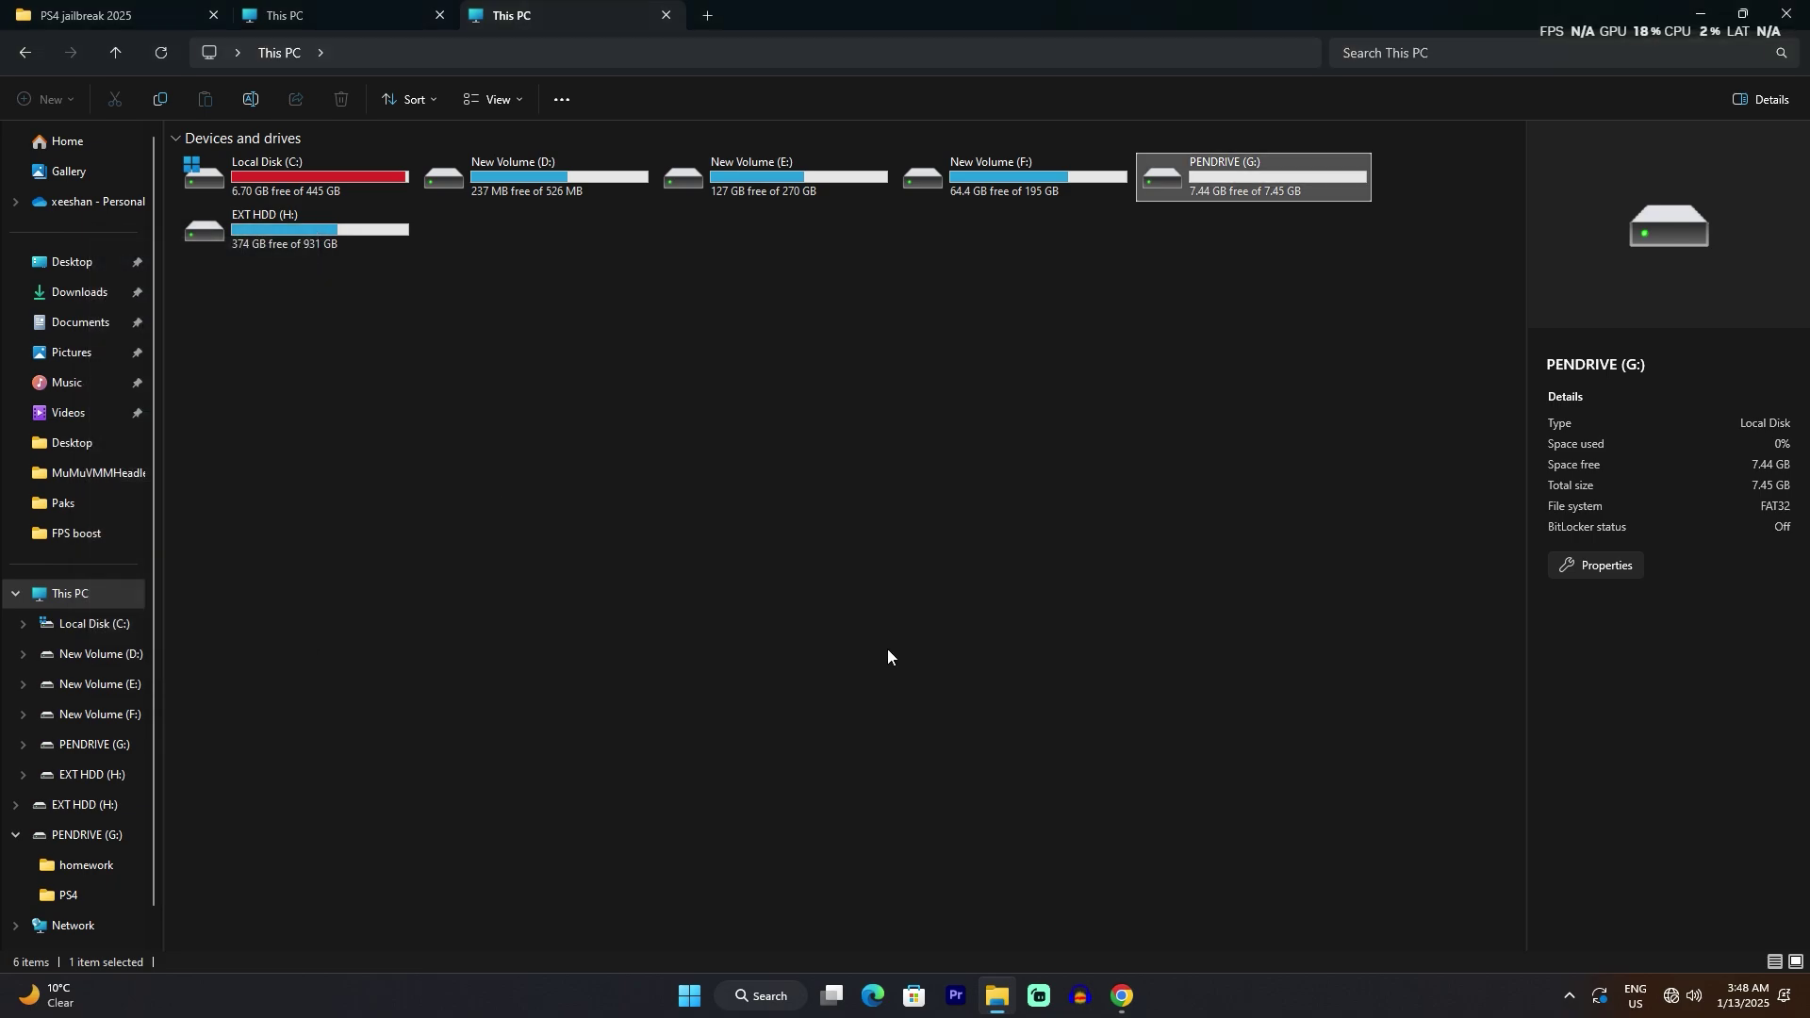
Open PENDRIVE (G:) and delete the goldhen.bin file from it.
{"action": "double_click", "coordinate": [1272, 193]}
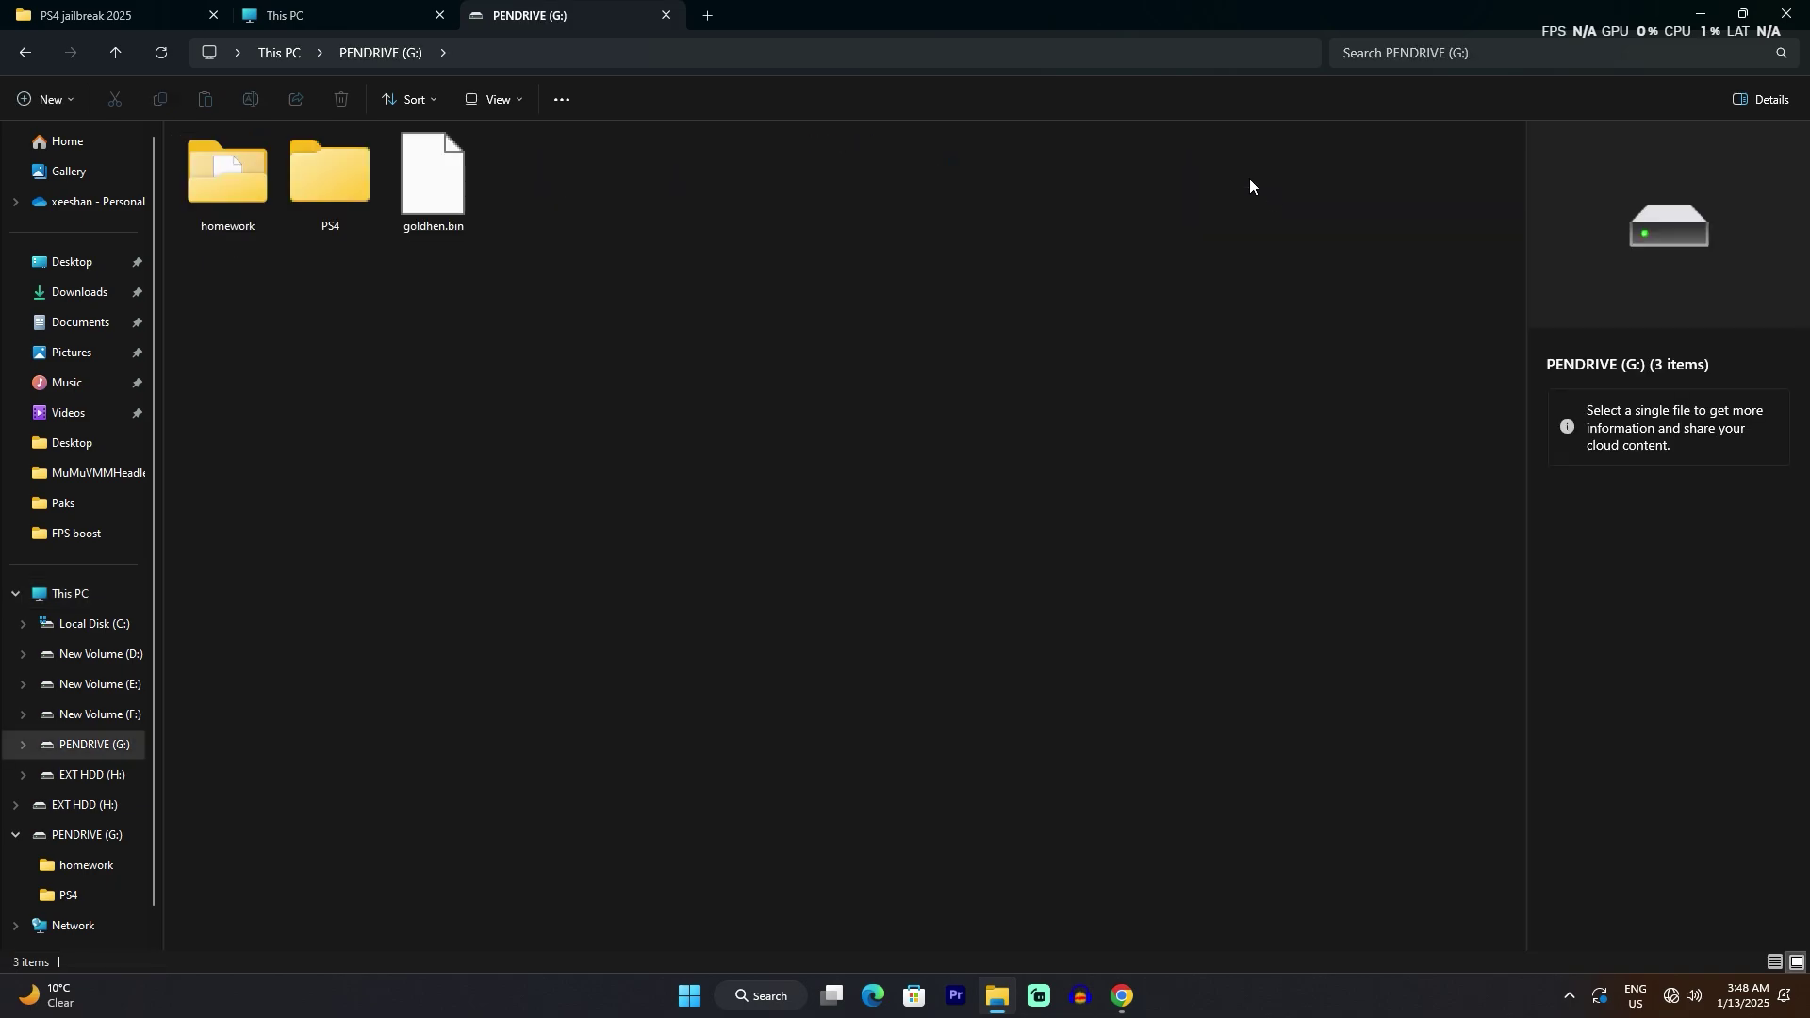
{"action": "left_click", "coordinate": [331, 225]}
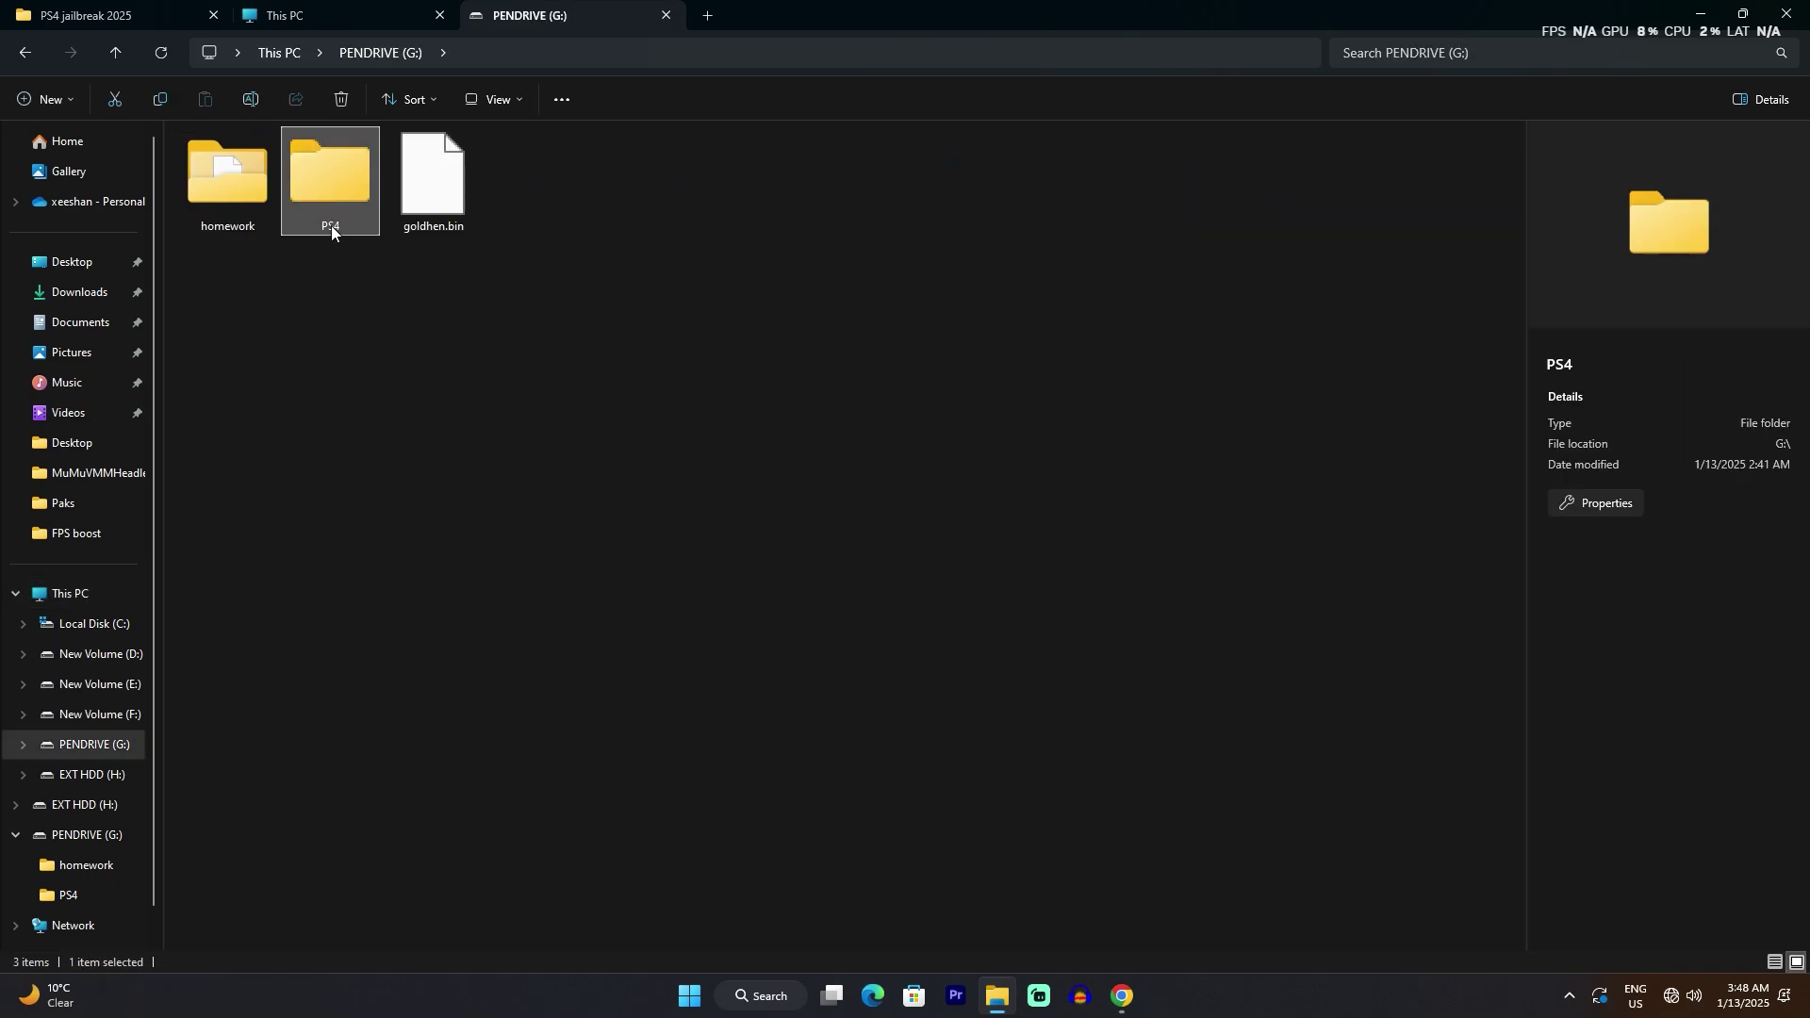
{"action": "left_click", "coordinate": [411, 212]}
{"action": "key", "text": "Delete"}
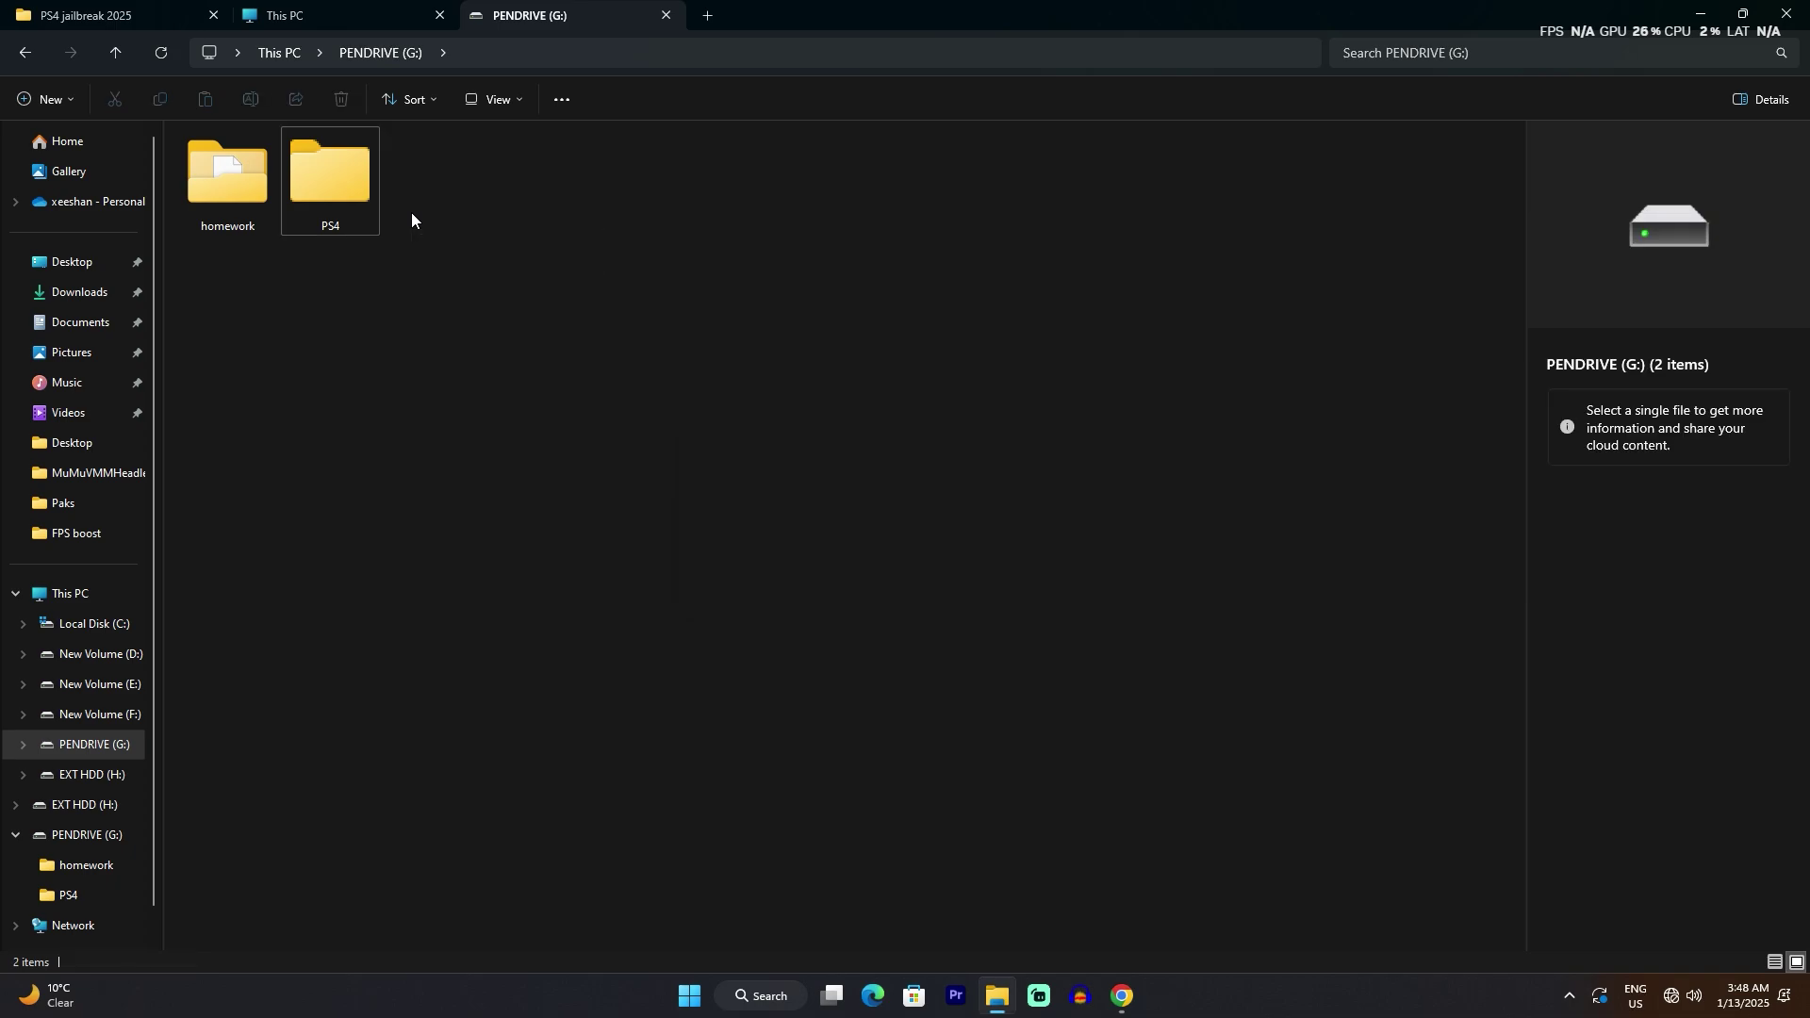
Open the PS4 folder on PENDRIVE (G:) and create a new folder named UPDATE in it.
{"action": "left_click", "coordinate": [330, 200]}
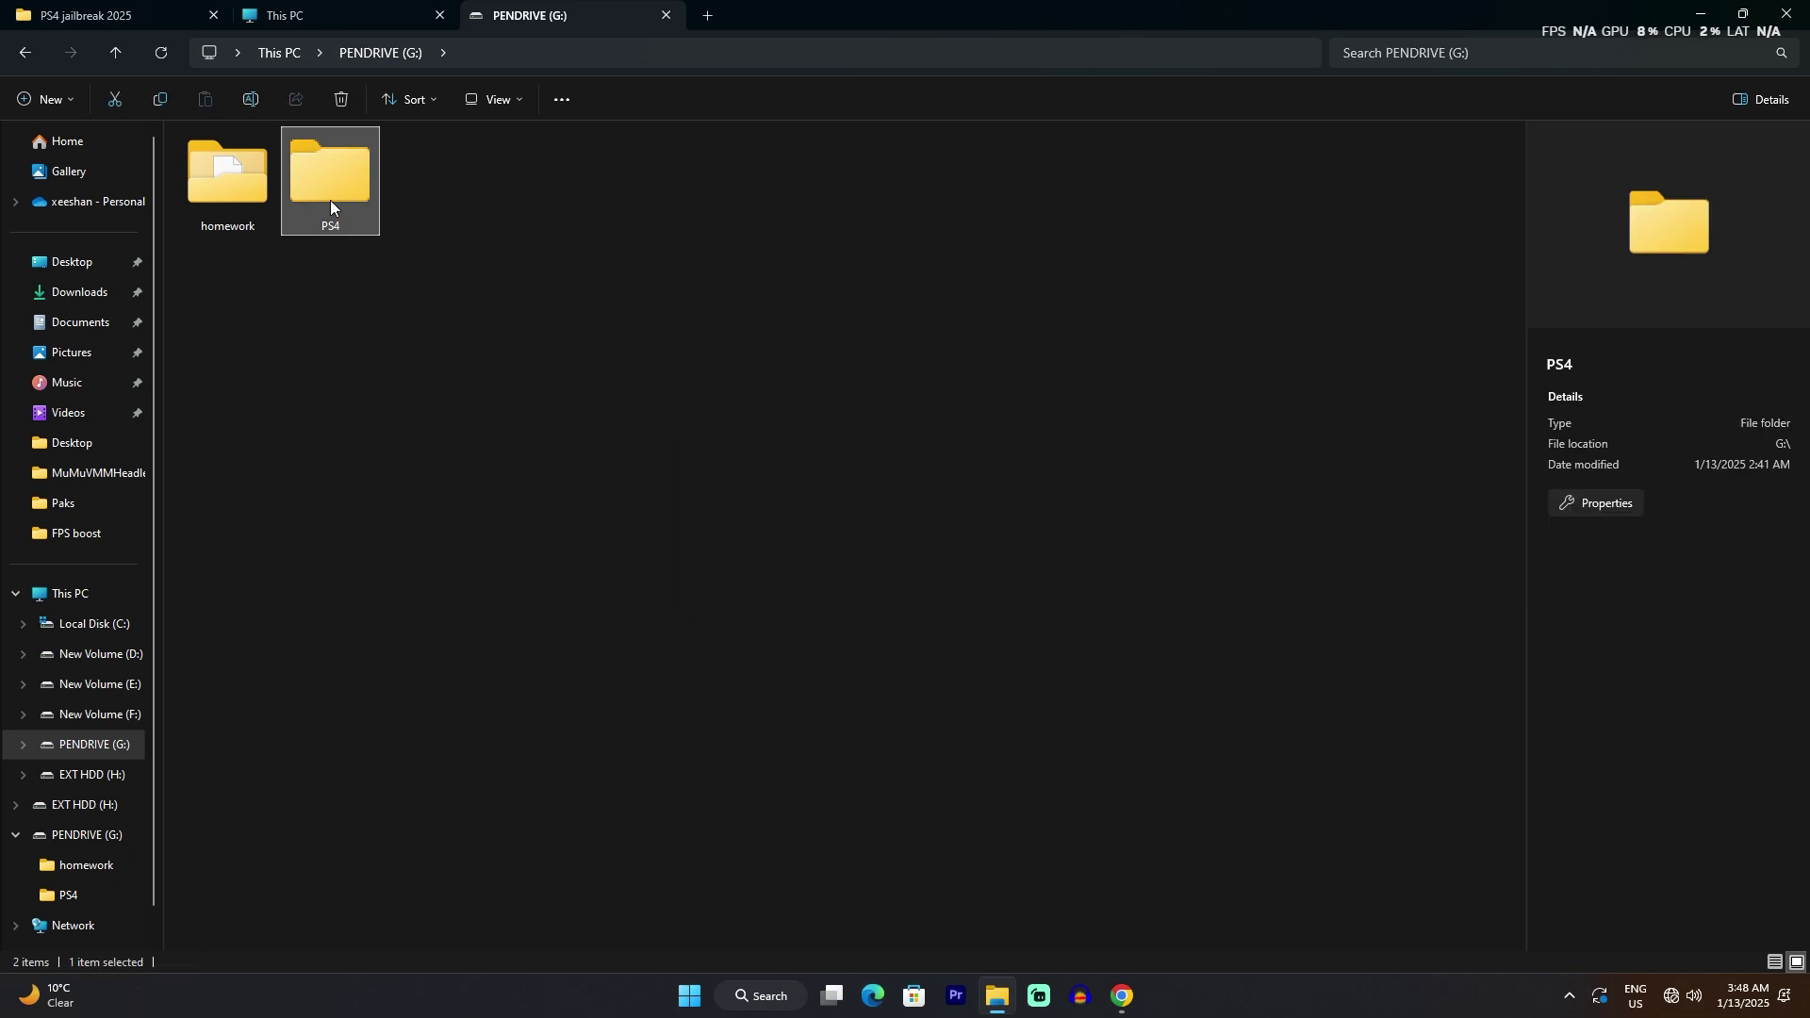
{"action": "left_click", "coordinate": [491, 271]}
{"action": "double_click", "coordinate": [329, 214]}
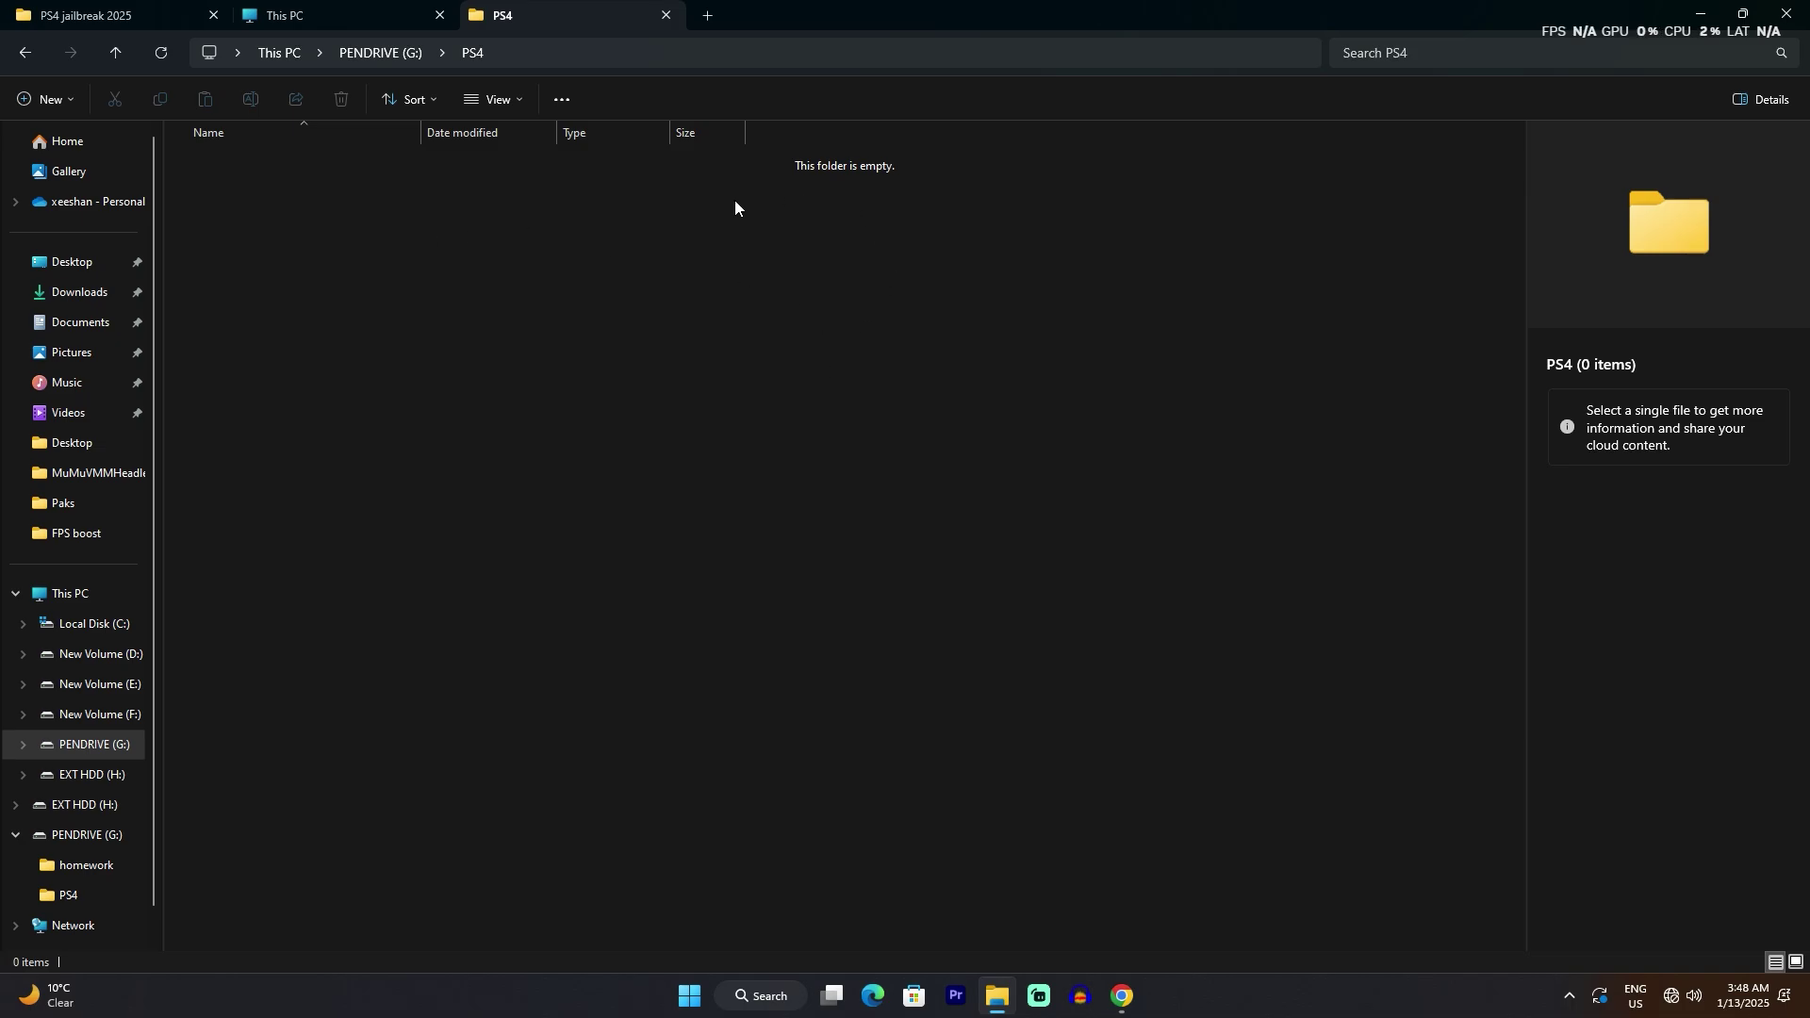
{"action": "left_click", "coordinate": [30, 99]}
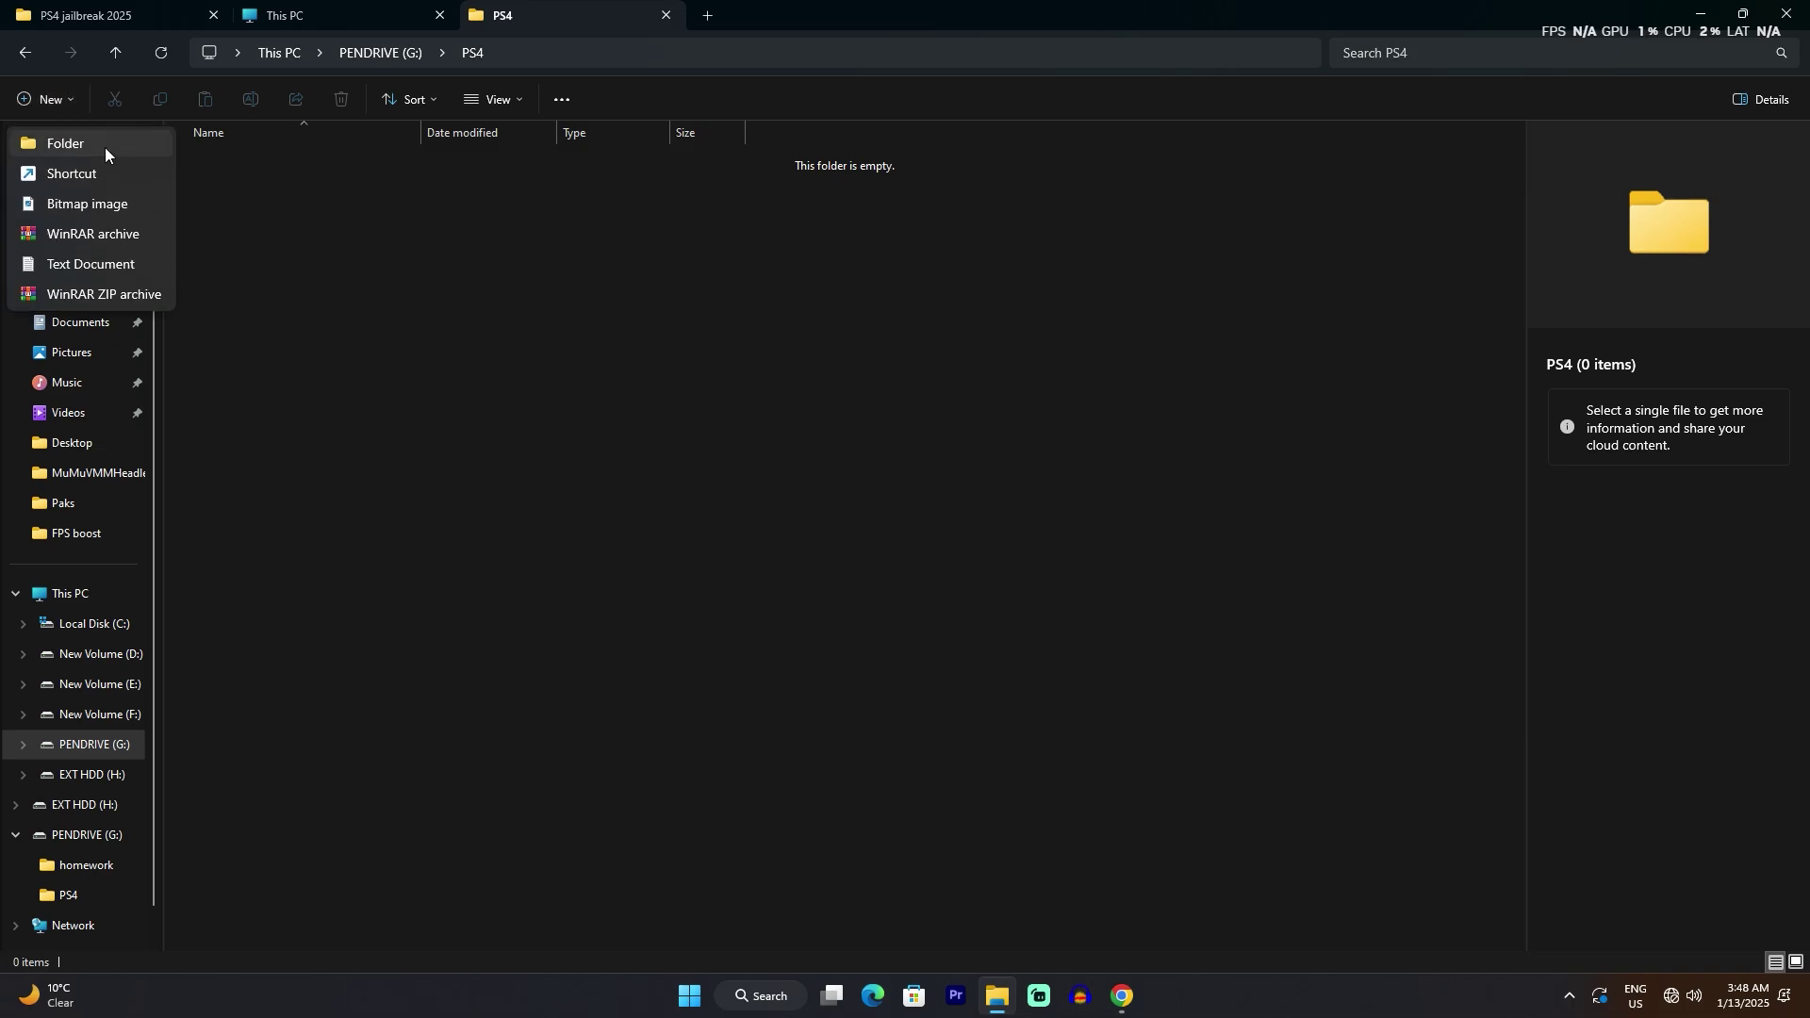
{"action": "left_click", "coordinate": [104, 148]}
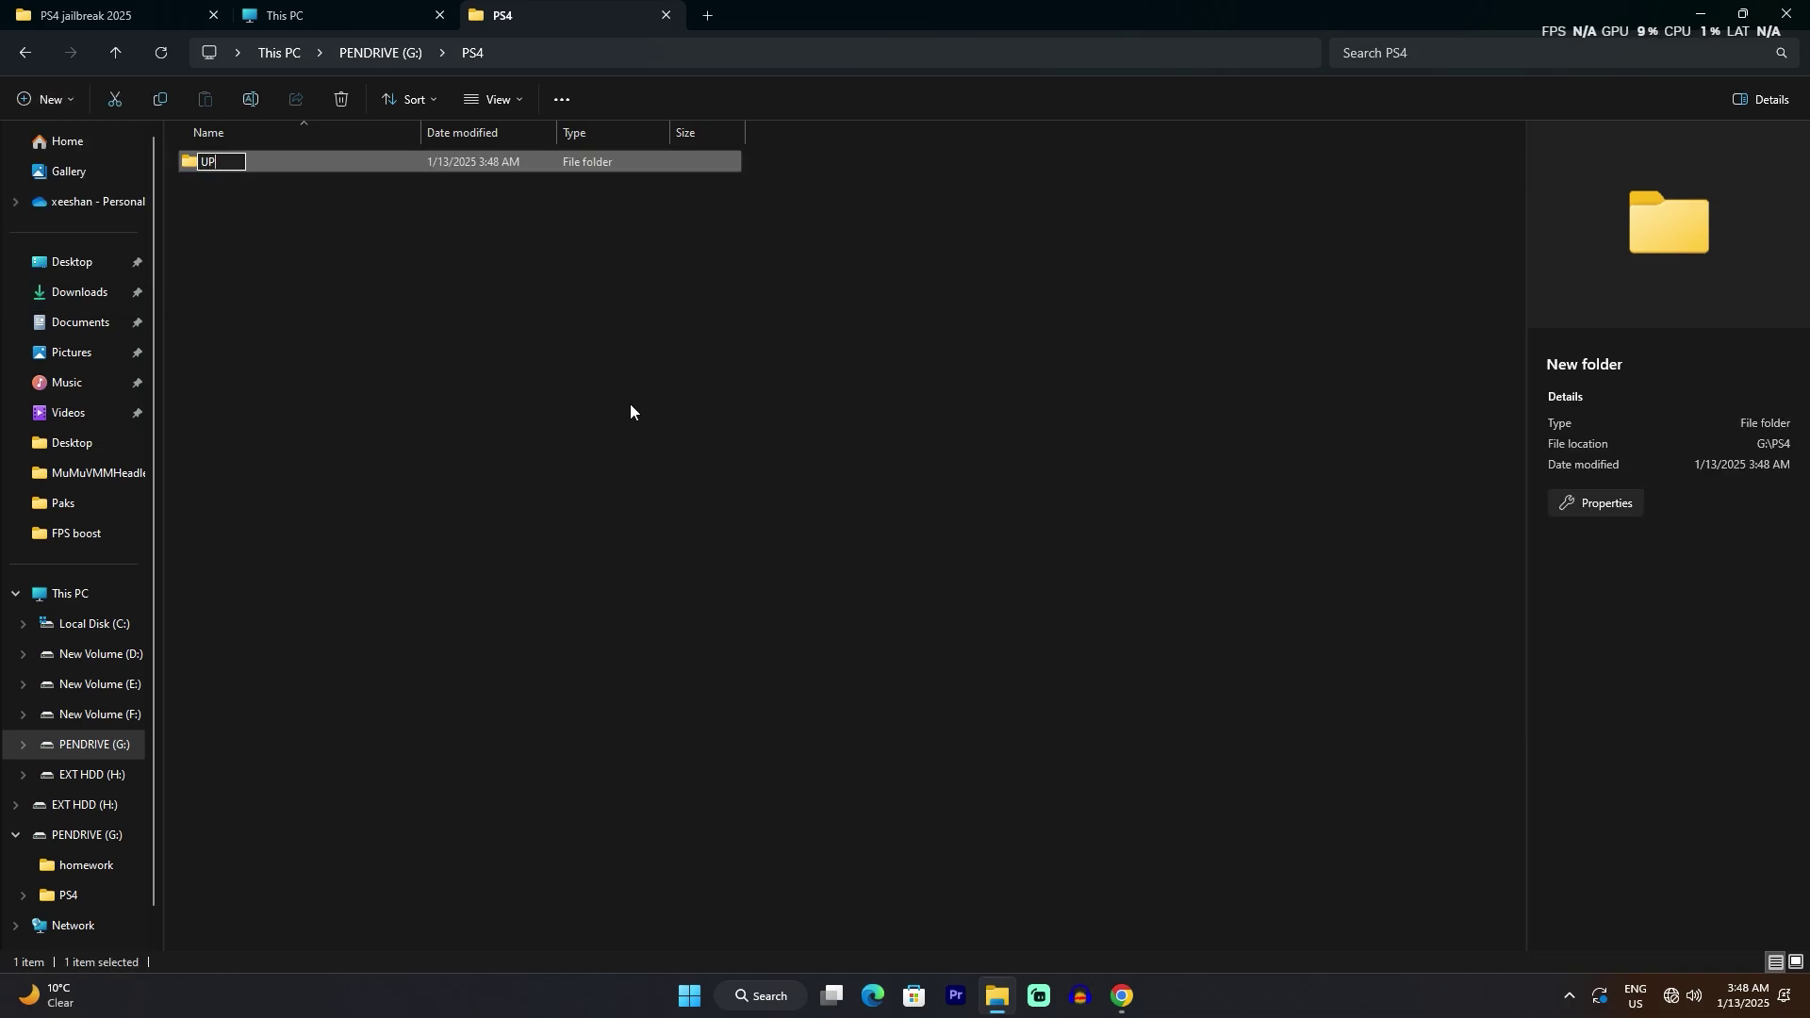
{"action": "type", "text": "UPDATE"}
{"action": "left_click", "coordinate": [624, 396]}
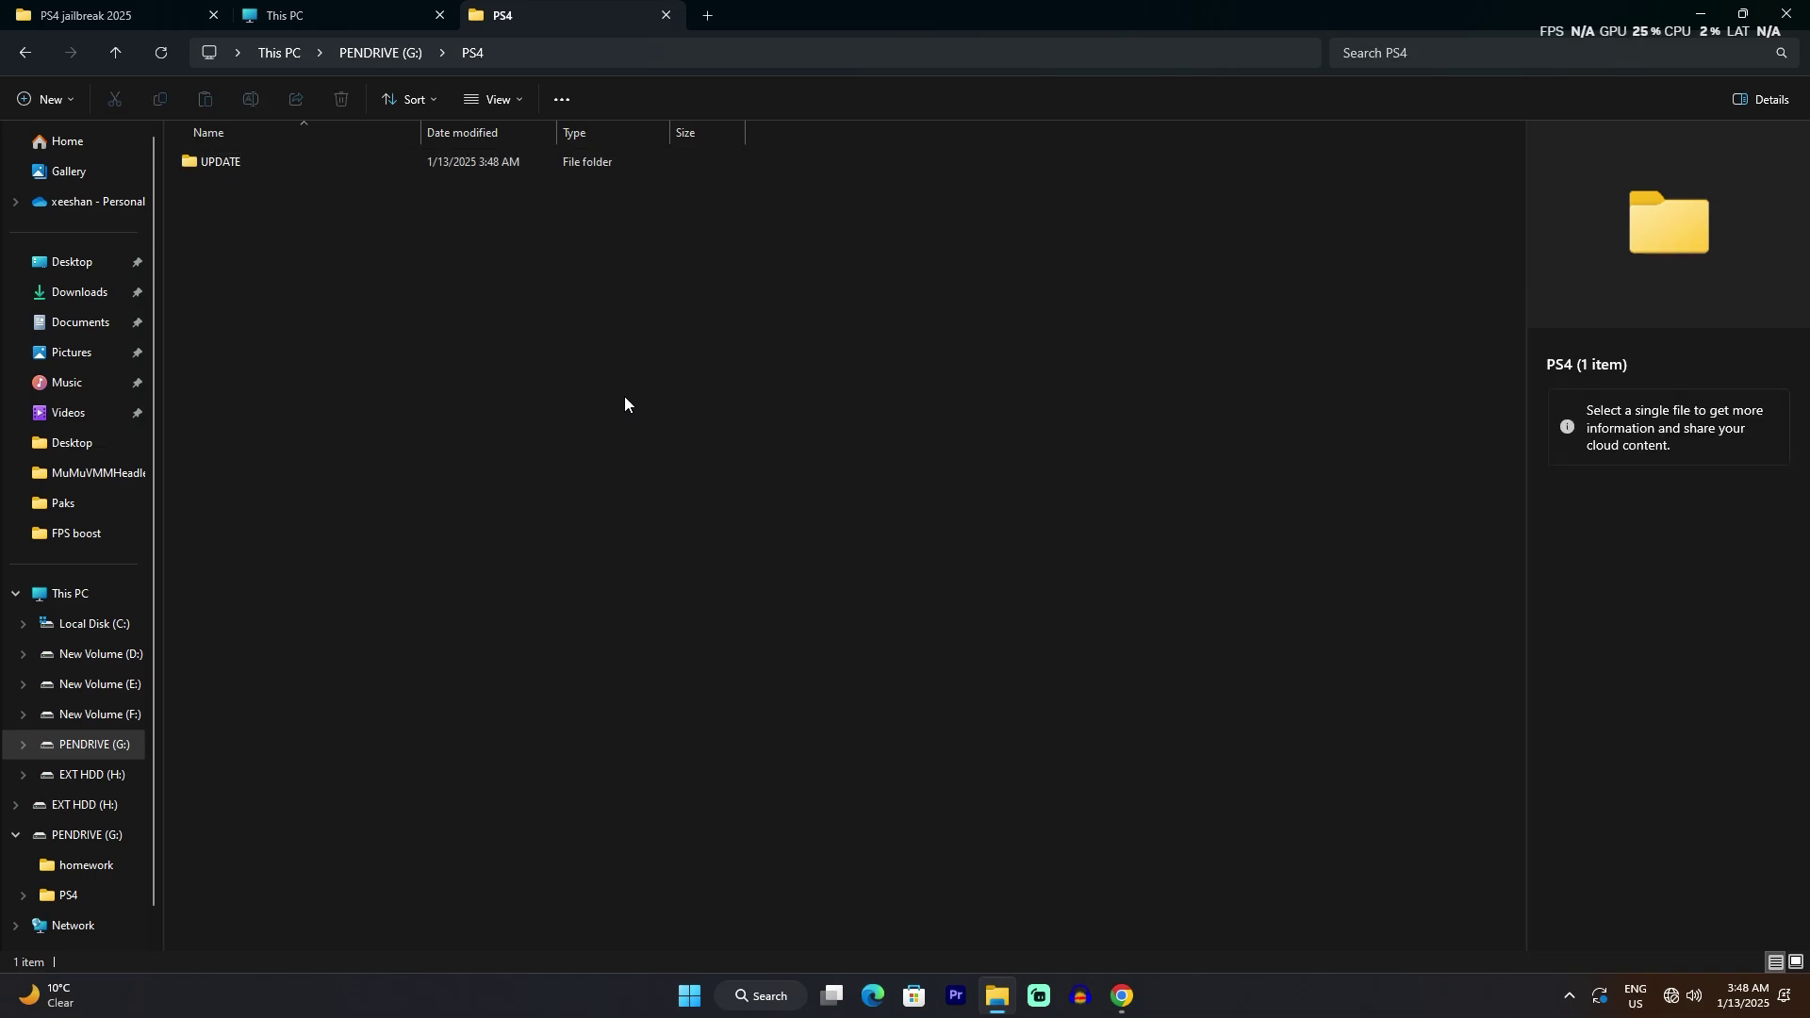
Copy PS4UPDATE.PUP from the UPDATE folder in PS4 jailbreak 2025 into the UPDATE folder inside PS4 on the pendrive.
{"action": "left_click", "coordinate": [57, 13]}
{"action": "double_click", "coordinate": [339, 156]}
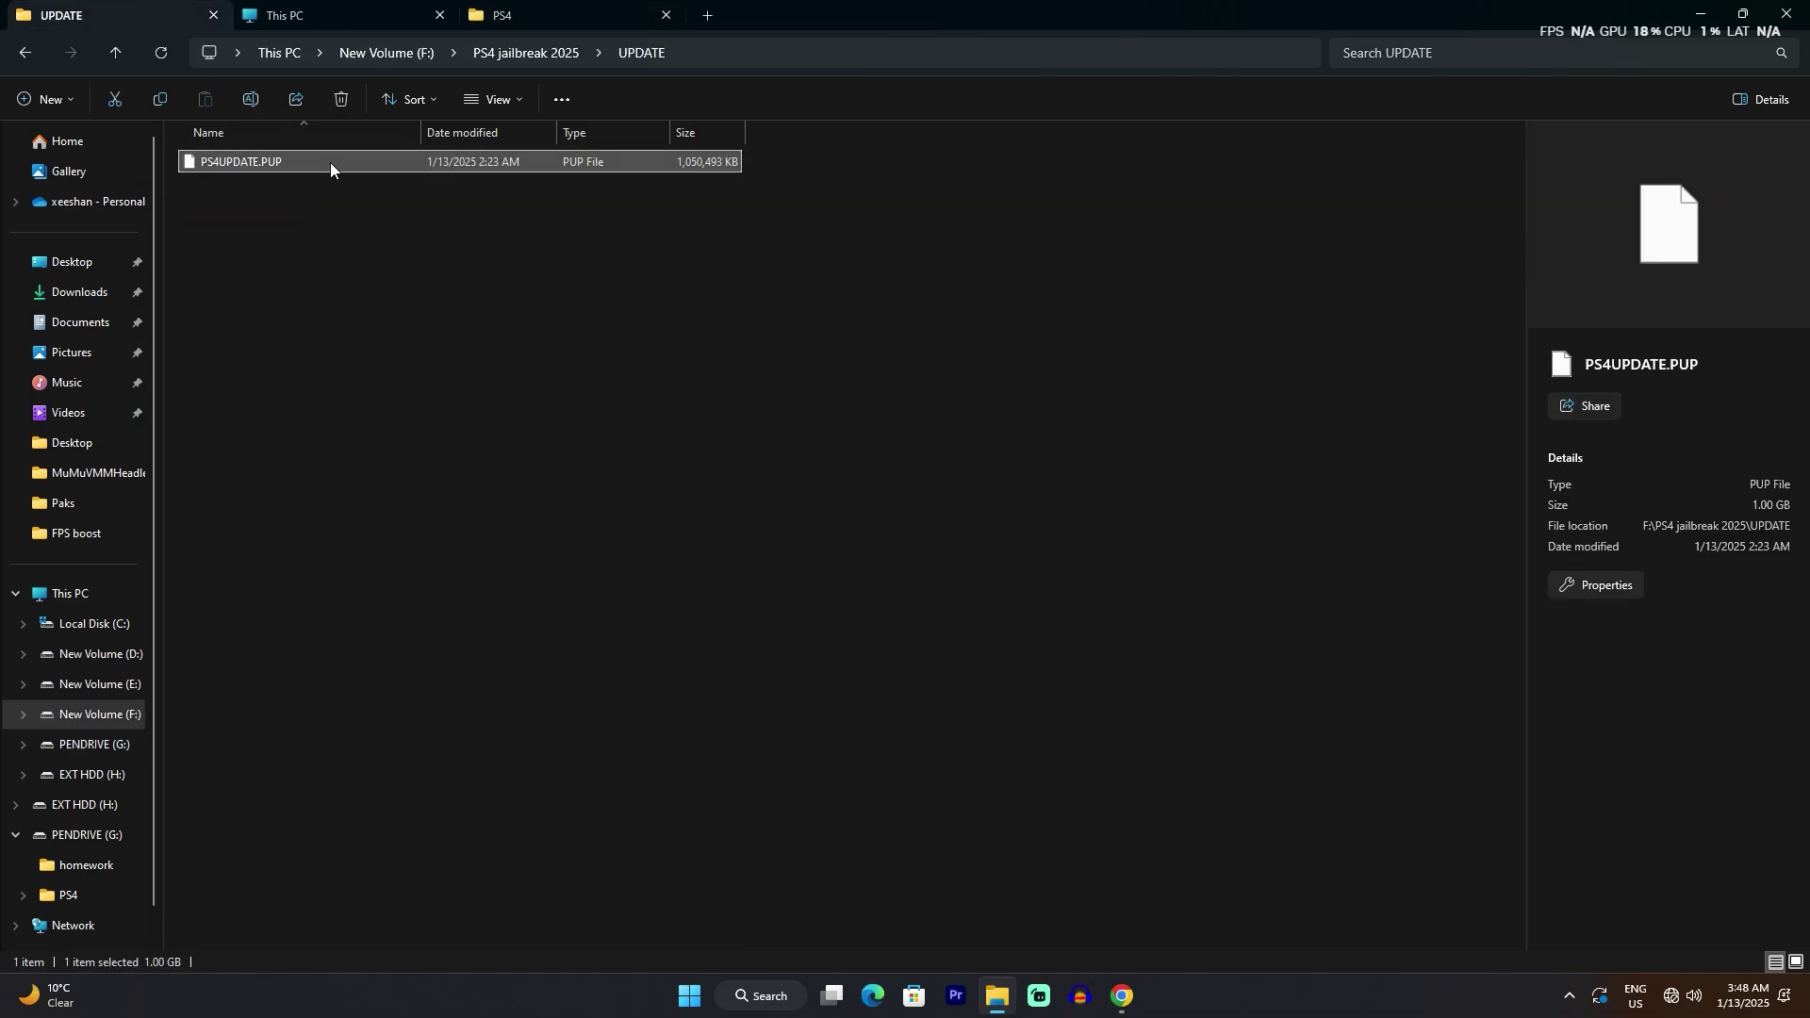
{"action": "left_click_drag", "start_coordinate": [329, 163], "coordinate": [556, 29]}
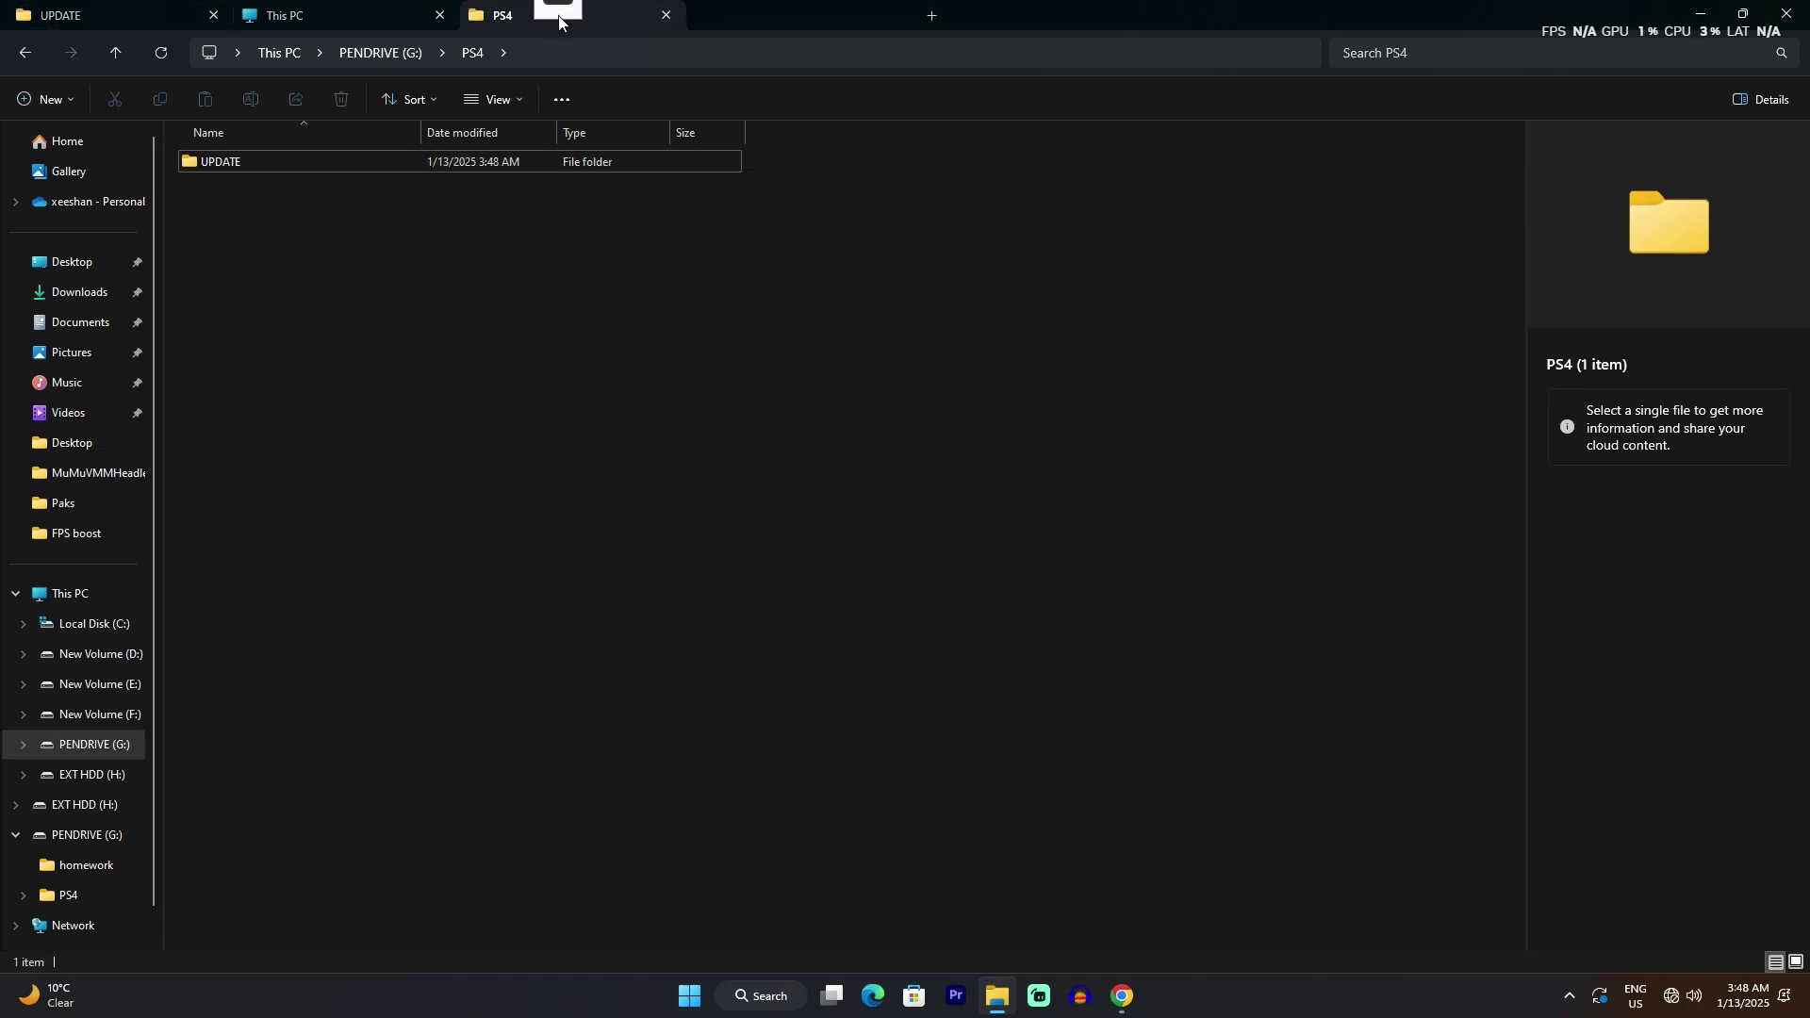
{"action": "left_click_drag", "start_coordinate": [442, 163], "coordinate": [442, 162]}
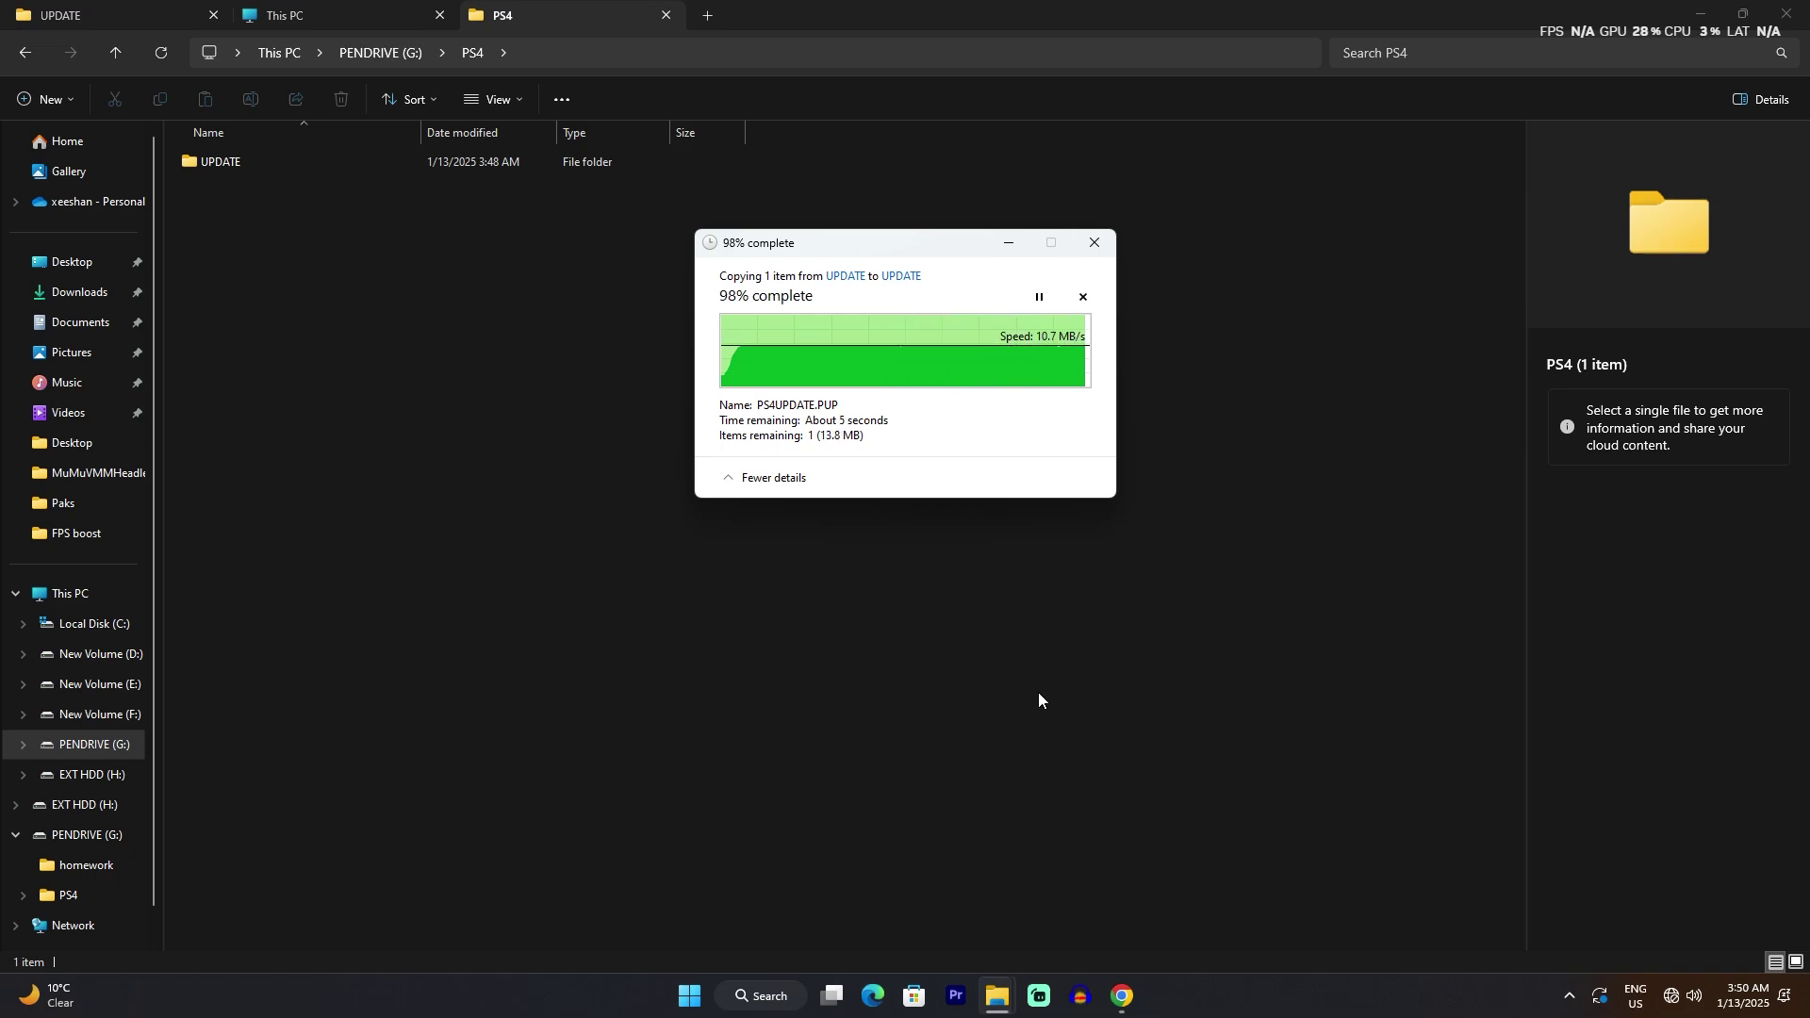
Check the PS4 and UPDATE folders on the pendrive for the copied update file and return to the drive's root.
{"action": "left_click", "coordinate": [25, 56]}
{"action": "double_click", "coordinate": [355, 188]}
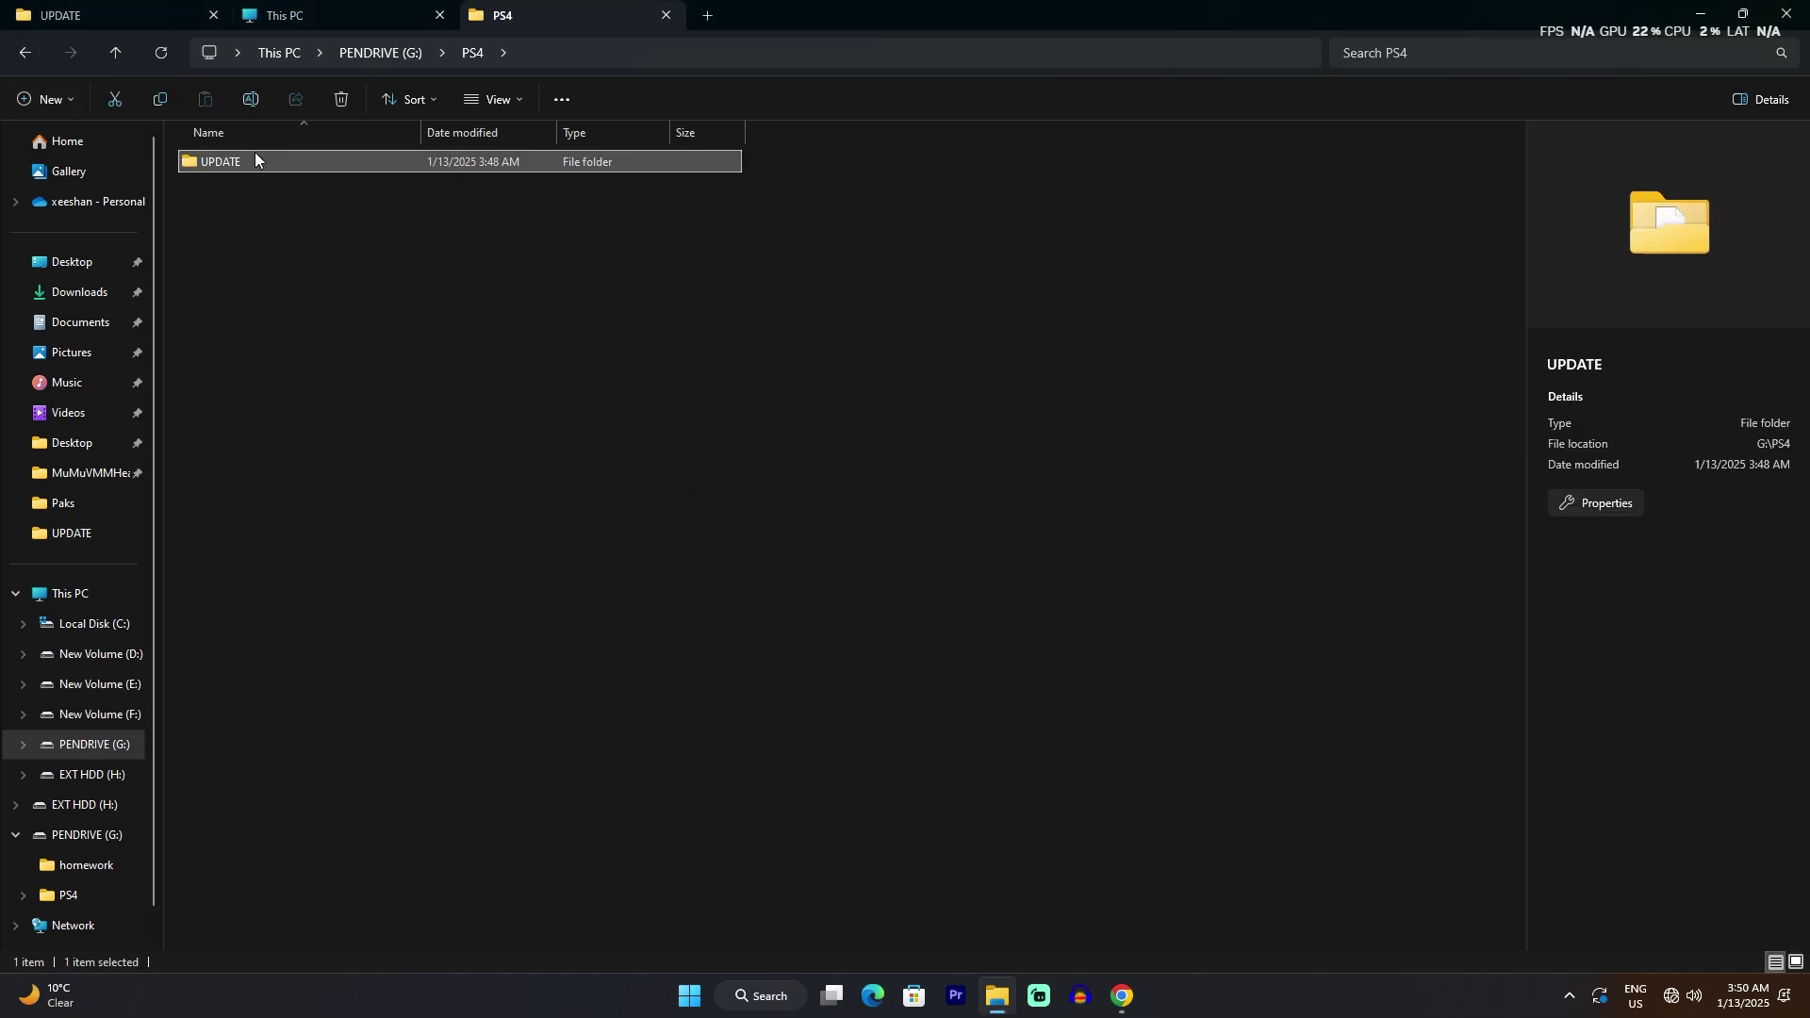
{"action": "double_click", "coordinate": [255, 153]}
{"action": "left_click", "coordinate": [23, 54]}
{"action": "left_click", "coordinate": [21, 58]}
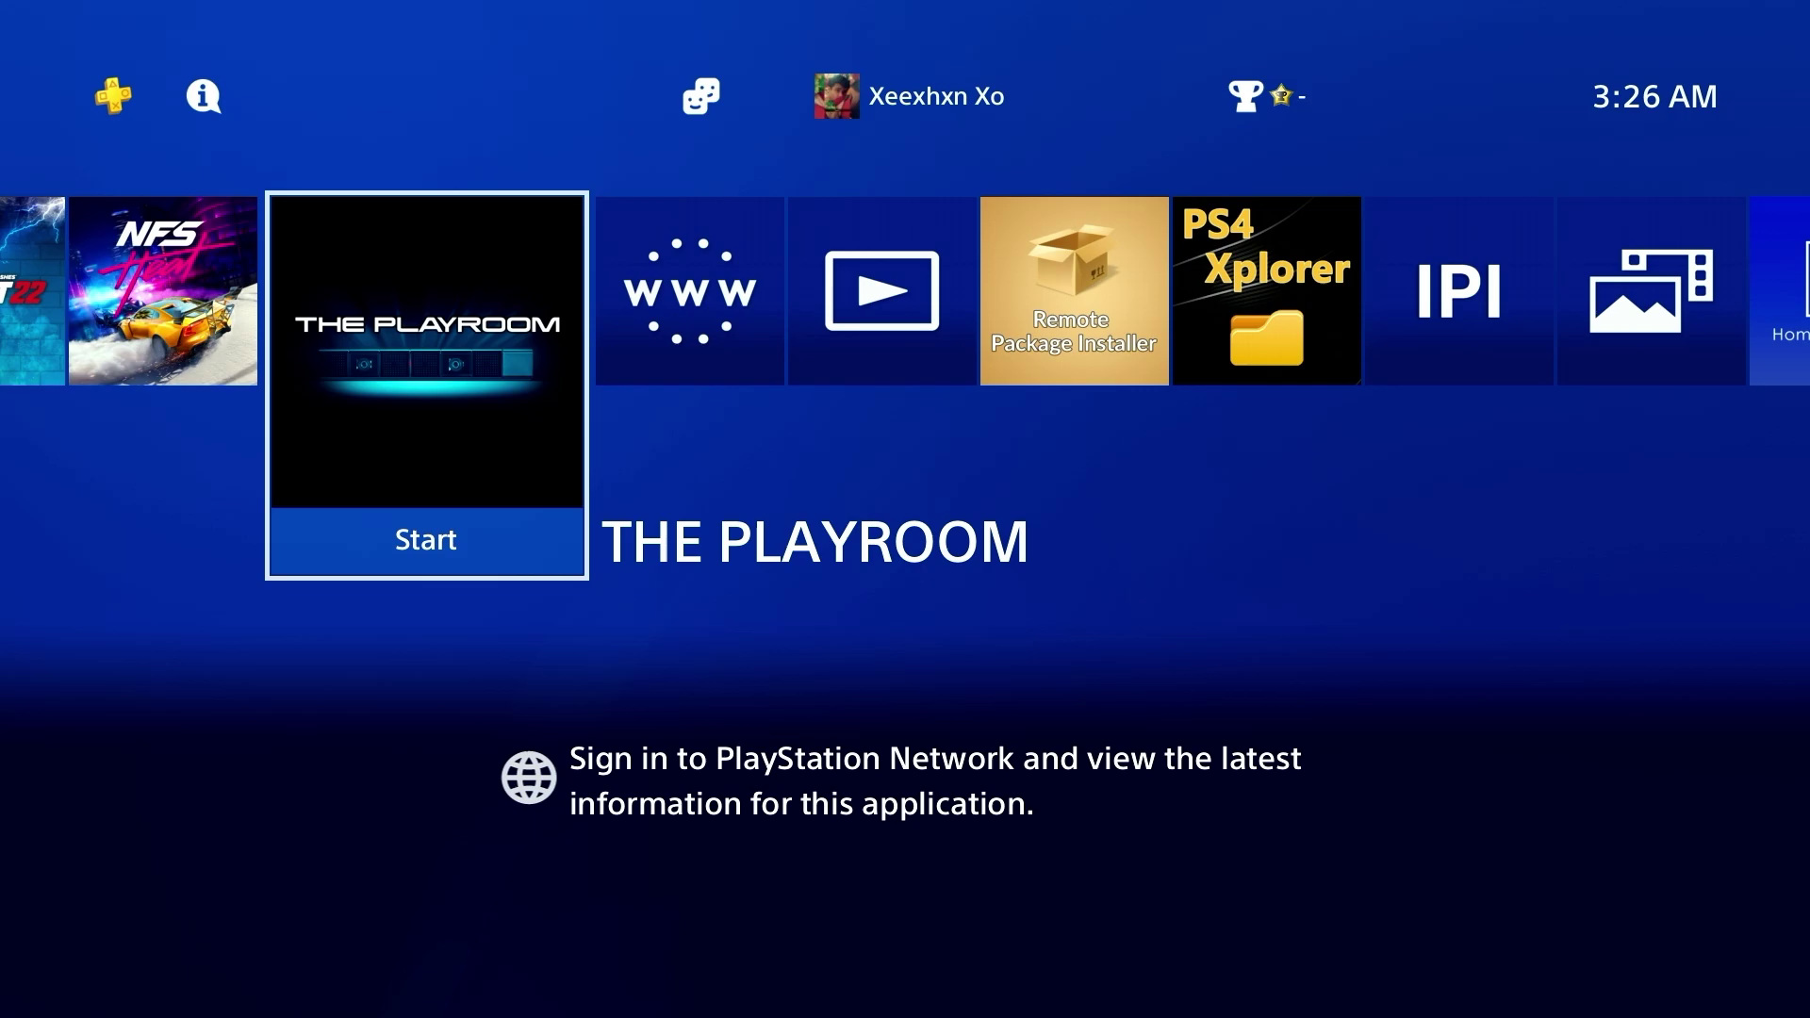
On the PS4, check the console's system software version in the System Information settings.
{"action": "key", "text": "Up"}
{"action": "key", "text": "Right"}
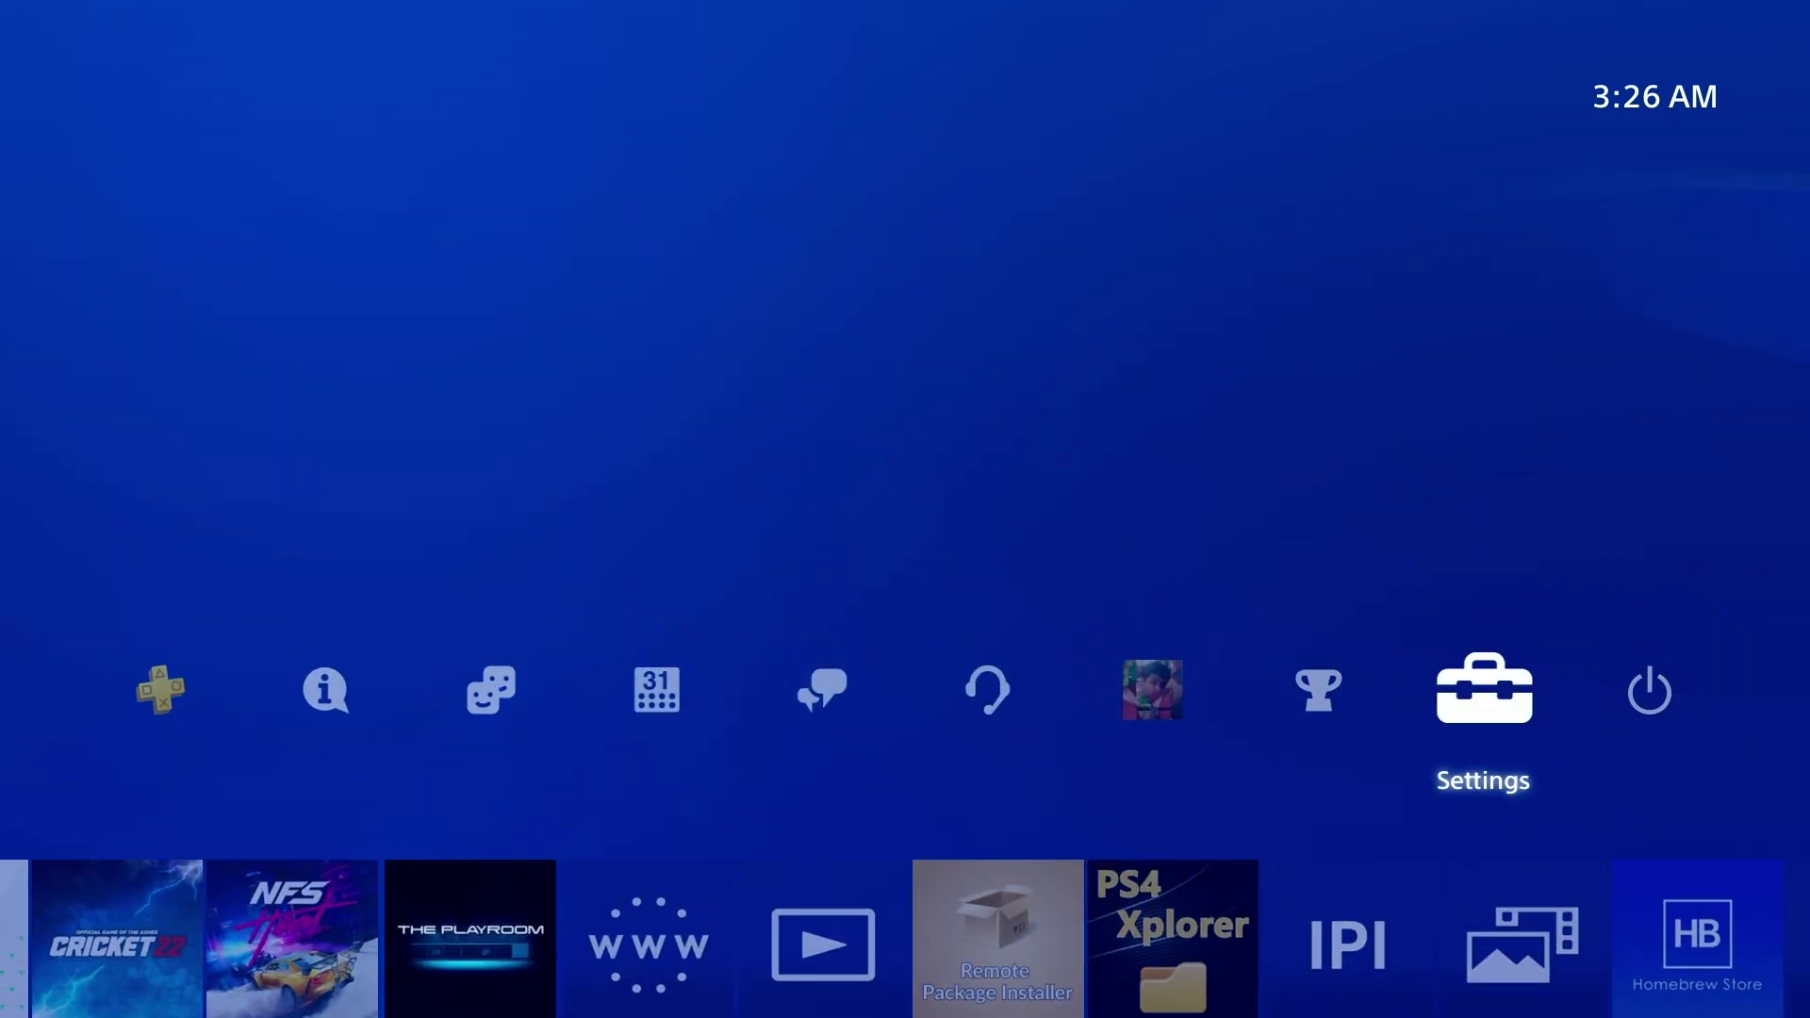
{"action": "key", "text": "Return"}
{"action": "key", "text": "Down"}
{"action": "key", "text": "Down"}
{"action": "key", "text": "Down"}
{"action": "key", "text": "Down"}
{"action": "key", "text": "Down"}
{"action": "key", "text": "Down"}
{"action": "key", "text": "Down"}
{"action": "key", "text": "Down"}
{"action": "key", "text": "Down"}
{"action": "key", "text": "Down"}
{"action": "key", "text": "Down"}
{"action": "key", "text": "Down"}
{"action": "key", "text": "Down"}
{"action": "key", "text": "Down"}
{"action": "key", "text": "Down"}
{"action": "key", "text": "Down"}
{"action": "key", "text": "Down"}
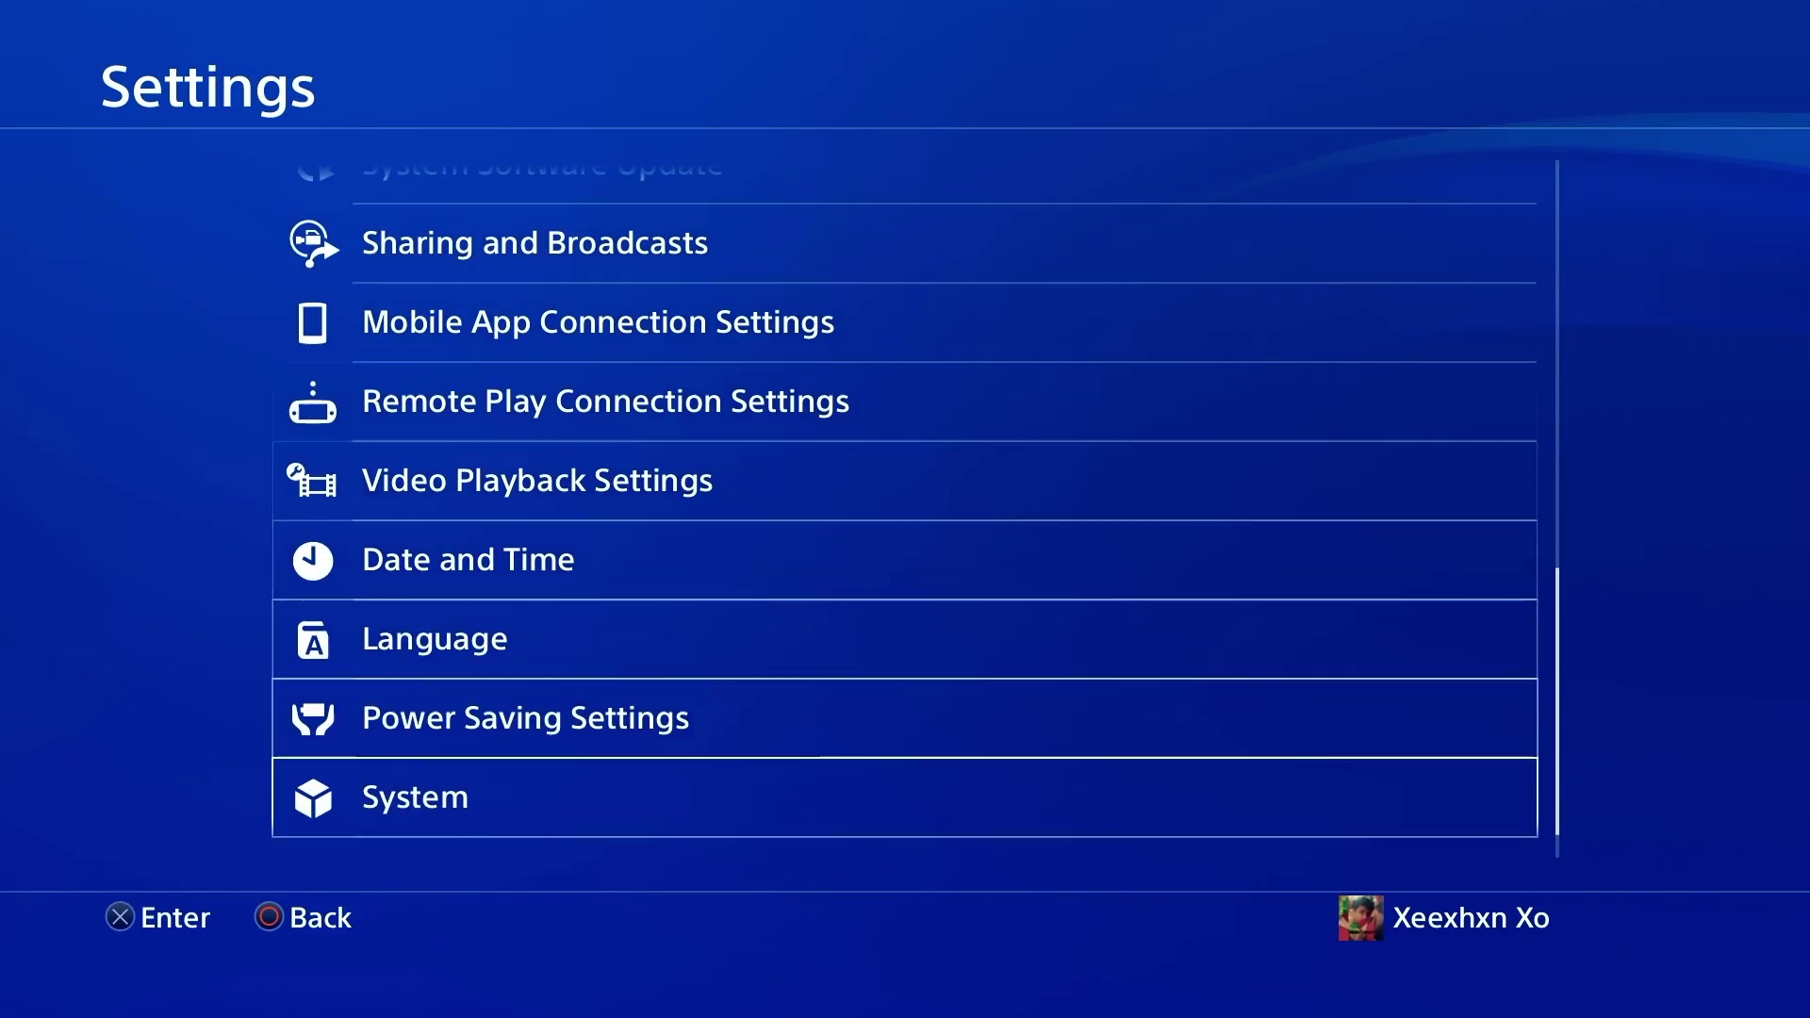
{"action": "key", "text": "Return"}
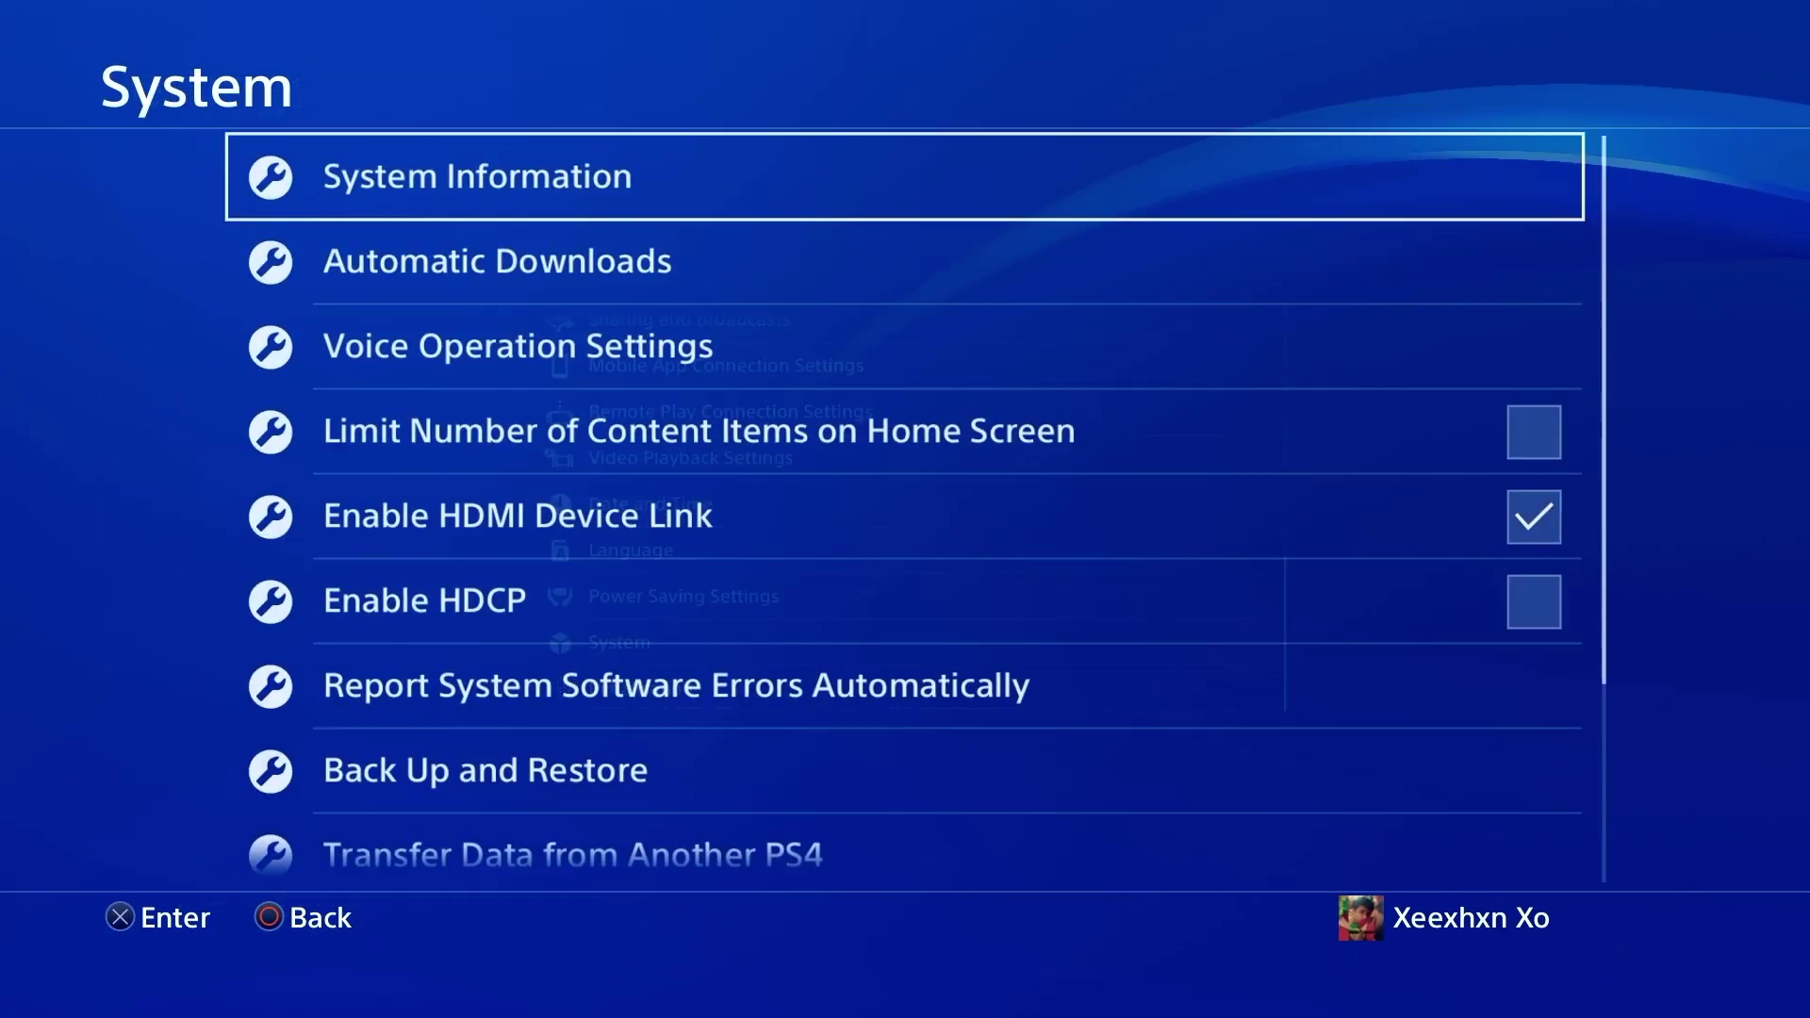
{"action": "key", "text": "Return"}
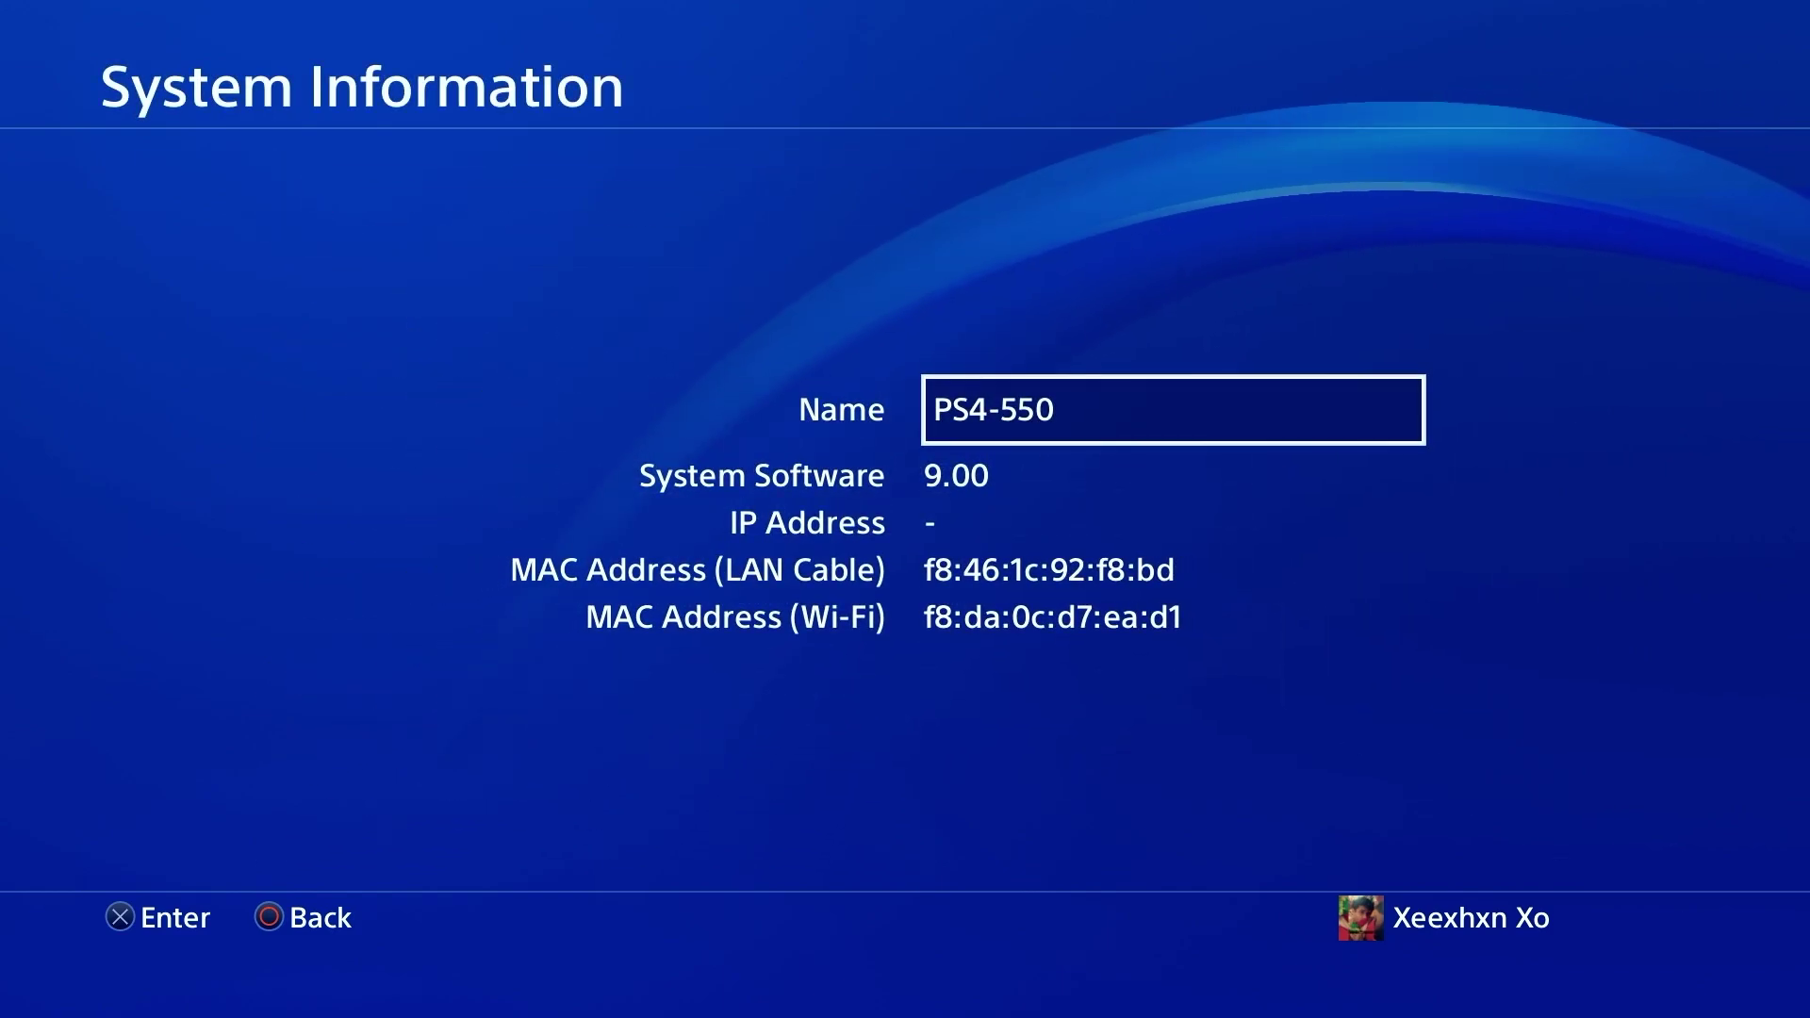
{"action": "key", "text": "Escape"}
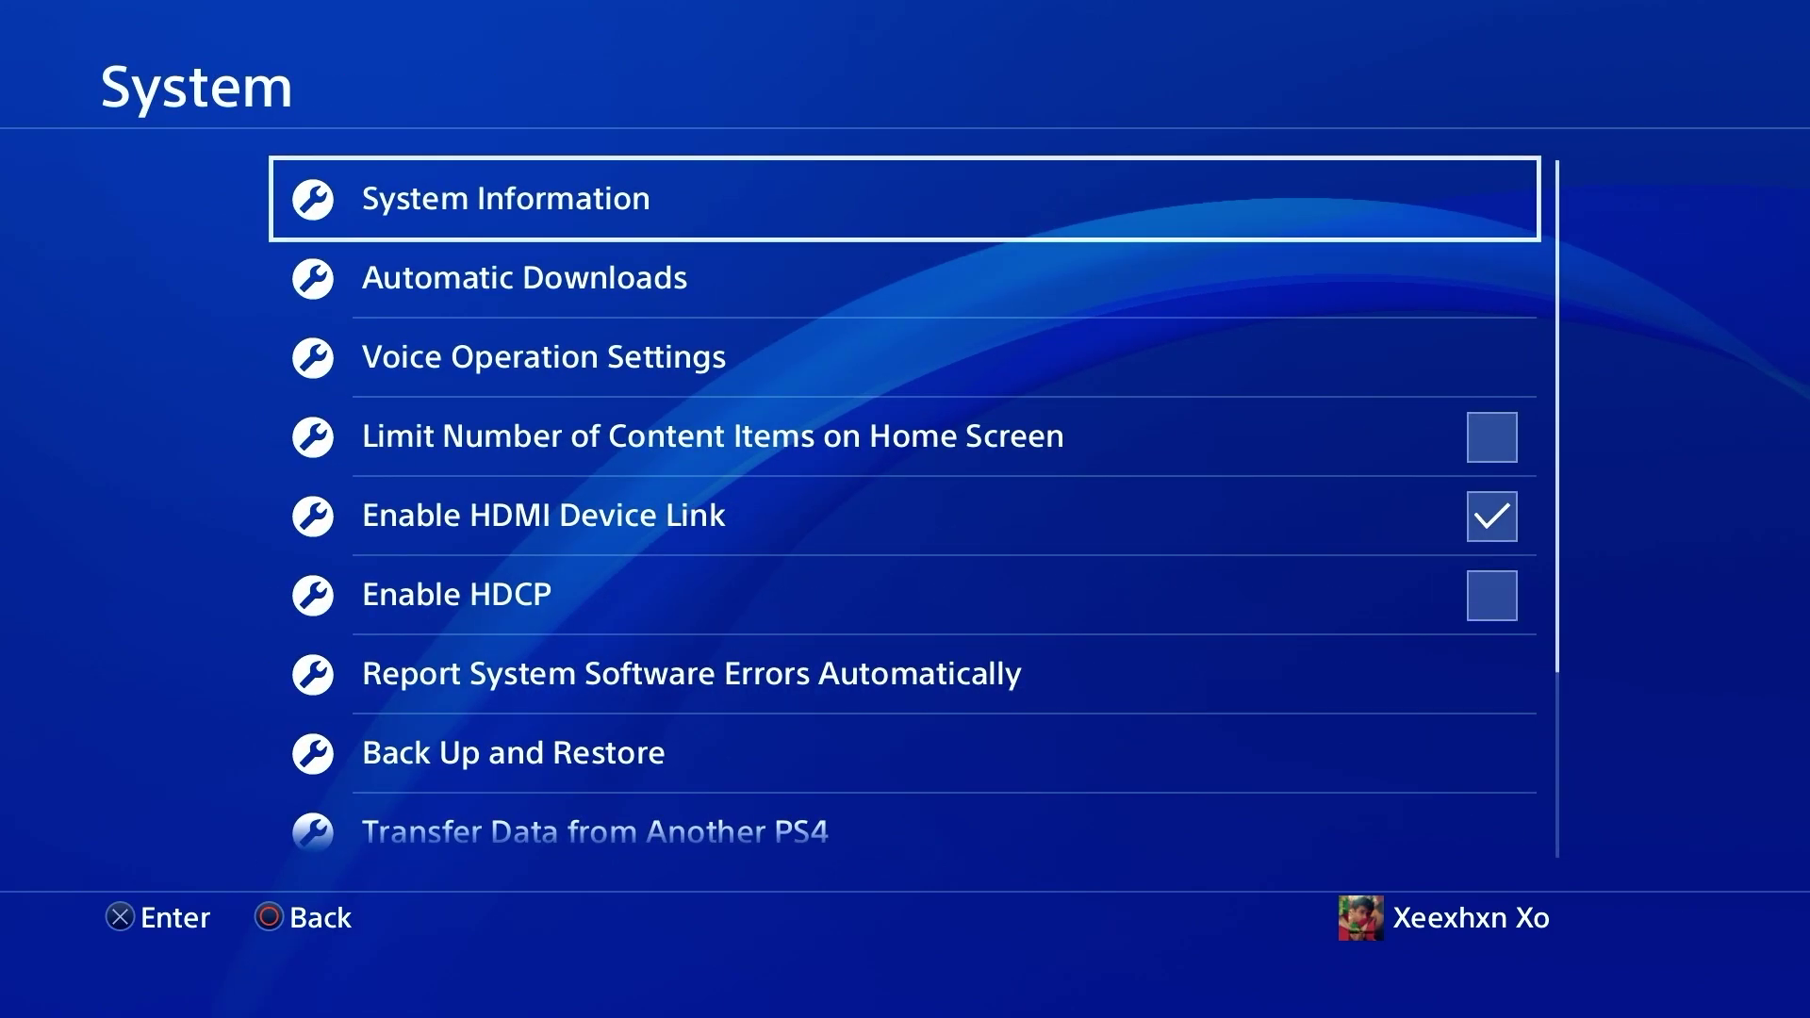
{"action": "key", "text": "Escape"}
{"action": "key", "text": "Up"}
{"action": "key", "text": "Down"}
{"action": "key", "text": "Return"}
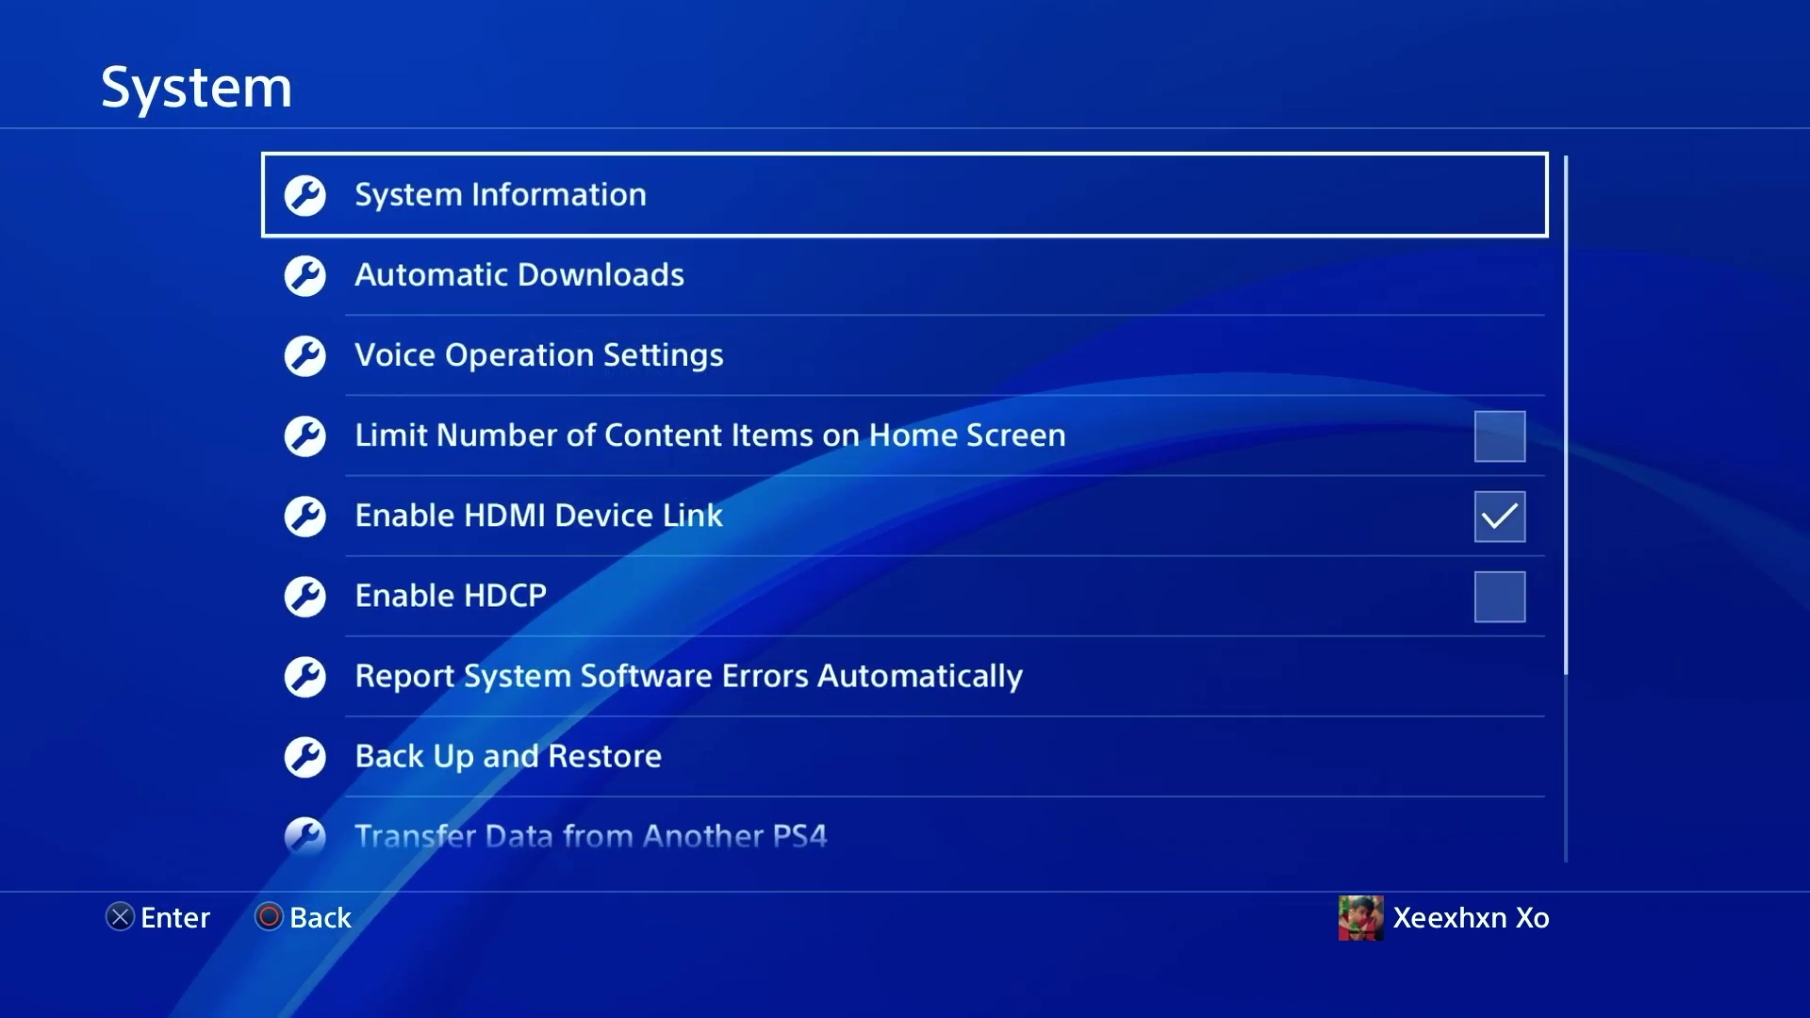
{"action": "key", "text": "Down"}
{"action": "key", "text": "Down"}
{"action": "key", "text": "Escape"}
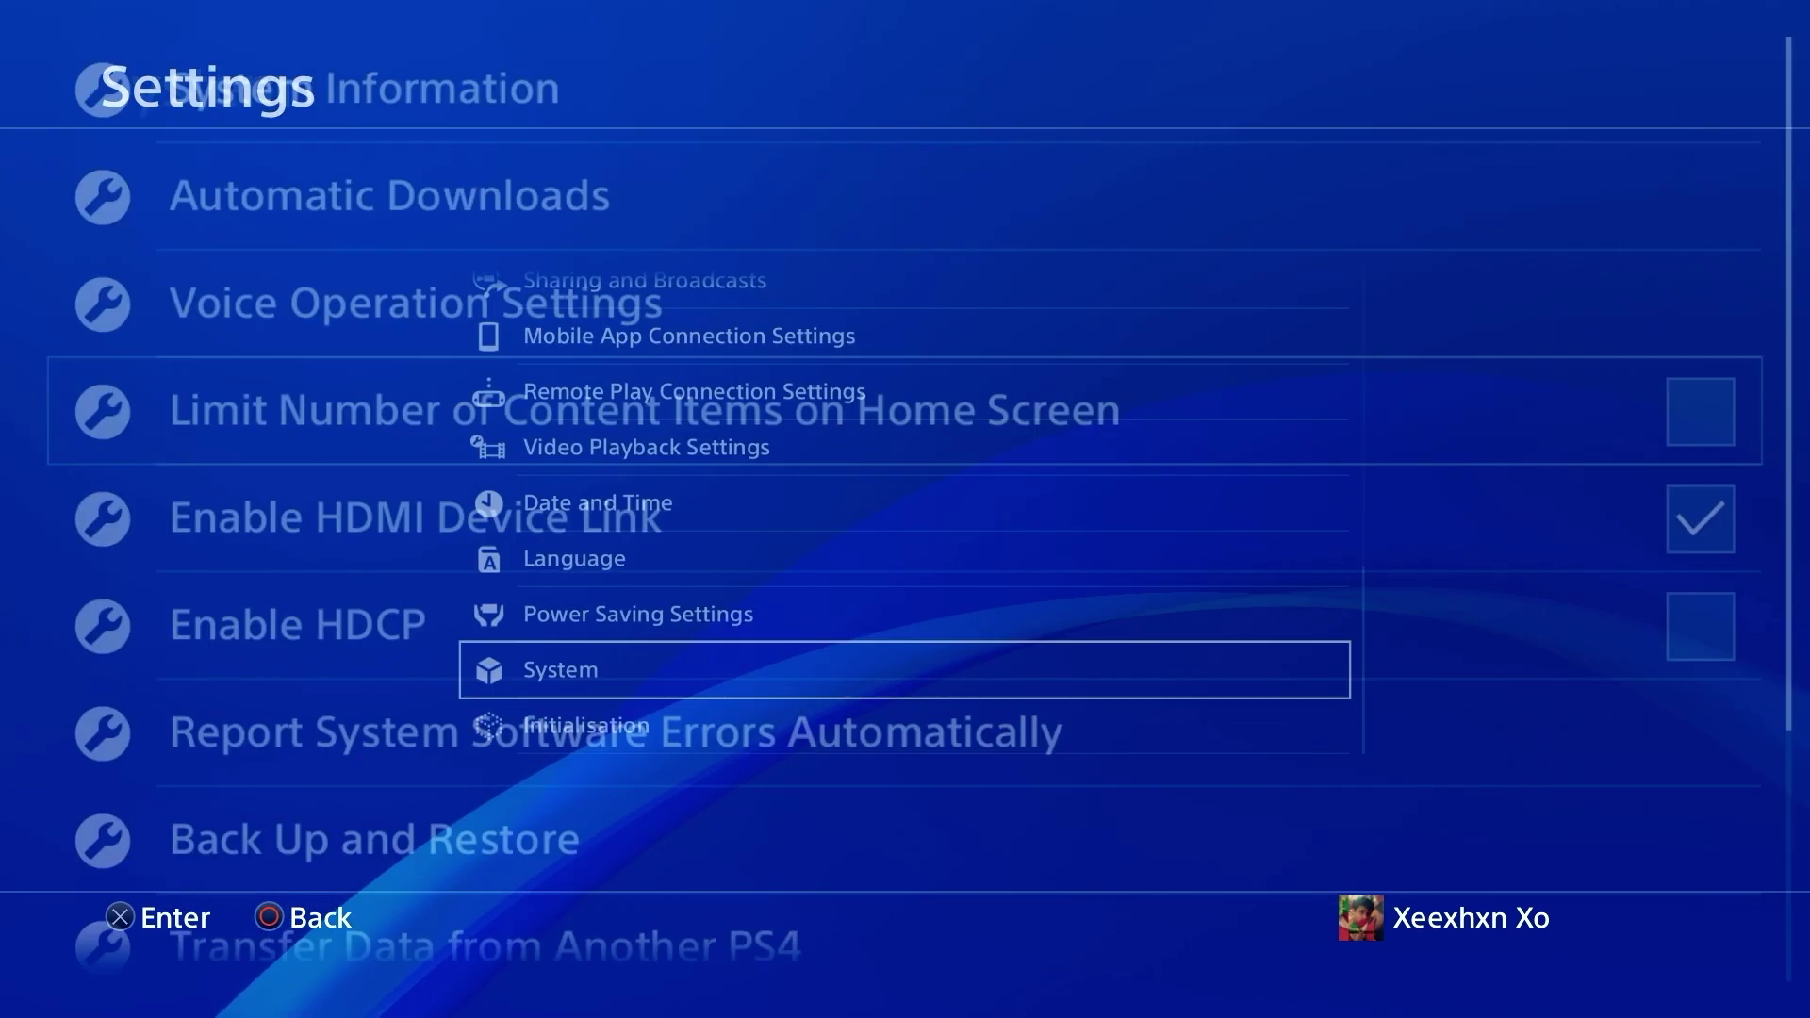
Run the System Software Update from the PS4 settings and proceed with installing version 11.00.
{"action": "key", "text": "Up"}
{"action": "key", "text": "Up"}
{"action": "key", "text": "Up"}
{"action": "key", "text": "Up"}
{"action": "key", "text": "Up"}
{"action": "key", "text": "Up"}
{"action": "key", "text": "Up"}
{"action": "key", "text": "Up"}
{"action": "key", "text": "Up"}
{"action": "key", "text": "Up"}
{"action": "key", "text": "Up"}
{"action": "key", "text": "Up"}
{"action": "key", "text": "Up"}
{"action": "key", "text": "Up"}
{"action": "key", "text": "Up"}
{"action": "key", "text": "Up"}
{"action": "key", "text": "Up"}
{"action": "key", "text": "Up"}
{"action": "key", "text": "Up"}
{"action": "key", "text": "Up"}
{"action": "key", "text": "Up"}
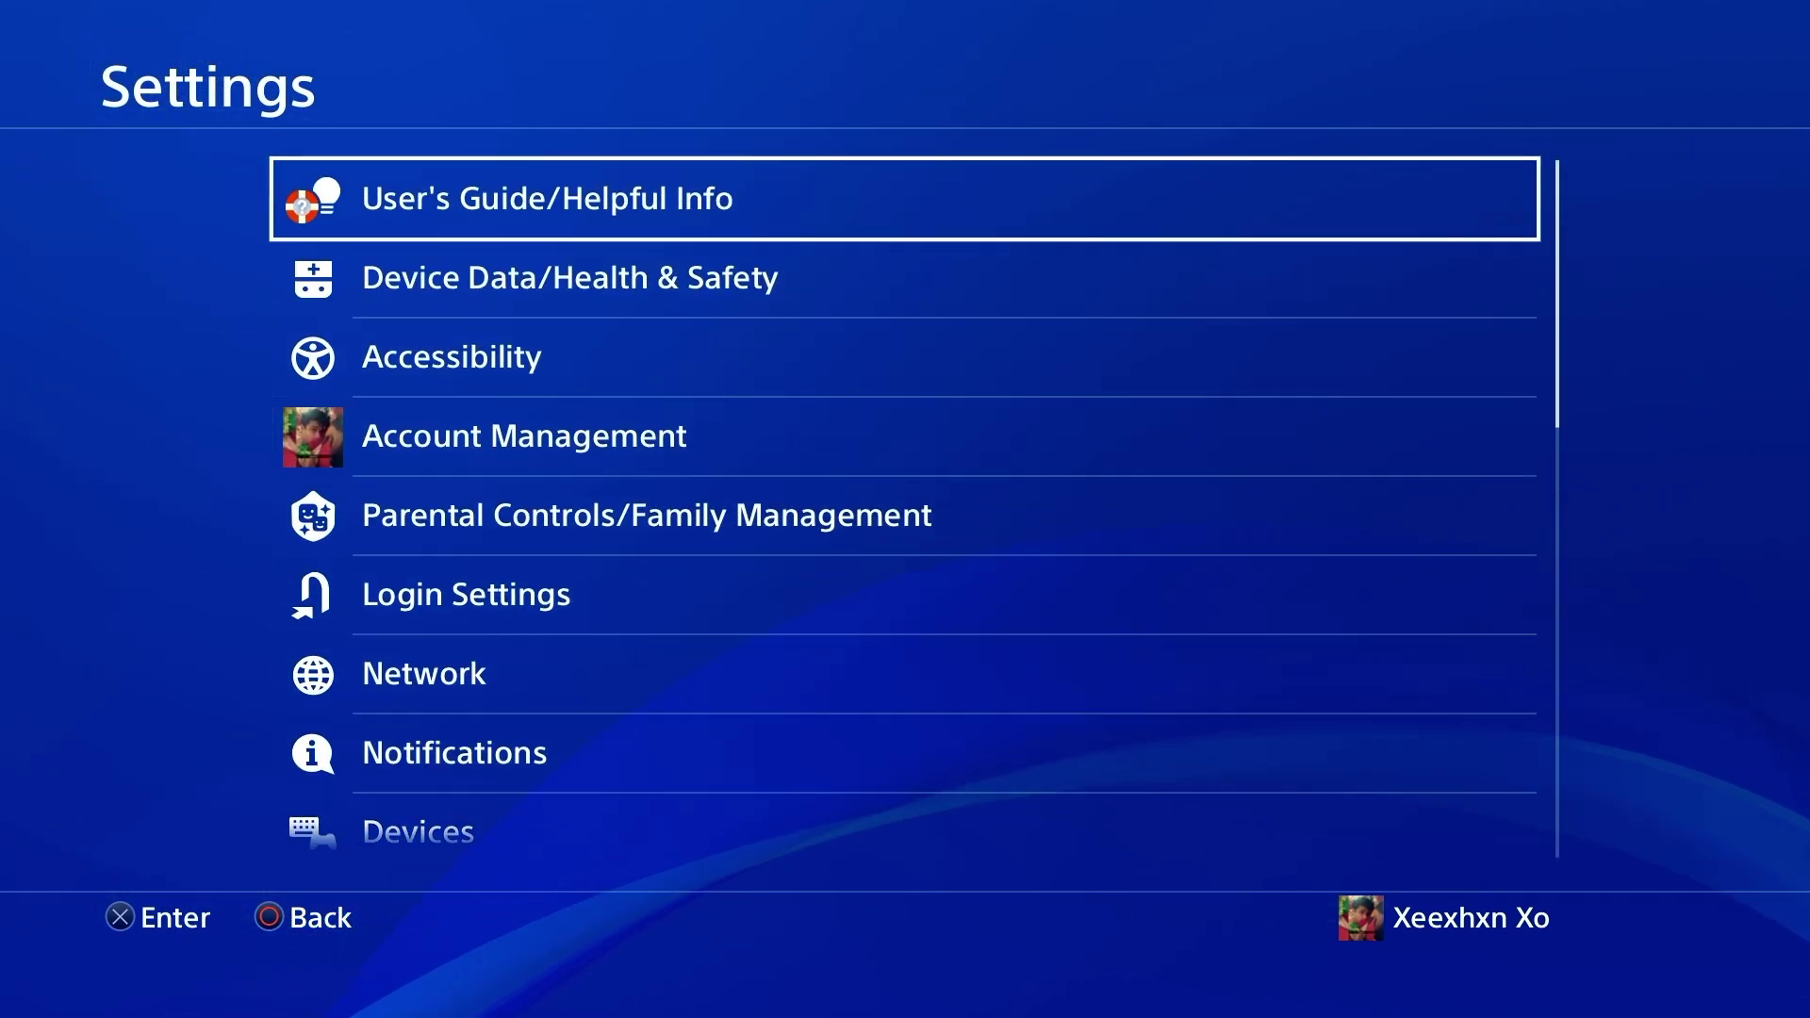
{"action": "key", "text": "Down"}
{"action": "key", "text": "Down"}
{"action": "key", "text": "Down"}
{"action": "key", "text": "Down"}
{"action": "key", "text": "Down"}
{"action": "key", "text": "Down"}
{"action": "key", "text": "Down"}
{"action": "key", "text": "Down"}
{"action": "key", "text": "Down"}
{"action": "key", "text": "Down"}
{"action": "key", "text": "Down"}
{"action": "key", "text": "Down"}
{"action": "key", "text": "Down"}
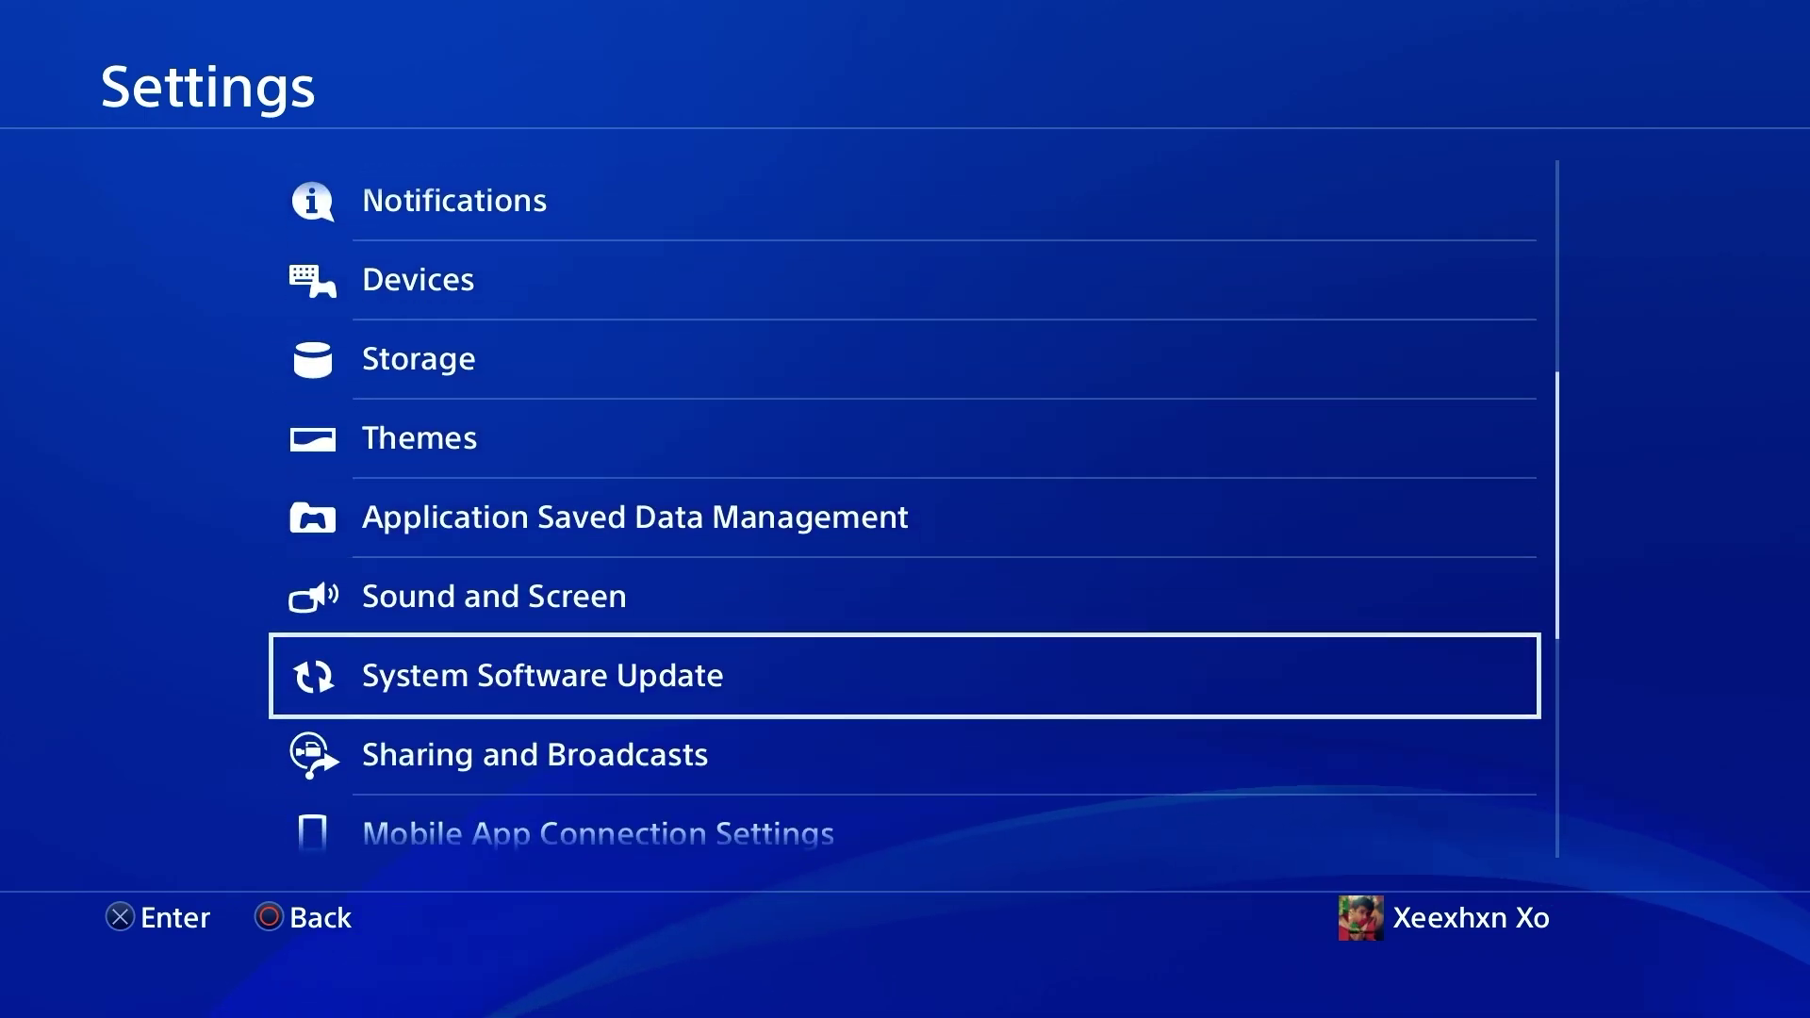
{"action": "key", "text": "Return"}
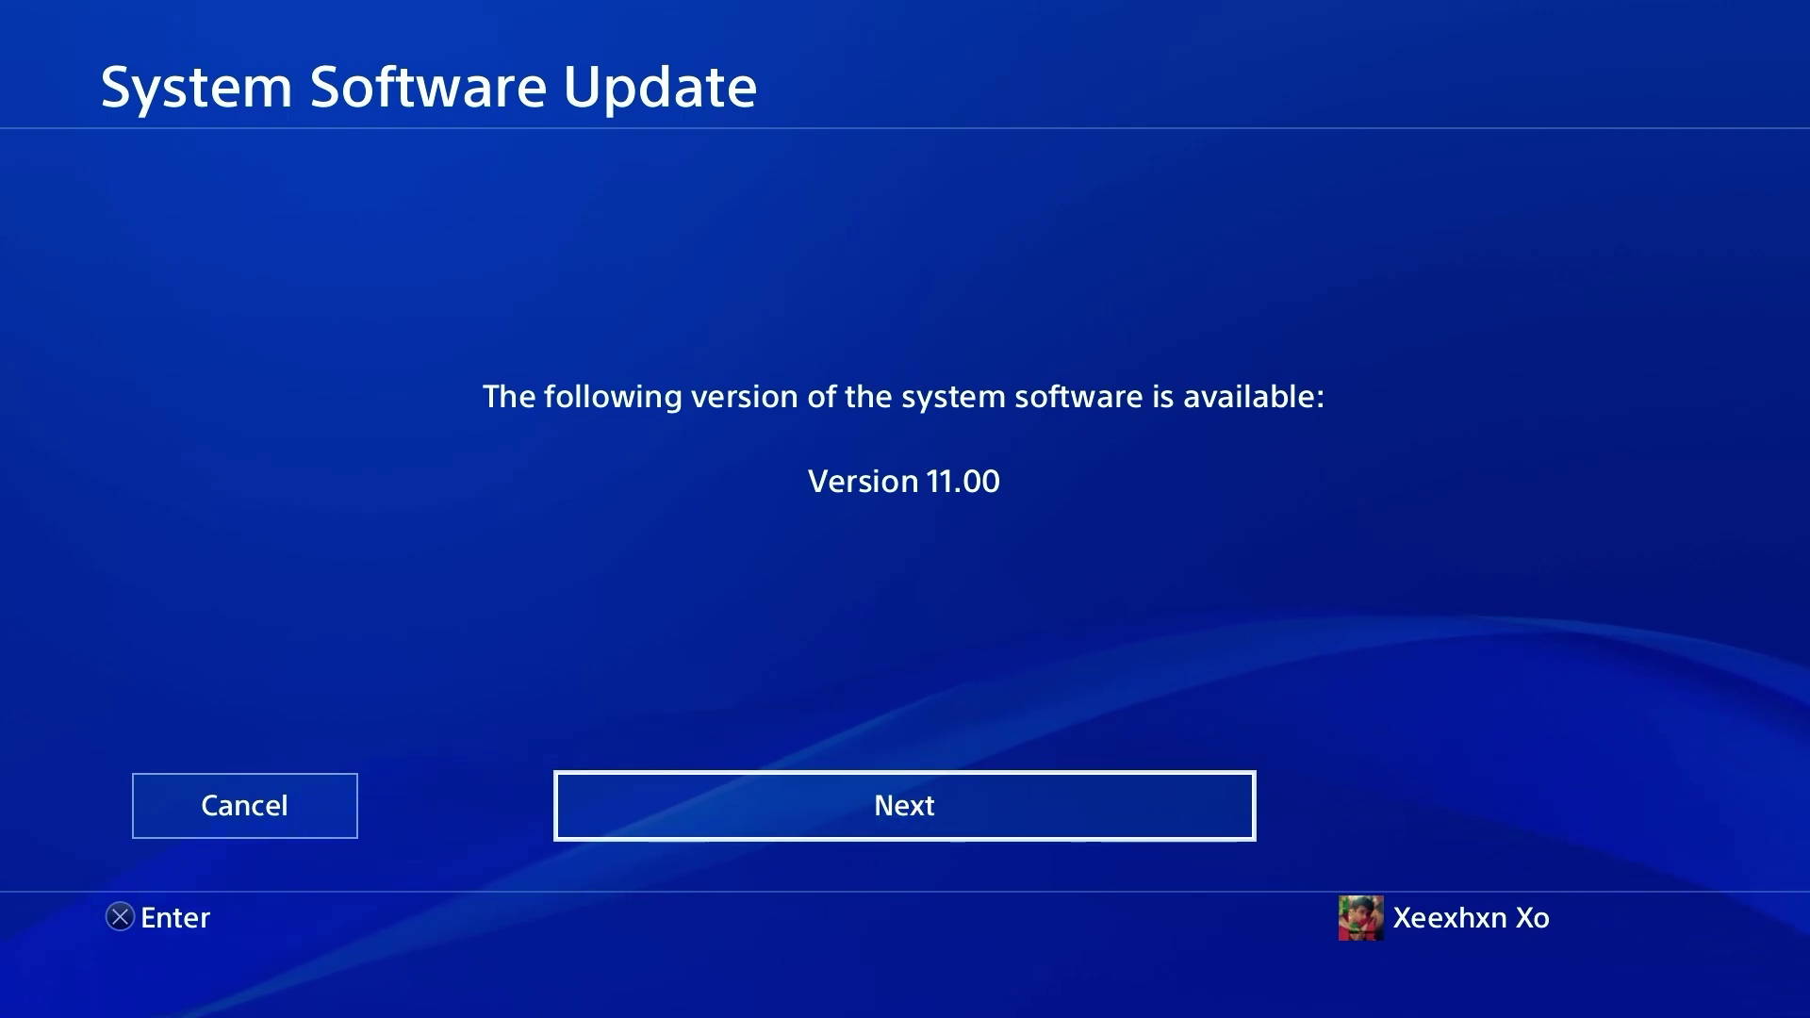
{"action": "key", "text": "Return"}
{"action": "key", "text": "Return"}
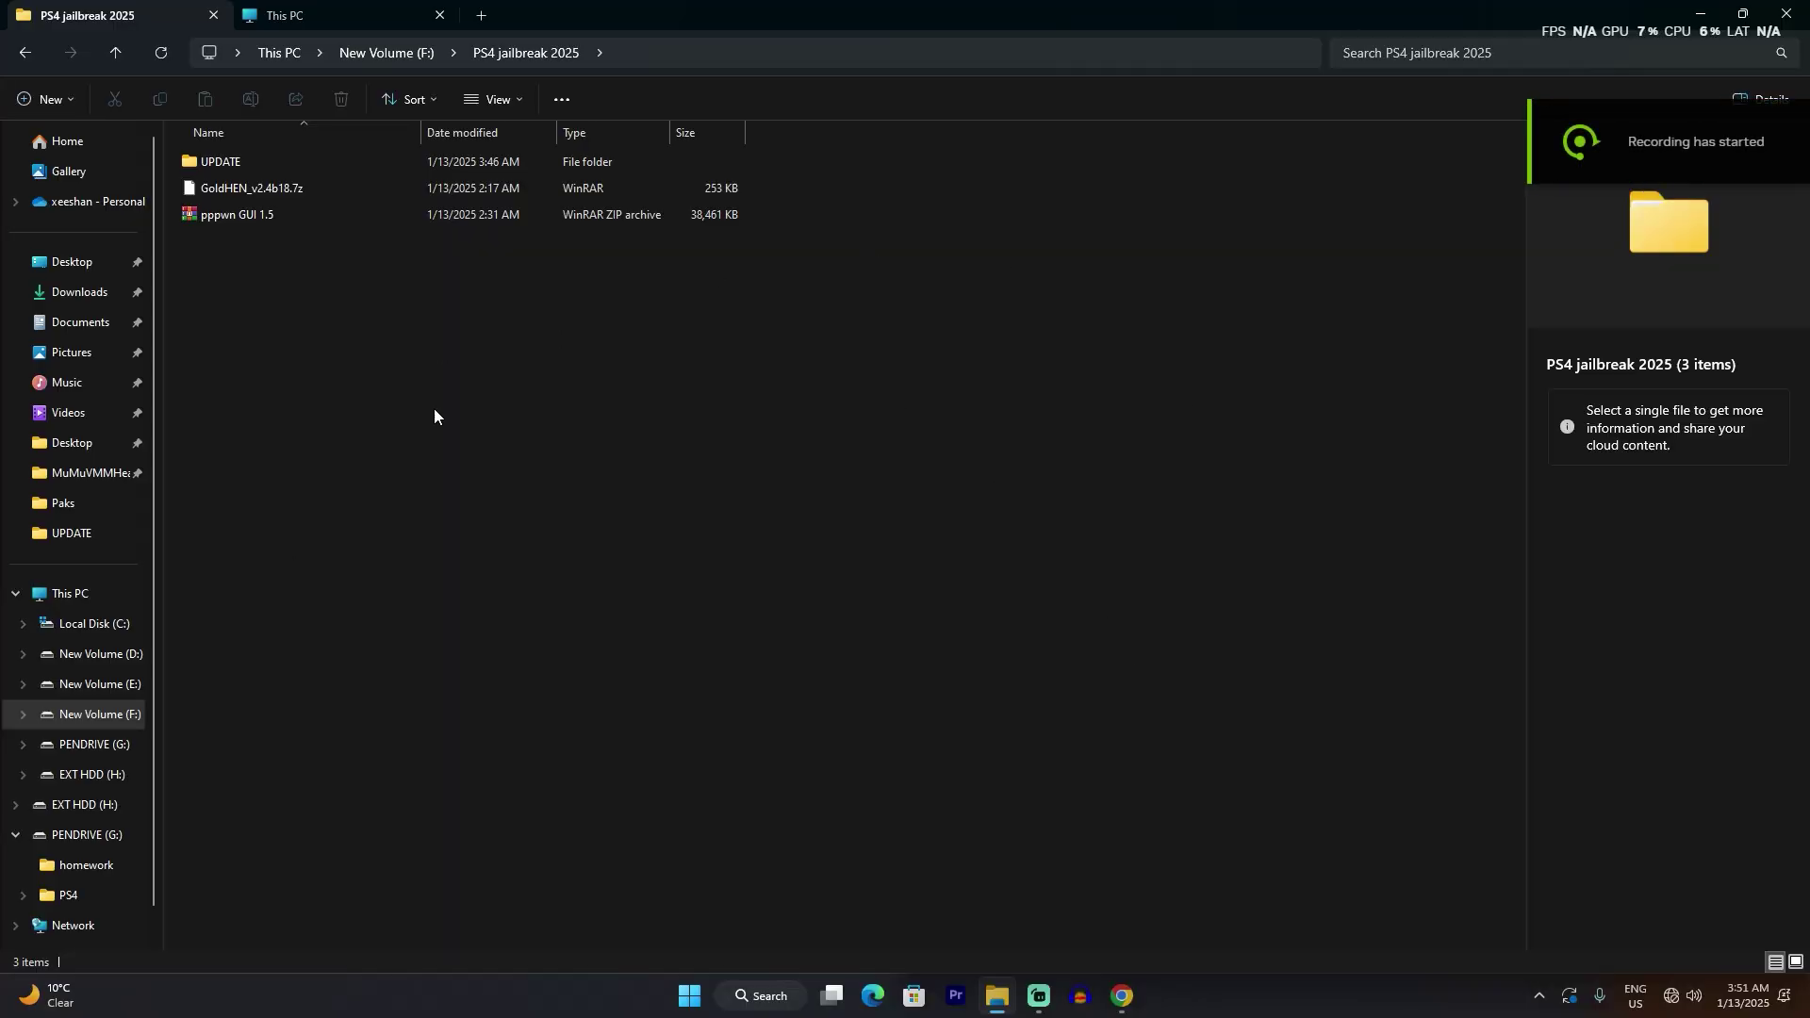
In File Explorer on the PC, extract the GoldHEN_v2.4b18.7z archive within the PS4 jailbreak 2025 folder.
{"action": "right_click", "coordinate": [271, 191]}
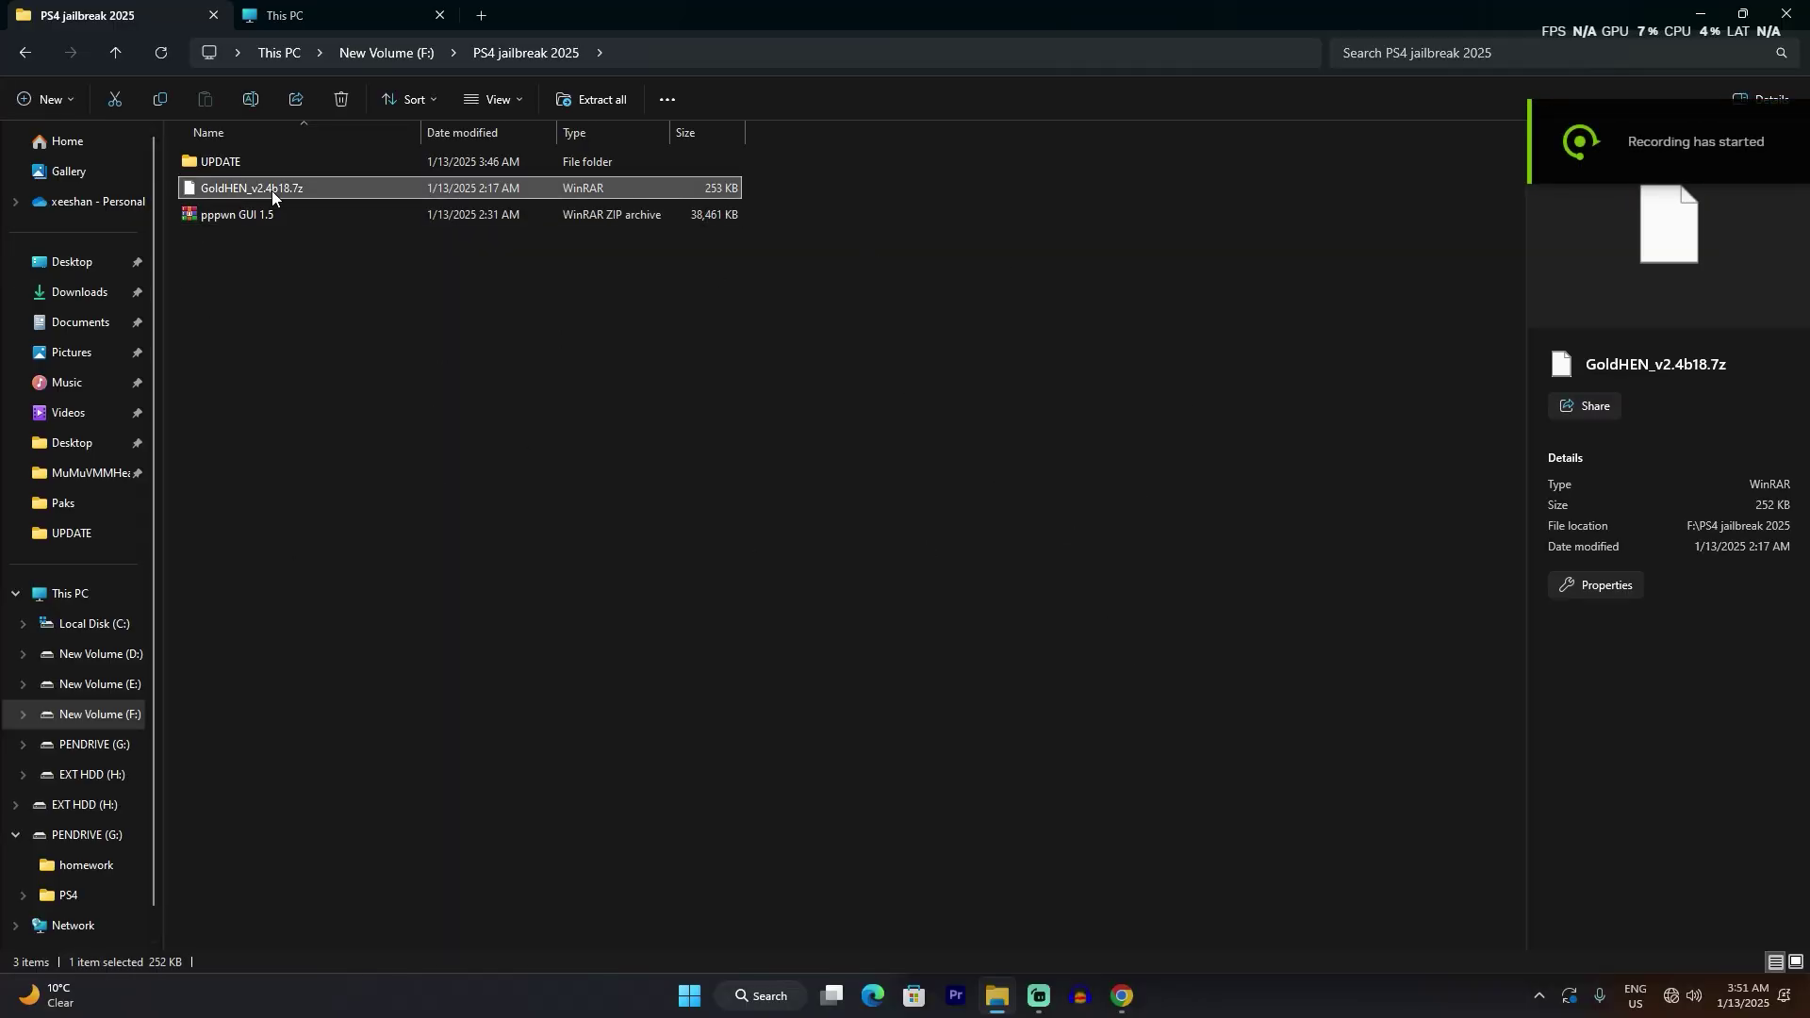
{"action": "mouse_move", "coordinate": [352, 481]}
{"action": "left_click", "coordinate": [657, 514]}
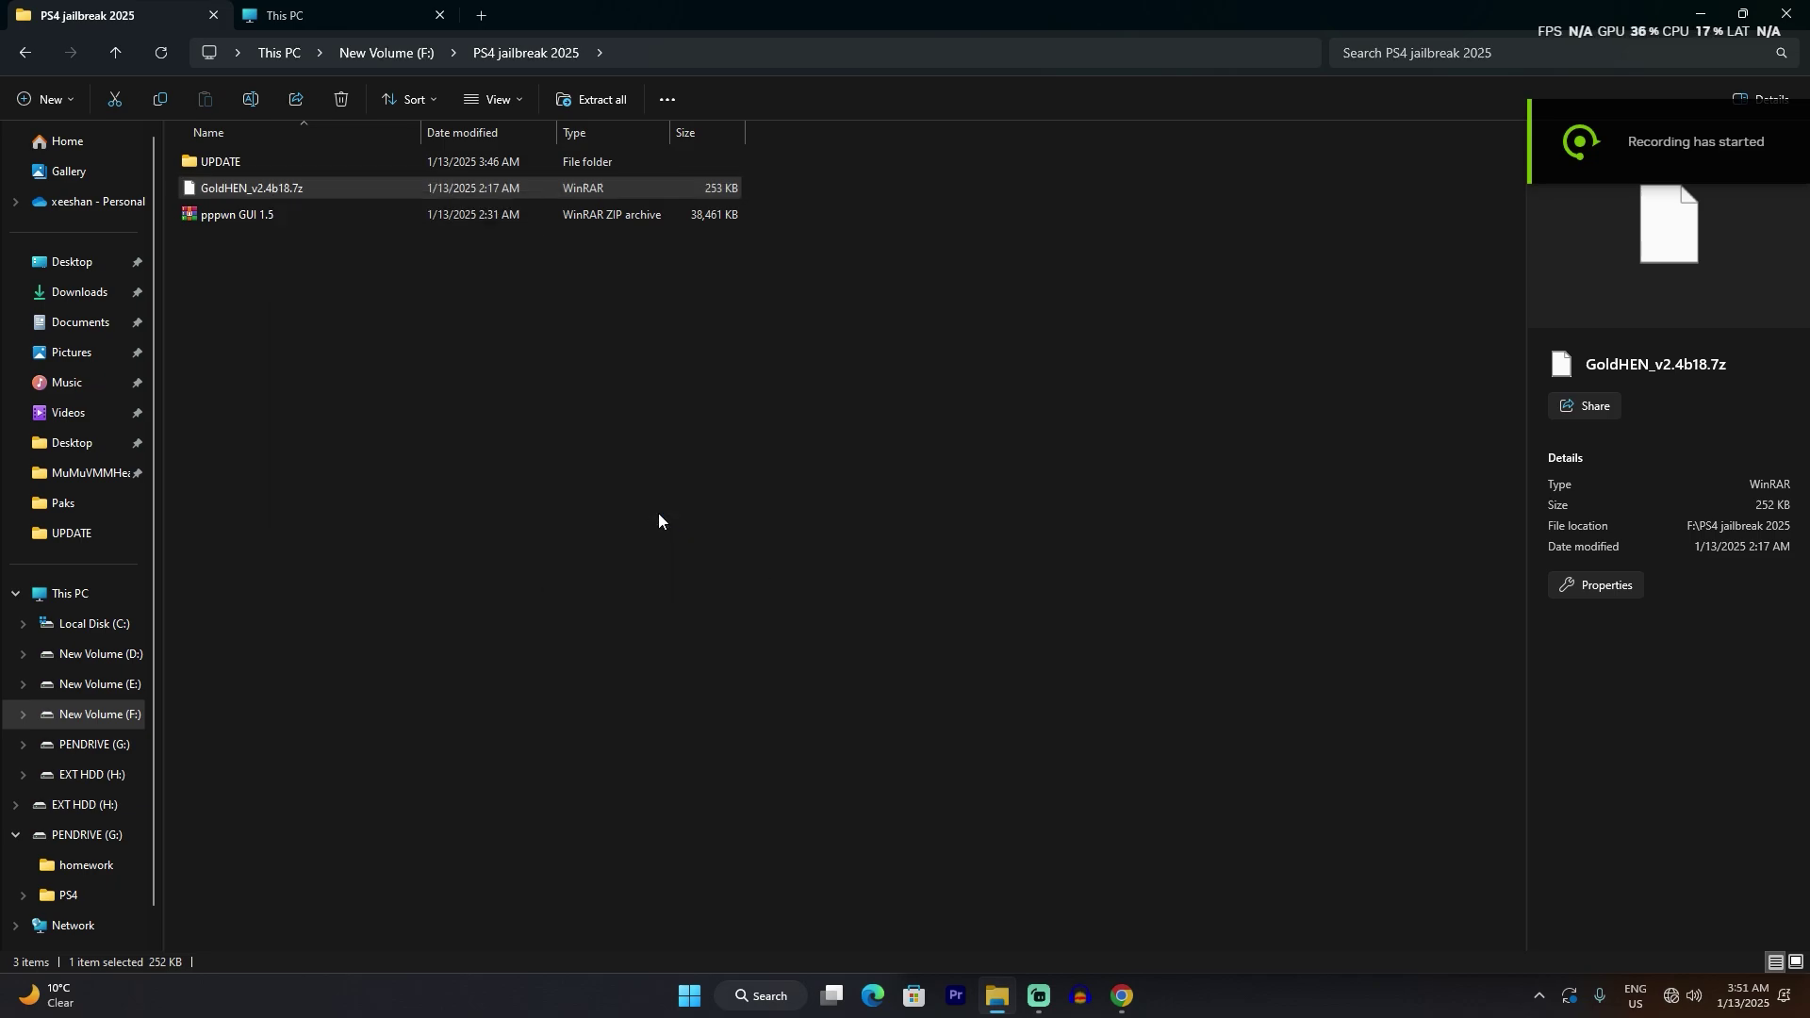
{"action": "left_click", "coordinate": [955, 713]}
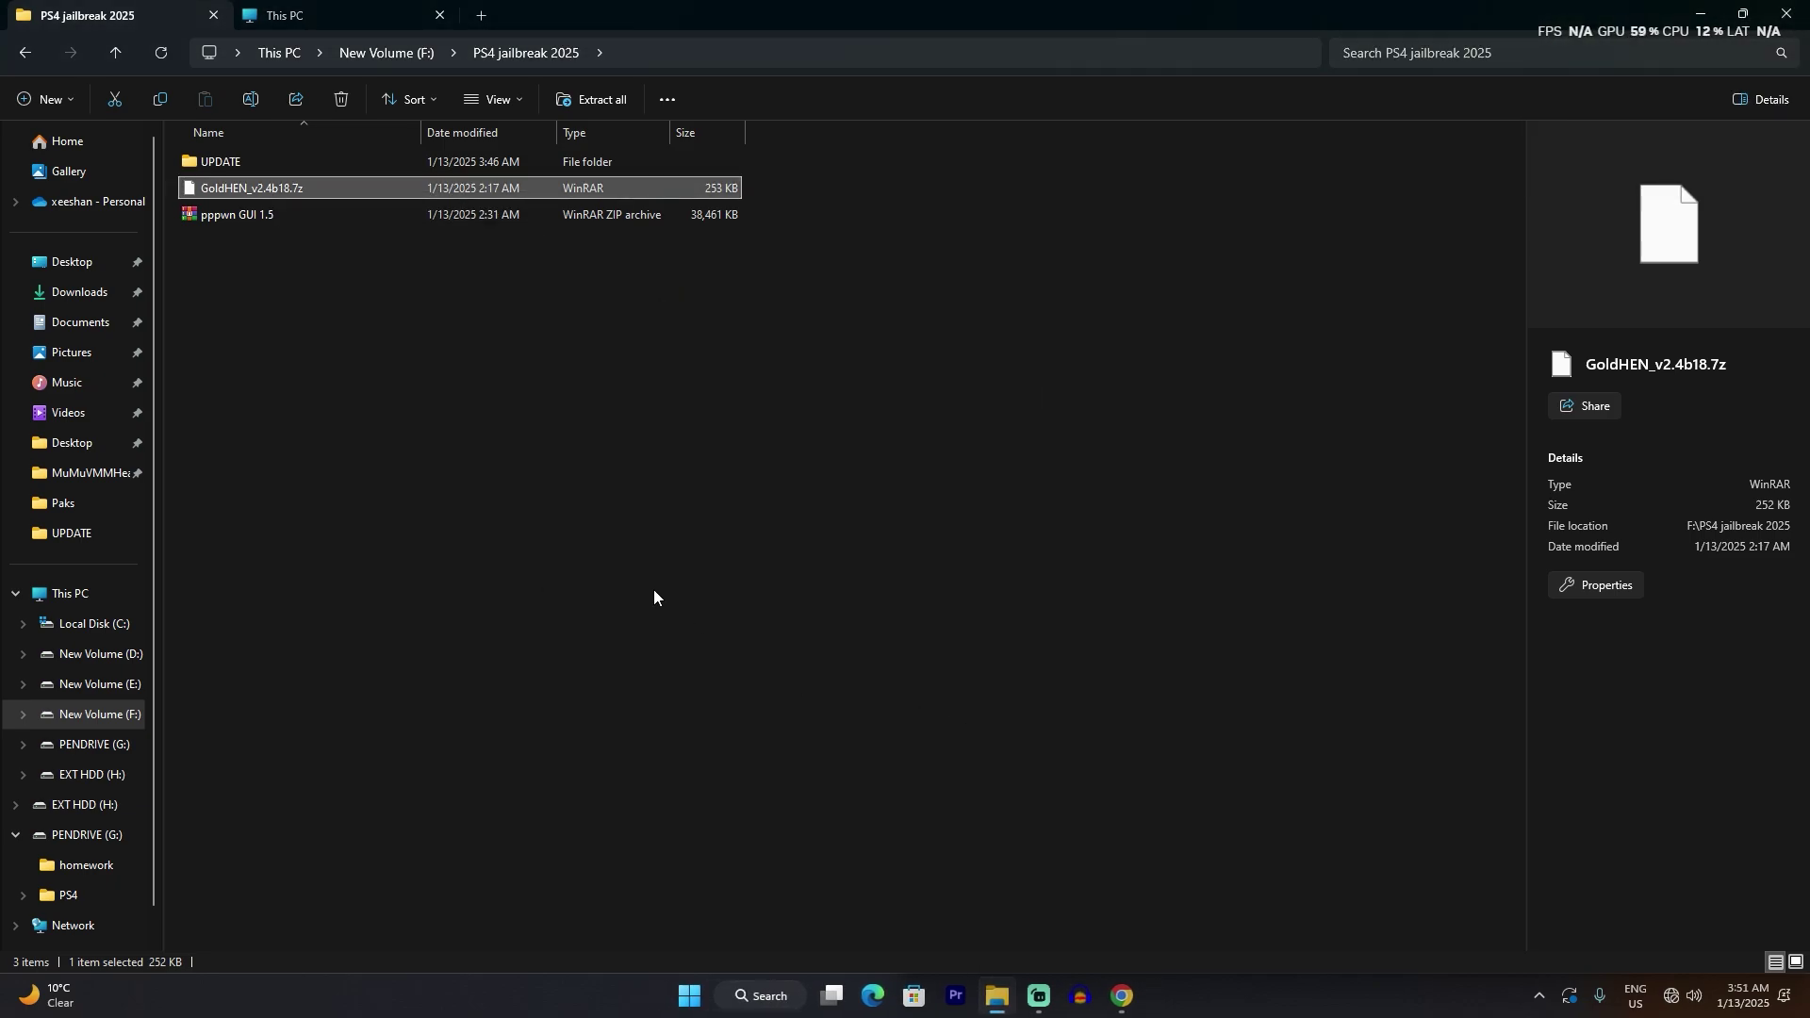
{"action": "left_click", "coordinate": [329, 486]}
Open pppnw_stage2 in the extracted GoldHEN_v2.4b18 folder and extract the stage2_v1.03.7z archive there.
{"action": "double_click", "coordinate": [253, 163]}
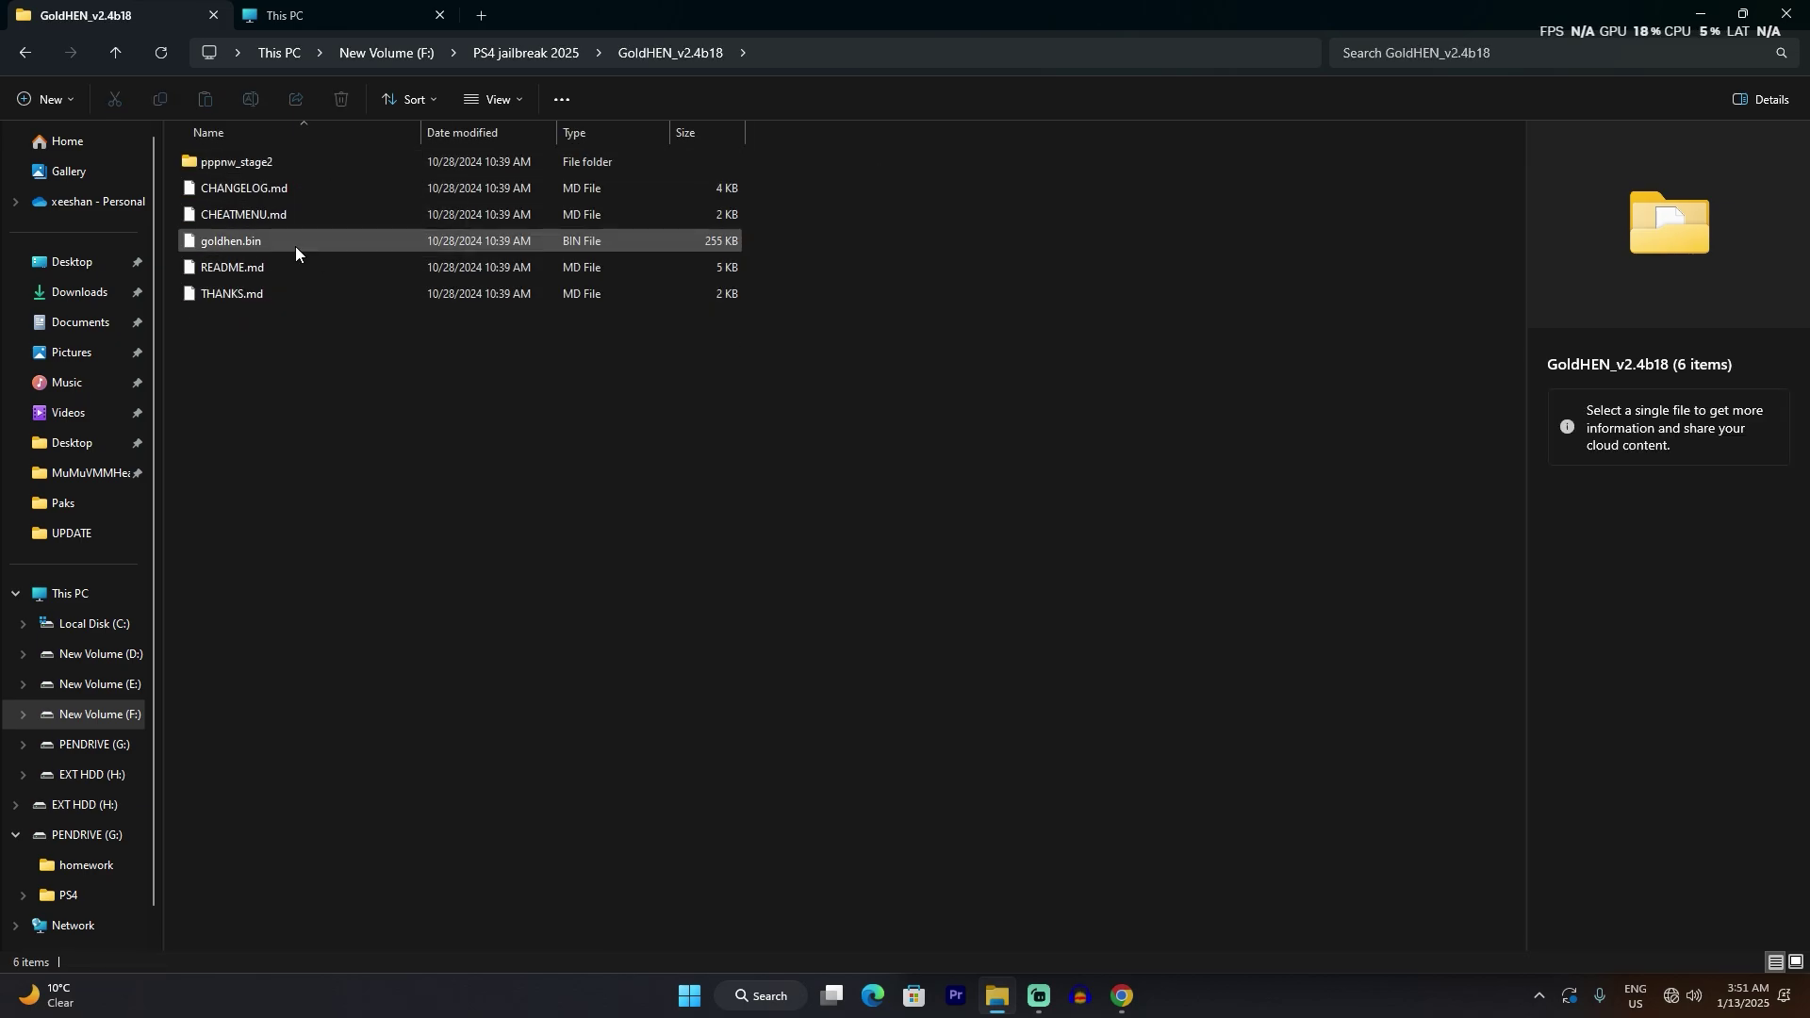
{"action": "left_click", "coordinate": [297, 247]}
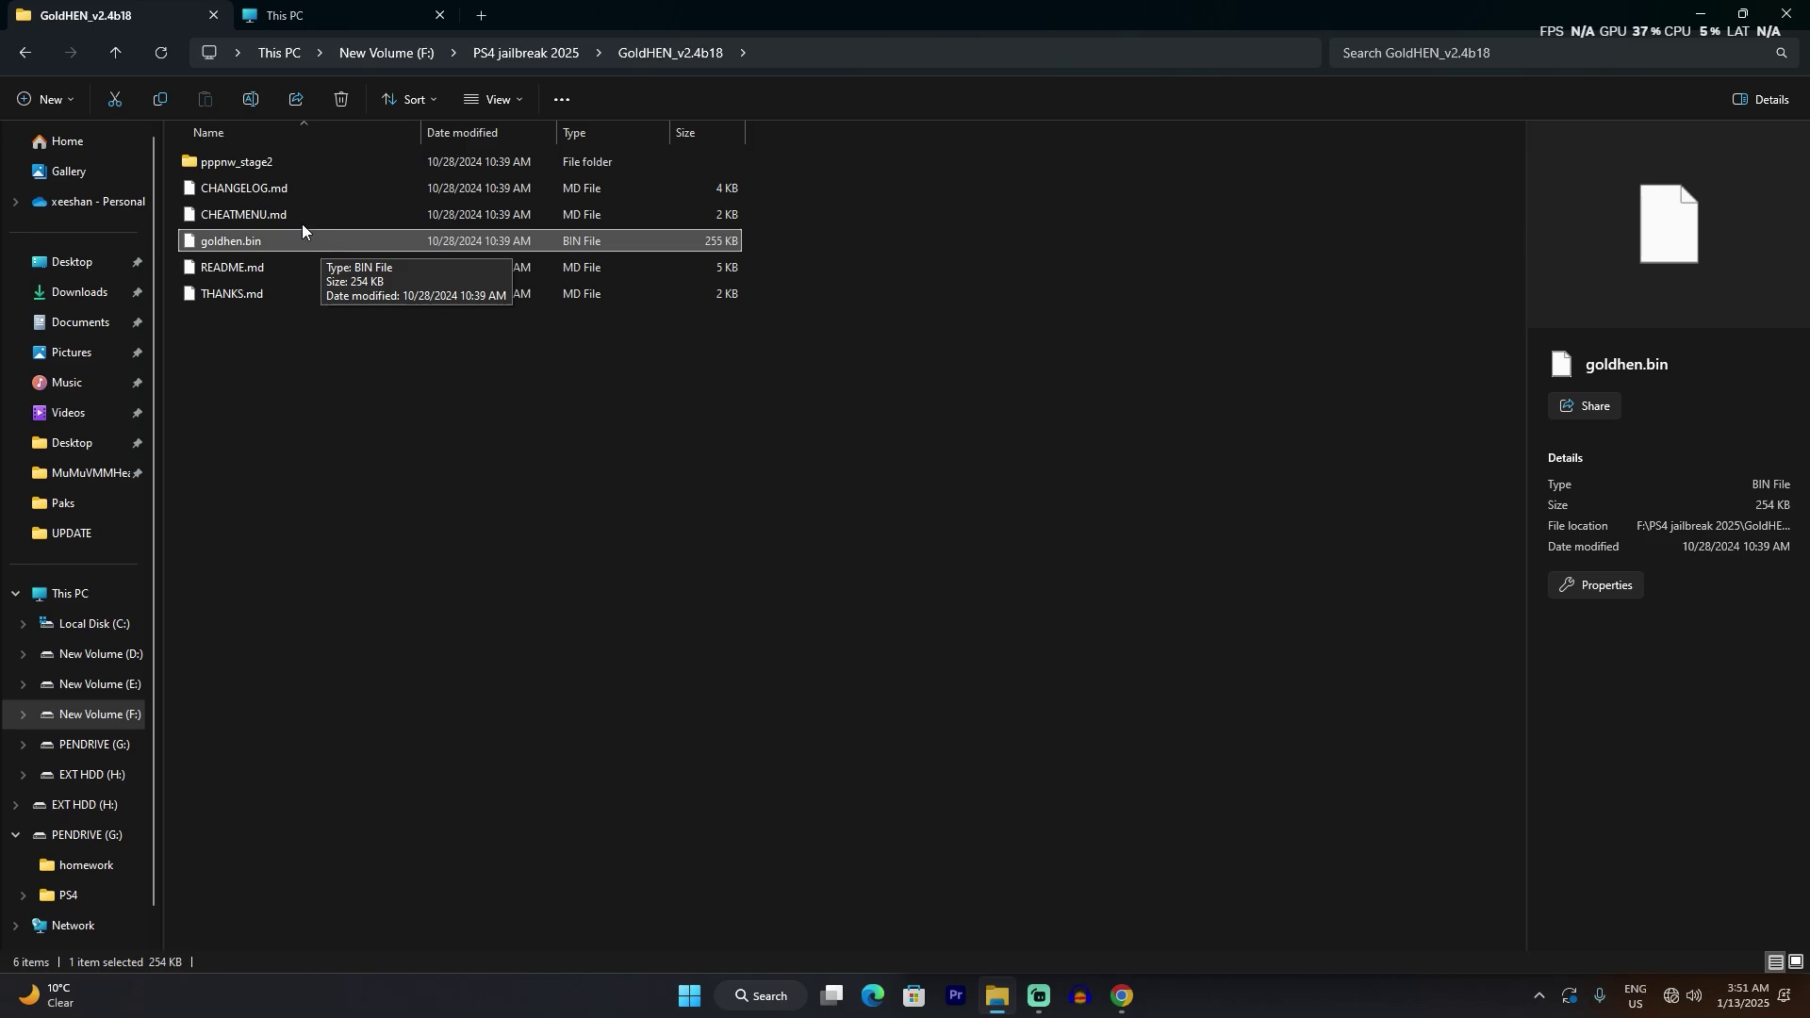
{"action": "double_click", "coordinate": [265, 166]}
{"action": "right_click", "coordinate": [310, 162]}
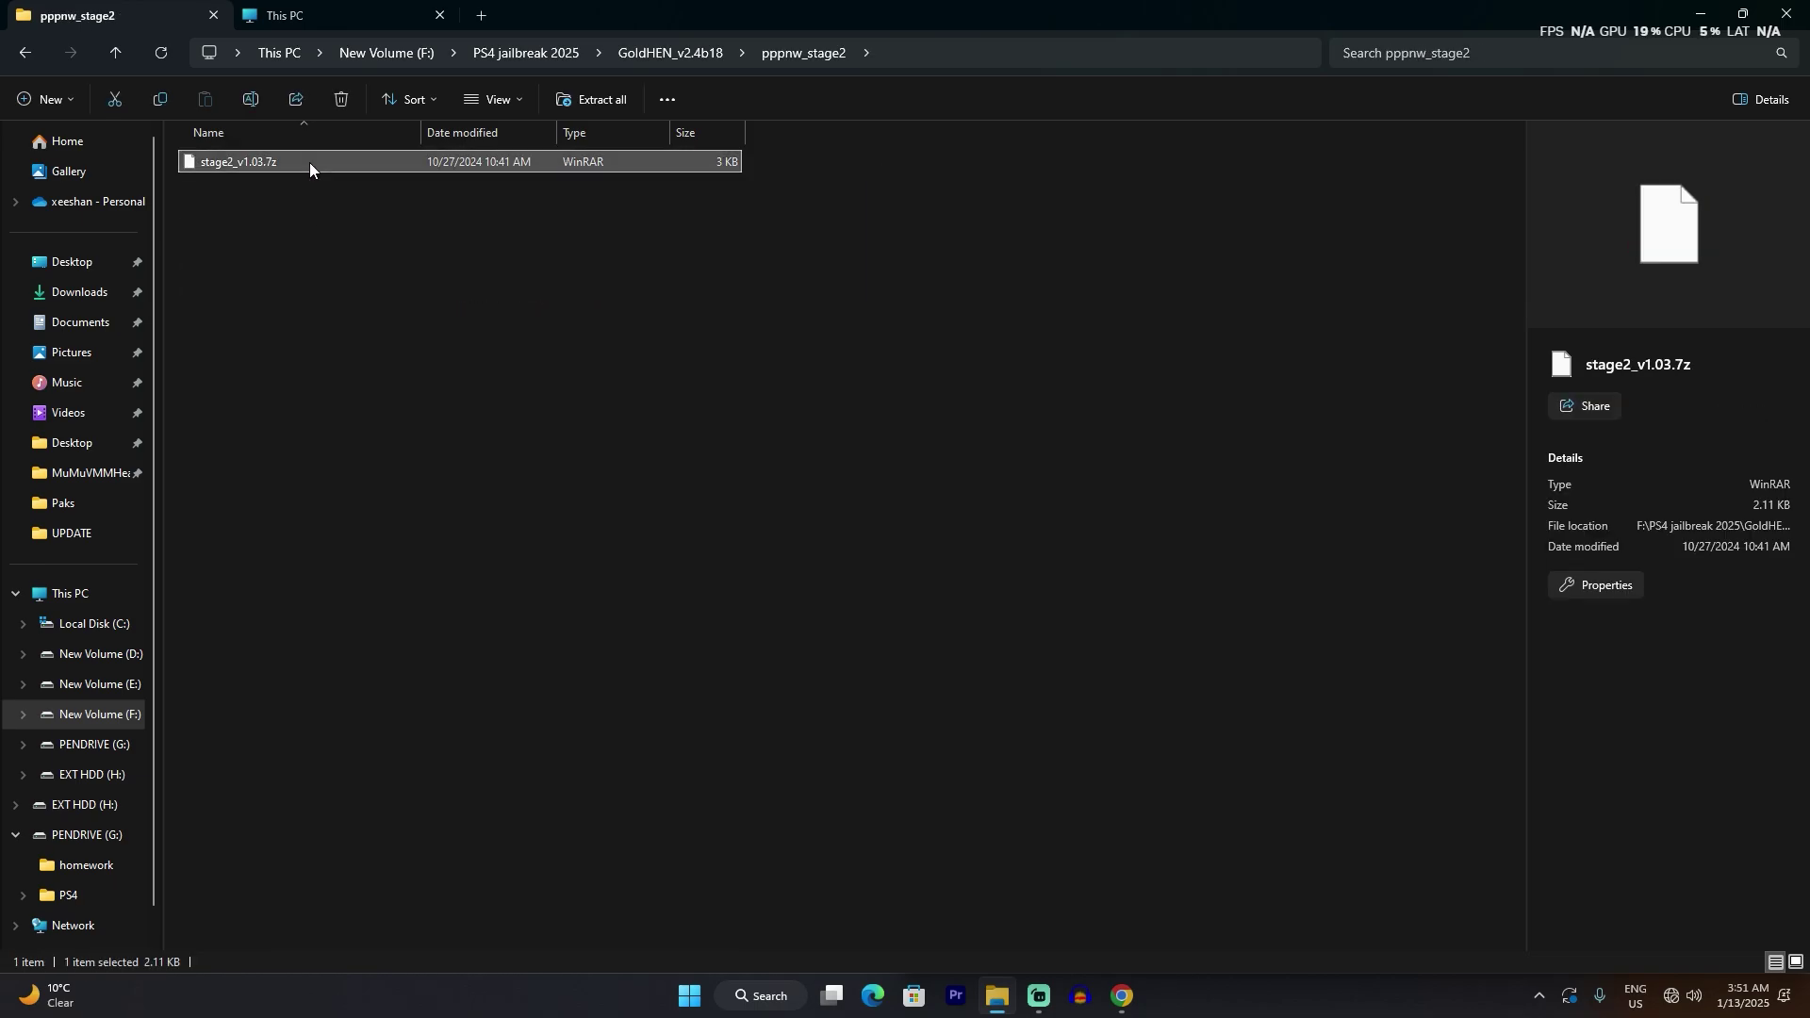
{"action": "mouse_move", "coordinate": [409, 435]}
{"action": "left_click", "coordinate": [713, 480]}
{"action": "left_click", "coordinate": [958, 713]}
Look through the extracted stage2_v1.03 folder for stage2_11.00.bin and return to the GoldHEN_v2.4b18 folder.
{"action": "double_click", "coordinate": [281, 184]}
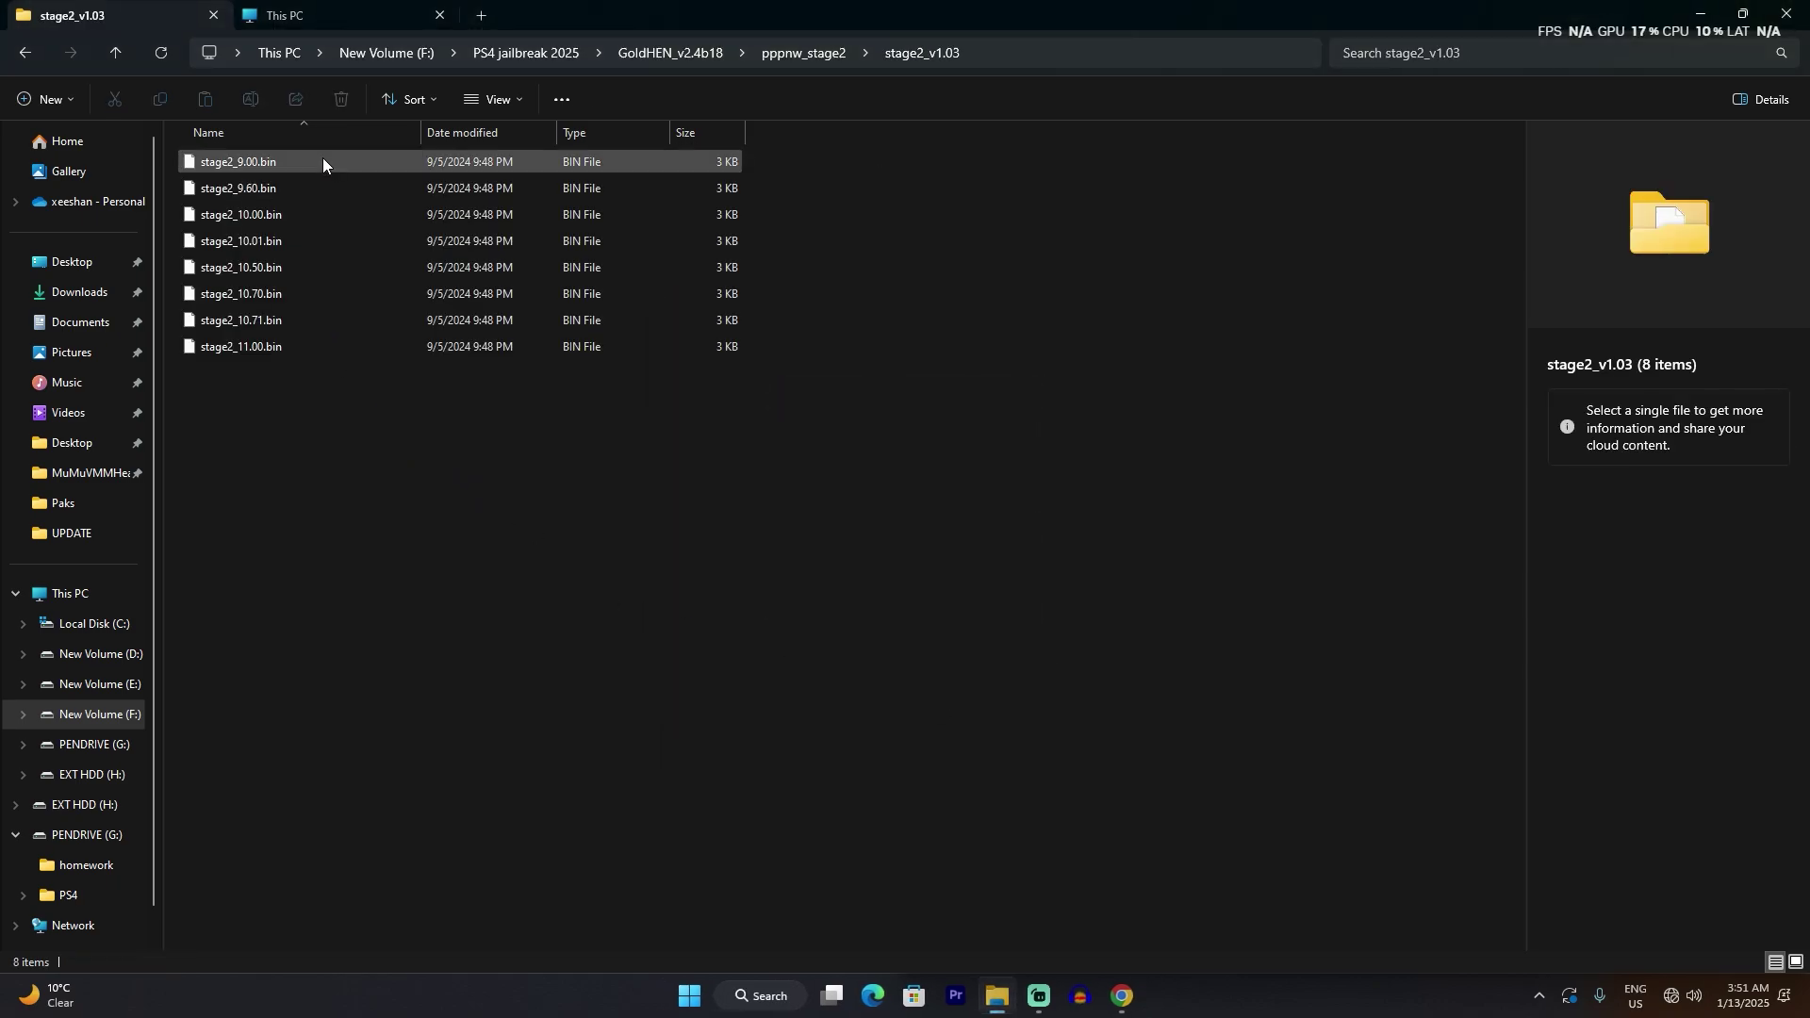
{"action": "left_click", "coordinate": [273, 341]}
{"action": "left_click", "coordinate": [23, 57]}
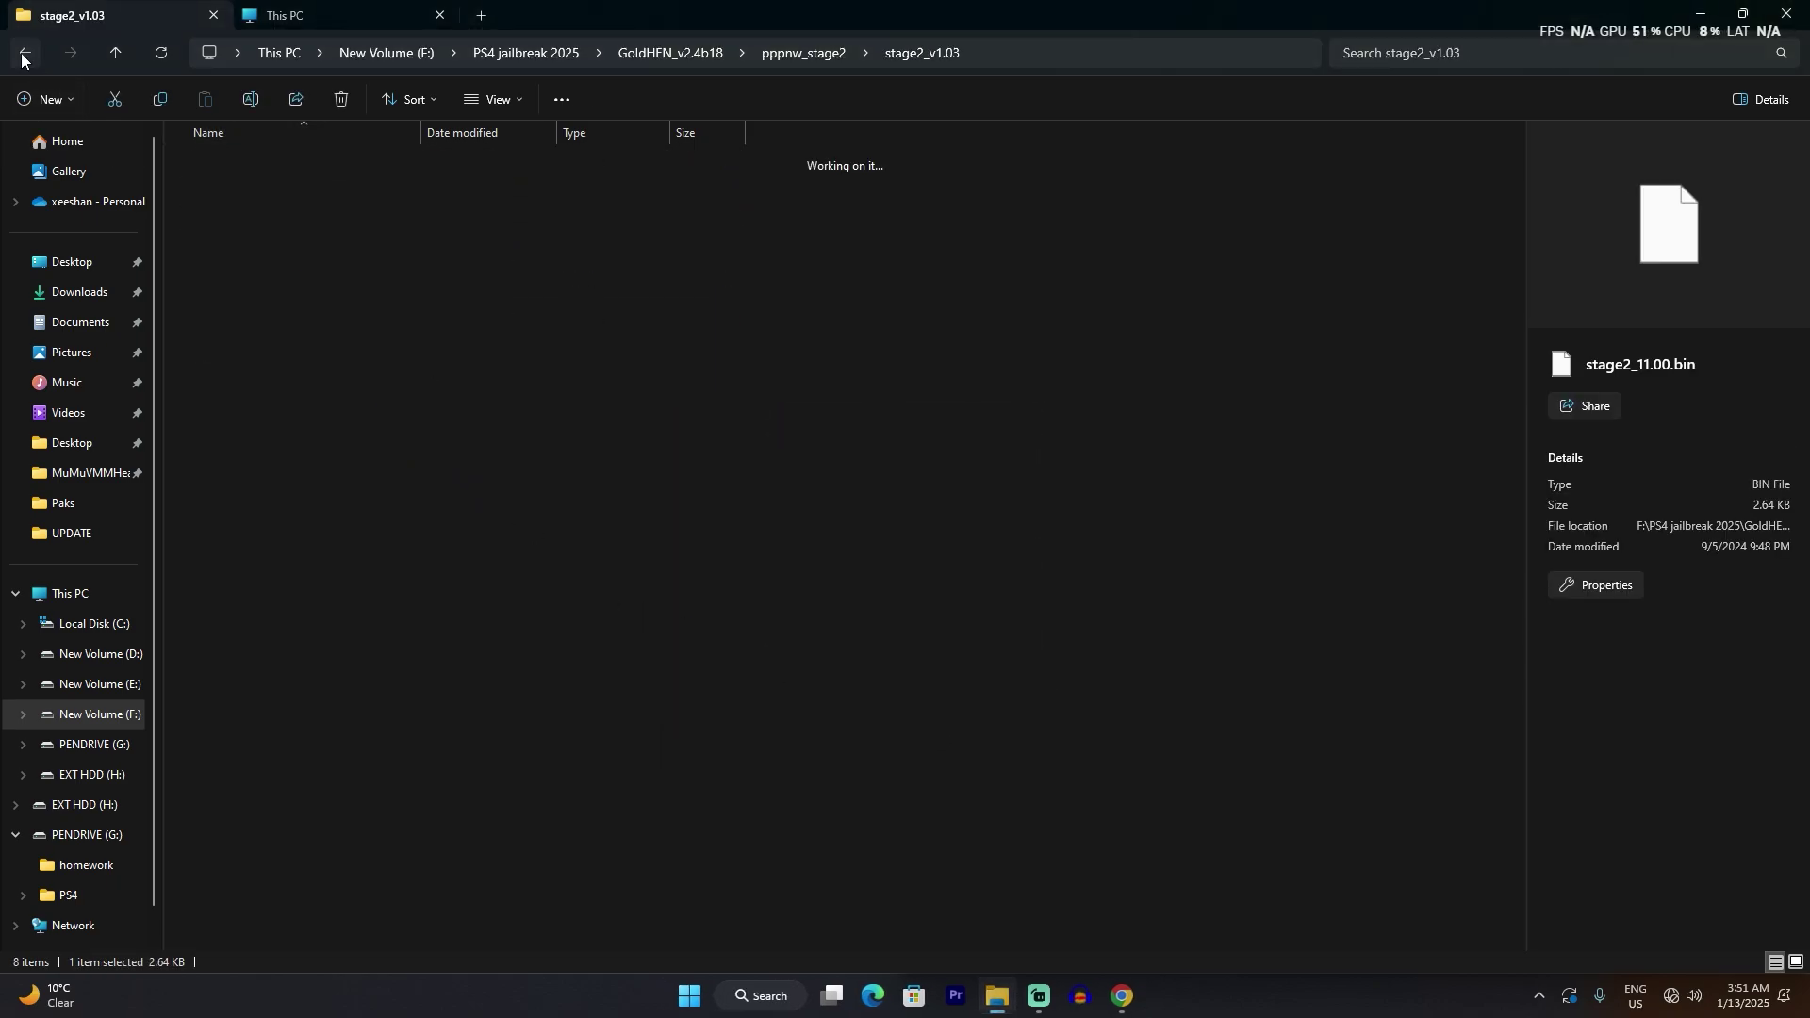
{"action": "left_click", "coordinate": [22, 56]}
Copy goldhen.bin from the GoldHEN_v2.4b18 folder into the root of PENDRIVE (G:).
{"action": "left_click", "coordinate": [278, 247]}
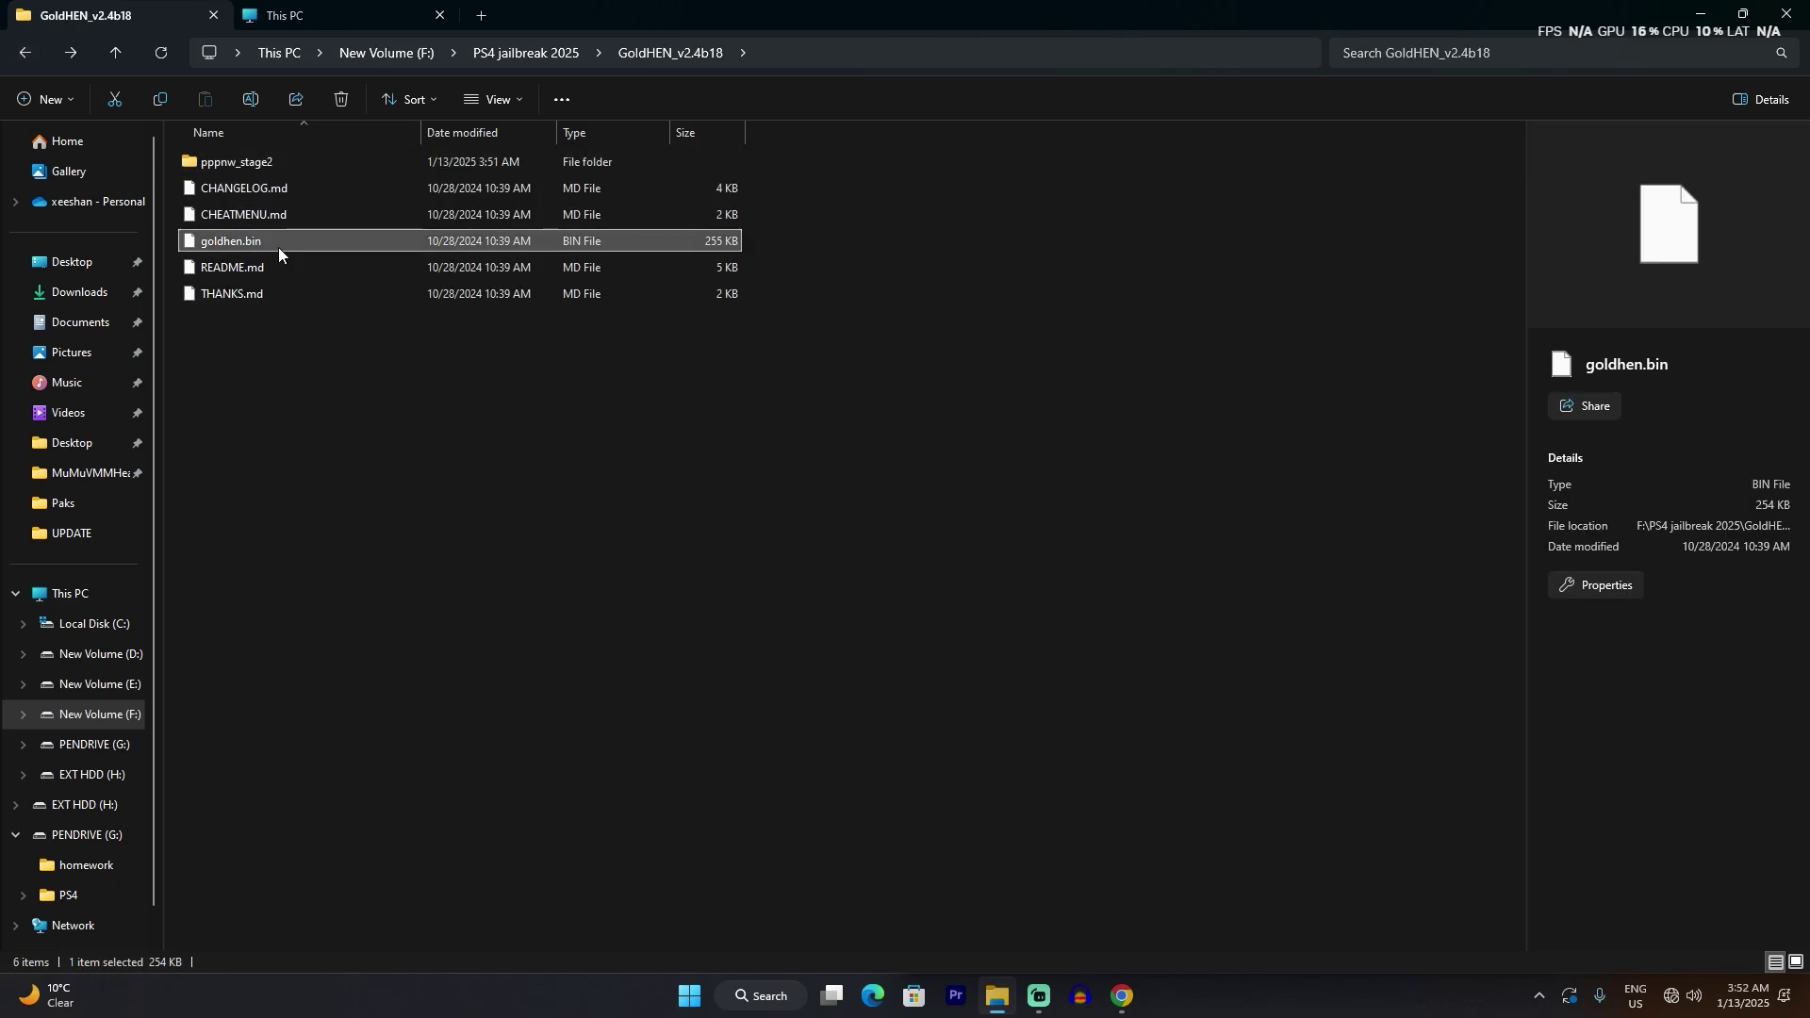
{"action": "right_click", "coordinate": [278, 248]}
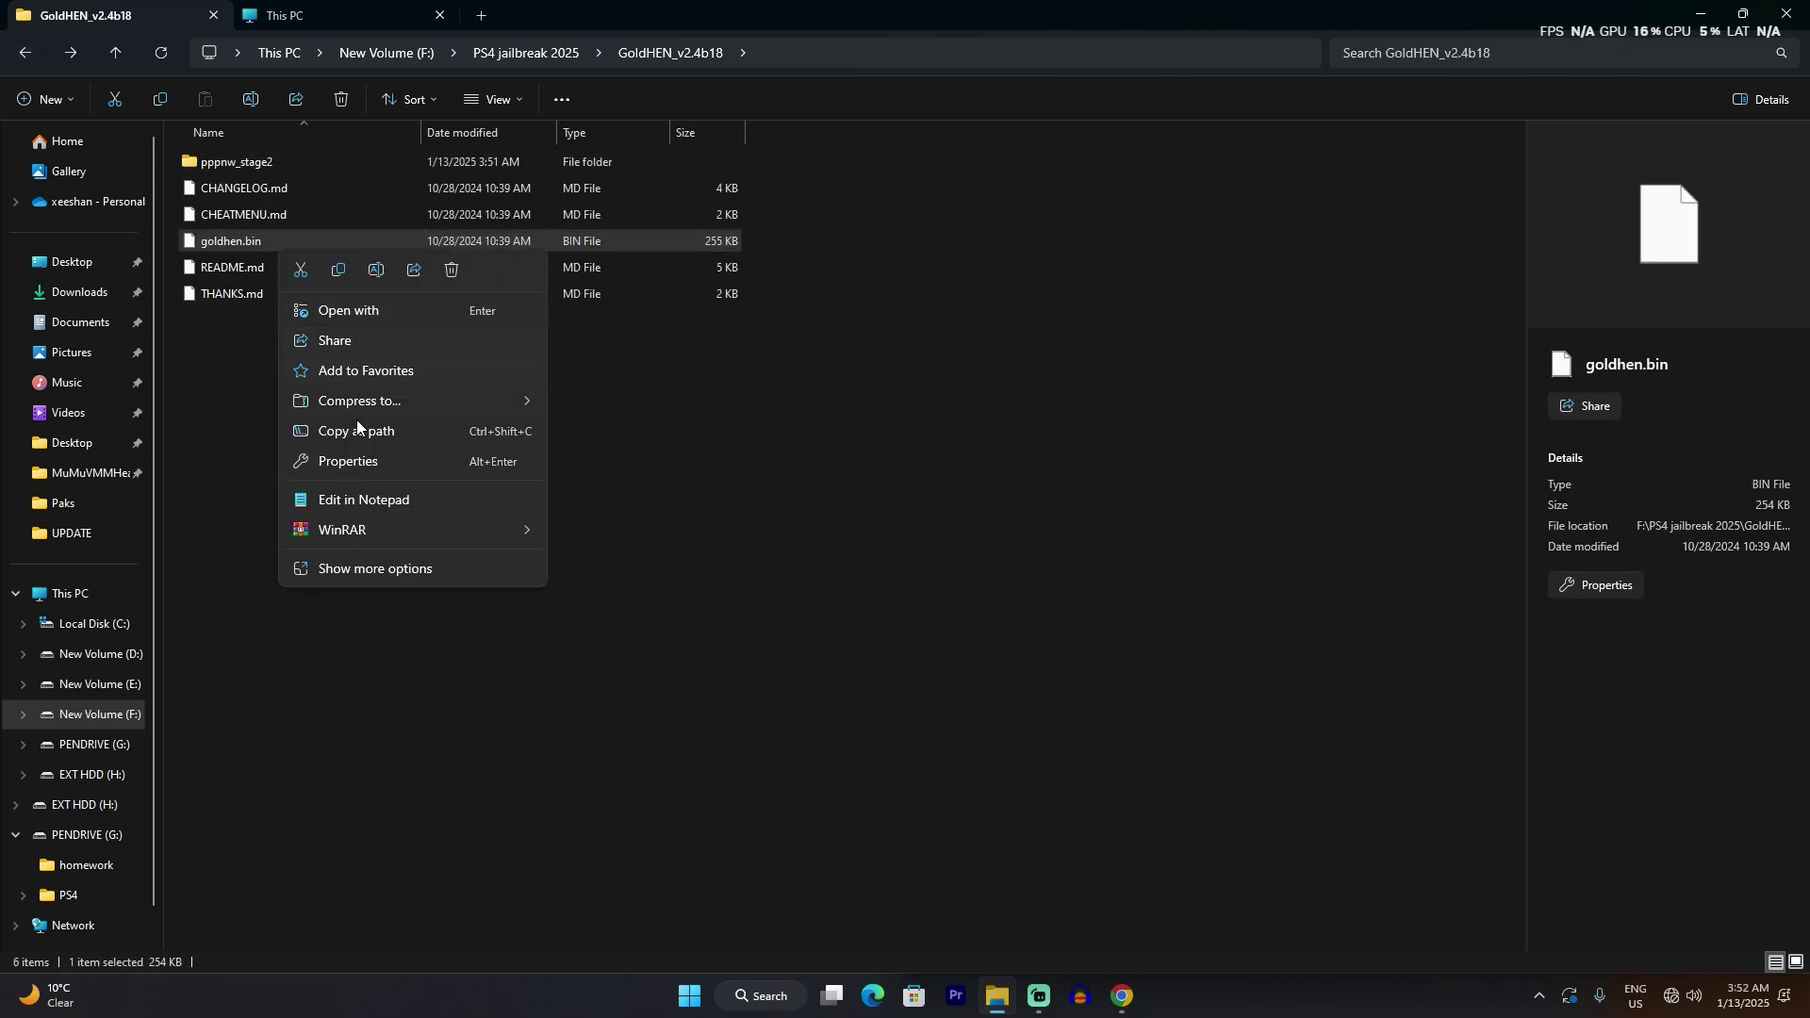
{"action": "left_click", "coordinate": [337, 272]}
{"action": "left_click", "coordinate": [326, 17]}
{"action": "double_click", "coordinate": [1160, 180]}
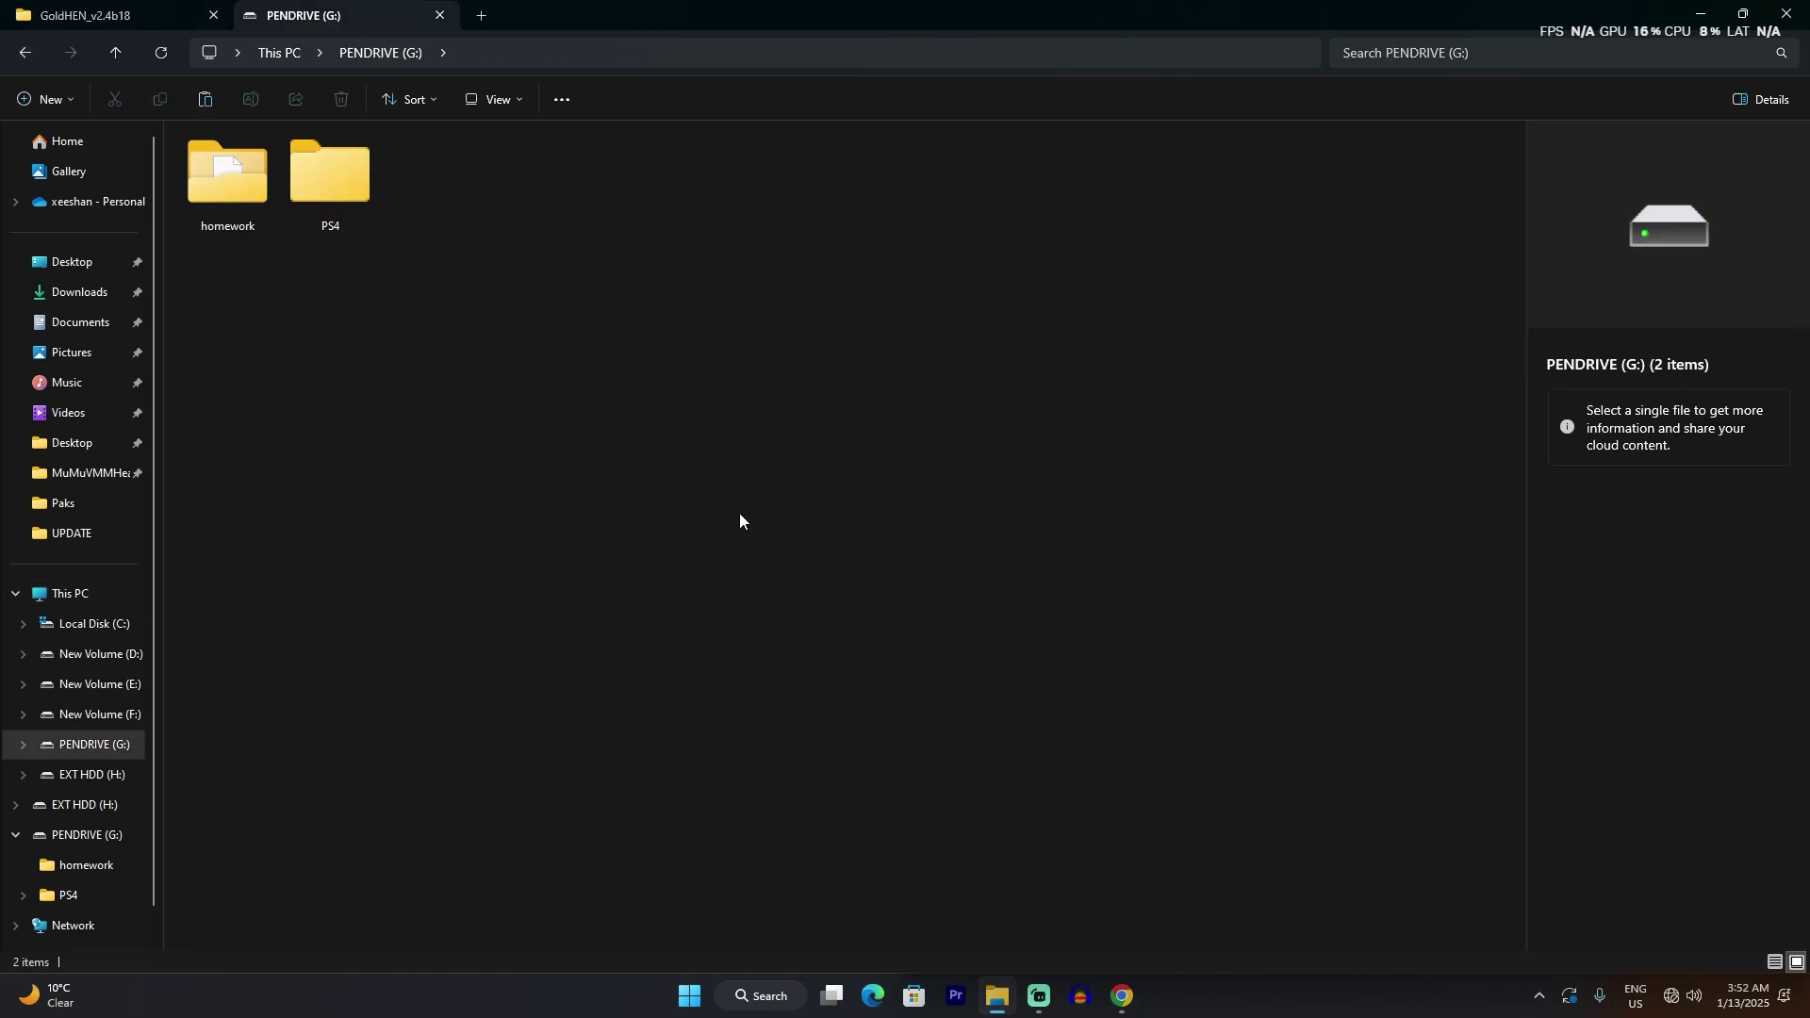
{"action": "right_click", "coordinate": [553, 357]}
{"action": "left_click", "coordinate": [572, 377]}
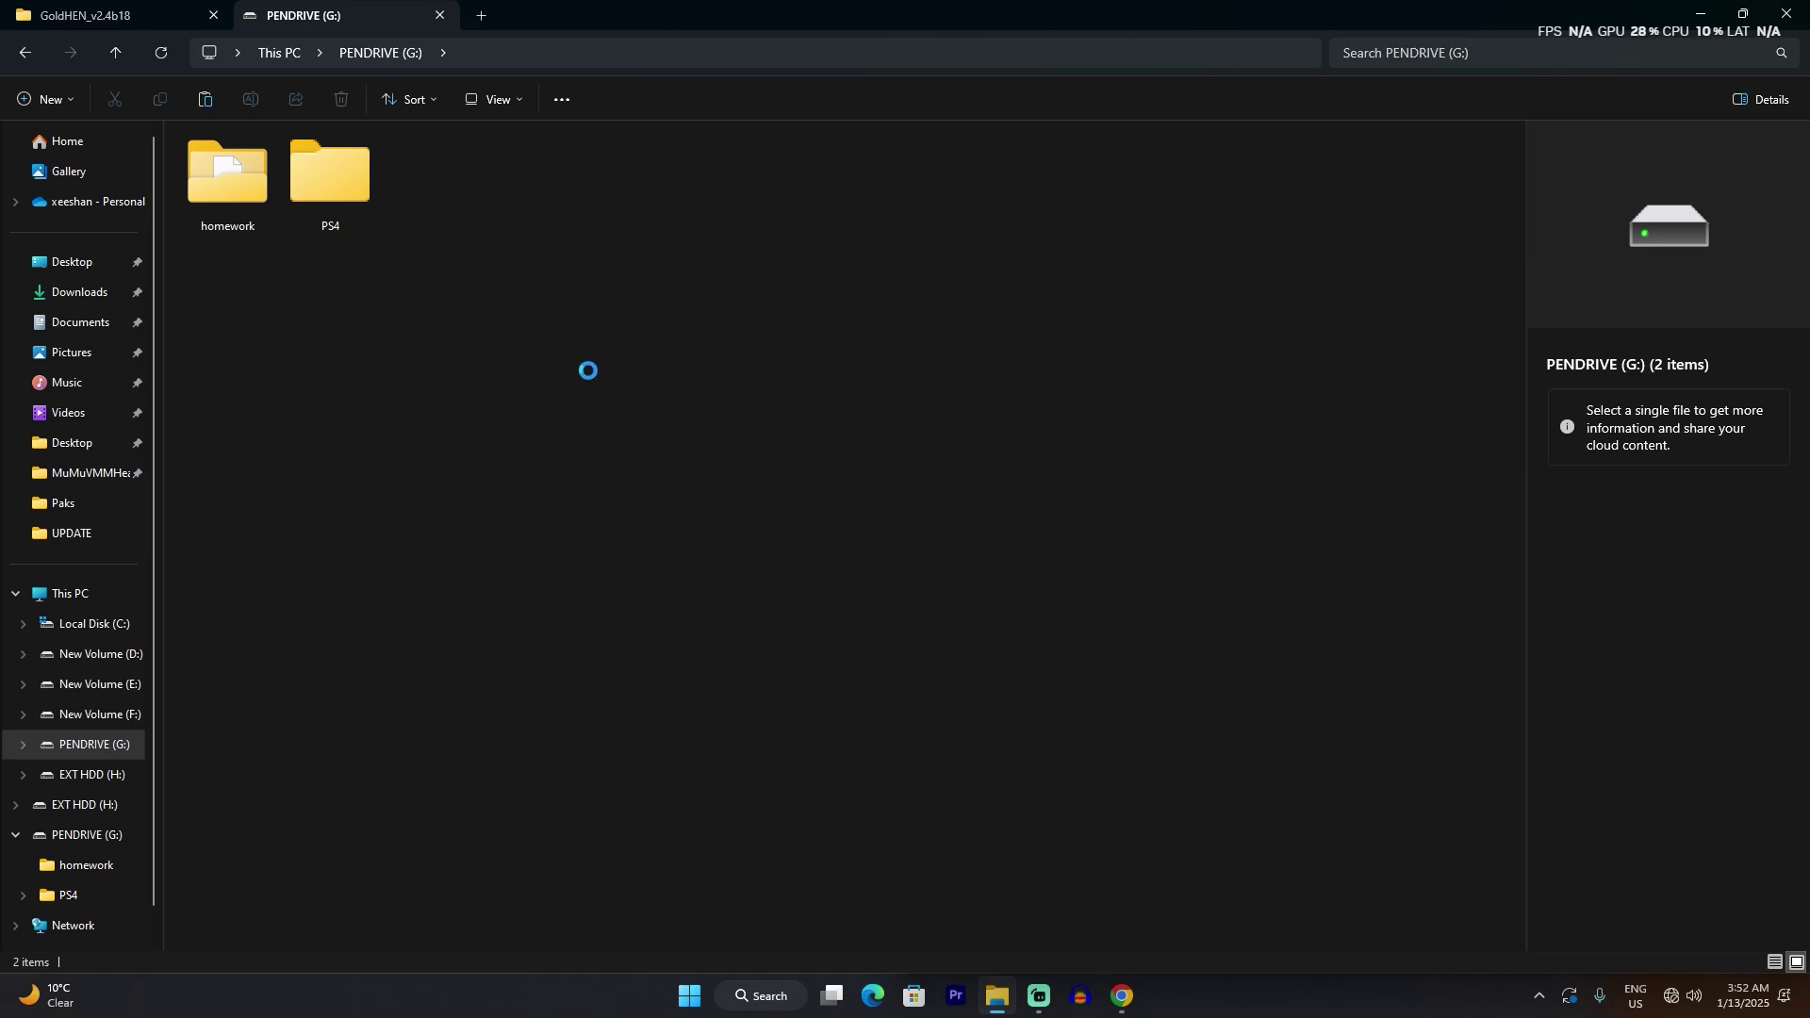
{"action": "left_click", "coordinate": [453, 229]}
{"action": "left_click", "coordinate": [551, 215]}
{"action": "left_click", "coordinate": [460, 213]}
{"action": "left_click", "coordinate": [546, 207]}
{"action": "left_click", "coordinate": [431, 212]}
{"action": "left_click", "coordinate": [489, 211]}
{"action": "left_click", "coordinate": [453, 213]}
{"action": "left_click", "coordinate": [559, 218]}
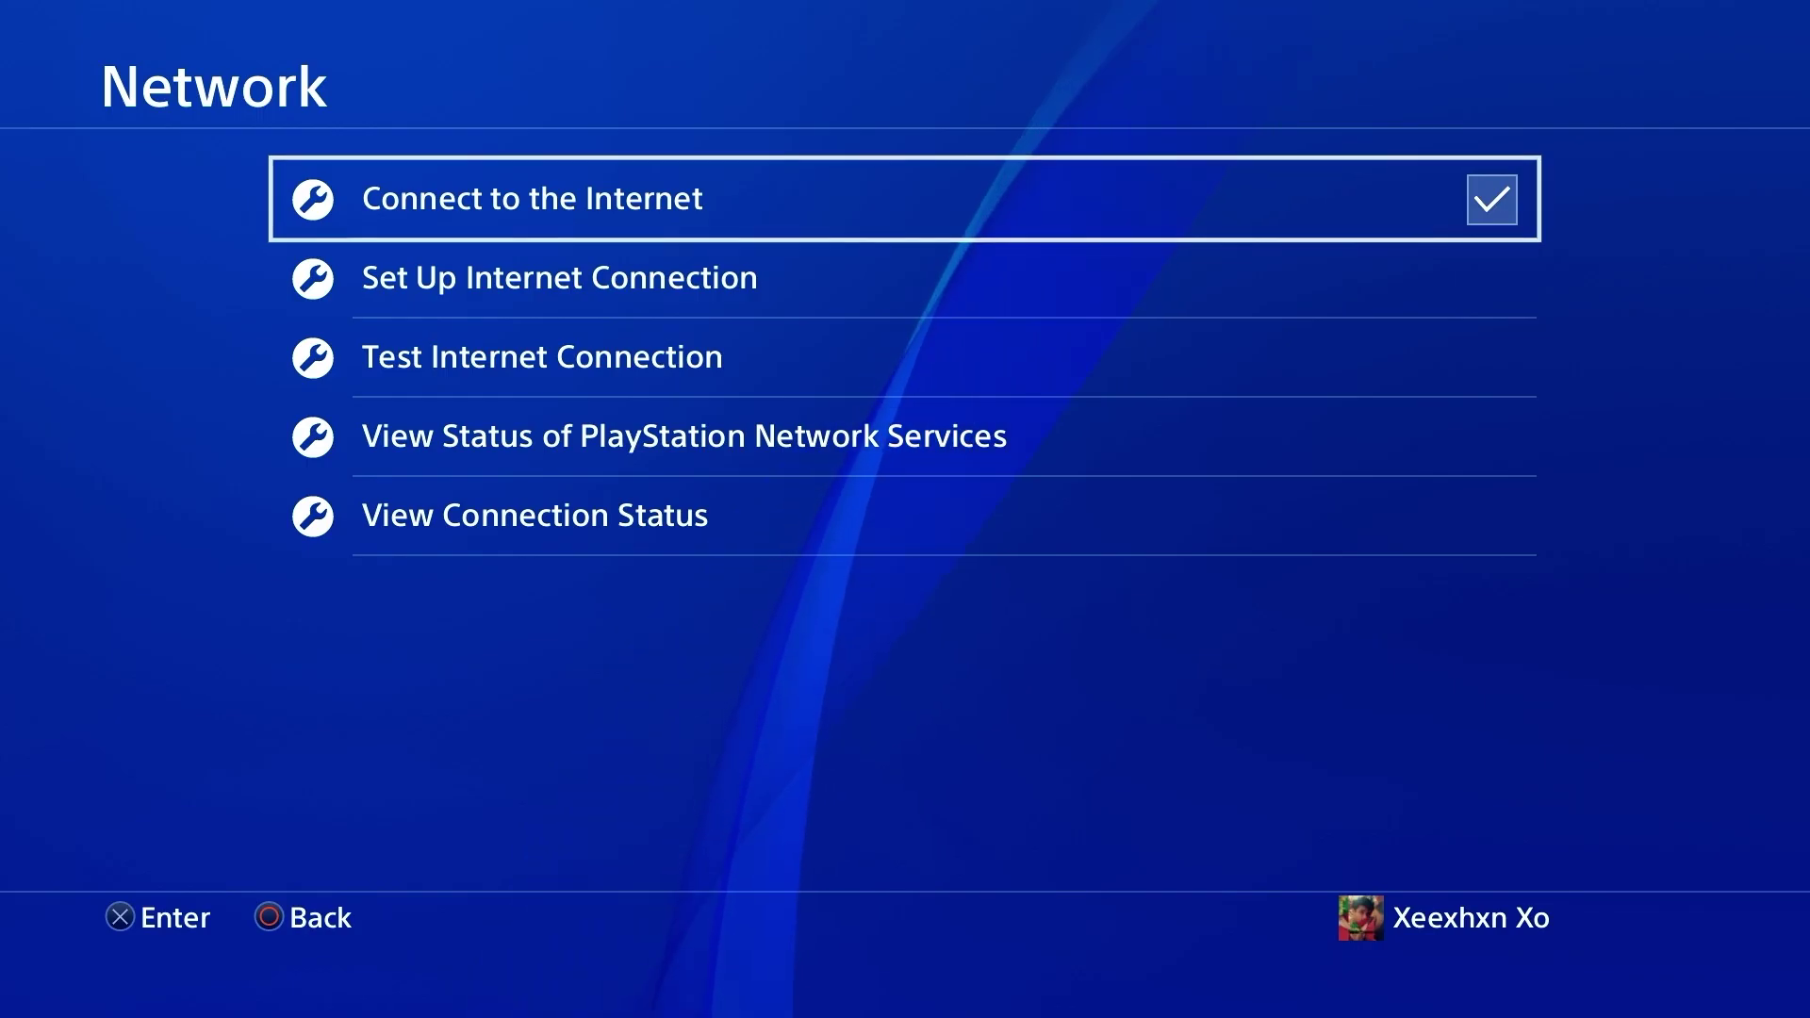
Start a custom Internet connection setup over a cable on the PS4 and choose PPPoE for the IP address settings.
{"action": "key", "text": "Down"}
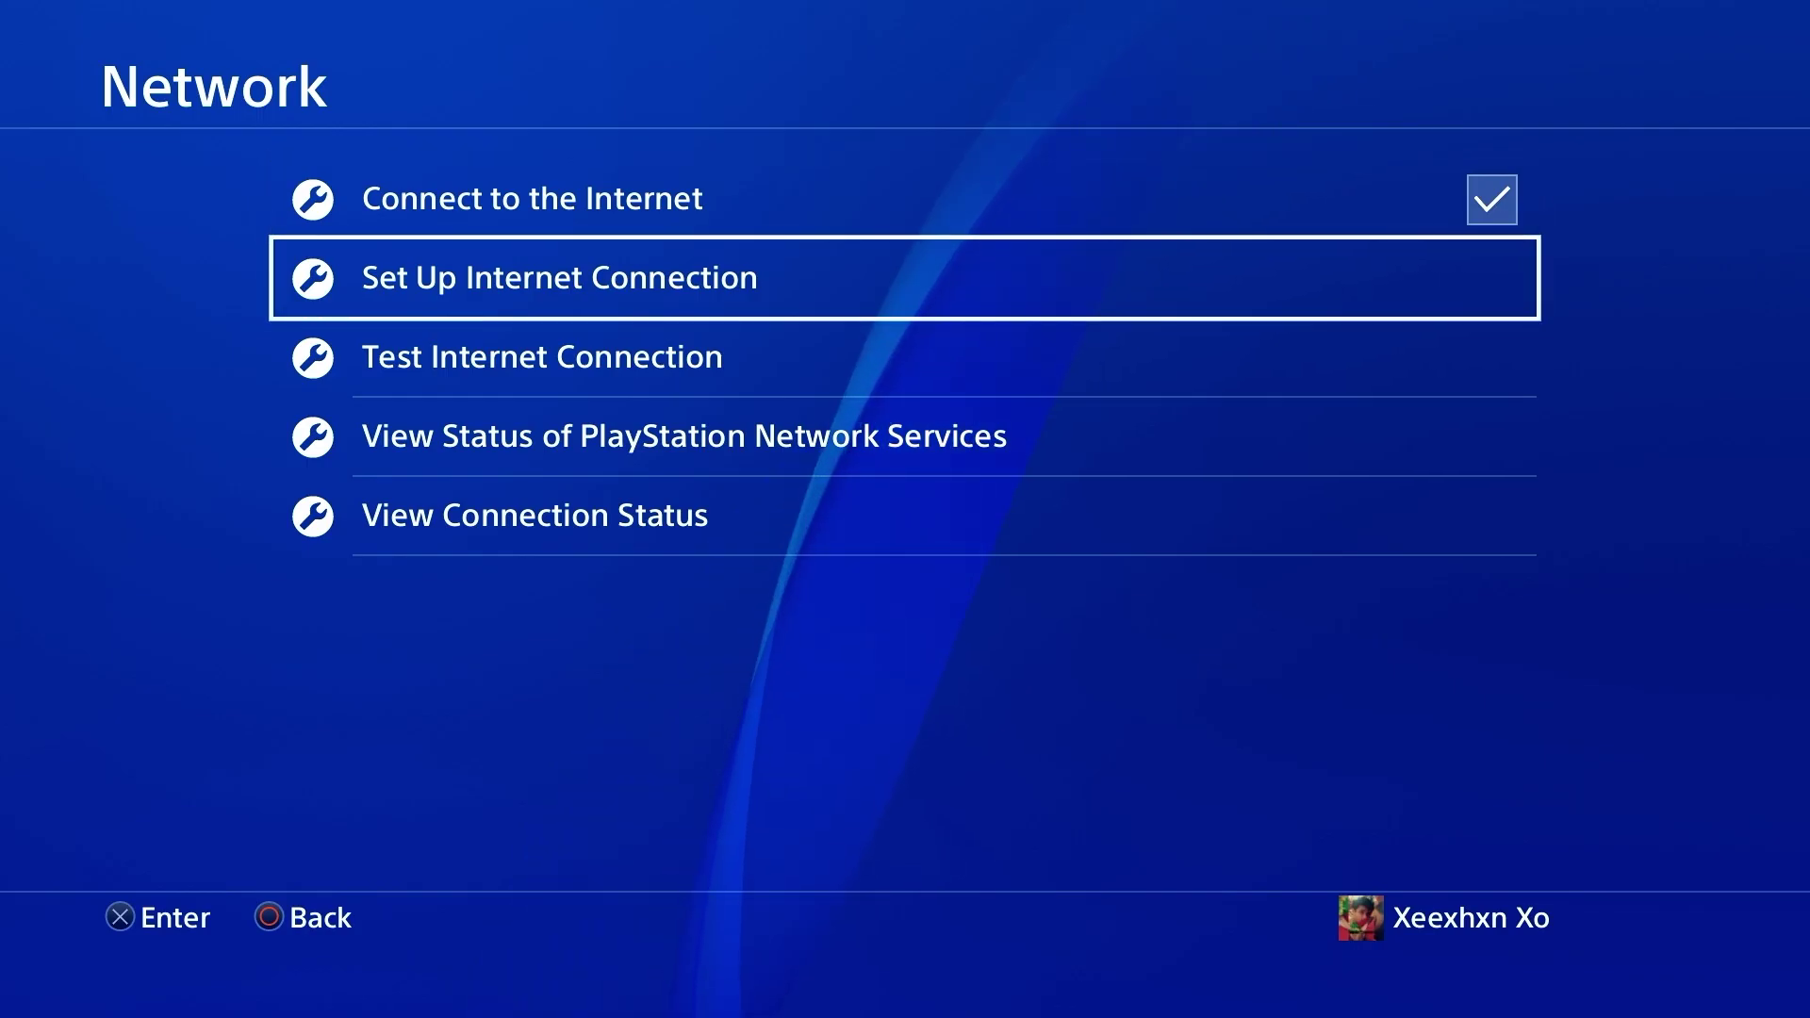
{"action": "key", "text": "Return"}
{"action": "key", "text": "Return"}
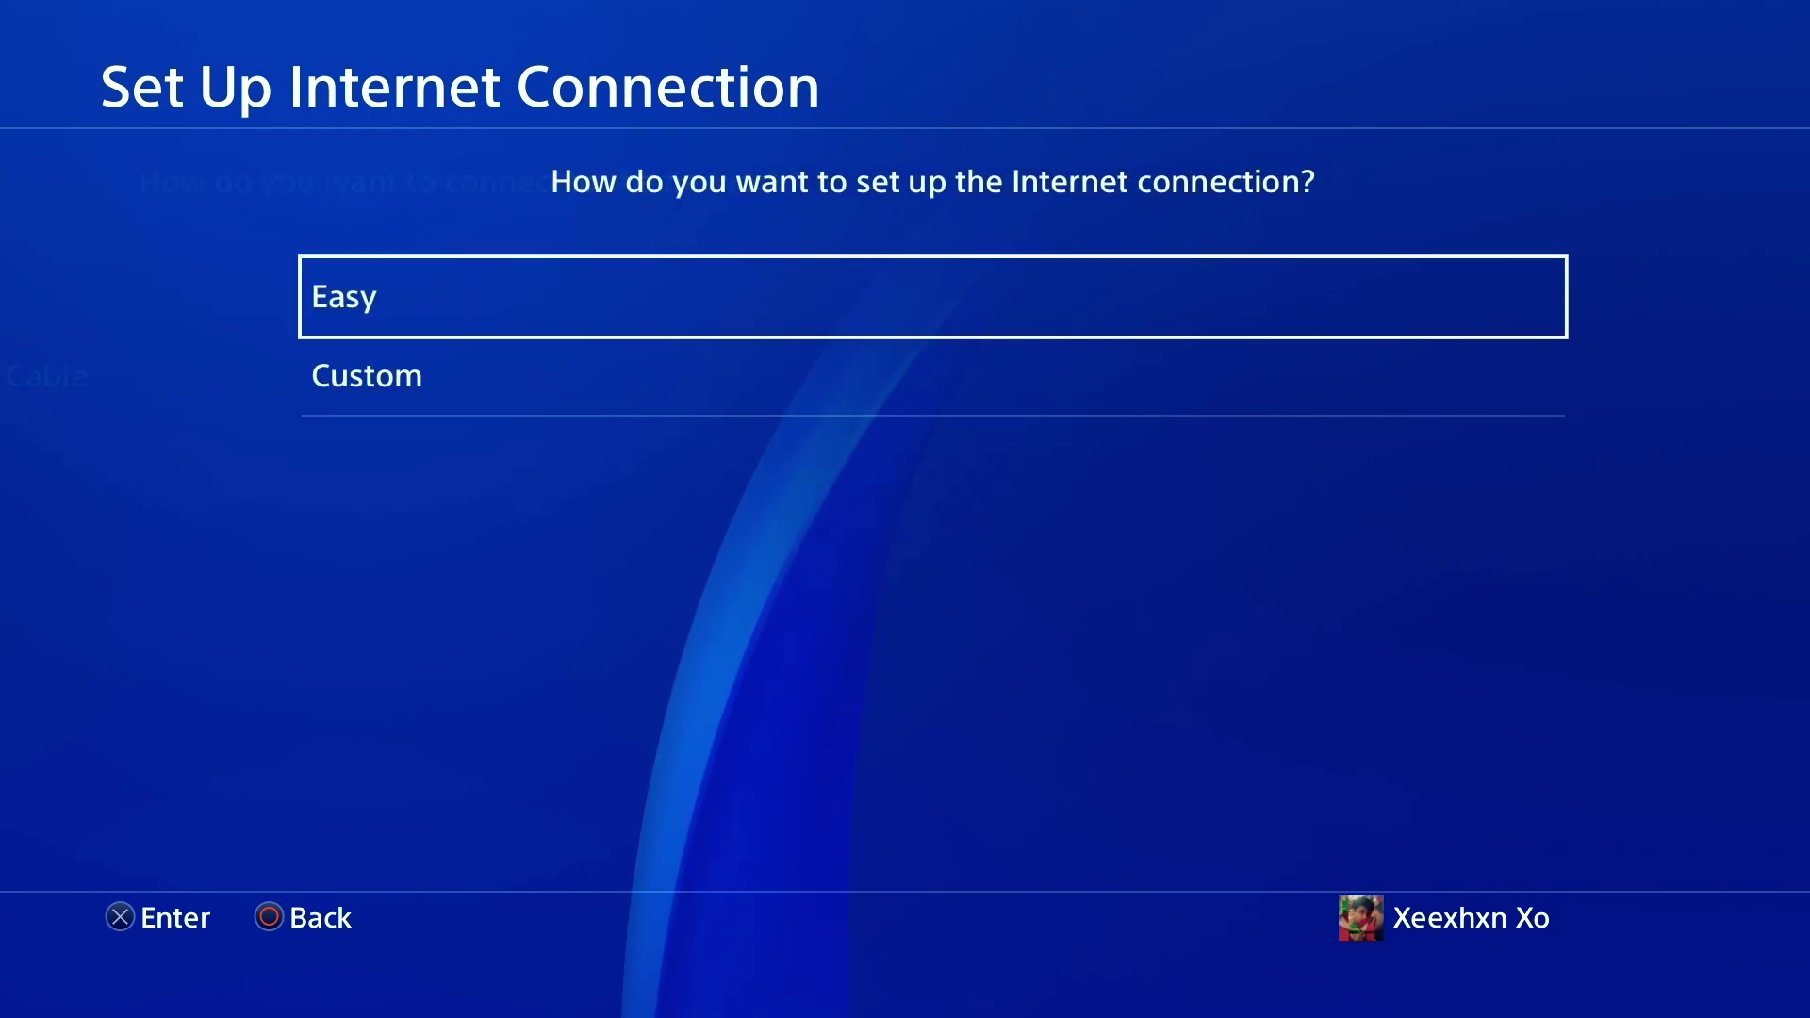
{"action": "key", "text": "Down"}
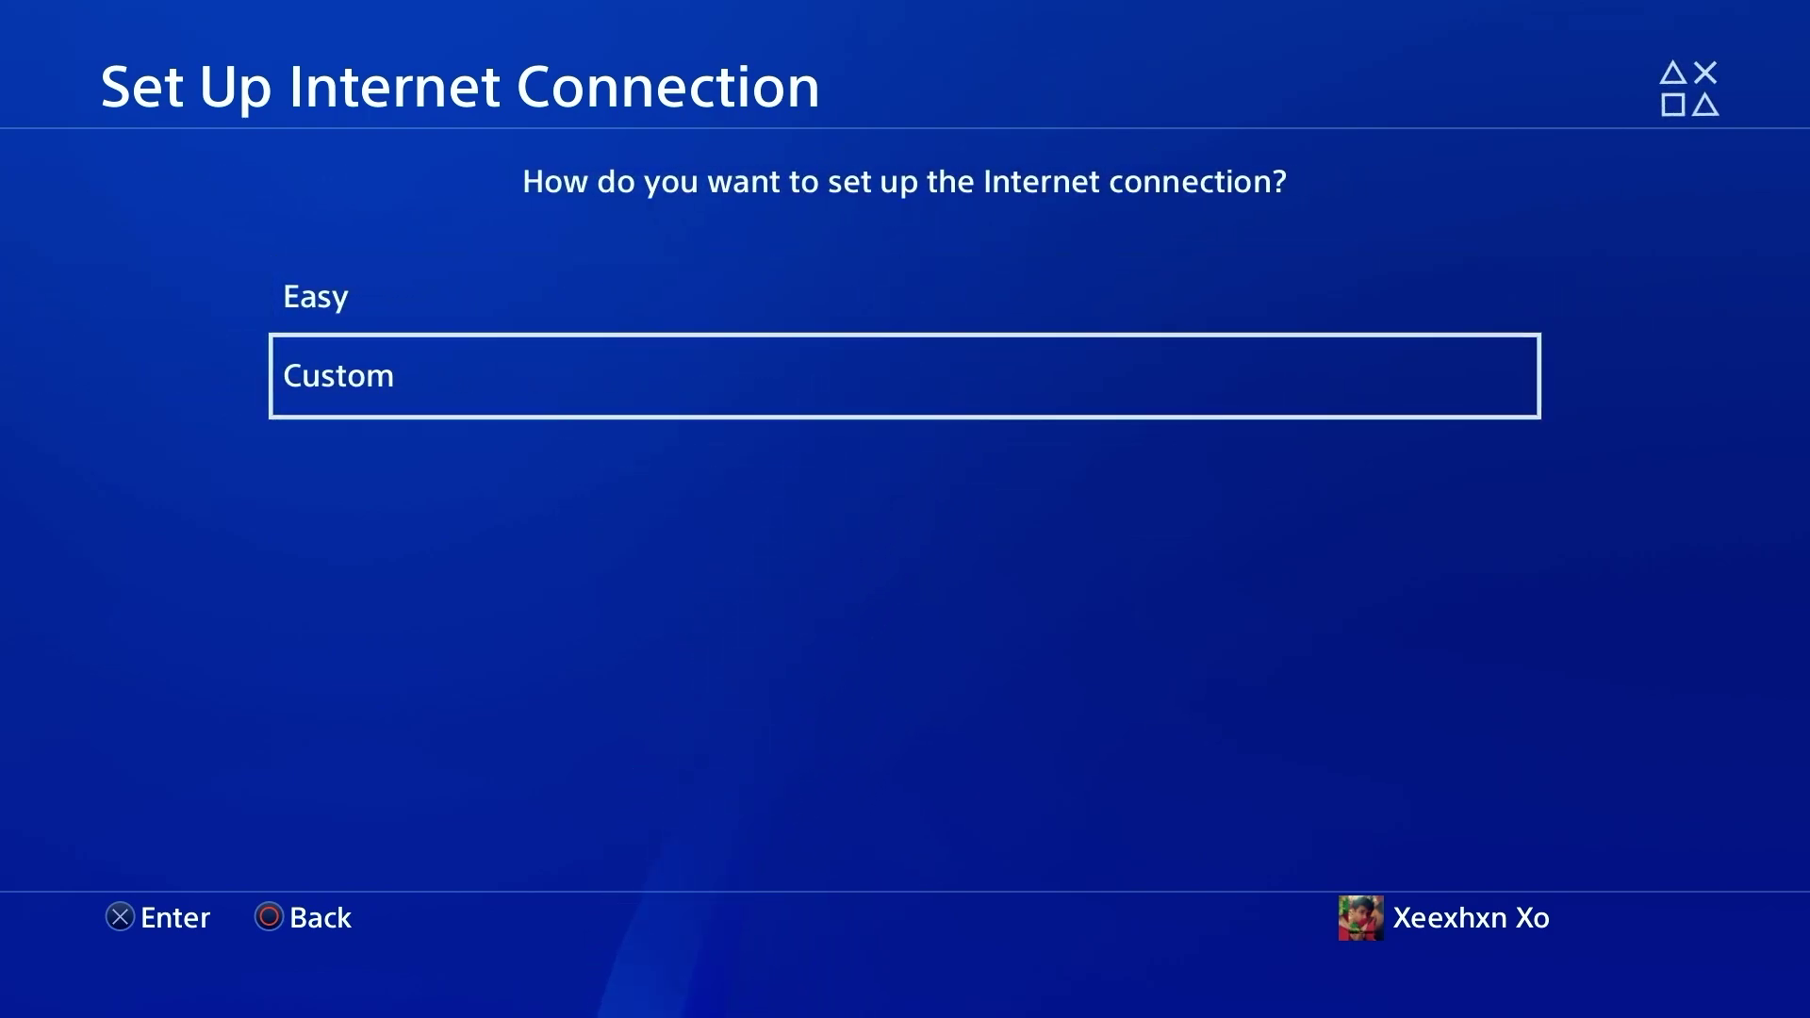
{"action": "key", "text": "Return"}
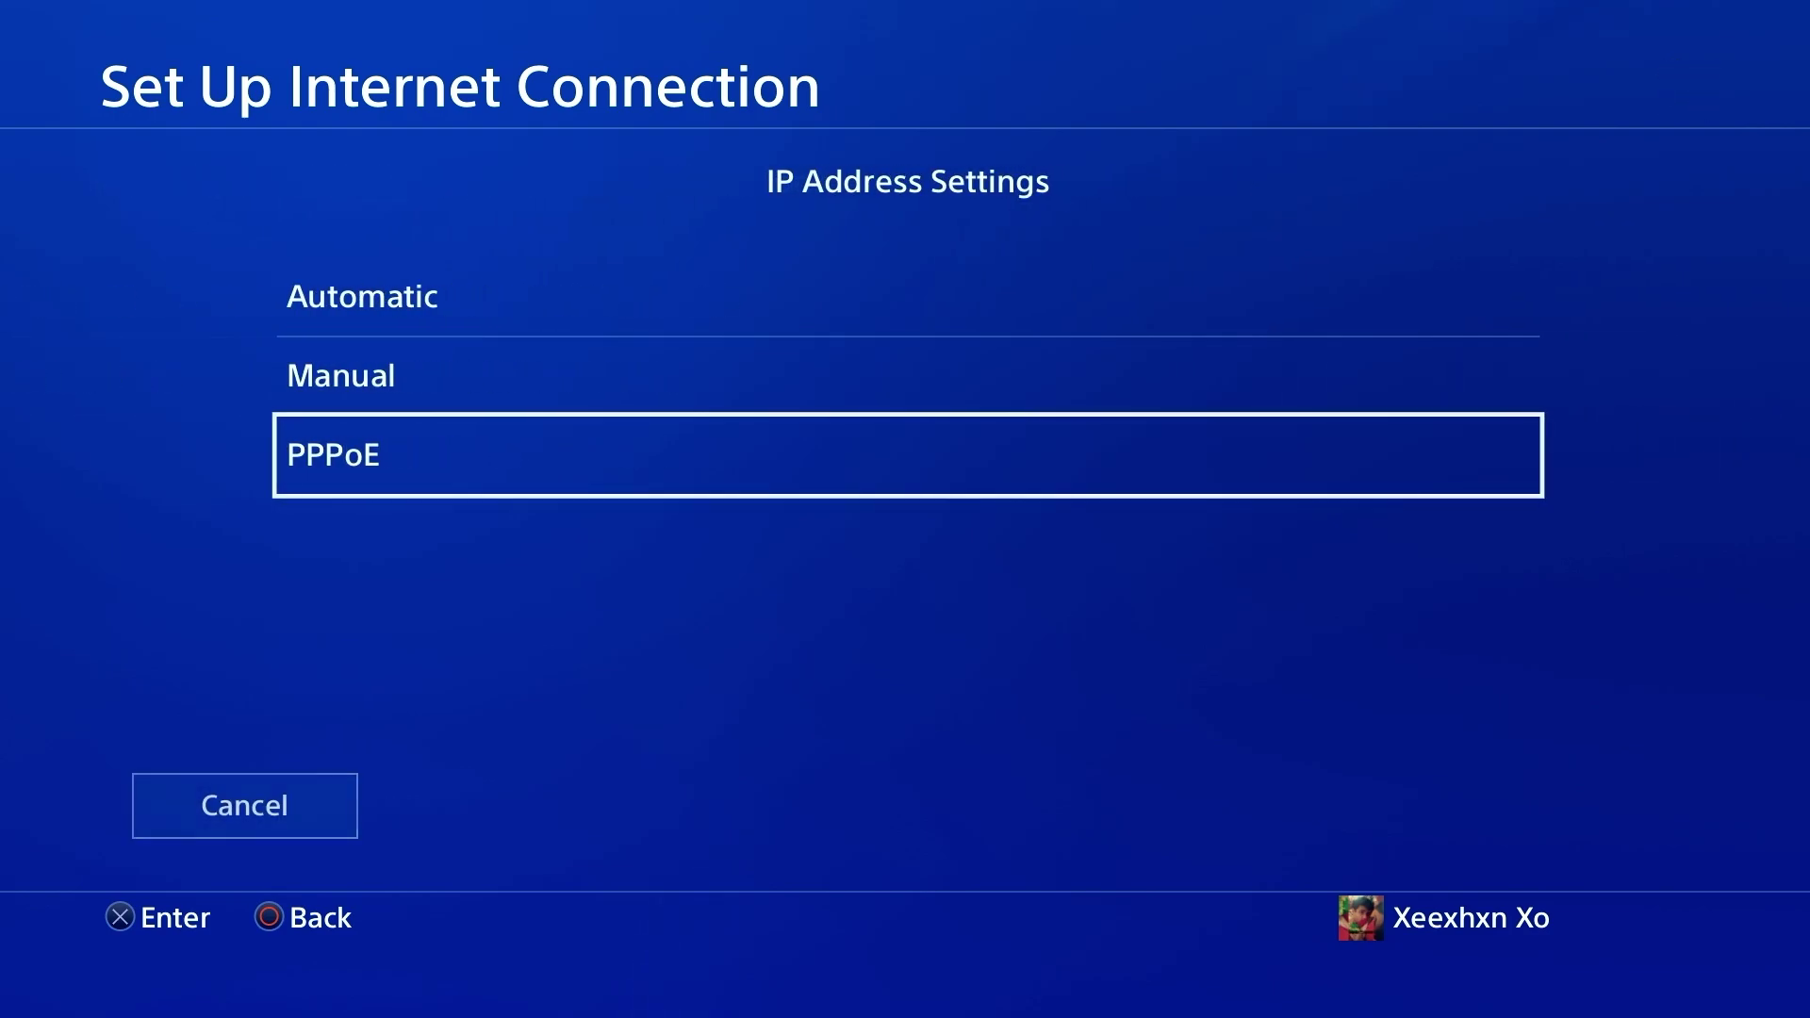
{"action": "key", "text": "Return"}
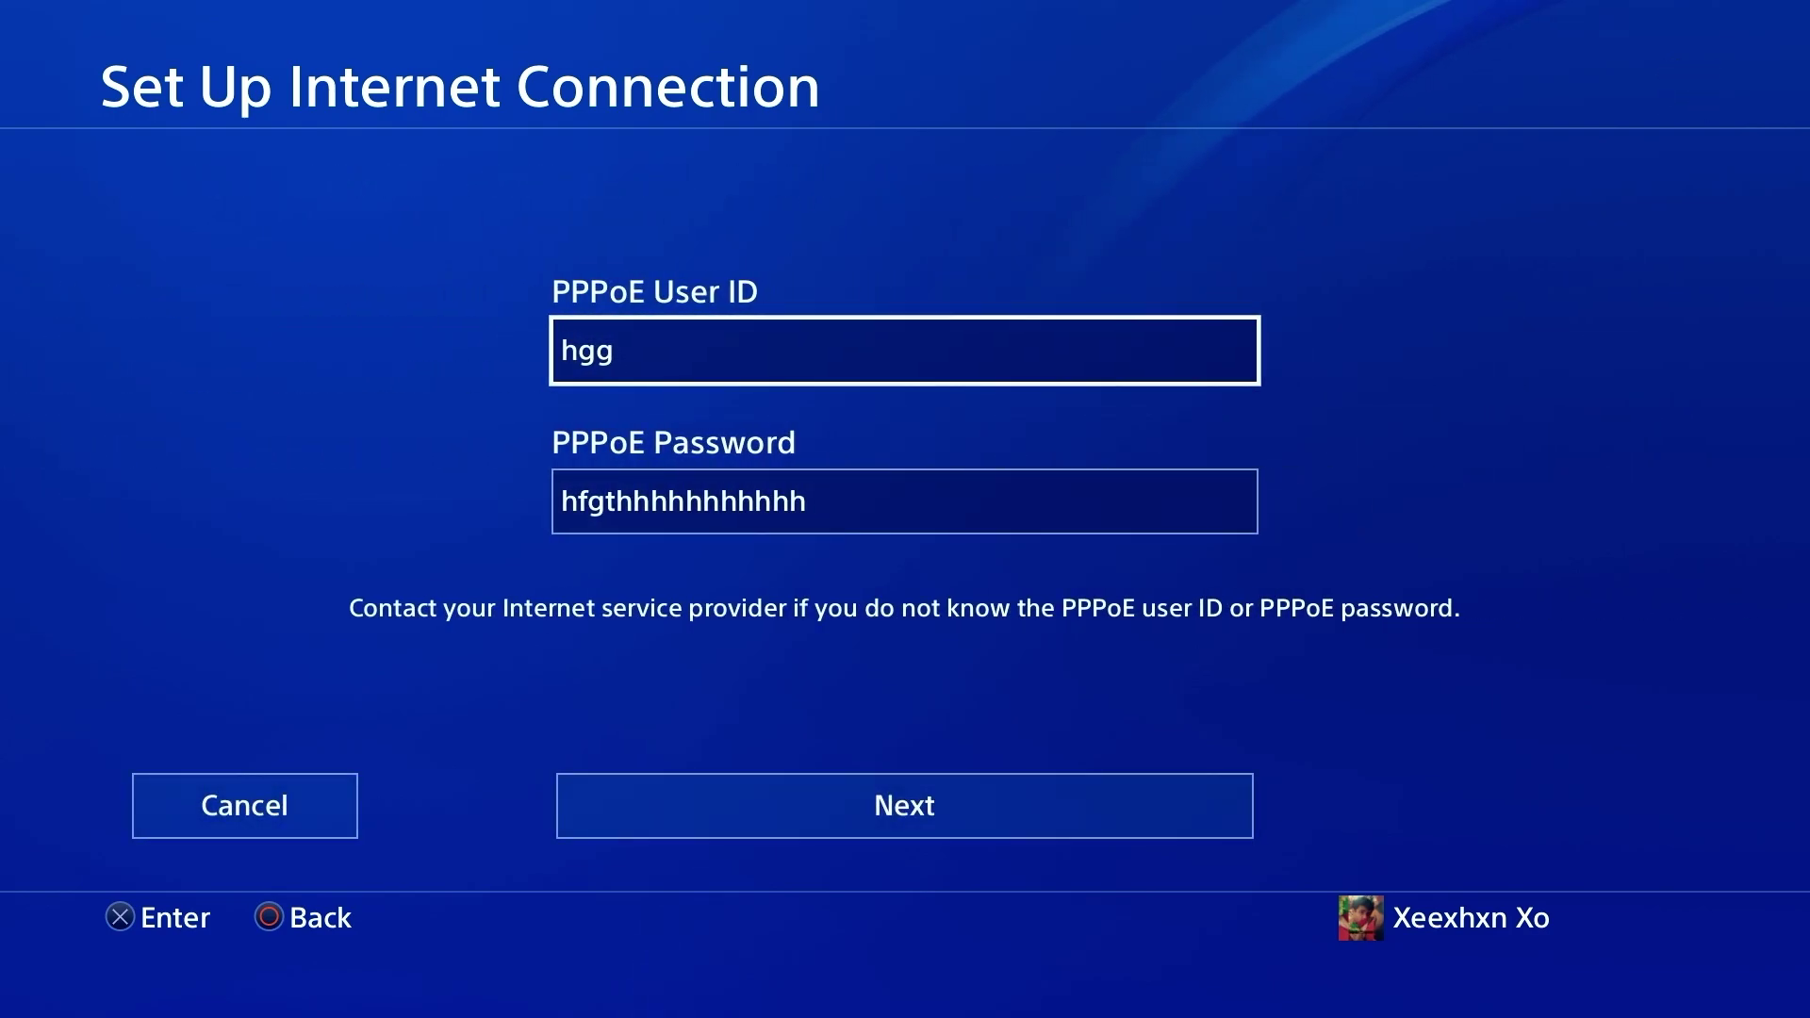
Finish the connection setup with the existing PPPoE user ID and password, automatic DNS settings and no proxy server.
{"action": "key", "text": "Down"}
{"action": "key", "text": "Down"}
{"action": "key", "text": "Return"}
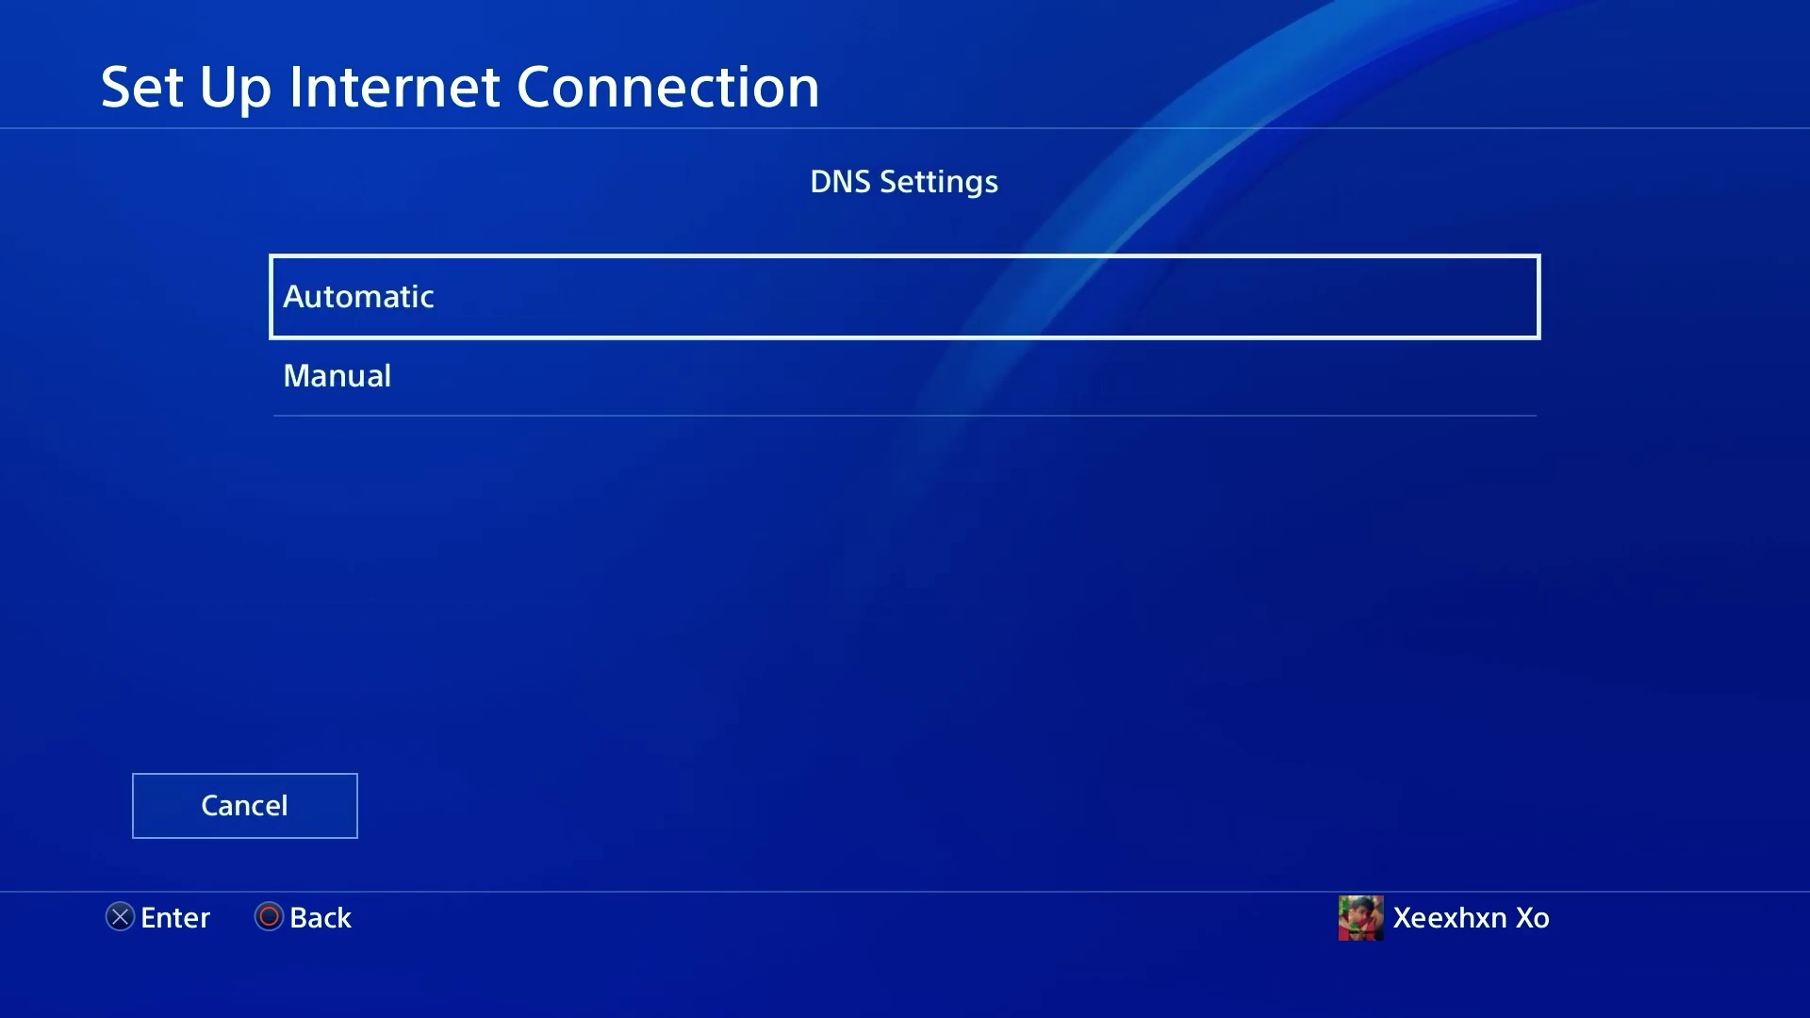
{"action": "key", "text": "Return"}
{"action": "key", "text": "Return"}
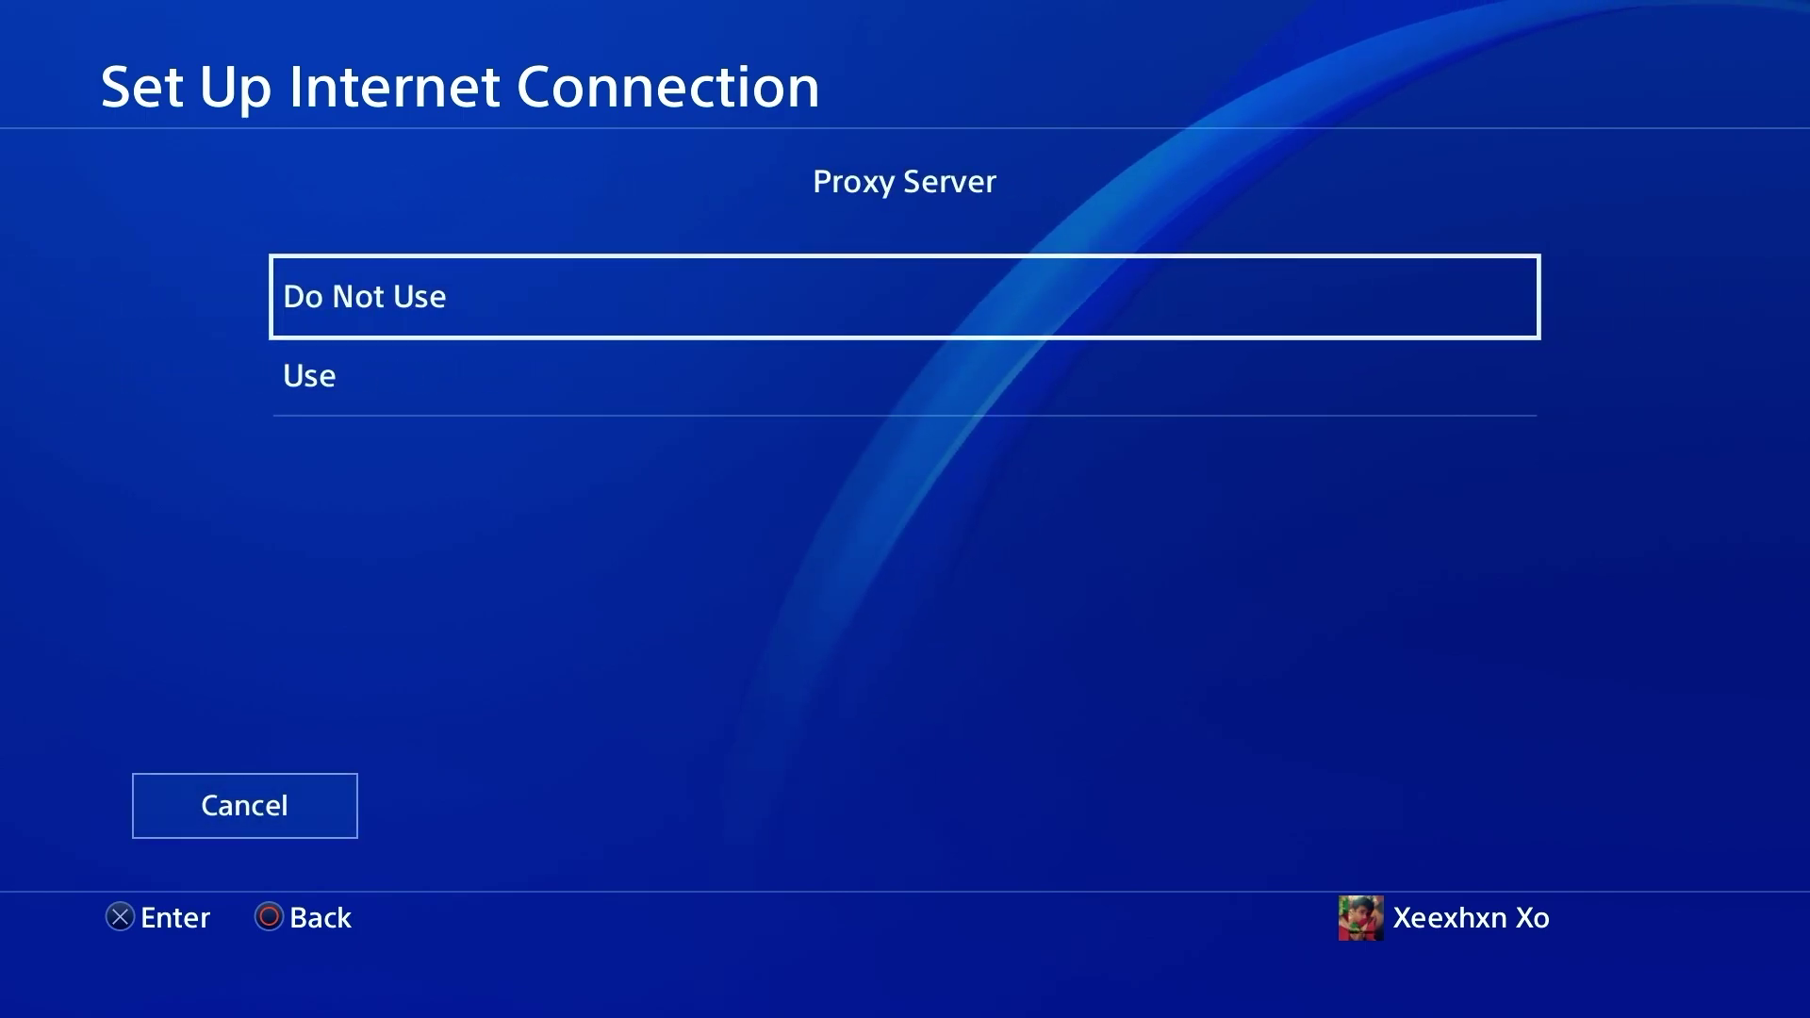
{"action": "key", "text": "Return"}
{"action": "key", "text": "Escape"}
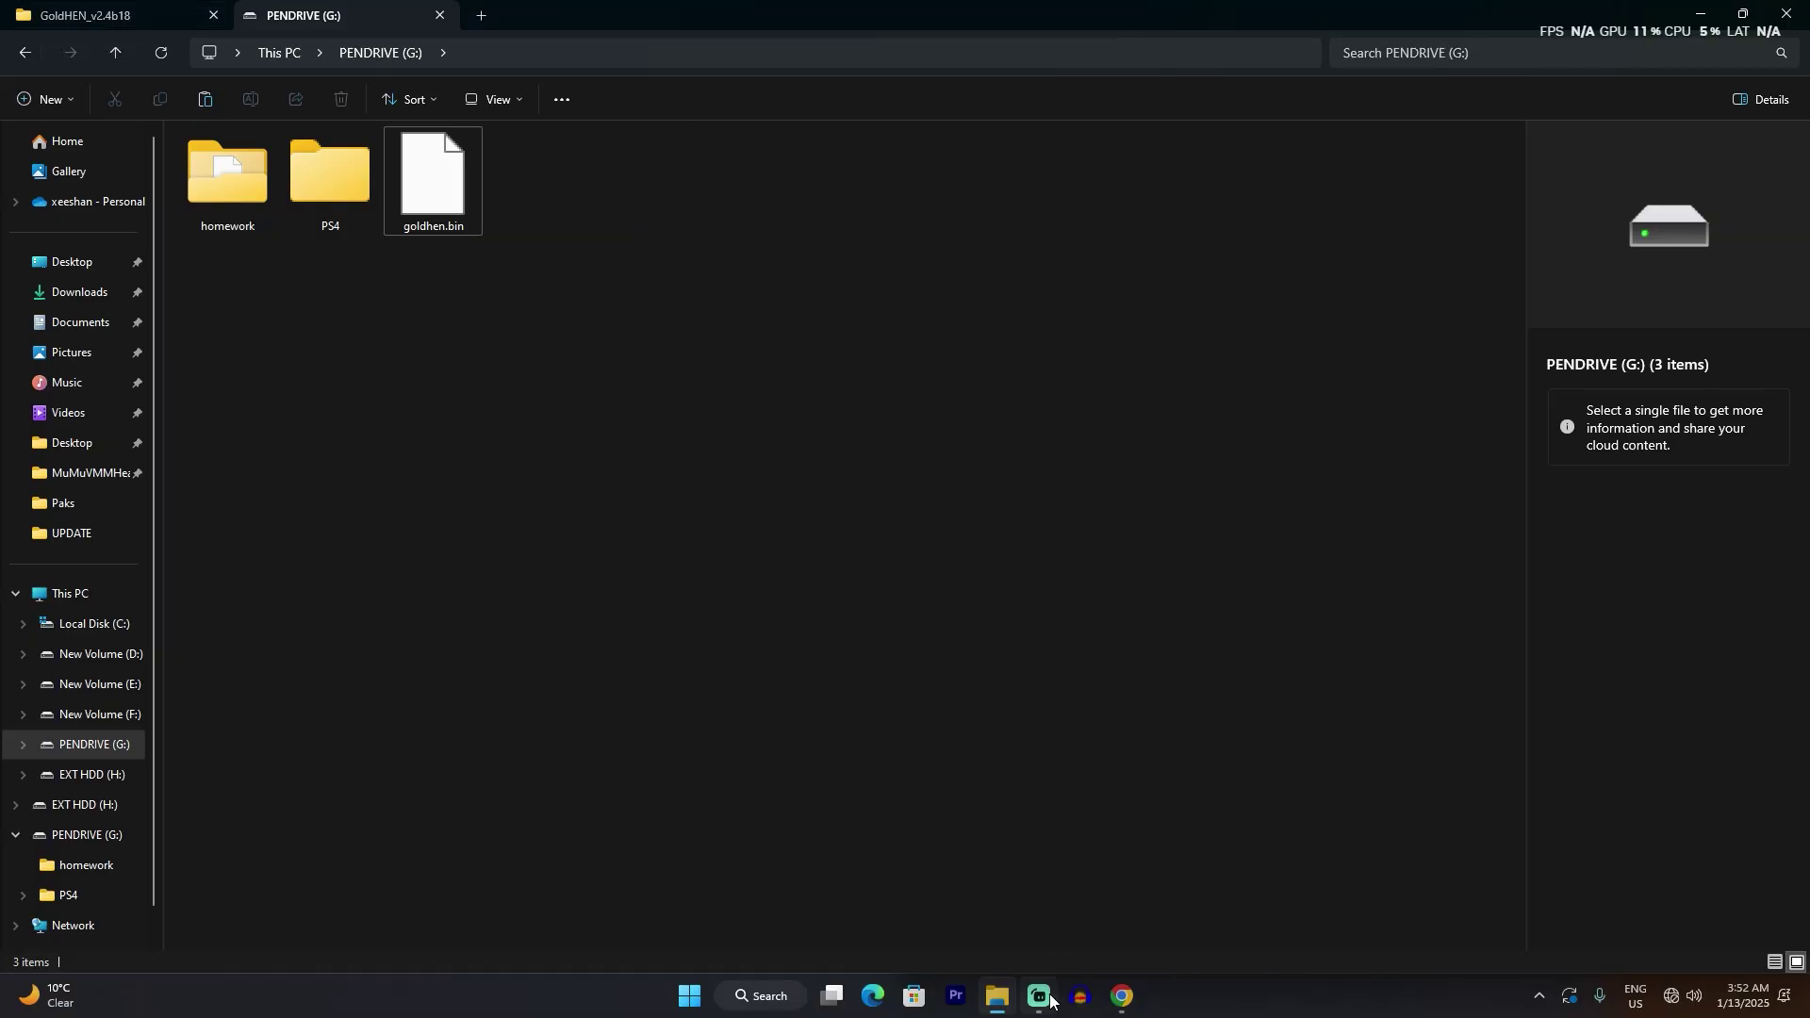
Show the PS4 preview in Streamlabs Desktop, check pppnw_stage2 in File Explorer and go back to the PS4 jailbreak 2025 folder.
{"action": "left_click", "coordinate": [1040, 997]}
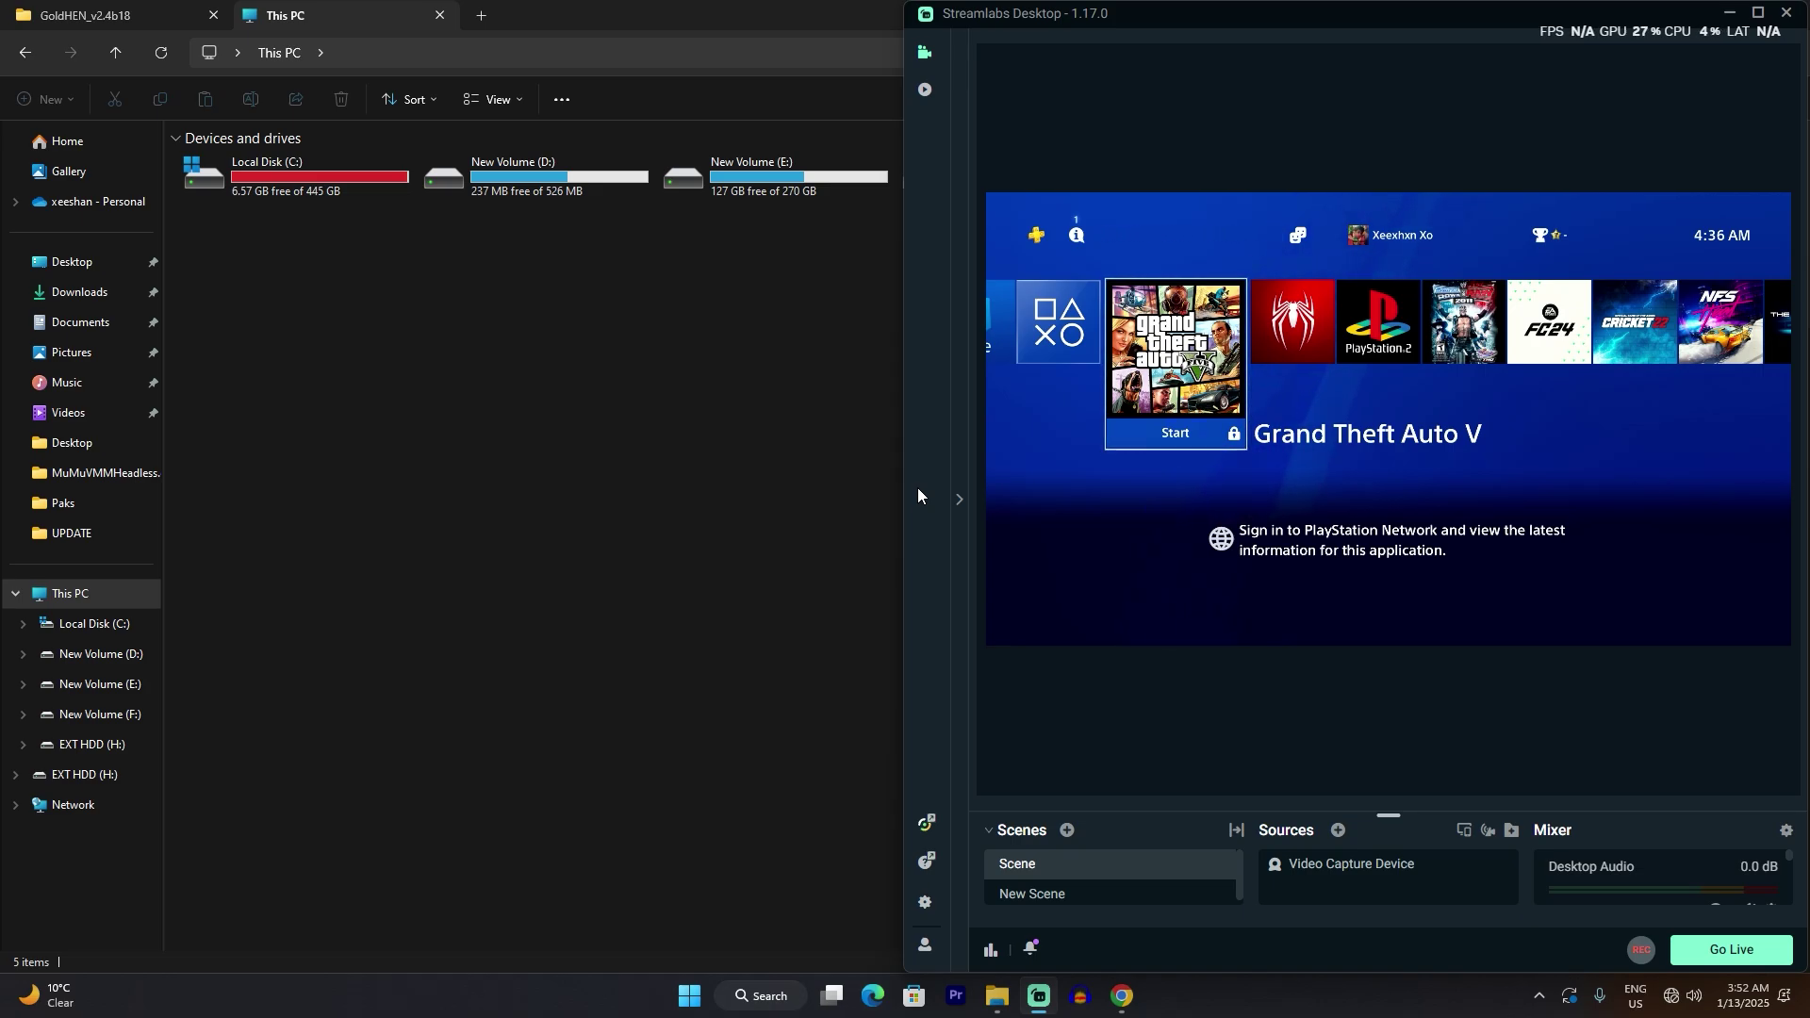
{"action": "double_click", "coordinate": [84, 14]}
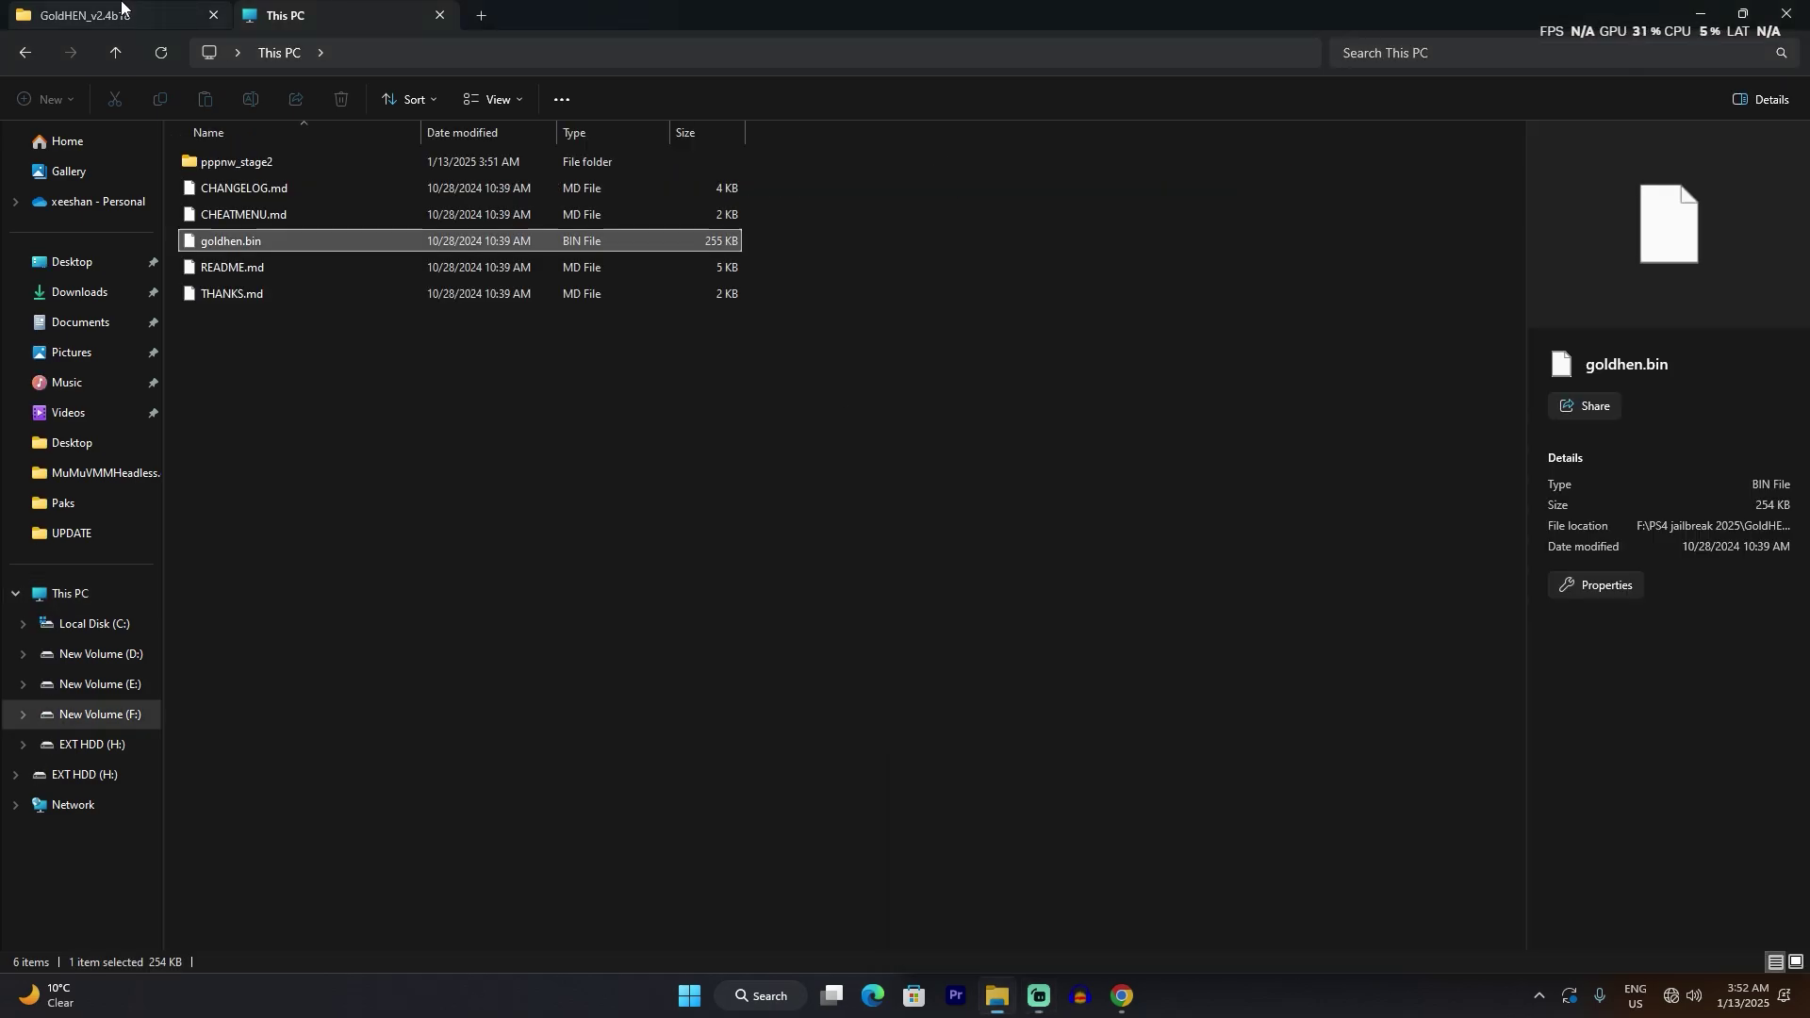
{"action": "double_click", "coordinate": [307, 162]}
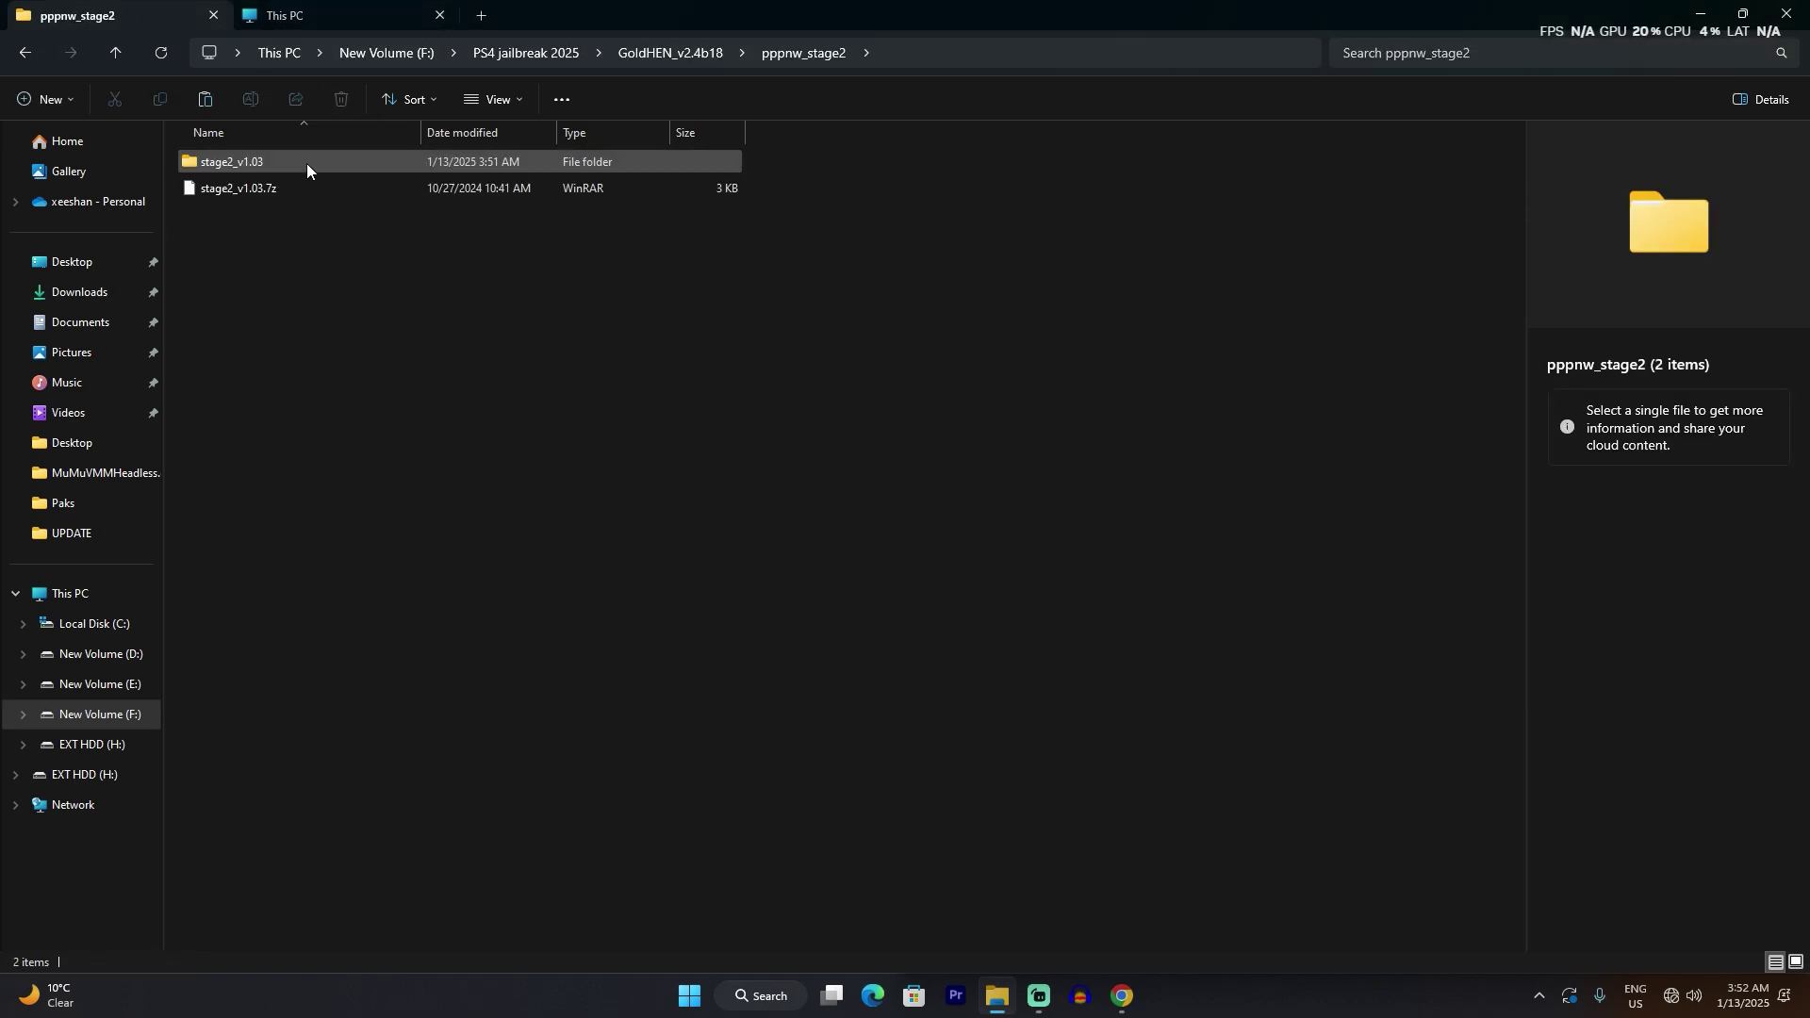
{"action": "left_click", "coordinate": [24, 58]}
{"action": "left_click", "coordinate": [24, 58]}
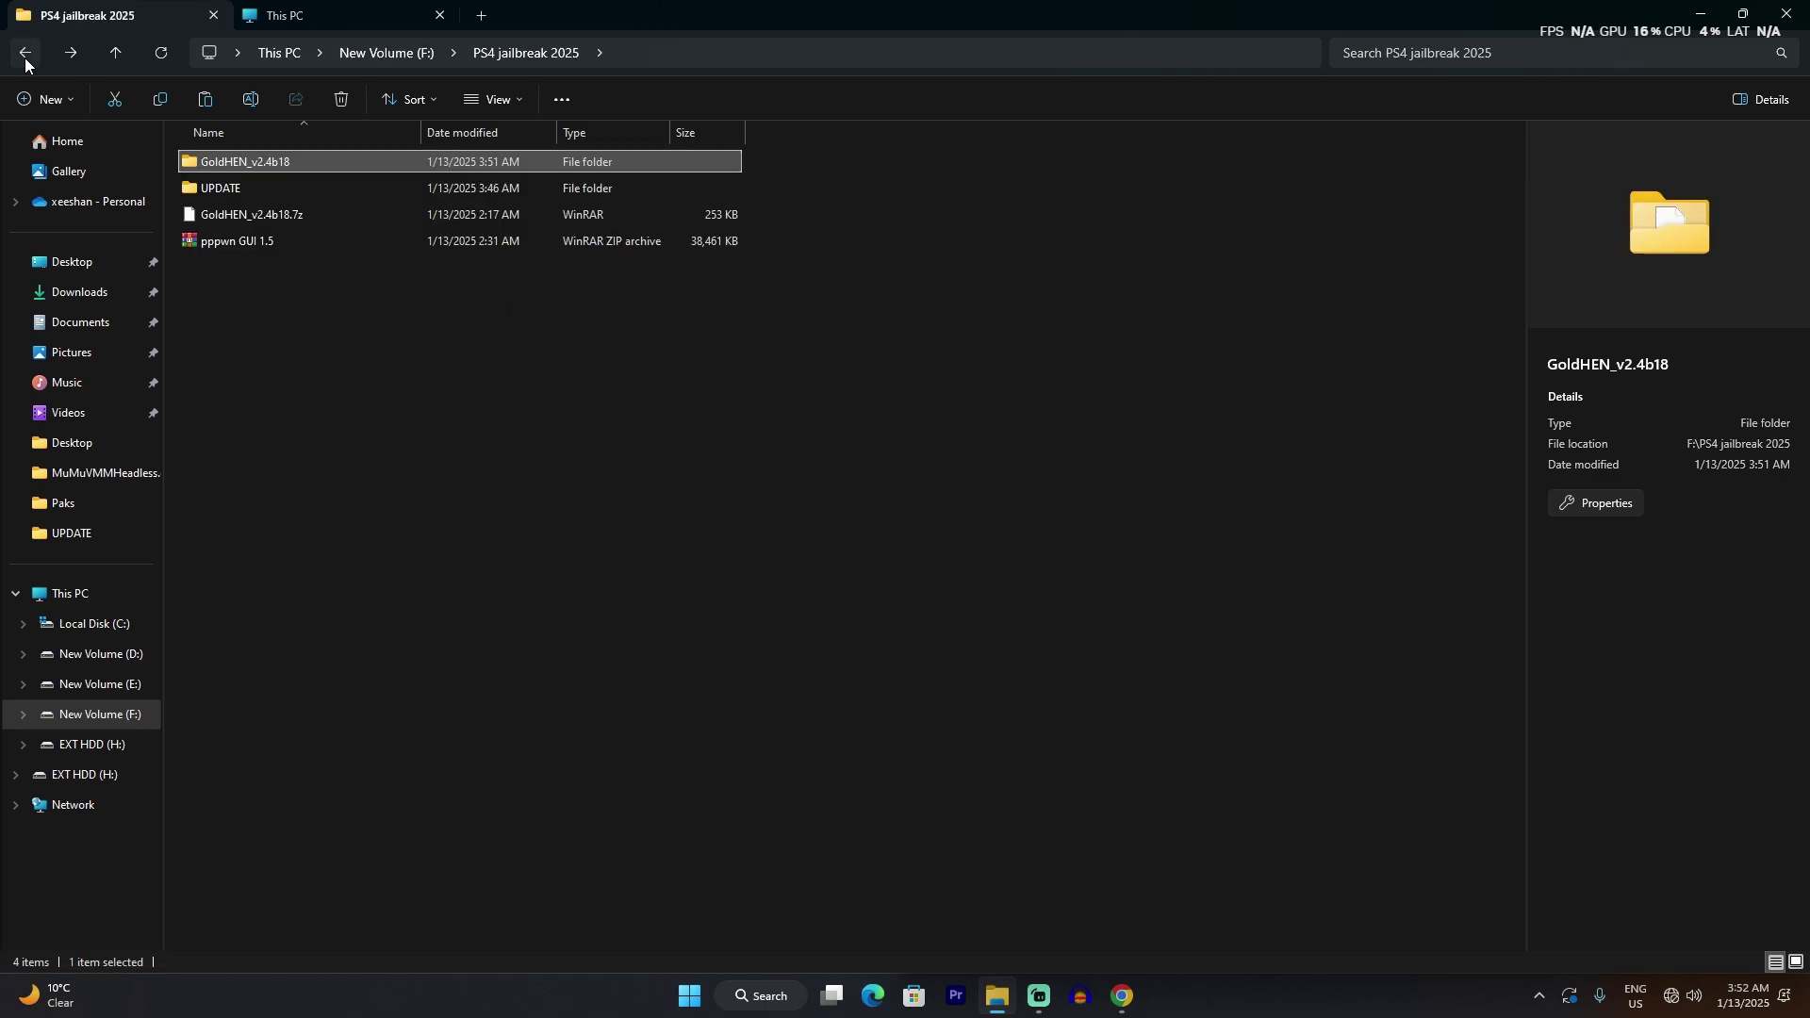
Extract the pppwn GUI 1.5 archive in the PS4 jailbreak 2025 folder and open the extracted folder.
{"action": "right_click", "coordinate": [318, 236]}
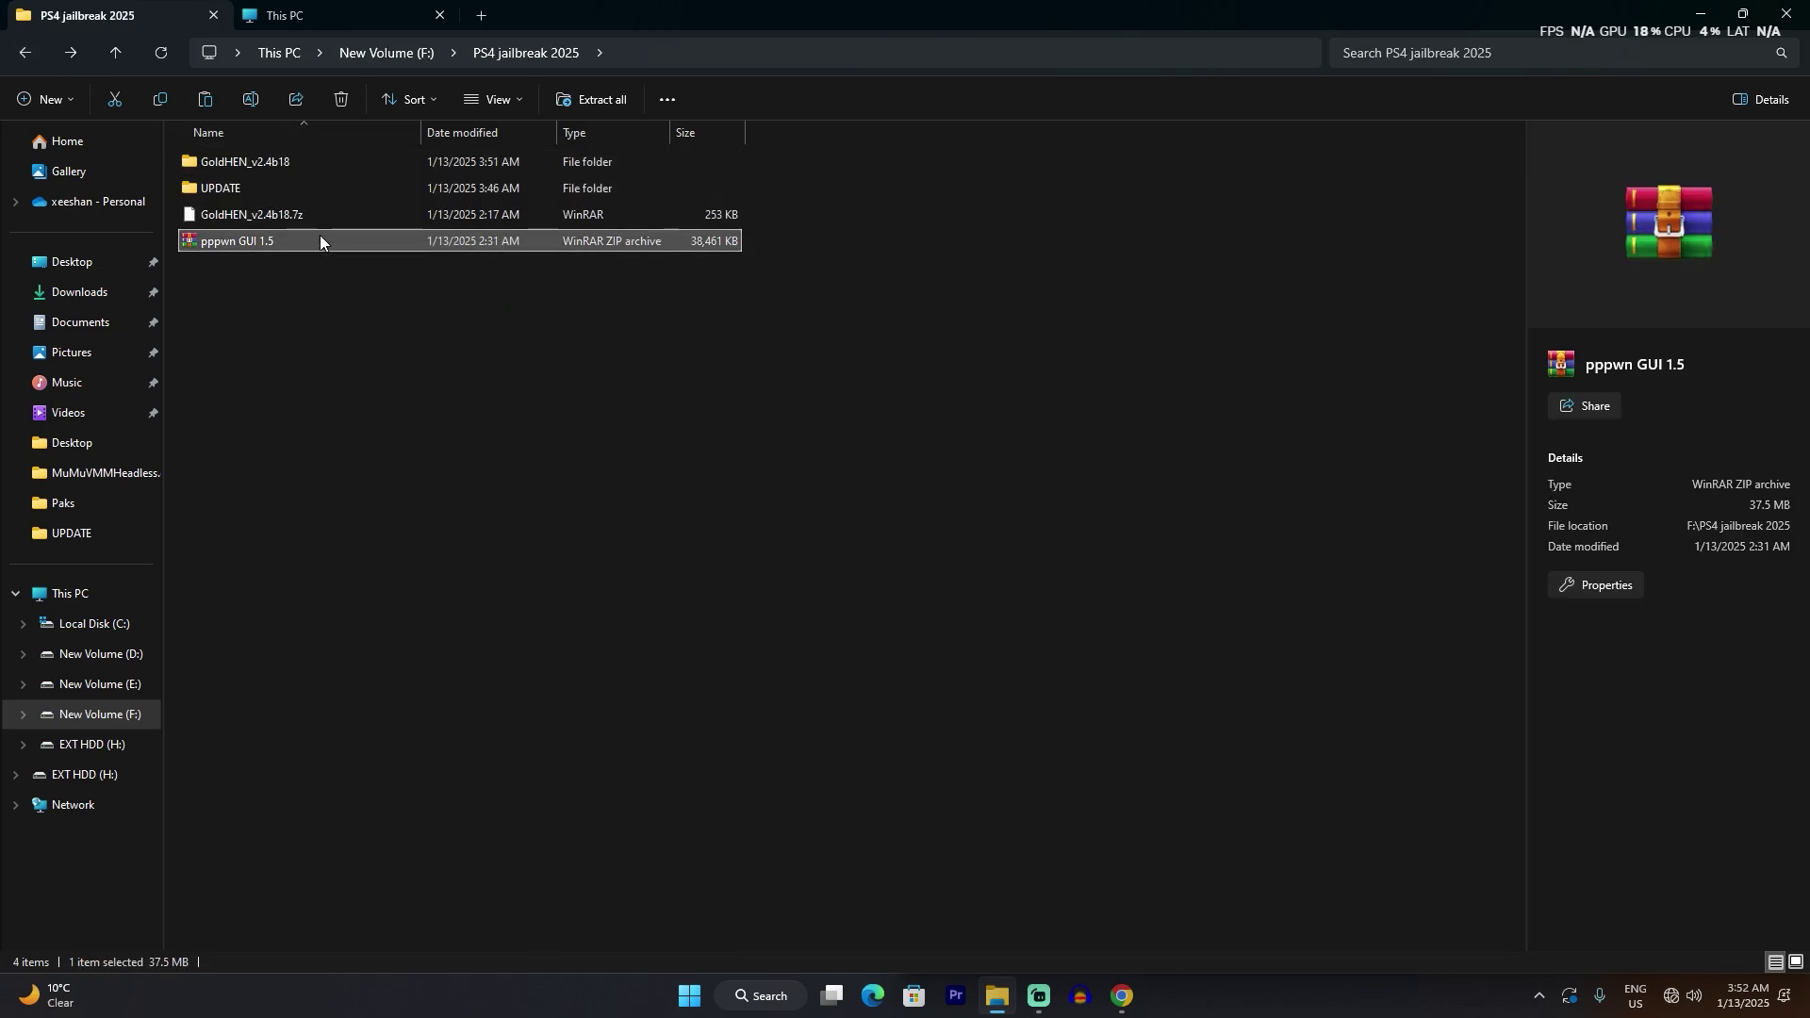
{"action": "mouse_move", "coordinate": [415, 554]}
{"action": "left_click", "coordinate": [736, 570]}
{"action": "left_click", "coordinate": [962, 711]}
{"action": "left_click", "coordinate": [259, 193]}
{"action": "double_click", "coordinate": [257, 192]}
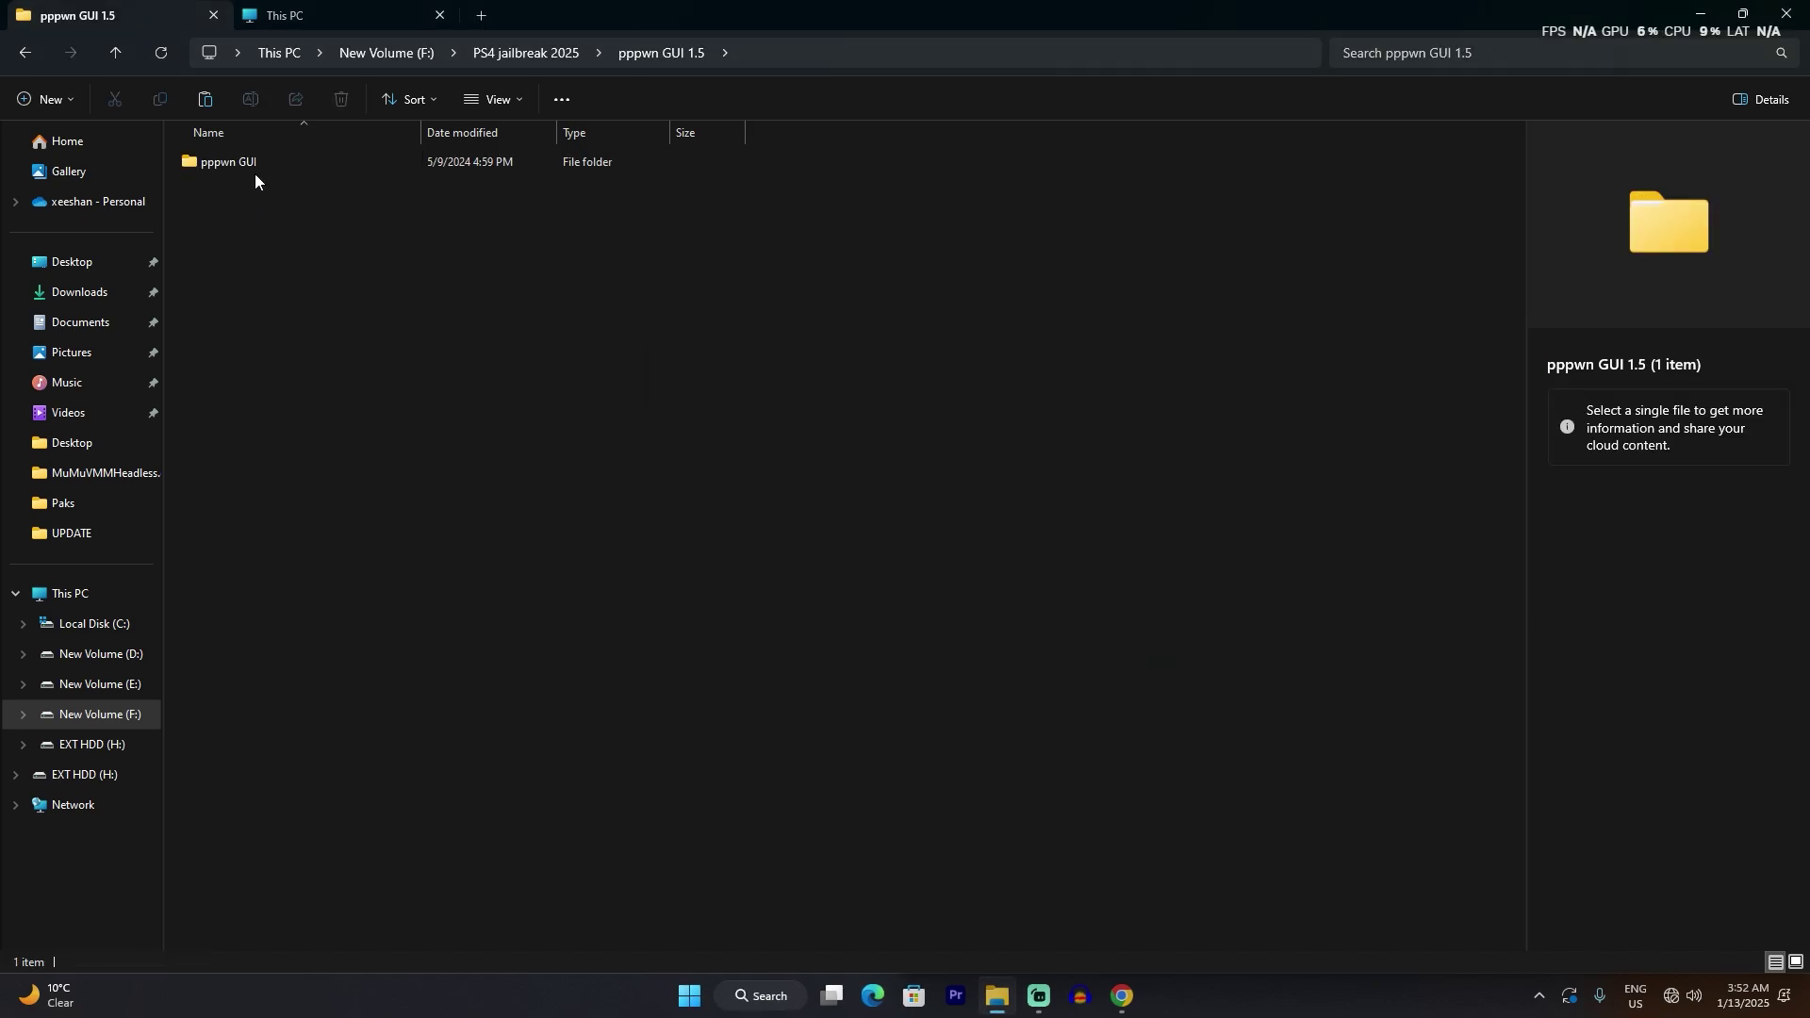
Extract the Unpacked Version archive inside the pppwn GUI folder.
{"action": "double_click", "coordinate": [255, 170]}
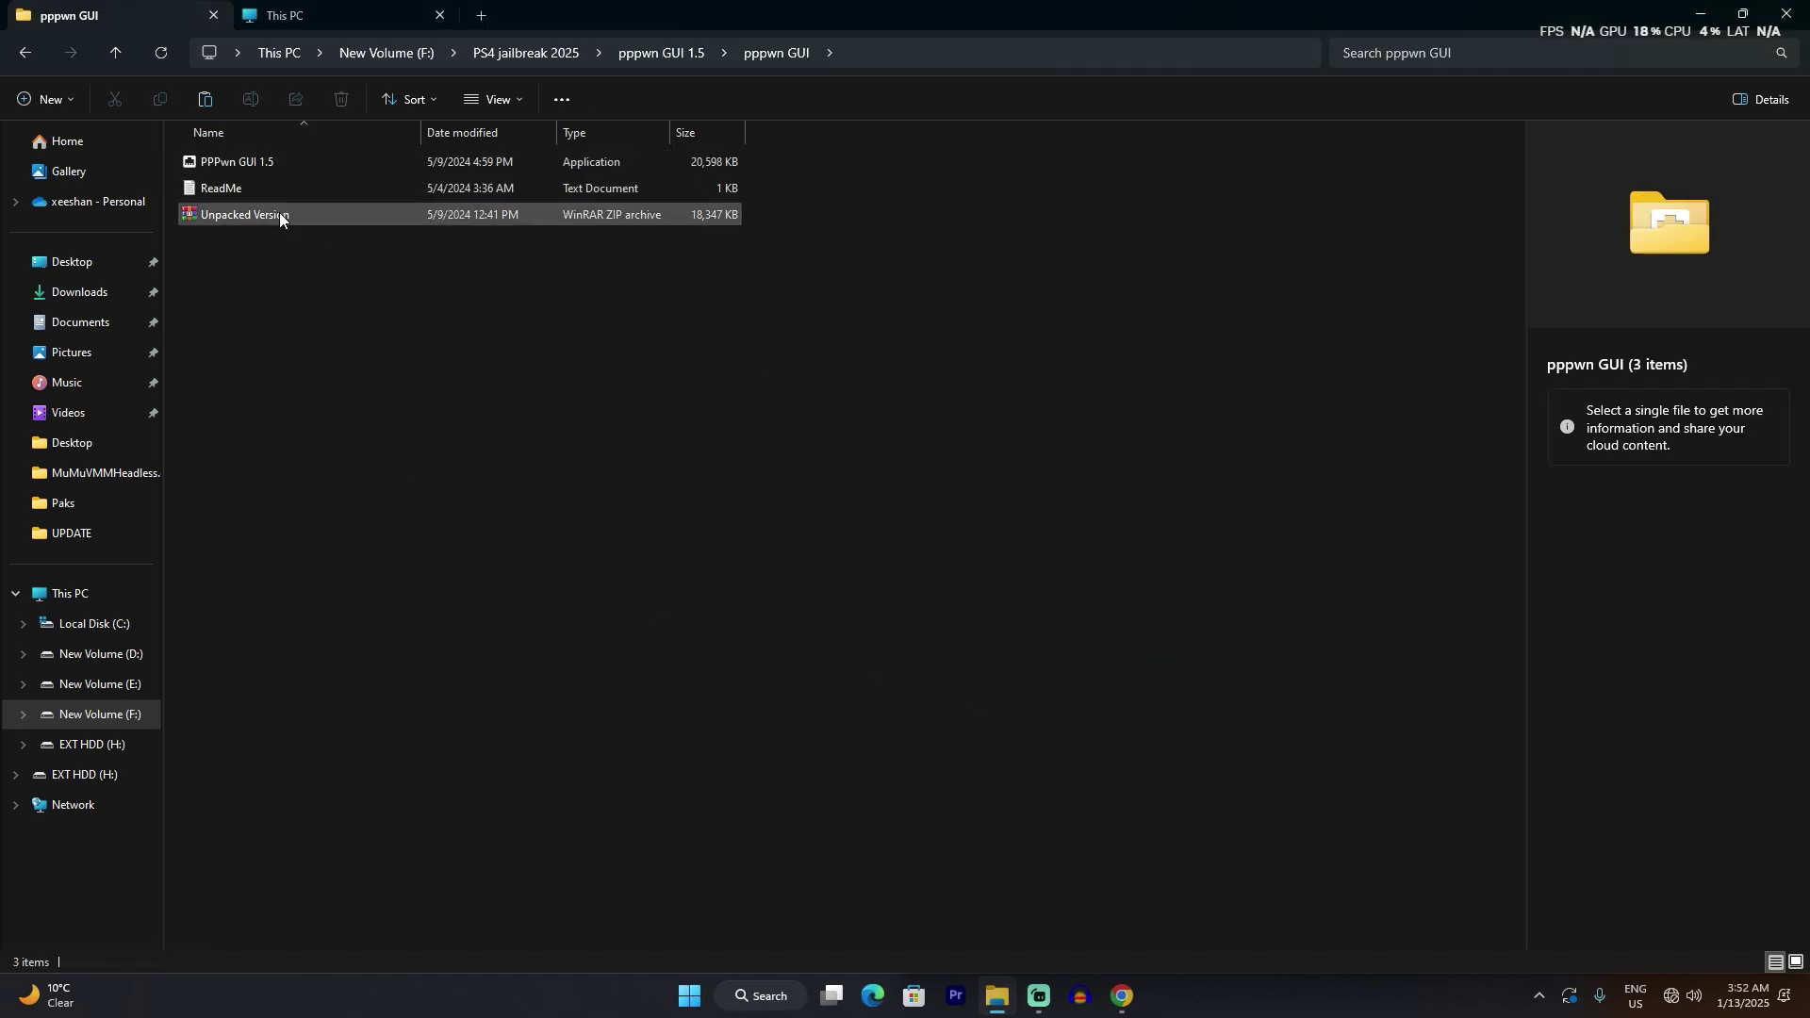
{"action": "left_click", "coordinate": [279, 212]}
{"action": "right_click", "coordinate": [279, 213]}
{"action": "mouse_move", "coordinate": [390, 530]}
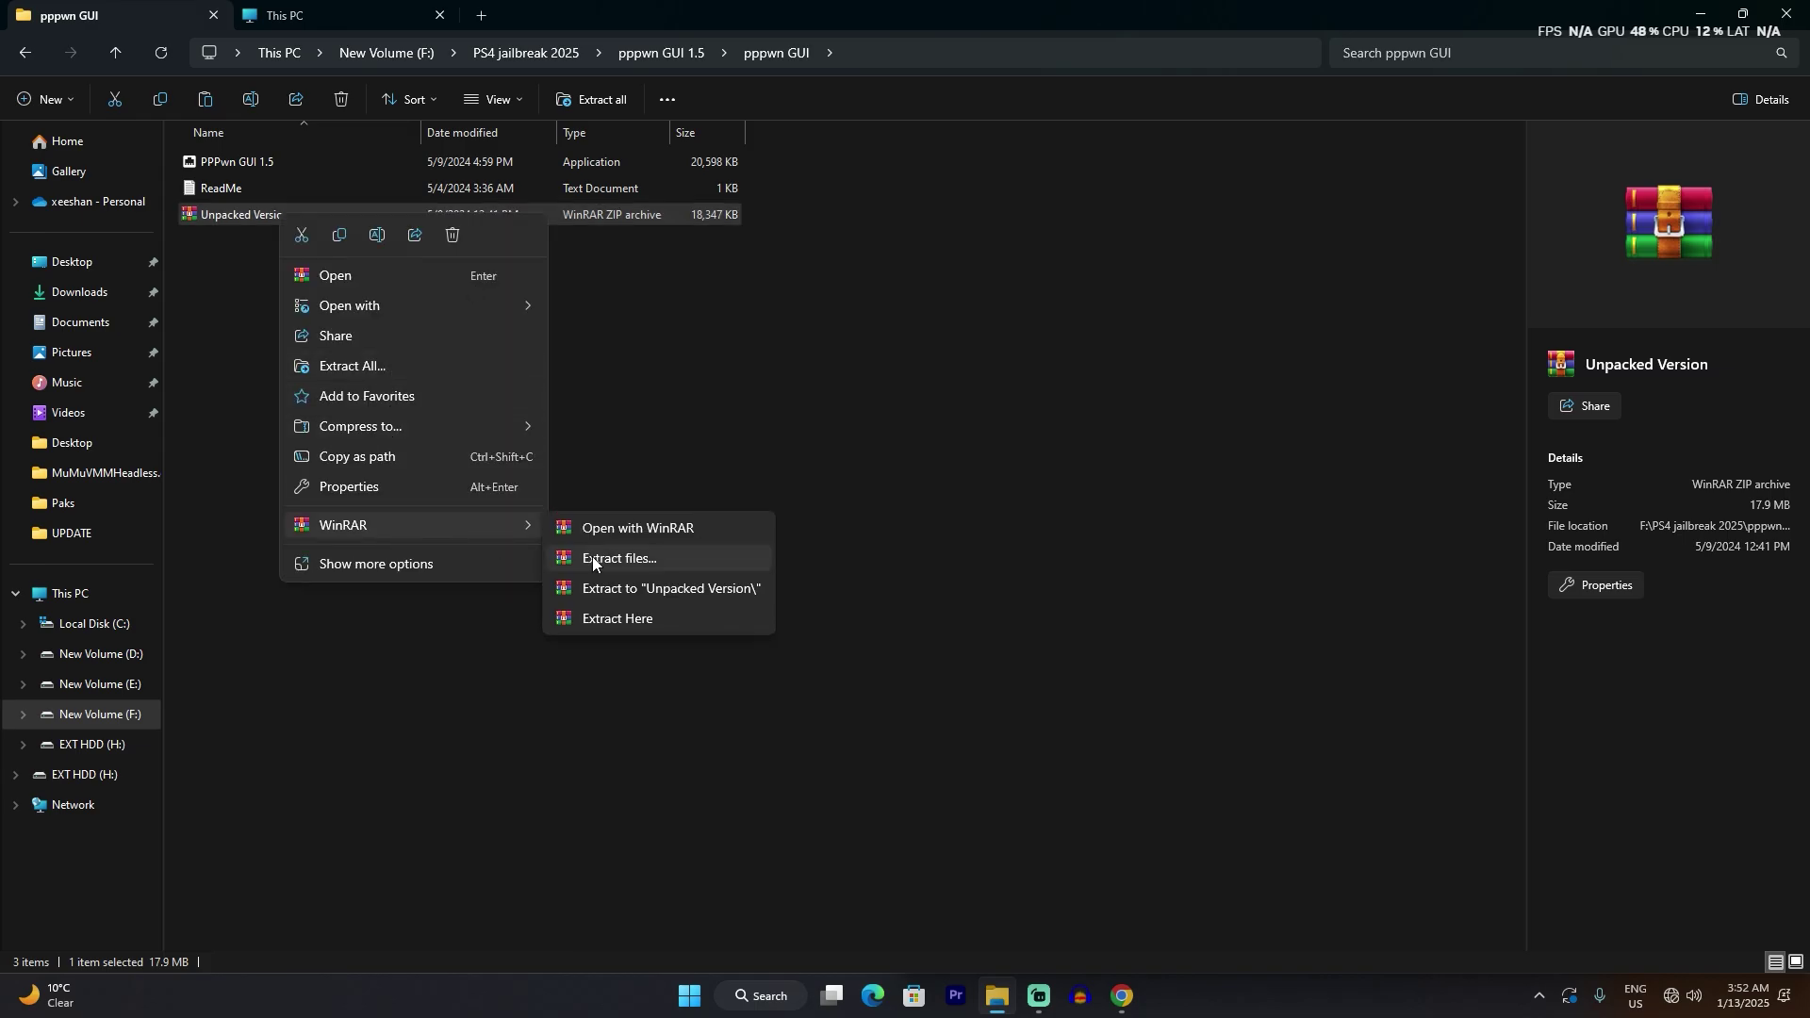
{"action": "left_click", "coordinate": [660, 559]}
{"action": "left_click", "coordinate": [945, 711]}
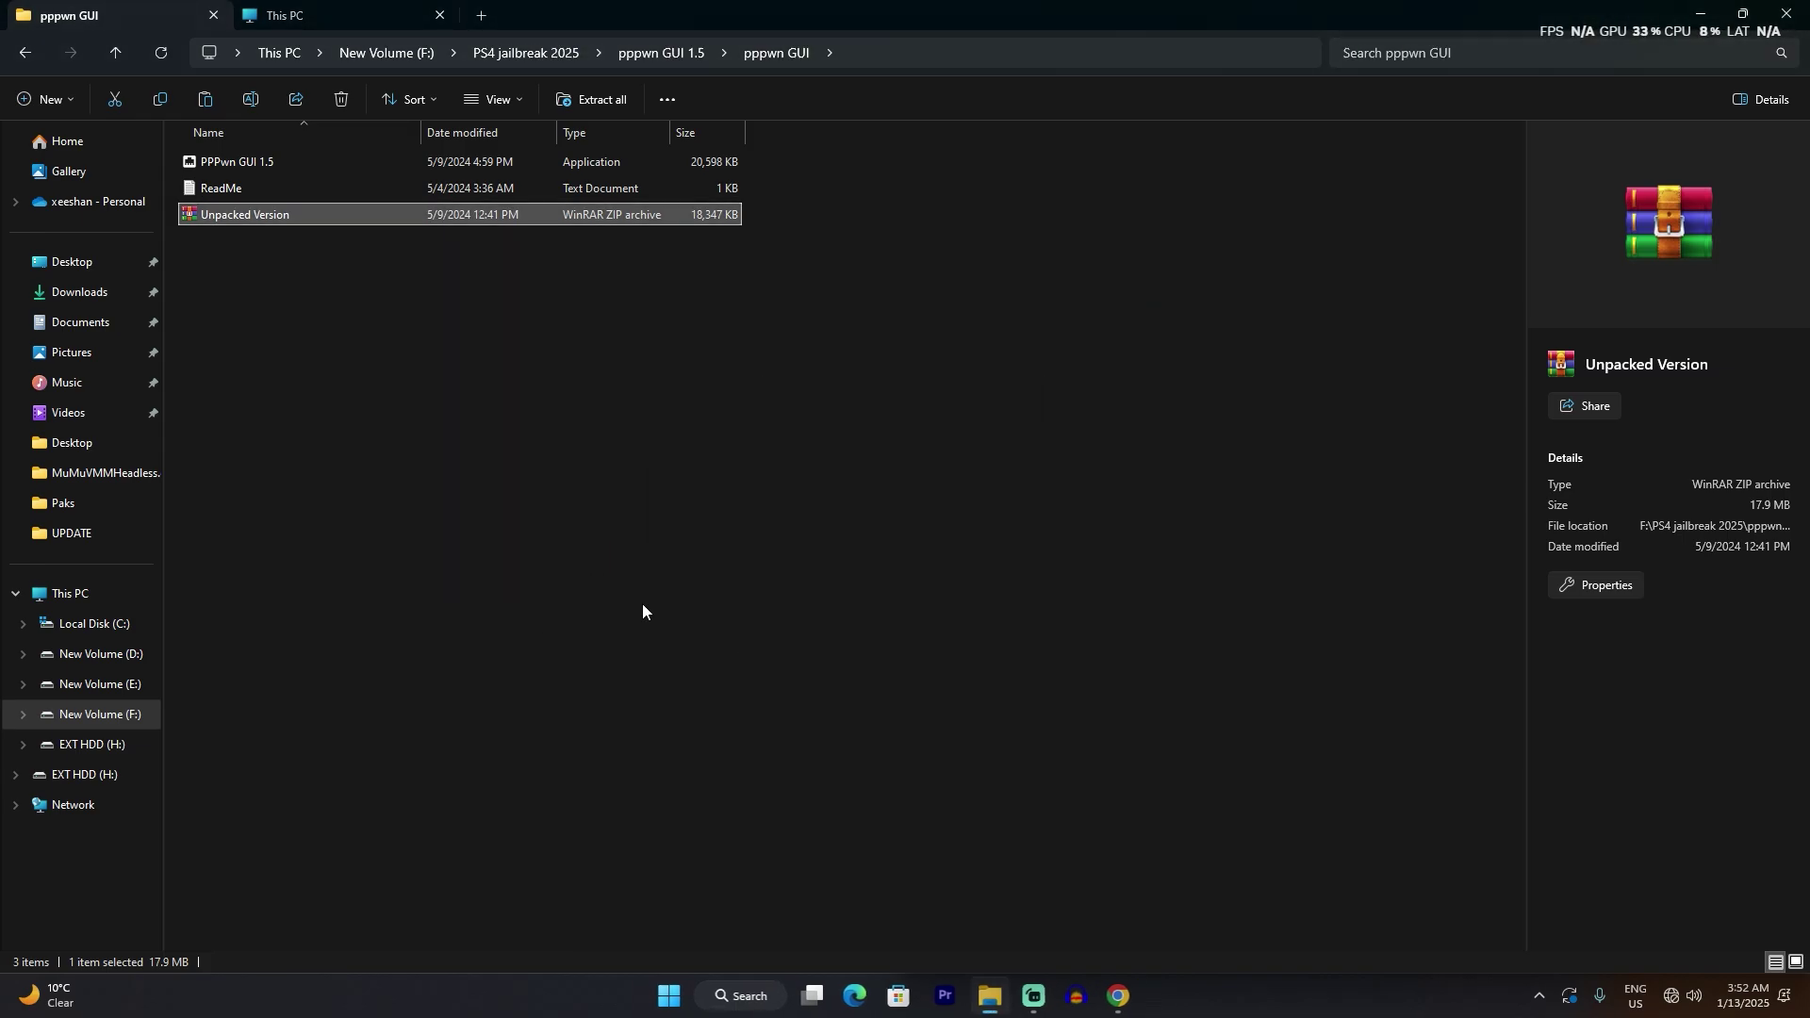
Open the extracted Unpacked Version down to its pppwn folder, look through exploit's stage2 files and return to pppwn.
{"action": "double_click", "coordinate": [254, 244]}
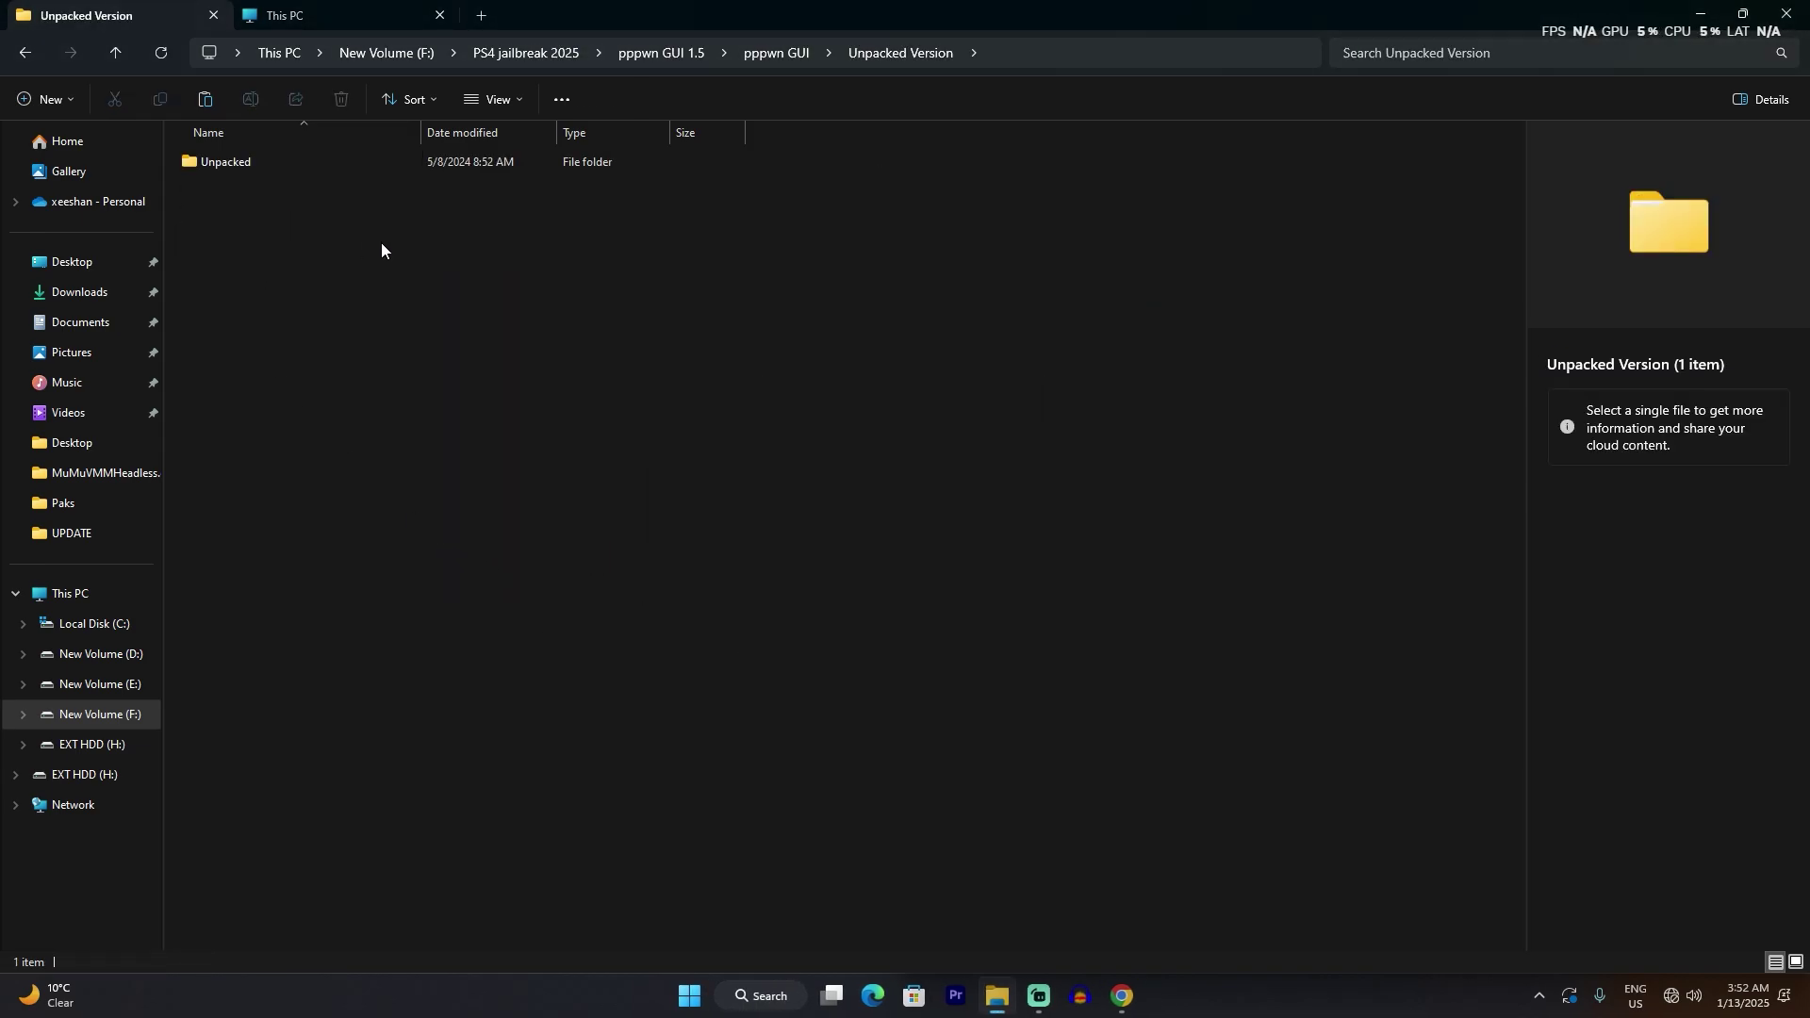
{"action": "double_click", "coordinate": [279, 163]}
{"action": "double_click", "coordinate": [257, 169]}
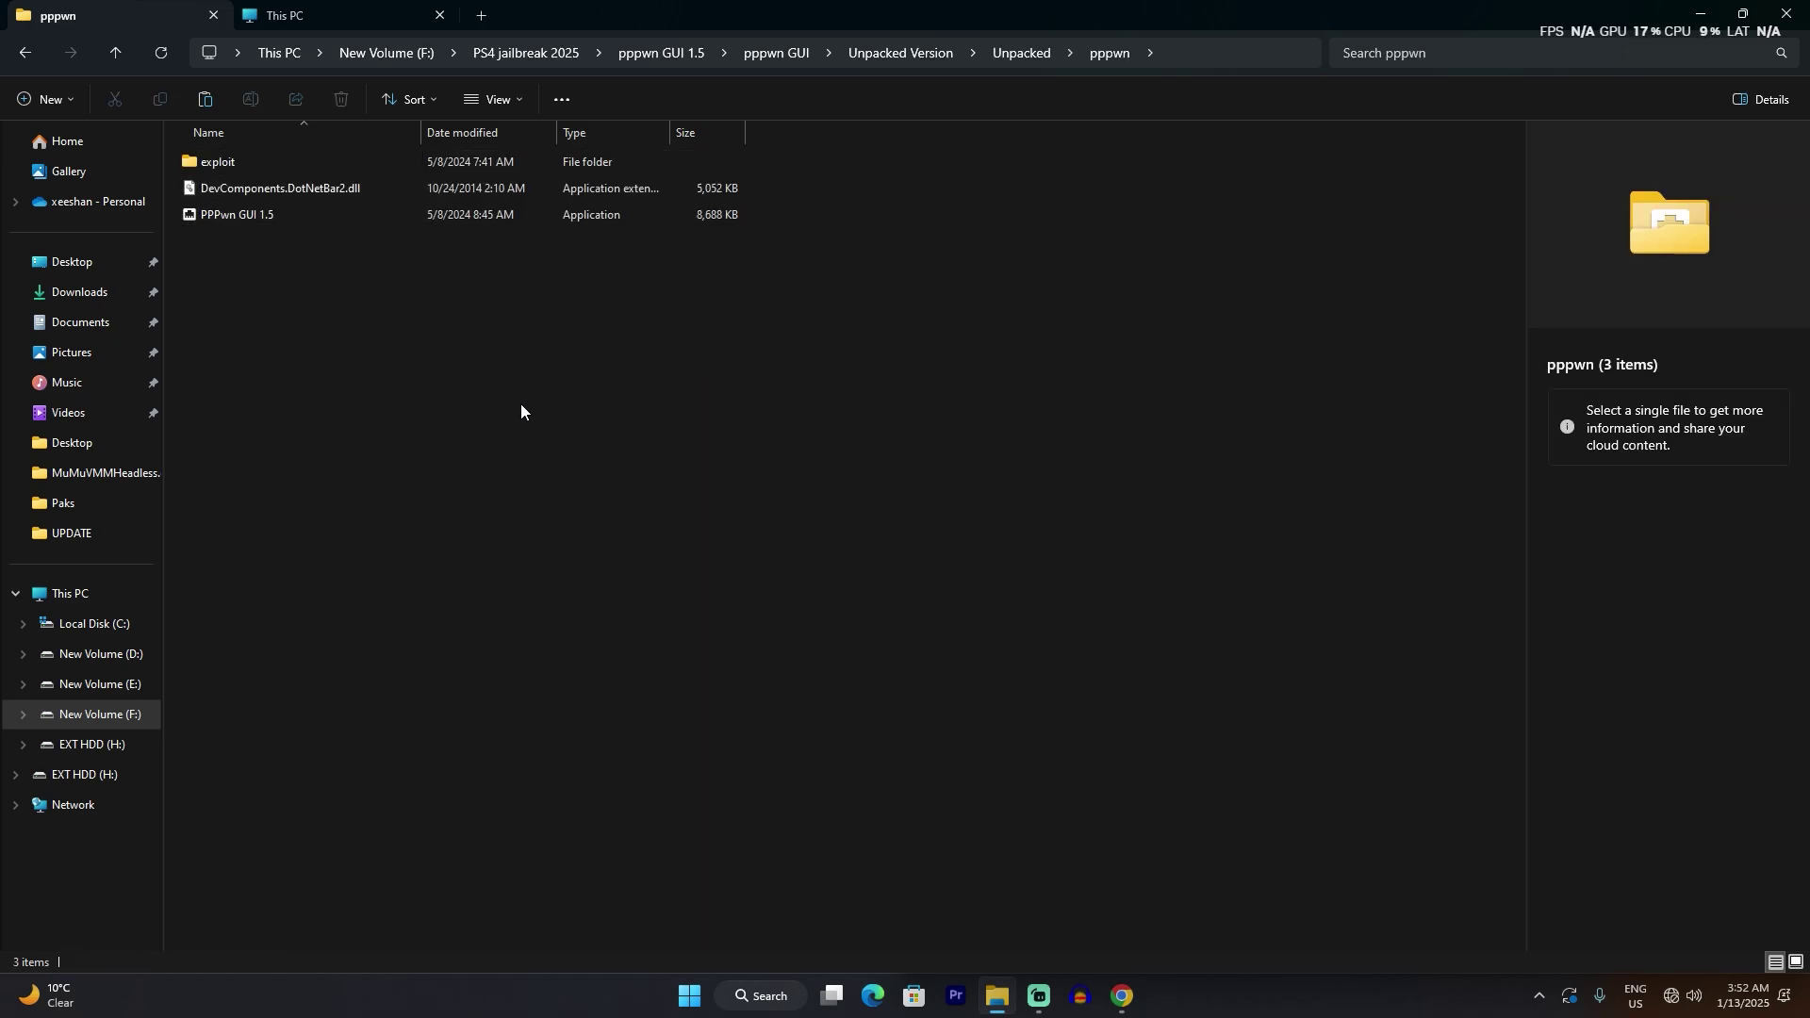
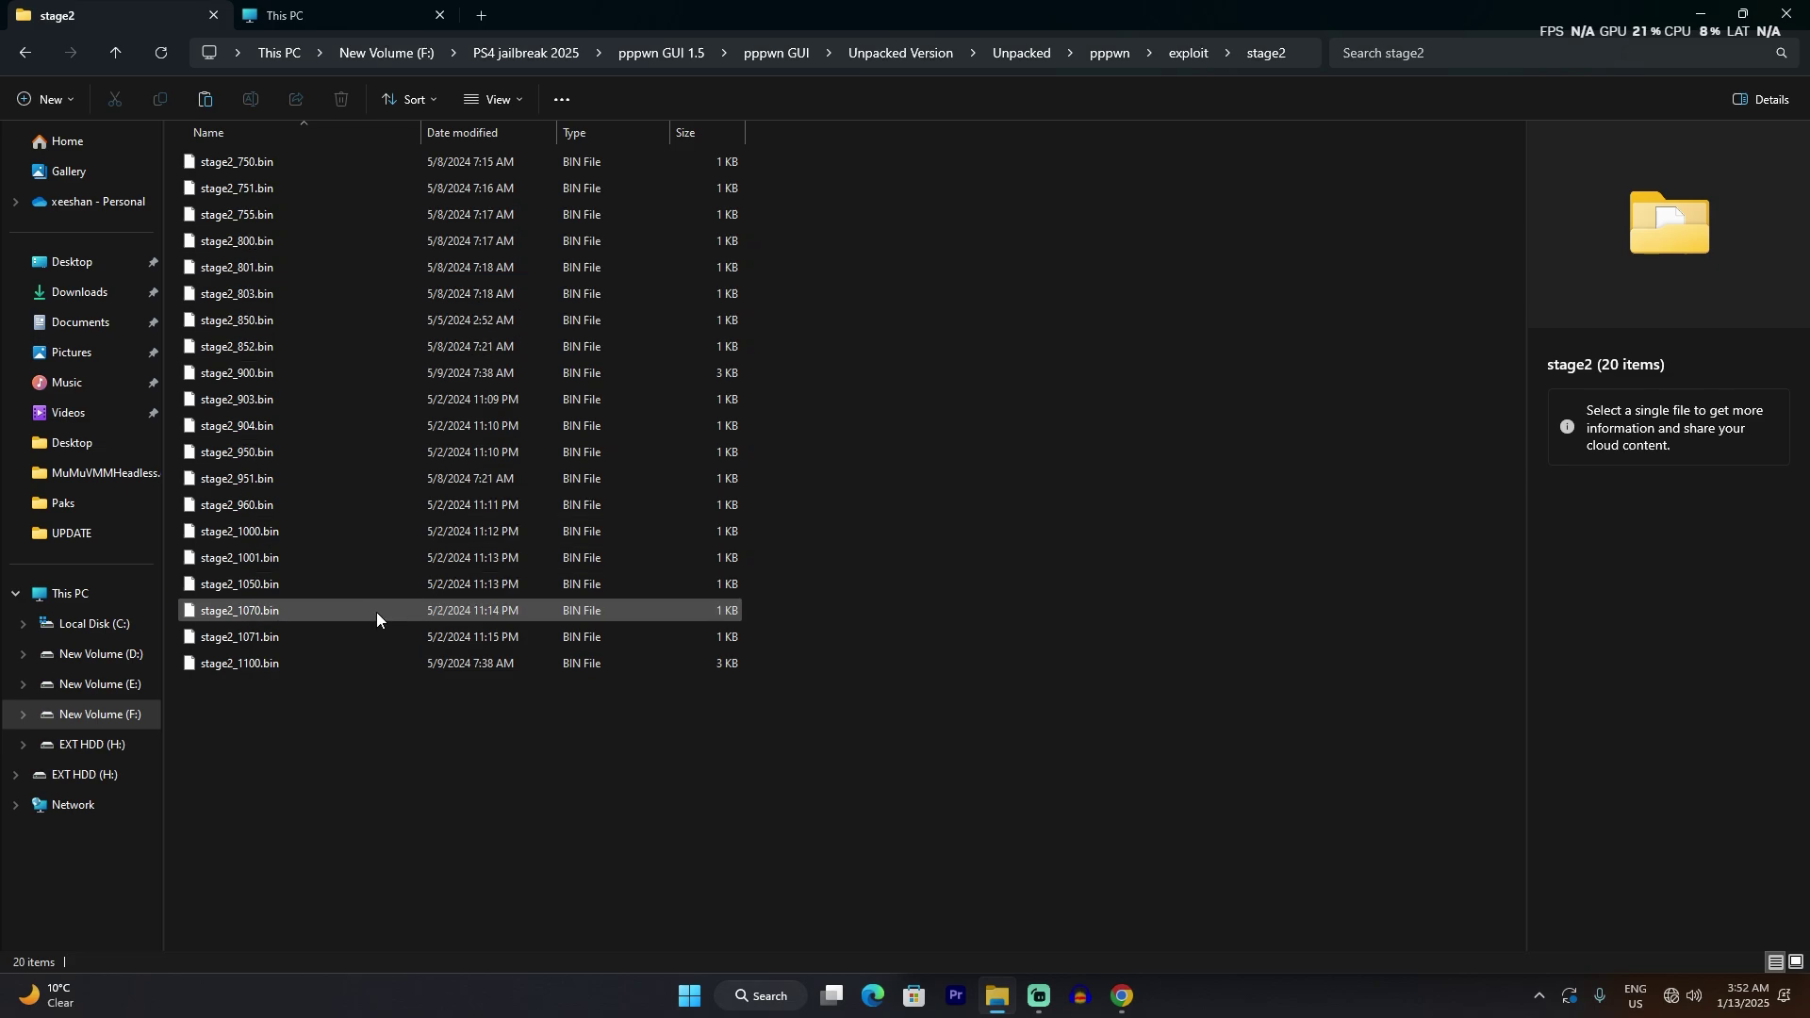
{"action": "left_click", "coordinate": [25, 56]}
{"action": "left_click", "coordinate": [24, 55]}
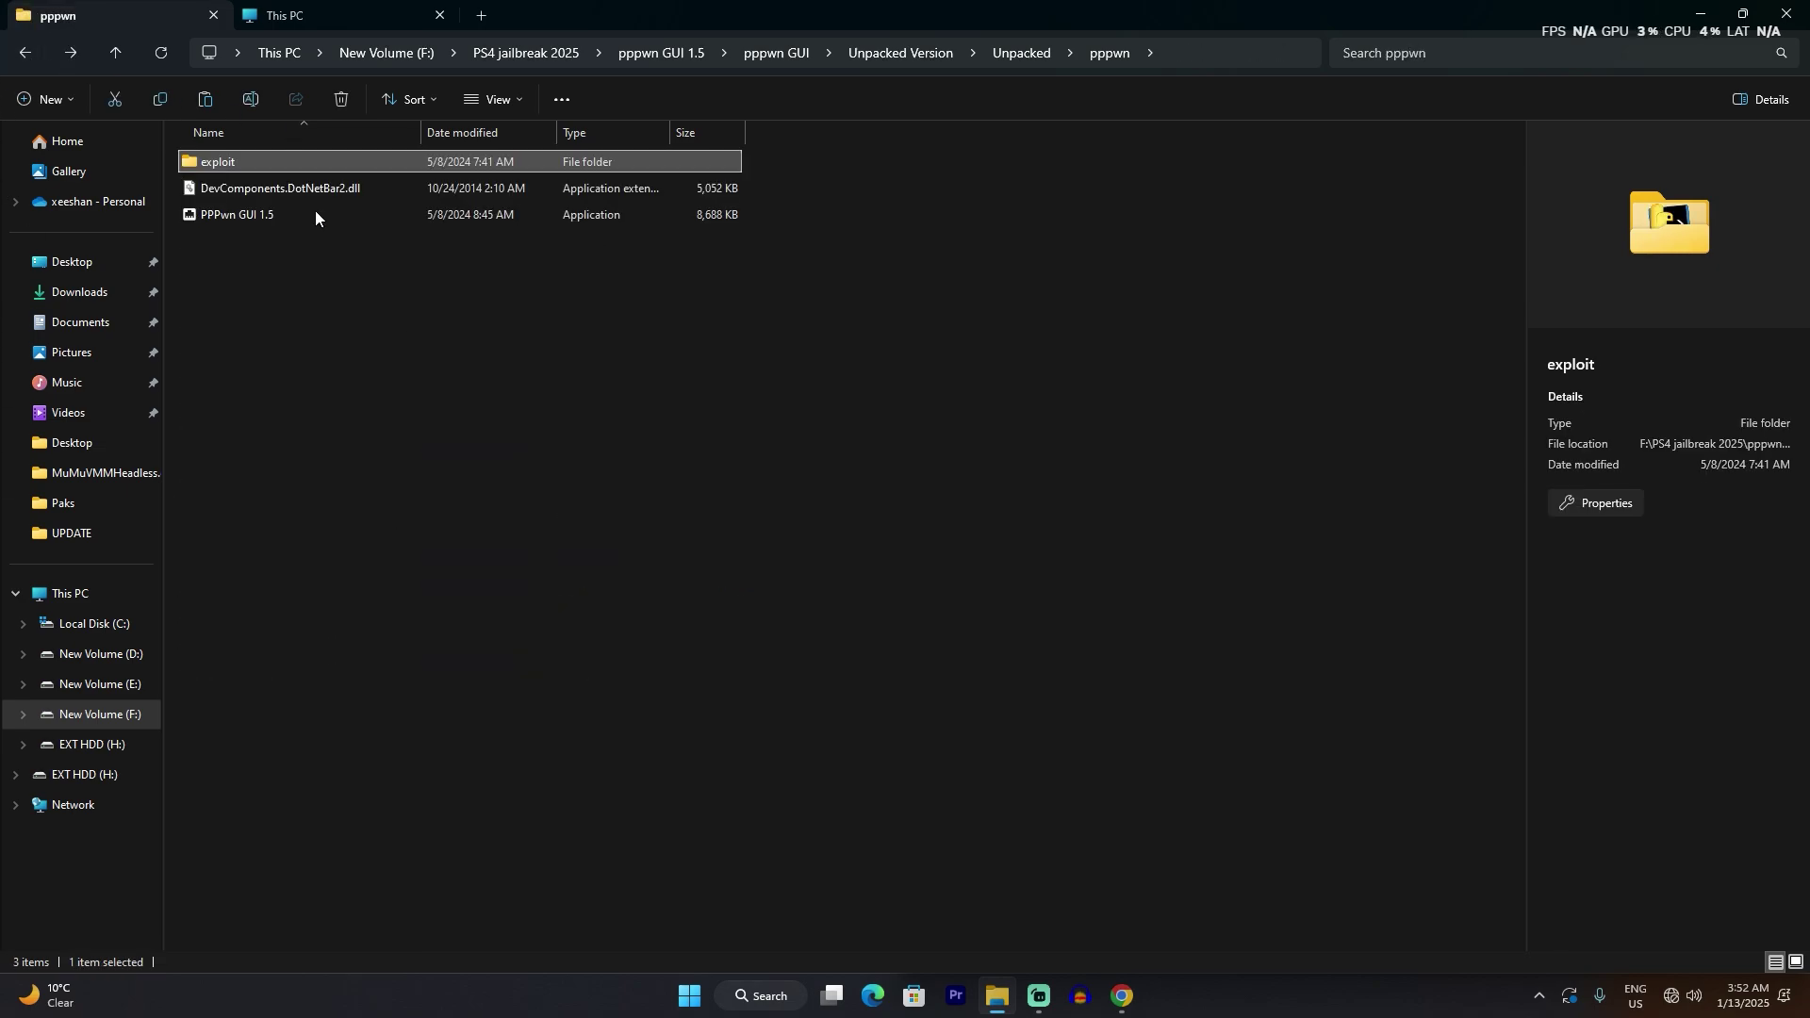
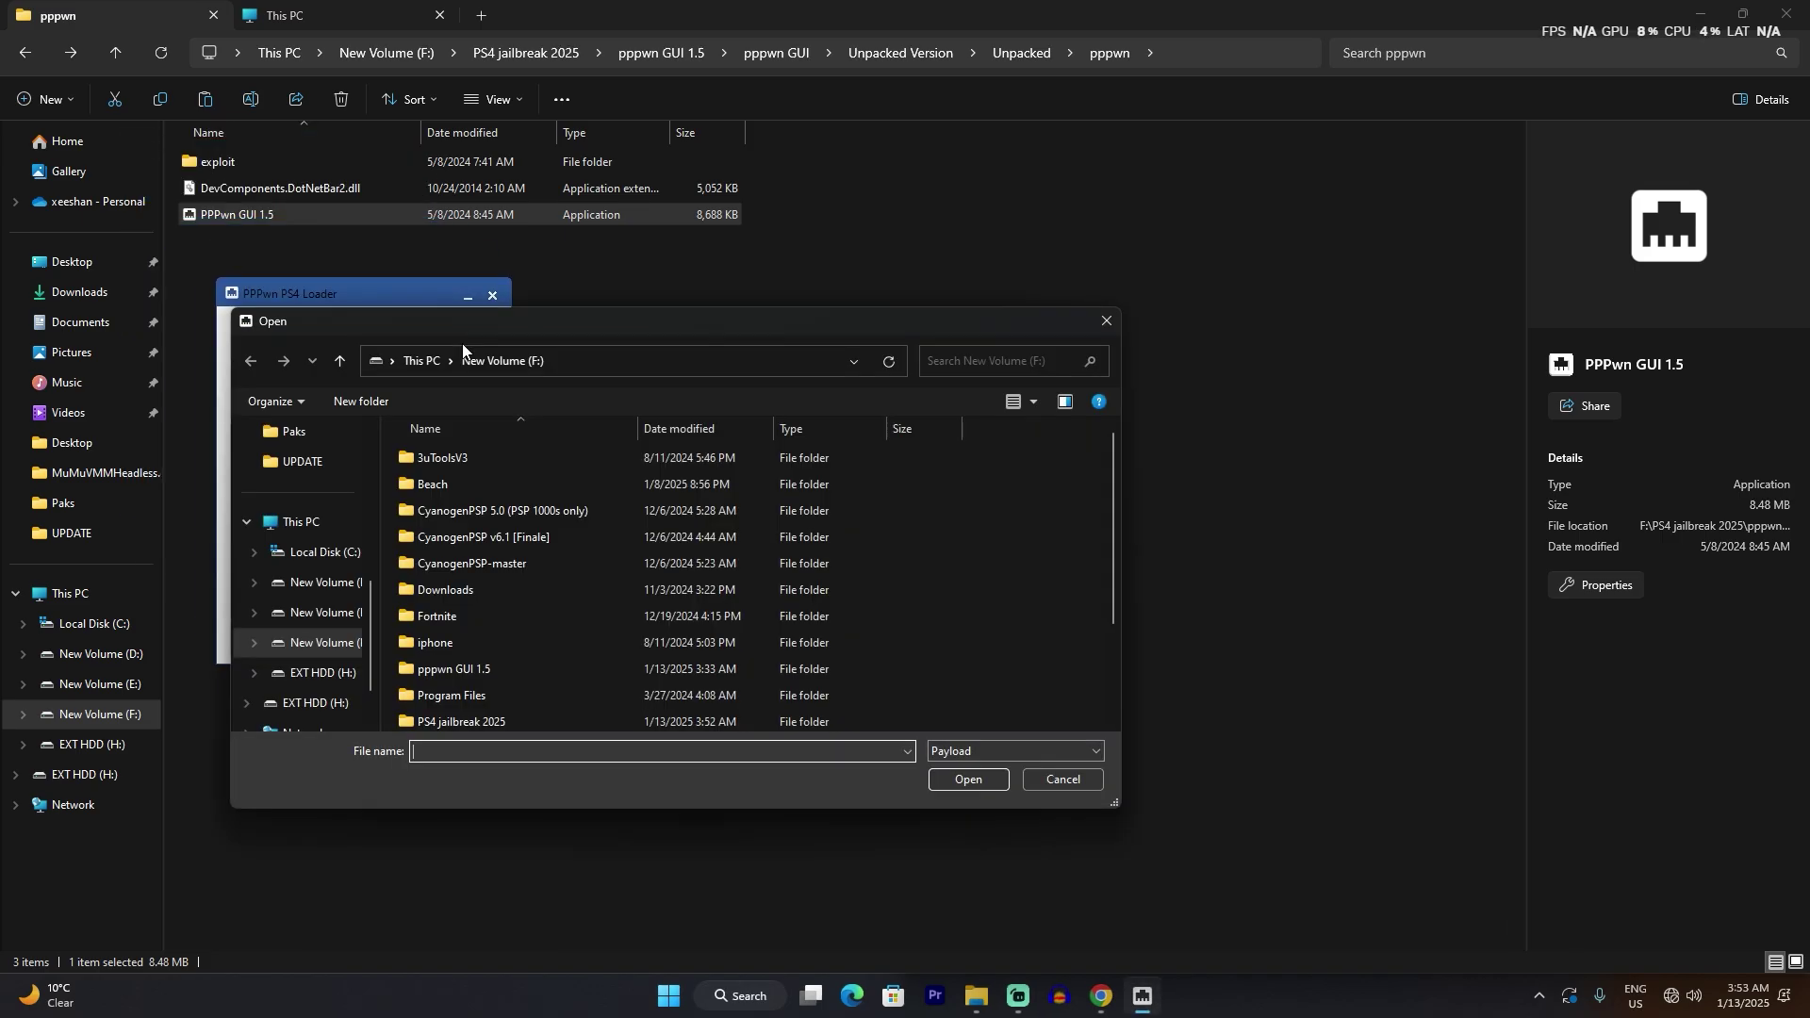
In PPPwn PS4 Loader's payload file dialog, browse from PS4 jailbreak 2025 to the unpacked exploit's stage2 folder and locate stage2_1100.bin.
{"action": "scroll", "coordinate": [577, 488], "scroll_direction": "down", "scroll_amount": 2}
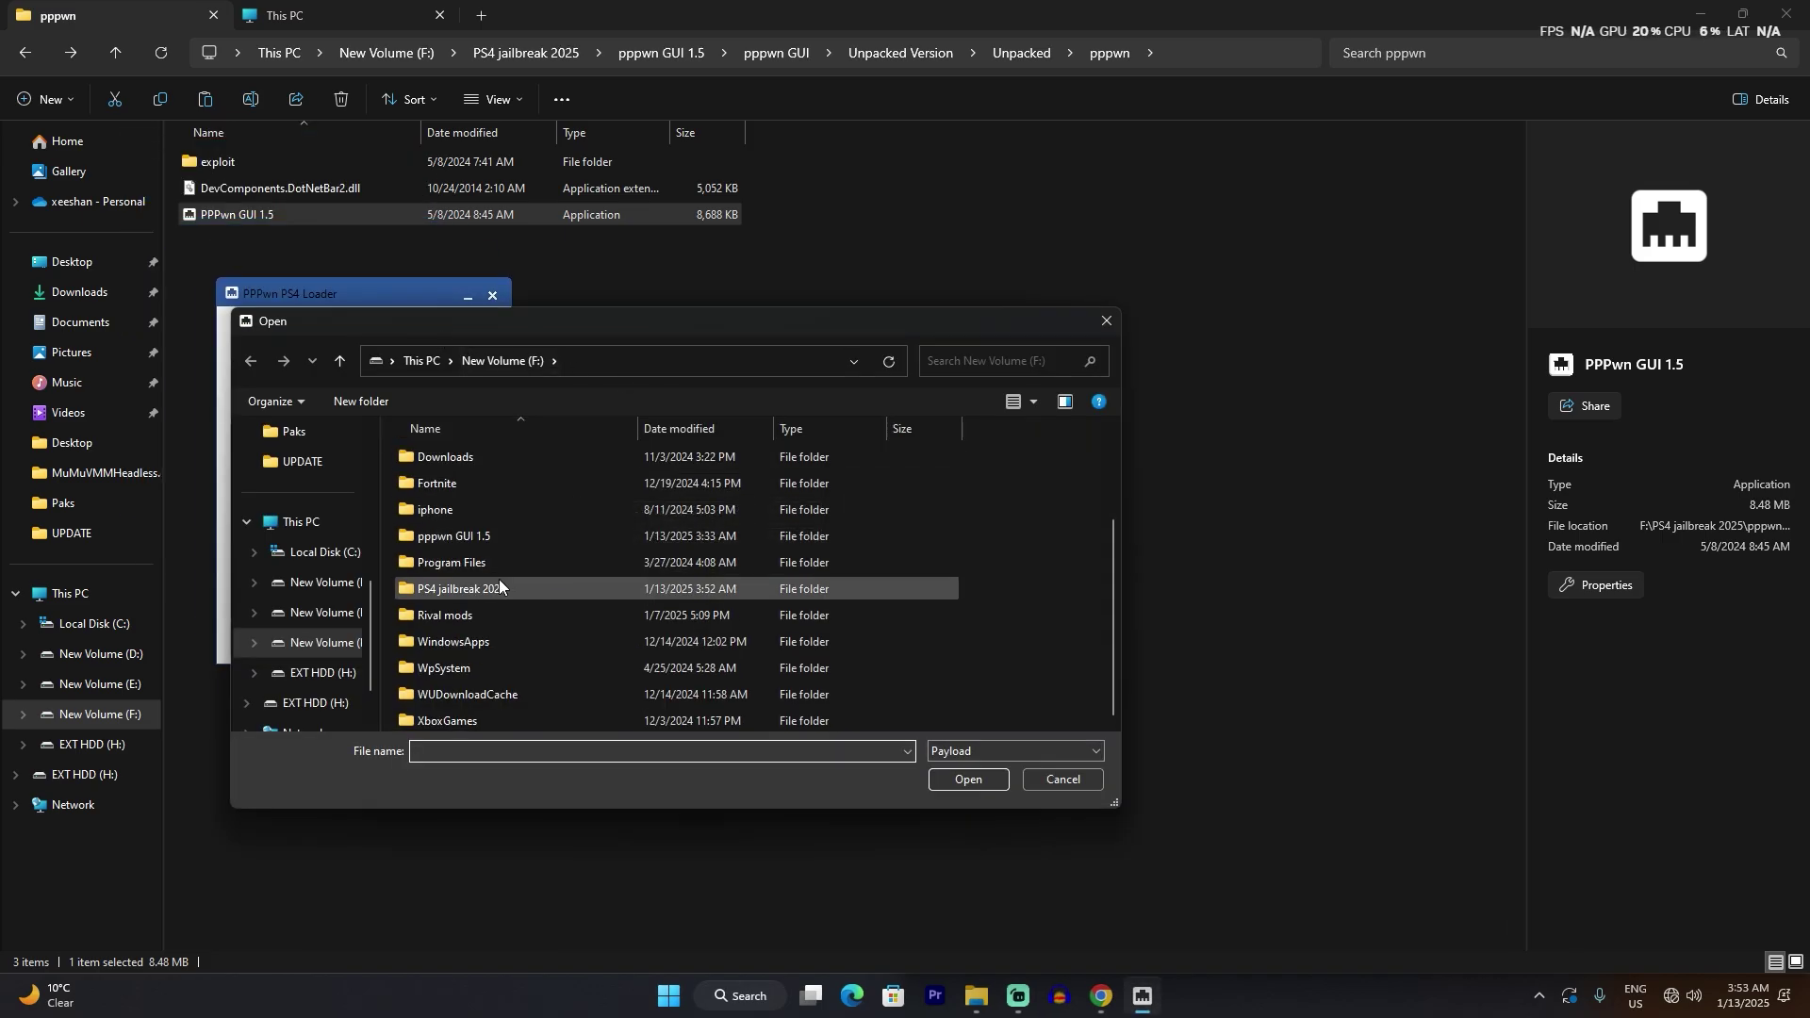
{"action": "double_click", "coordinate": [561, 590]}
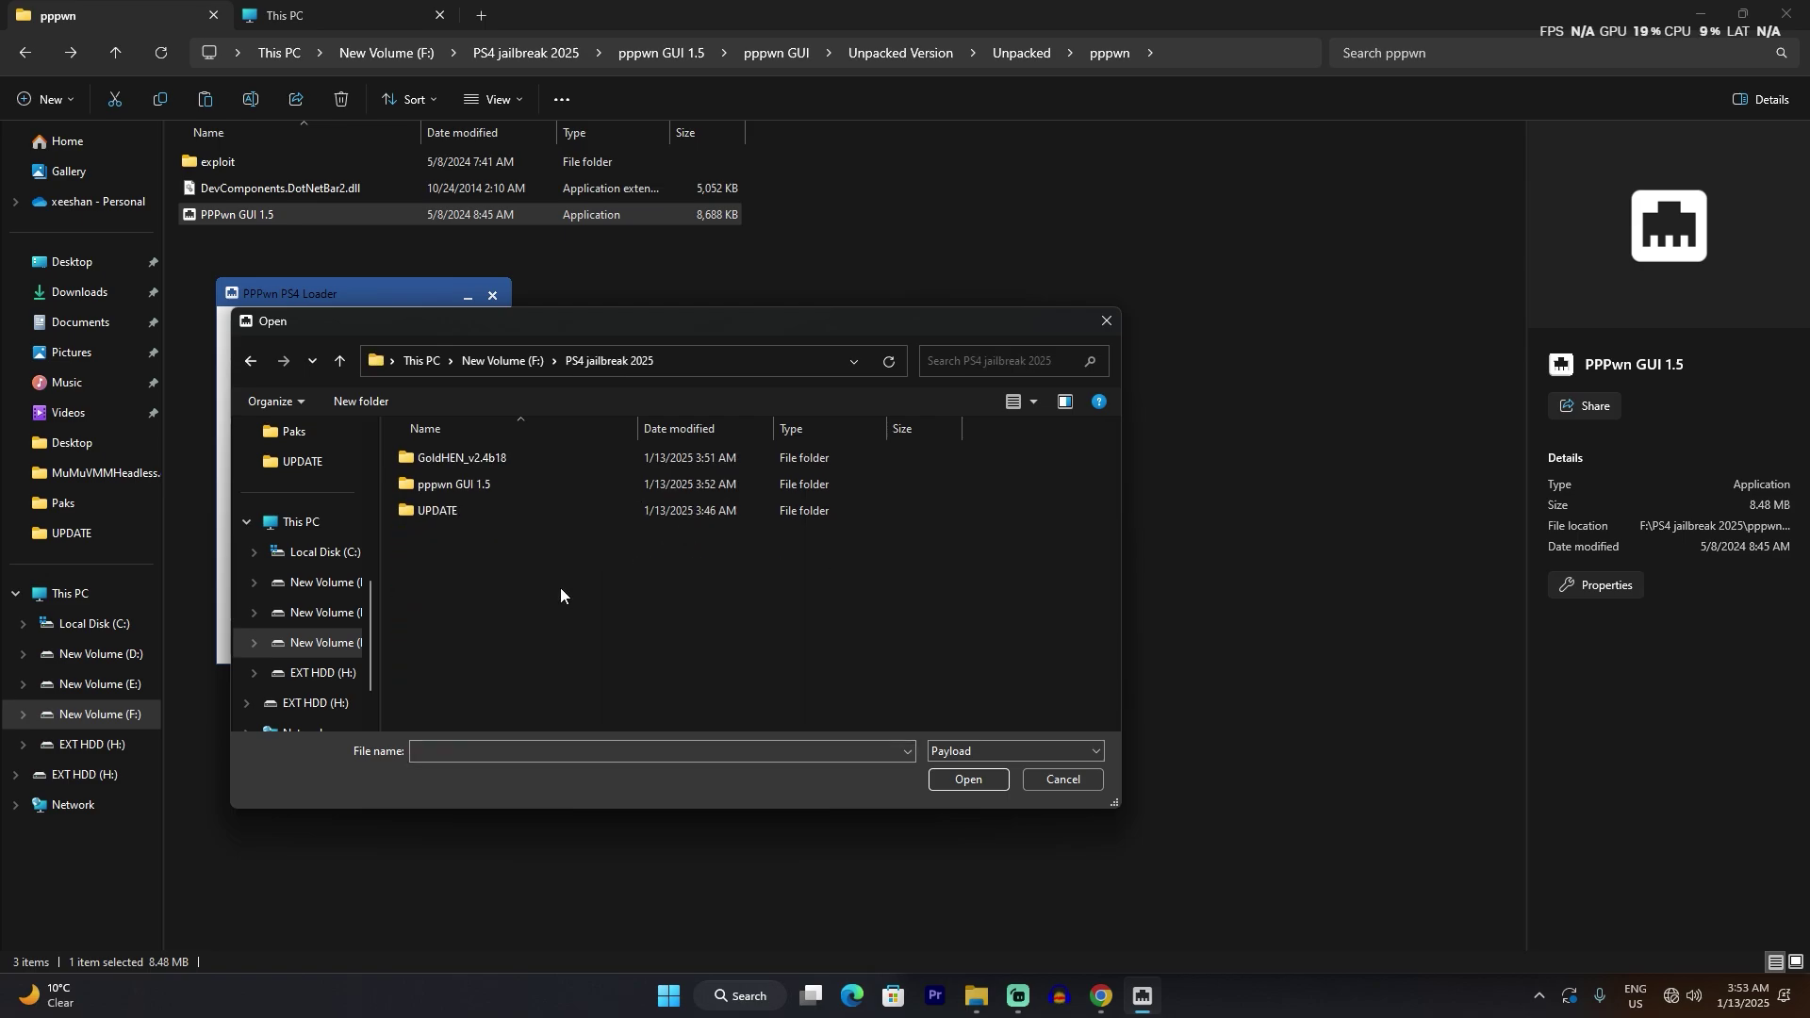
{"action": "double_click", "coordinate": [510, 484]}
{"action": "double_click", "coordinate": [485, 455]}
{"action": "double_click", "coordinate": [513, 458]}
{"action": "double_click", "coordinate": [547, 467]}
{"action": "double_click", "coordinate": [547, 467]}
{"action": "double_click", "coordinate": [547, 466]}
{"action": "double_click", "coordinate": [504, 481]}
{"action": "scroll", "coordinate": [618, 513], "scroll_direction": "down", "scroll_amount": 5}
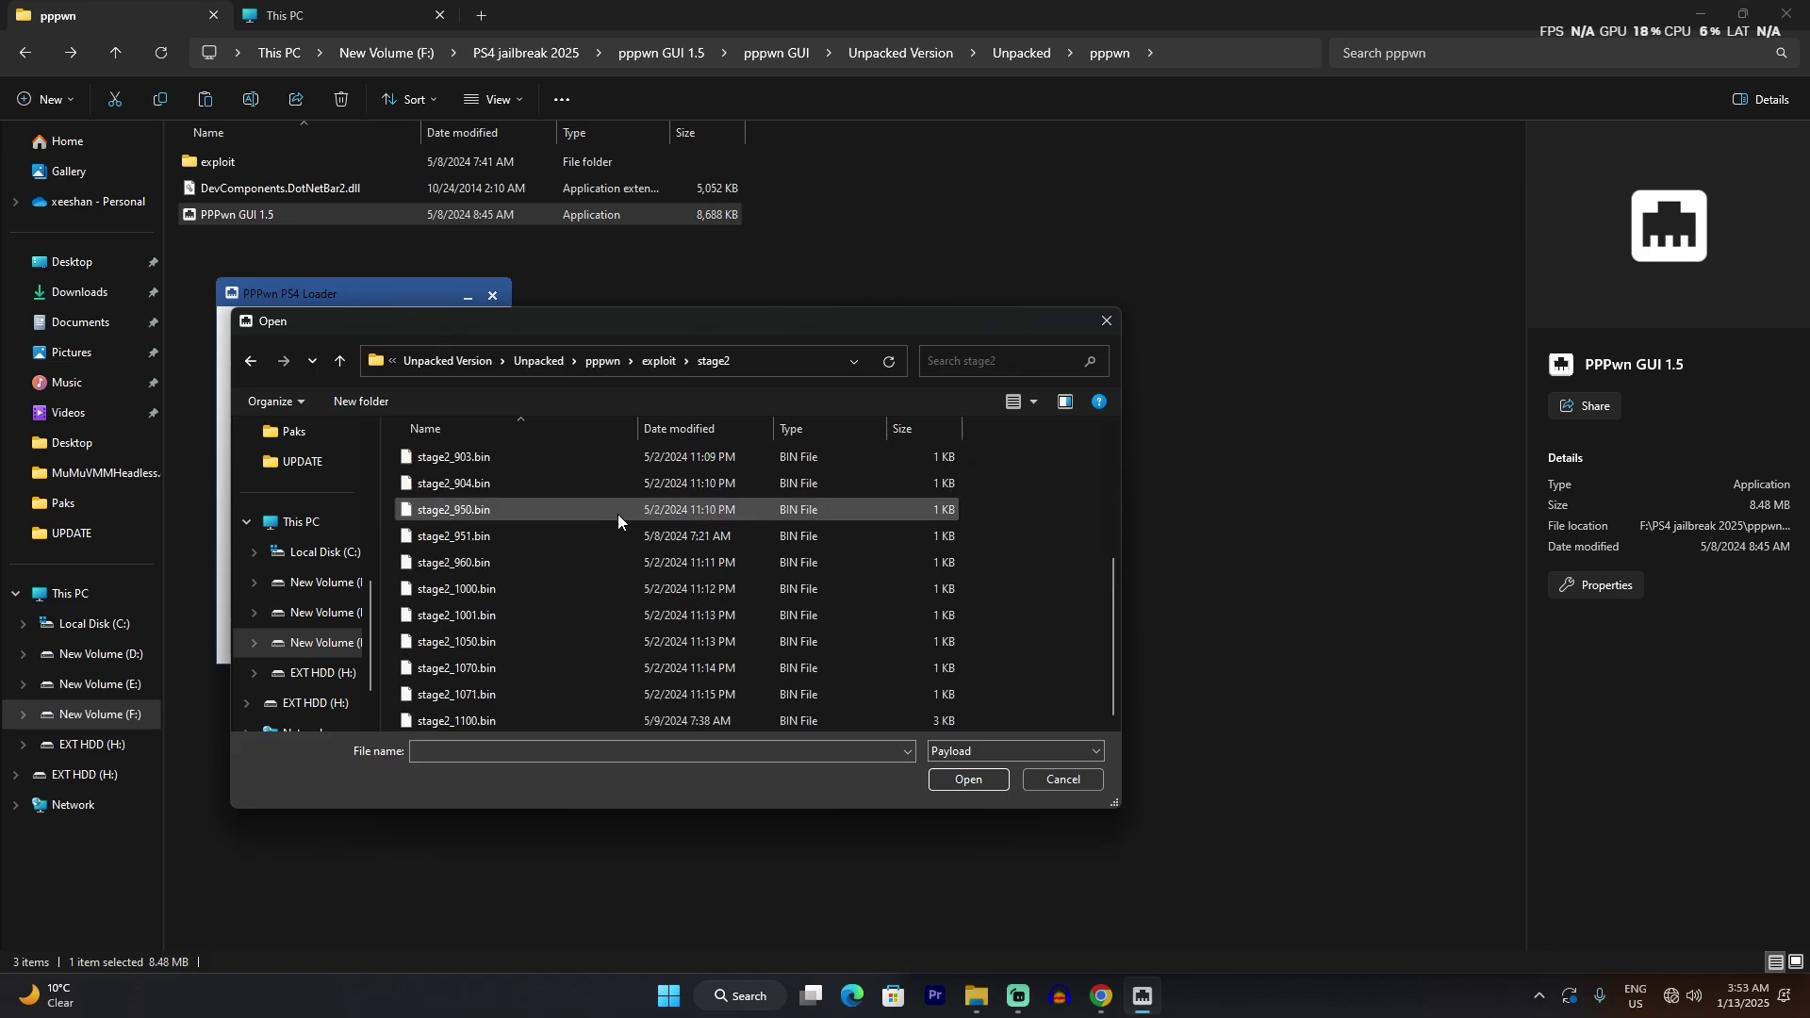
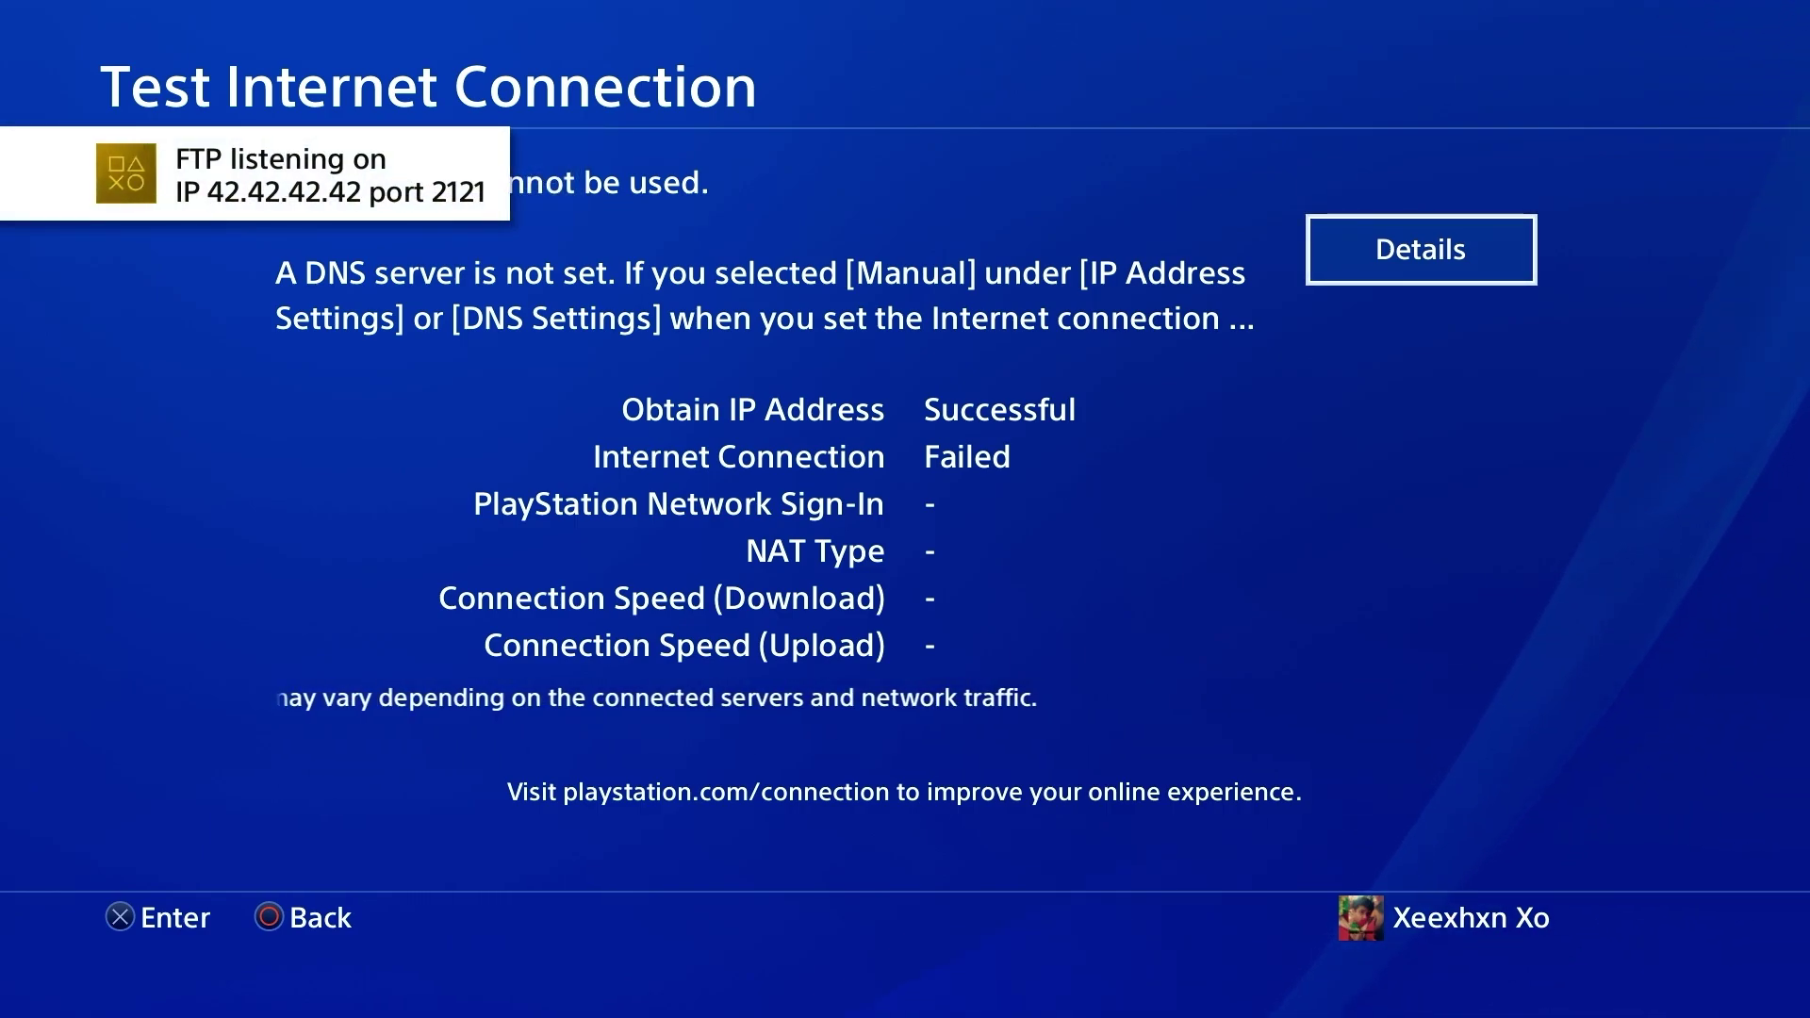
Leave the PS4's Internet connection test and go to the GoldHEN entry in the home screen's function area.
{"action": "key", "text": "Escape"}
{"action": "key", "text": "Escape"}
{"action": "key", "text": "Escape"}
{"action": "key", "text": "Down"}
{"action": "key", "text": "Up"}
{"action": "key", "text": "Left"}
{"action": "key", "text": "Left"}
{"action": "key", "text": "Left"}
{"action": "key", "text": "Left"}
{"action": "key", "text": "Left"}
{"action": "key", "text": "Left"}
{"action": "key", "text": "Left"}
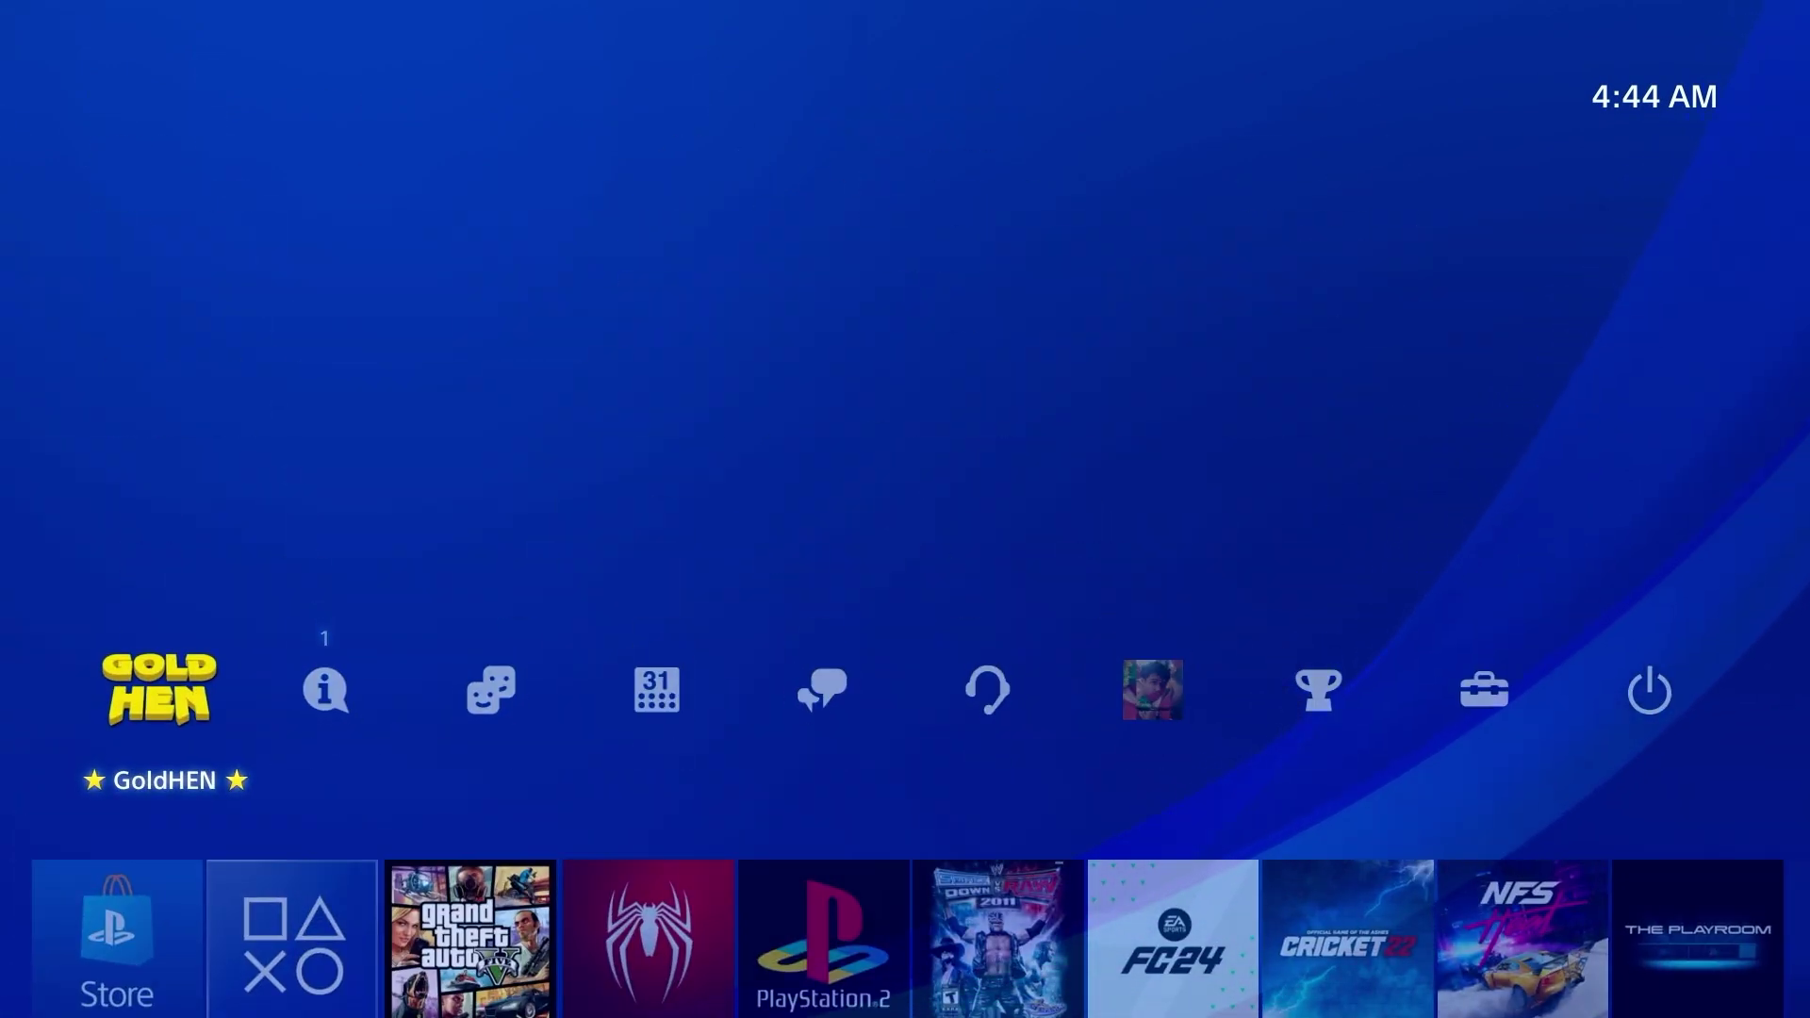
Look through the options of the GoldHEN menu and return to the home screen.
{"action": "key", "text": "Return"}
{"action": "key", "text": "Down"}
{"action": "key", "text": "Down"}
{"action": "key", "text": "Down"}
{"action": "key", "text": "Down"}
{"action": "key", "text": "Down"}
{"action": "key", "text": "Down"}
{"action": "key", "text": "Down"}
{"action": "key", "text": "Up"}
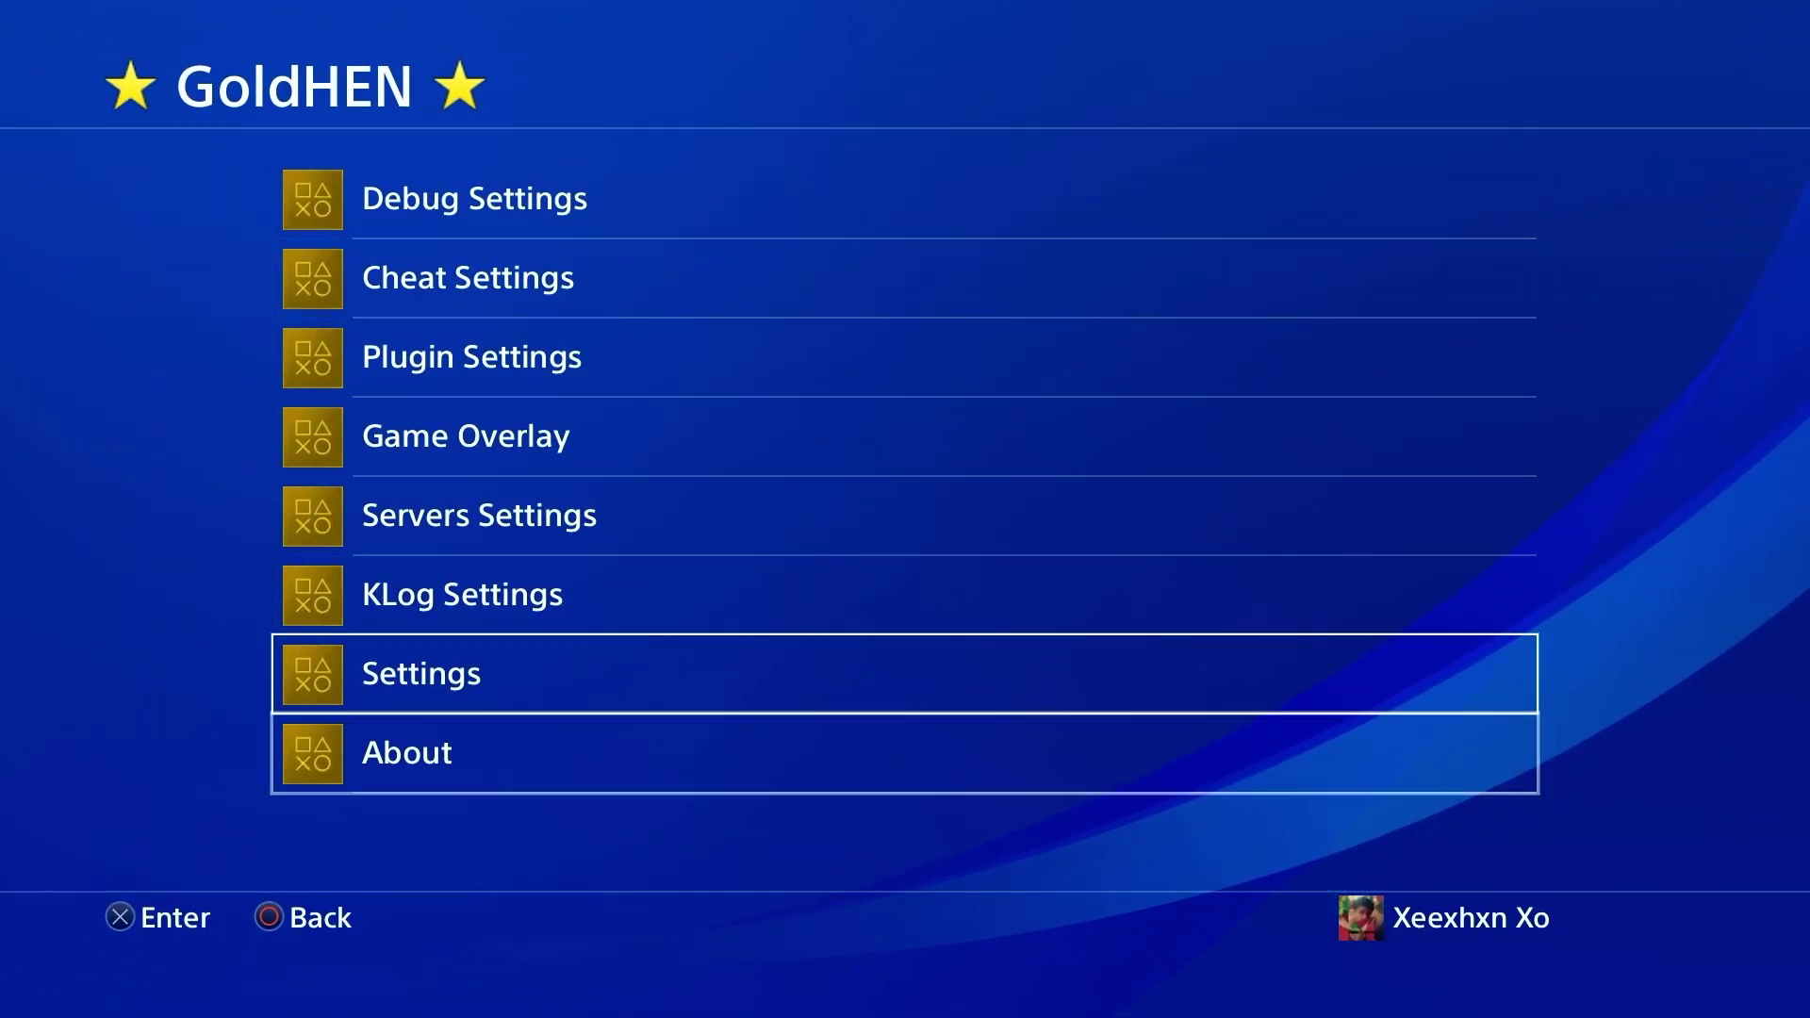
{"action": "key", "text": "Escape"}
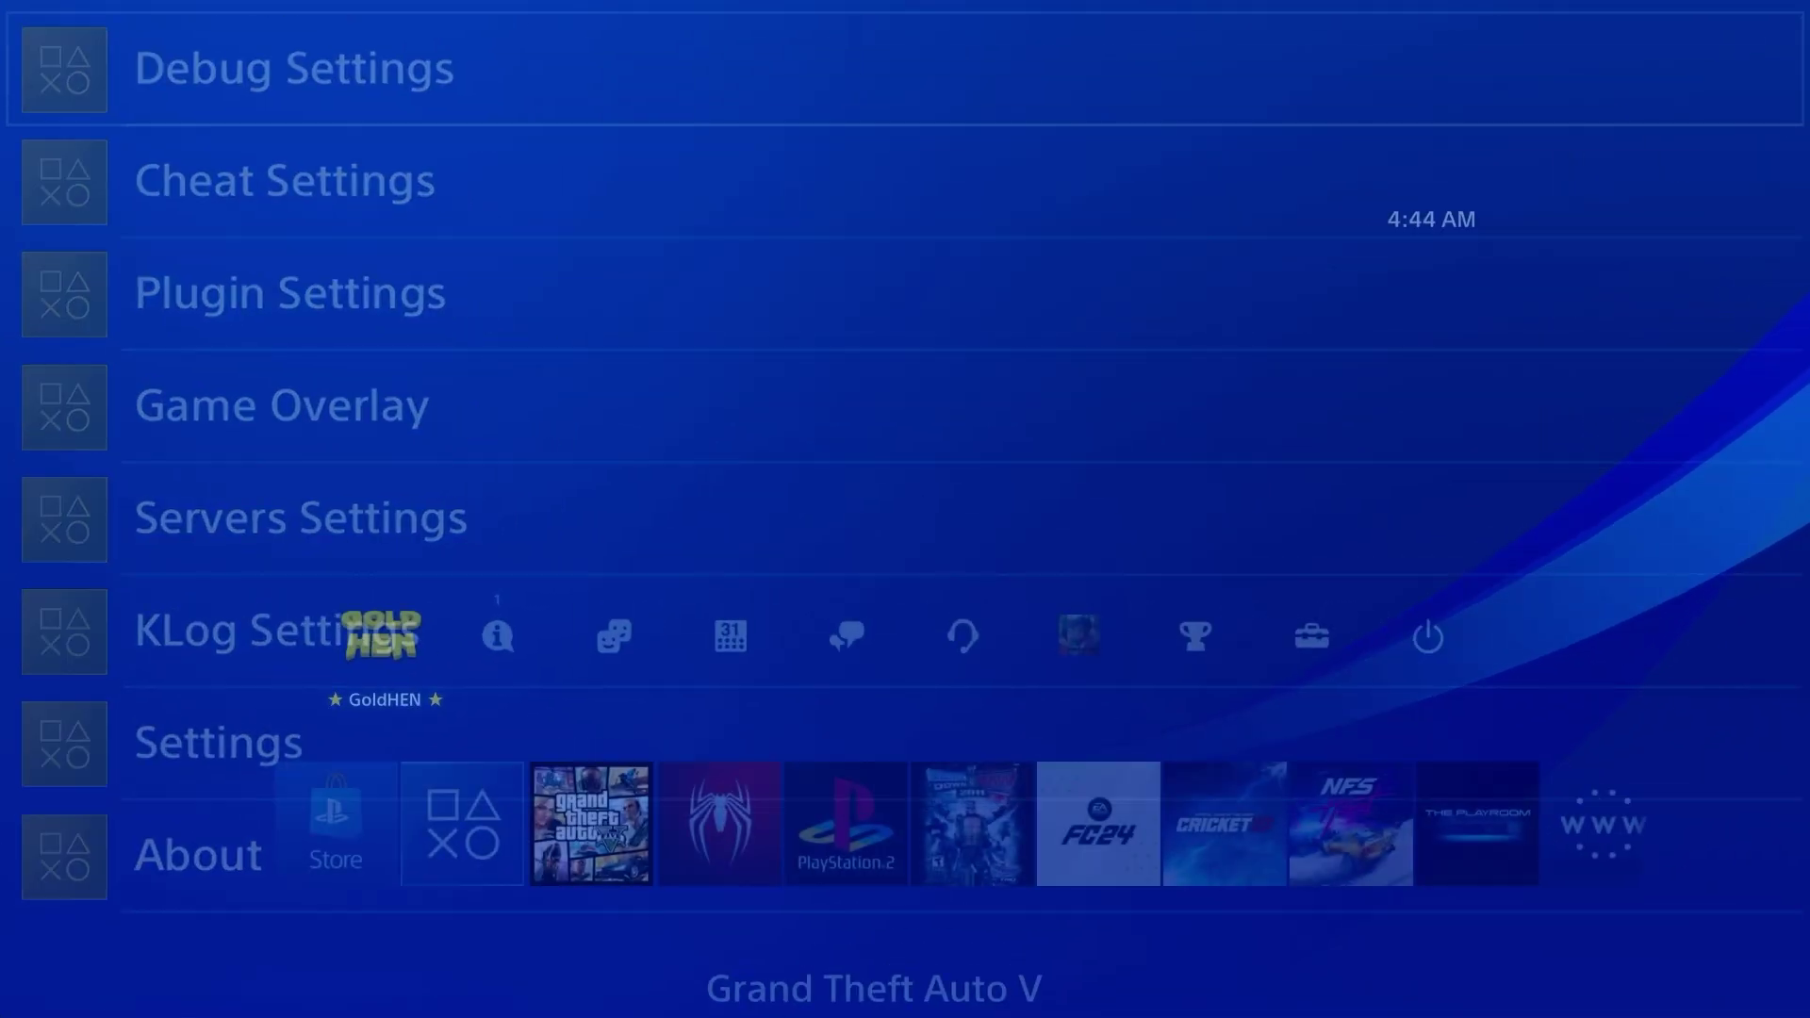
Open the GoldHEN menu through the console's Settings.
{"action": "key", "text": "Right"}
{"action": "key", "text": "Right"}
{"action": "key", "text": "Right"}
{"action": "key", "text": "Right"}
{"action": "key", "text": "Right"}
{"action": "key", "text": "Right"}
{"action": "key", "text": "Right"}
{"action": "key", "text": "Right"}
{"action": "key", "text": "Return"}
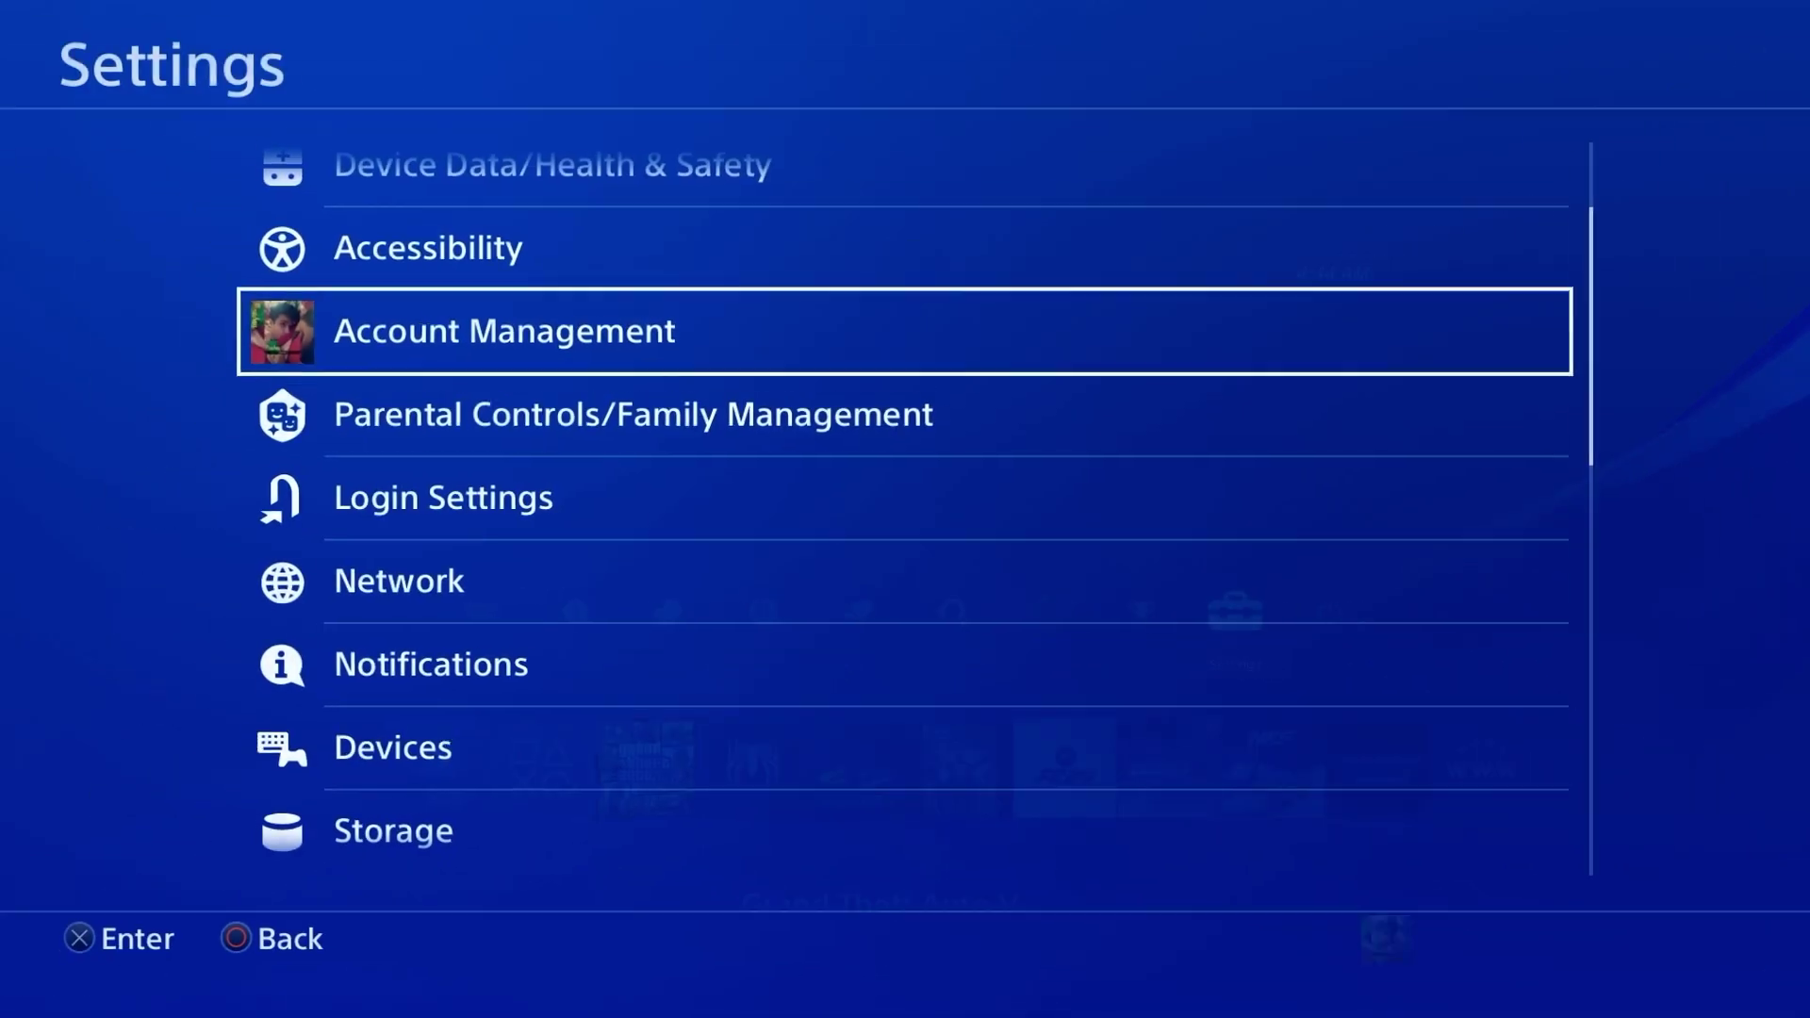
{"action": "key", "text": "Up"}
{"action": "key", "text": "Up"}
{"action": "key", "text": "Up"}
{"action": "key", "text": "Up"}
{"action": "key", "text": "Return"}
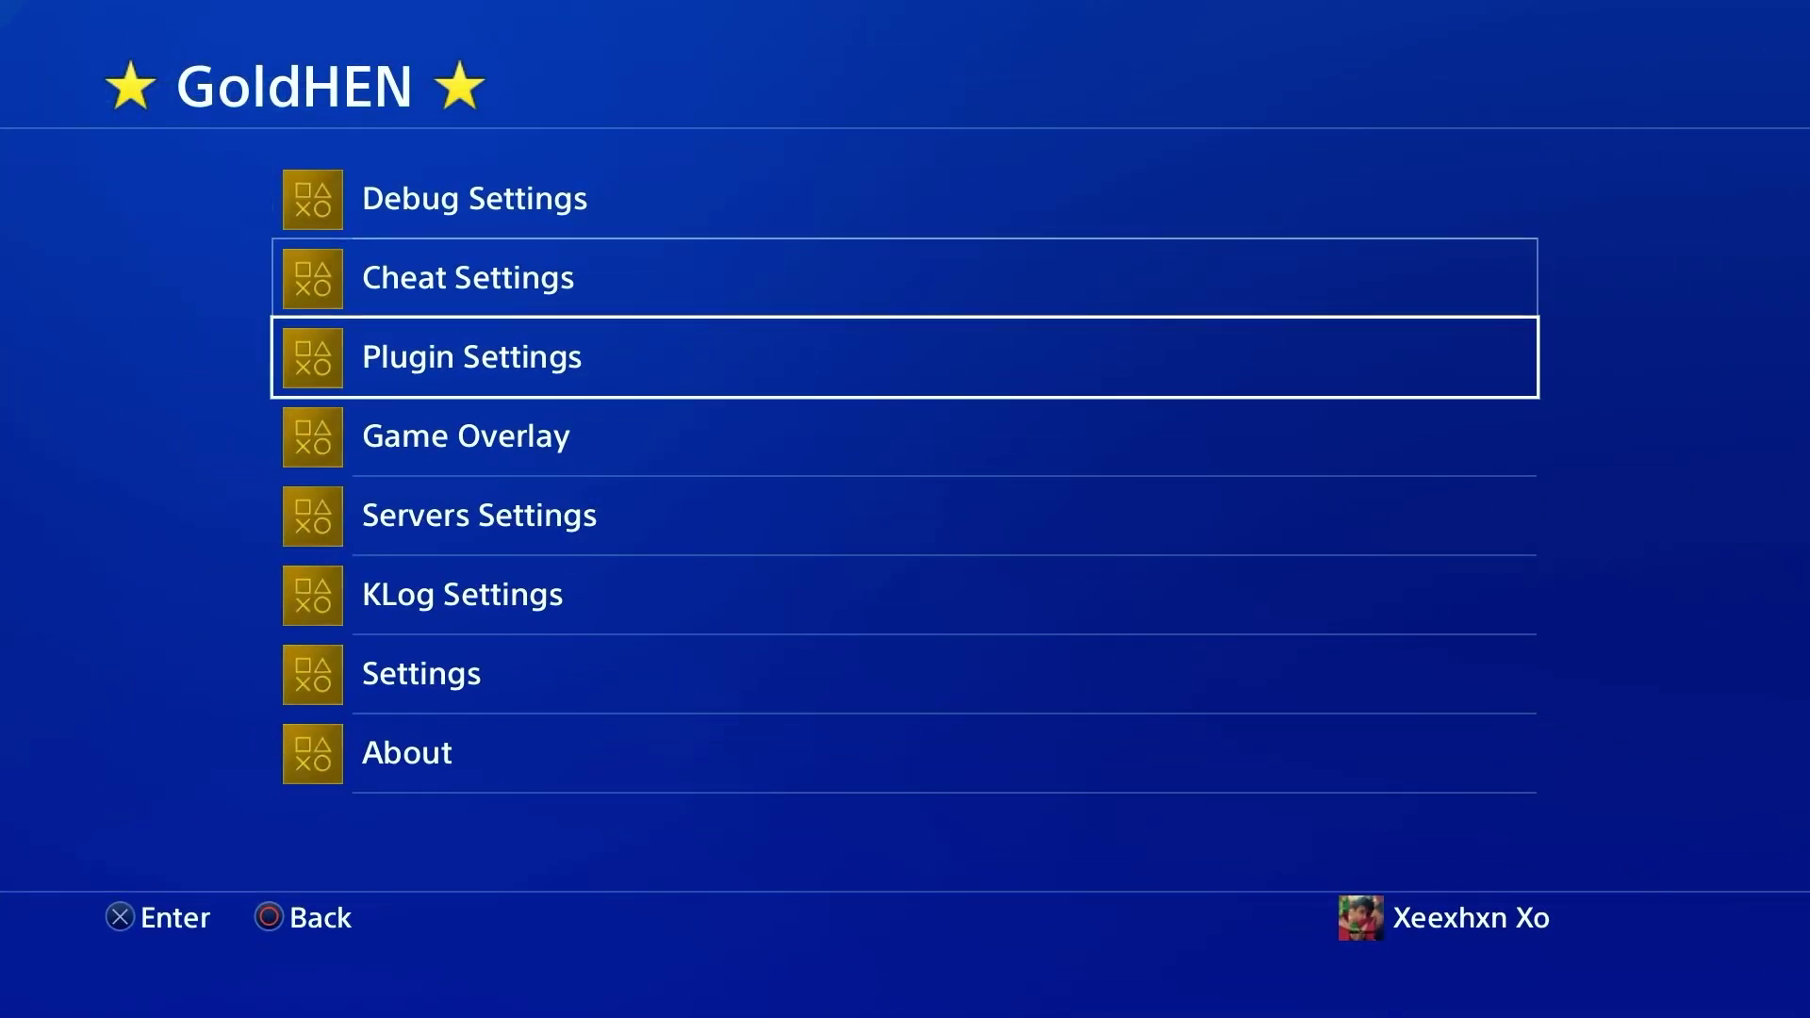
Examine the GoldHEN menu's entries, including Cheat Settings, Plugin Settings, Game Overlay and Servers Settings.
{"action": "key", "text": "Down"}
{"action": "key", "text": "Down"}
{"action": "key", "text": "Down"}
{"action": "key", "text": "Down"}
{"action": "key", "text": "Down"}
{"action": "key", "text": "Up"}
{"action": "key", "text": "Up"}
{"action": "key", "text": "Up"}
{"action": "key", "text": "Up"}
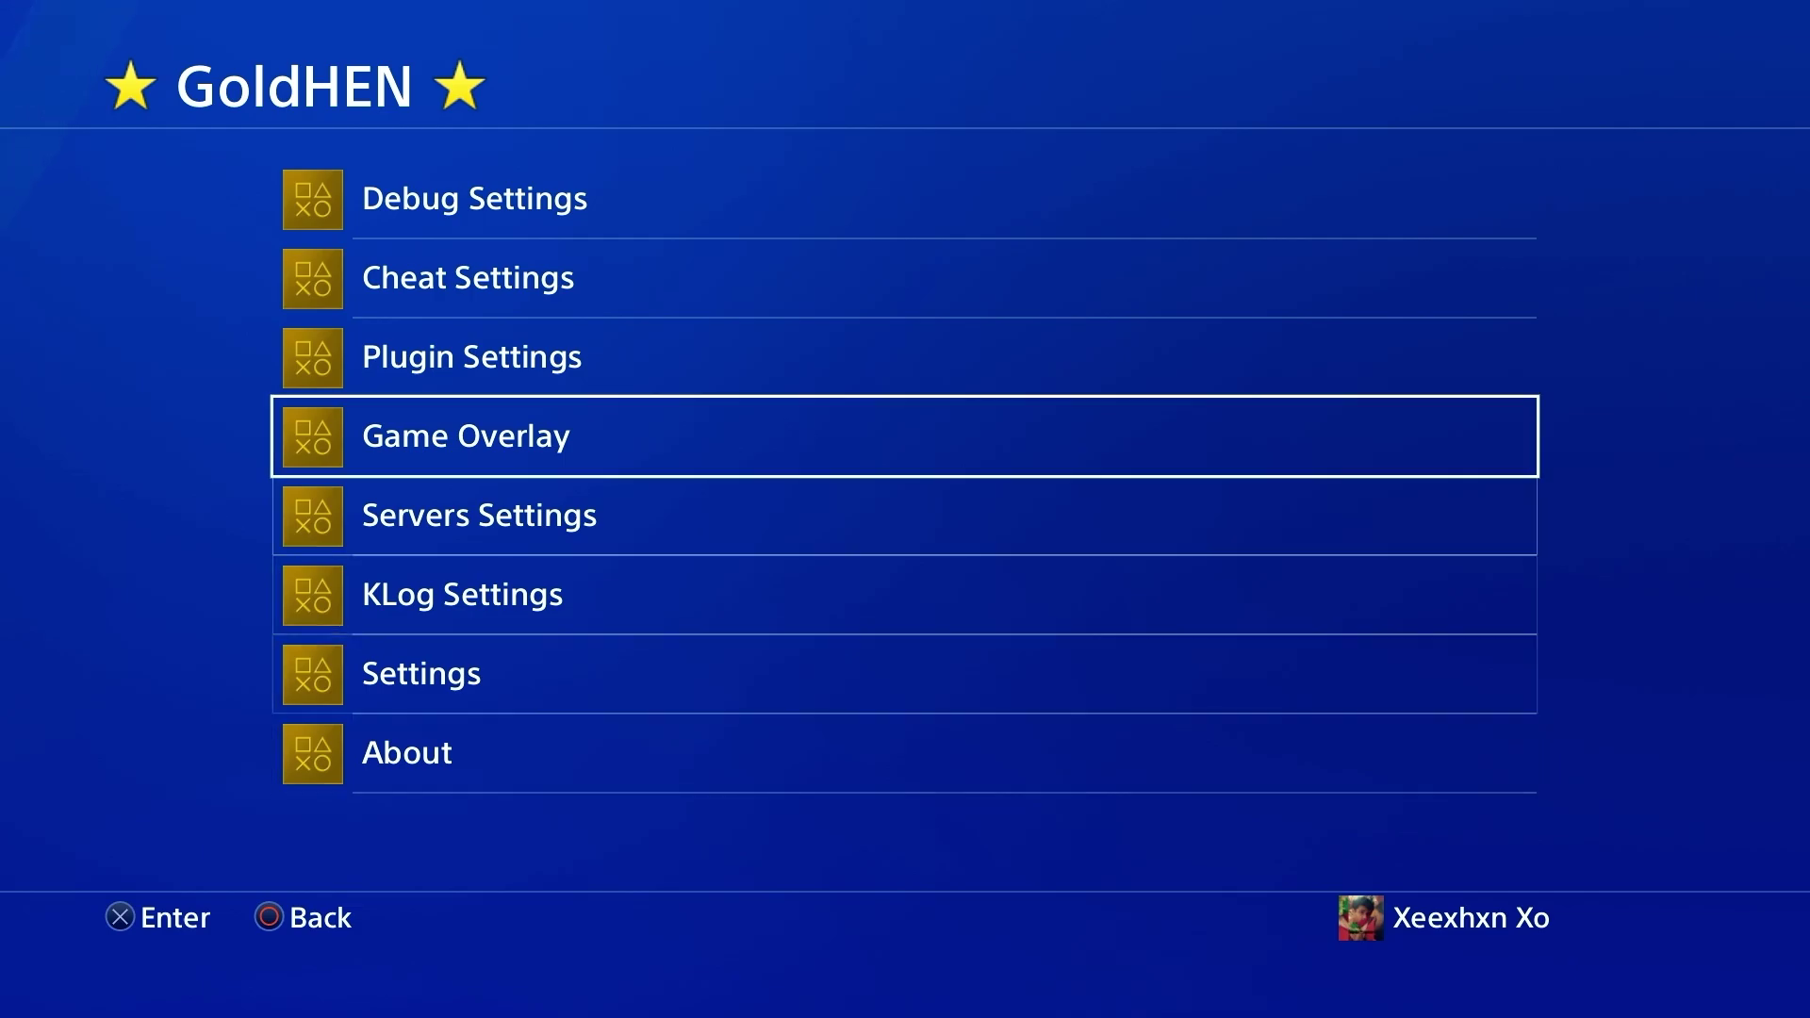
{"action": "key", "text": "Up"}
{"action": "key", "text": "Up"}
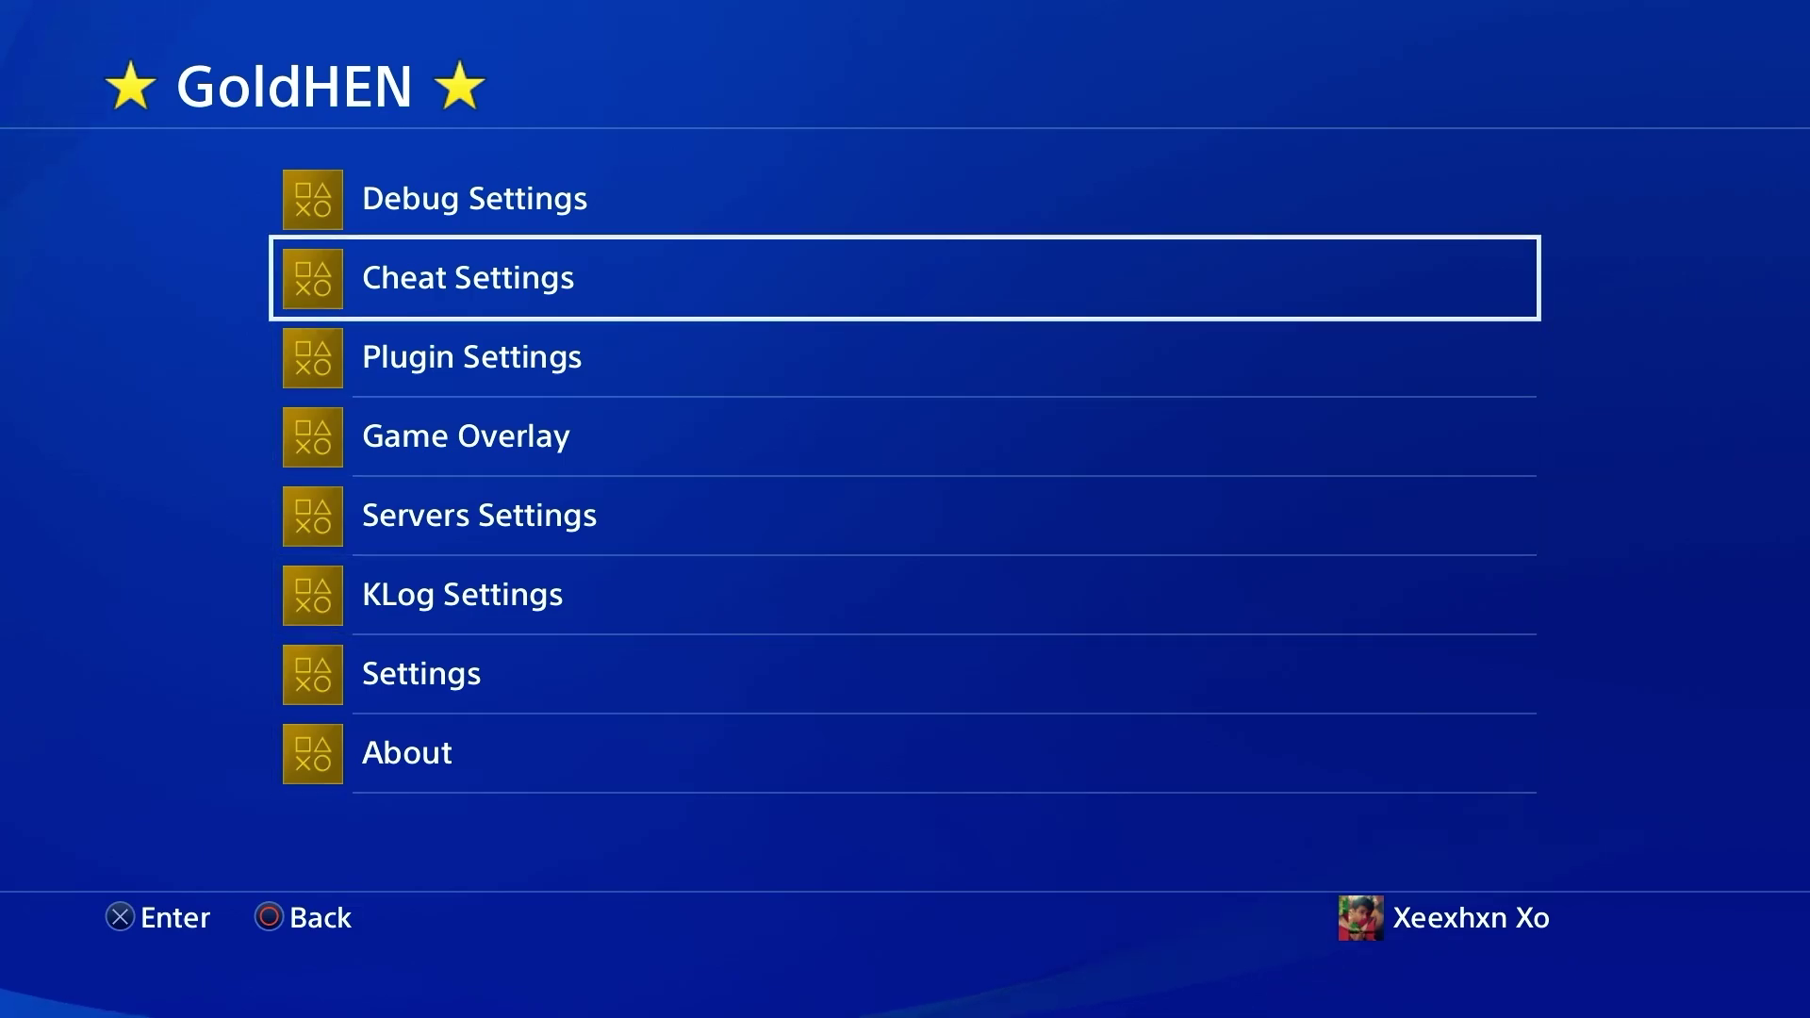
Open GoldHEN's Debug Settings to check the Package Installer and its Package Source option.
{"action": "key", "text": "Up"}
{"action": "key", "text": "Return"}
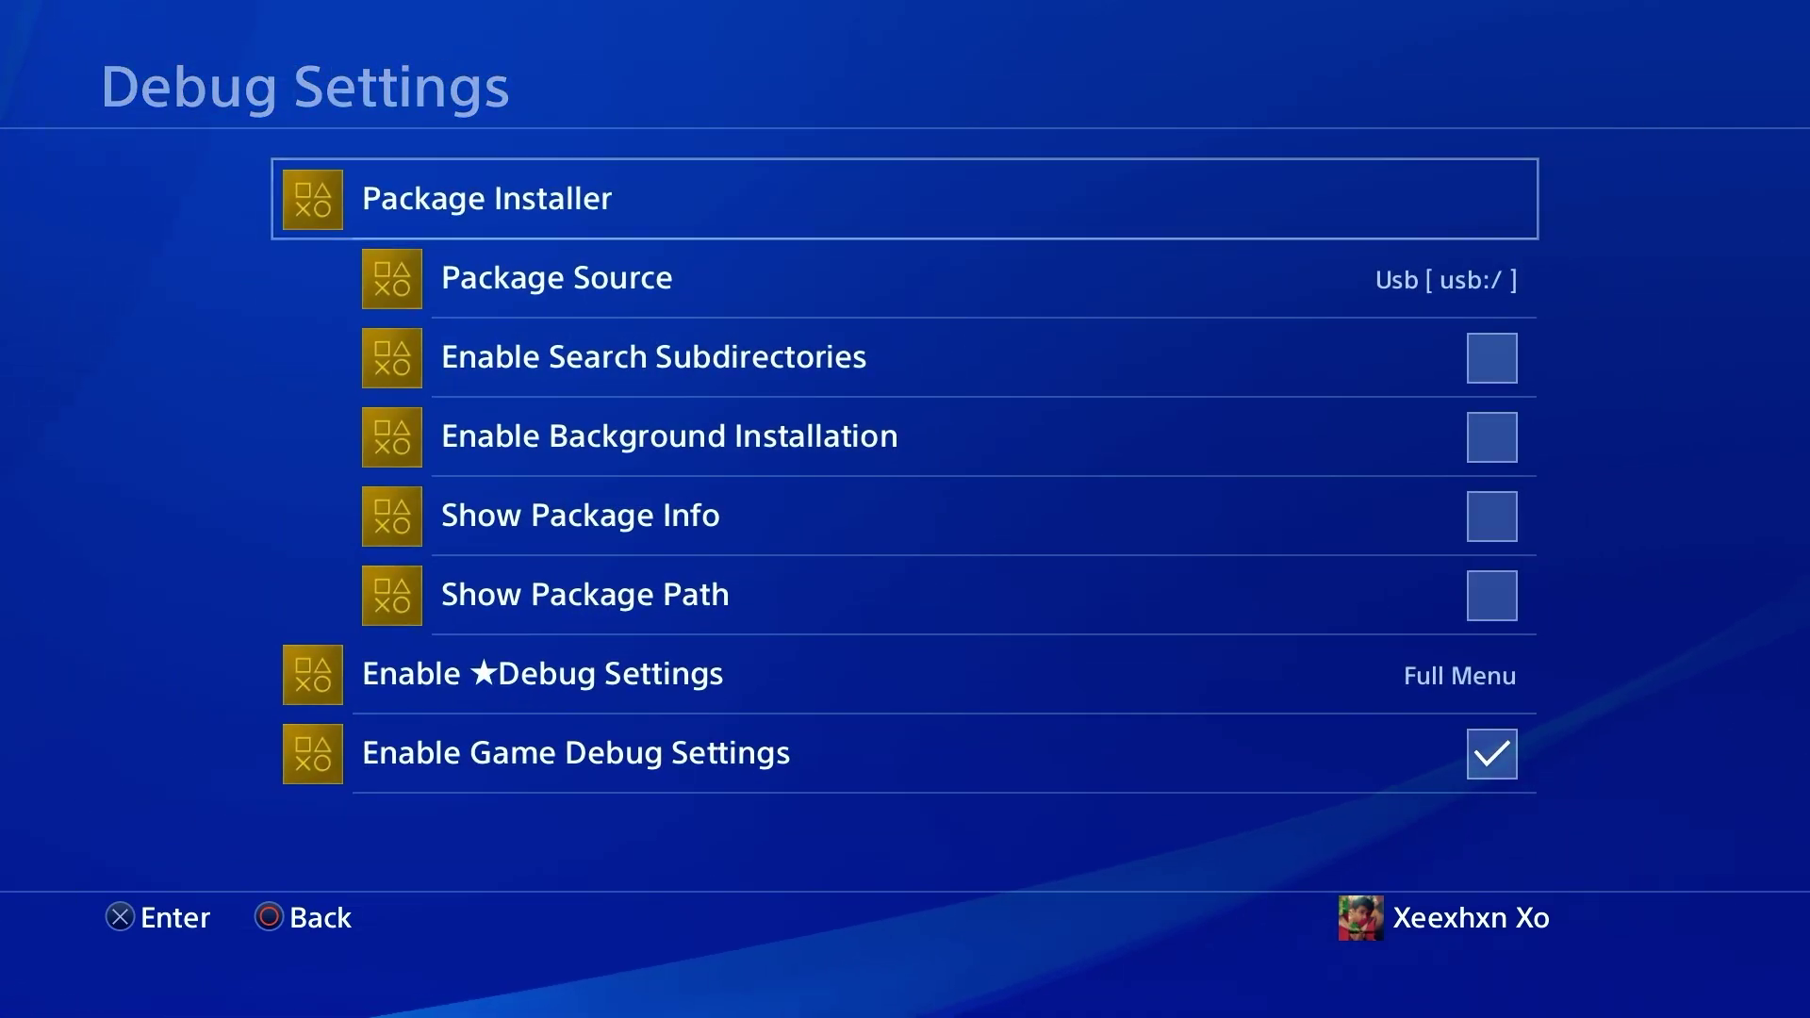
{"action": "key", "text": "Return"}
{"action": "key", "text": "Escape"}
{"action": "key", "text": "Down"}
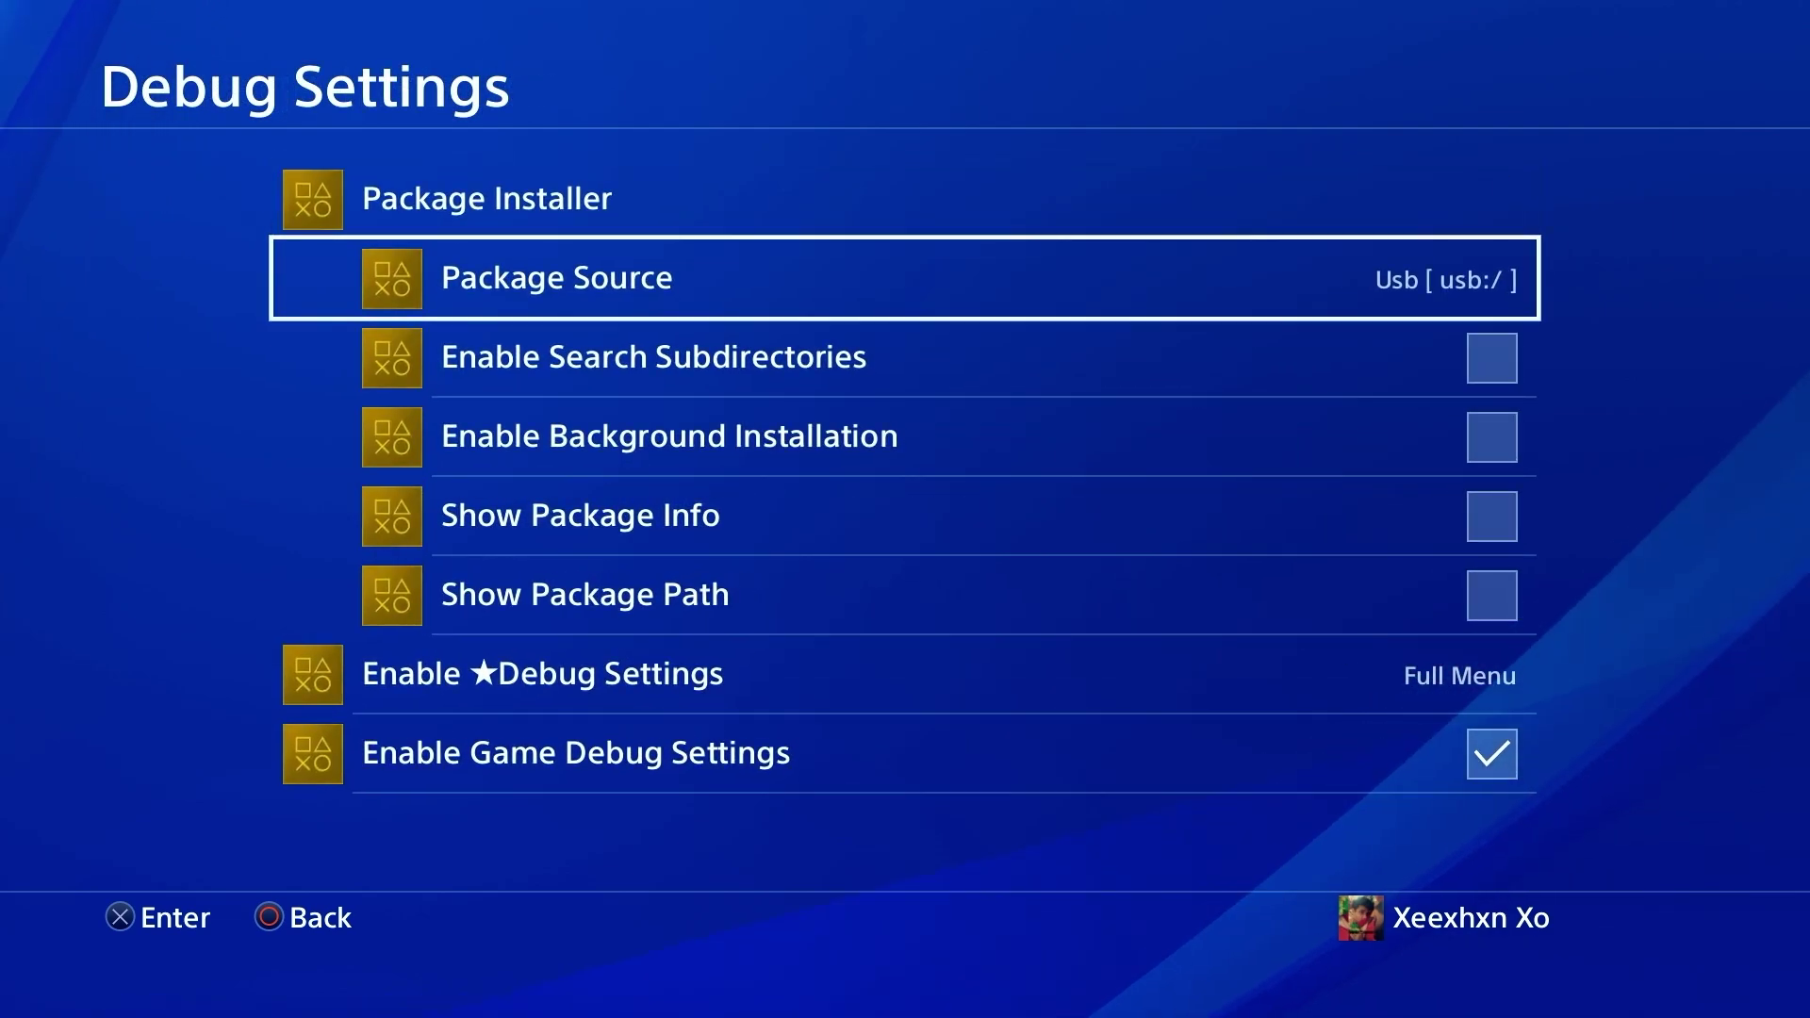
Check the remaining Debug Settings options down to Enable Game Debug Settings, and return to the home screen.
{"action": "key", "text": "Down"}
{"action": "key", "text": "Down"}
{"action": "key", "text": "Down"}
{"action": "key", "text": "Down"}
{"action": "key", "text": "Down"}
{"action": "key", "text": "Down"}
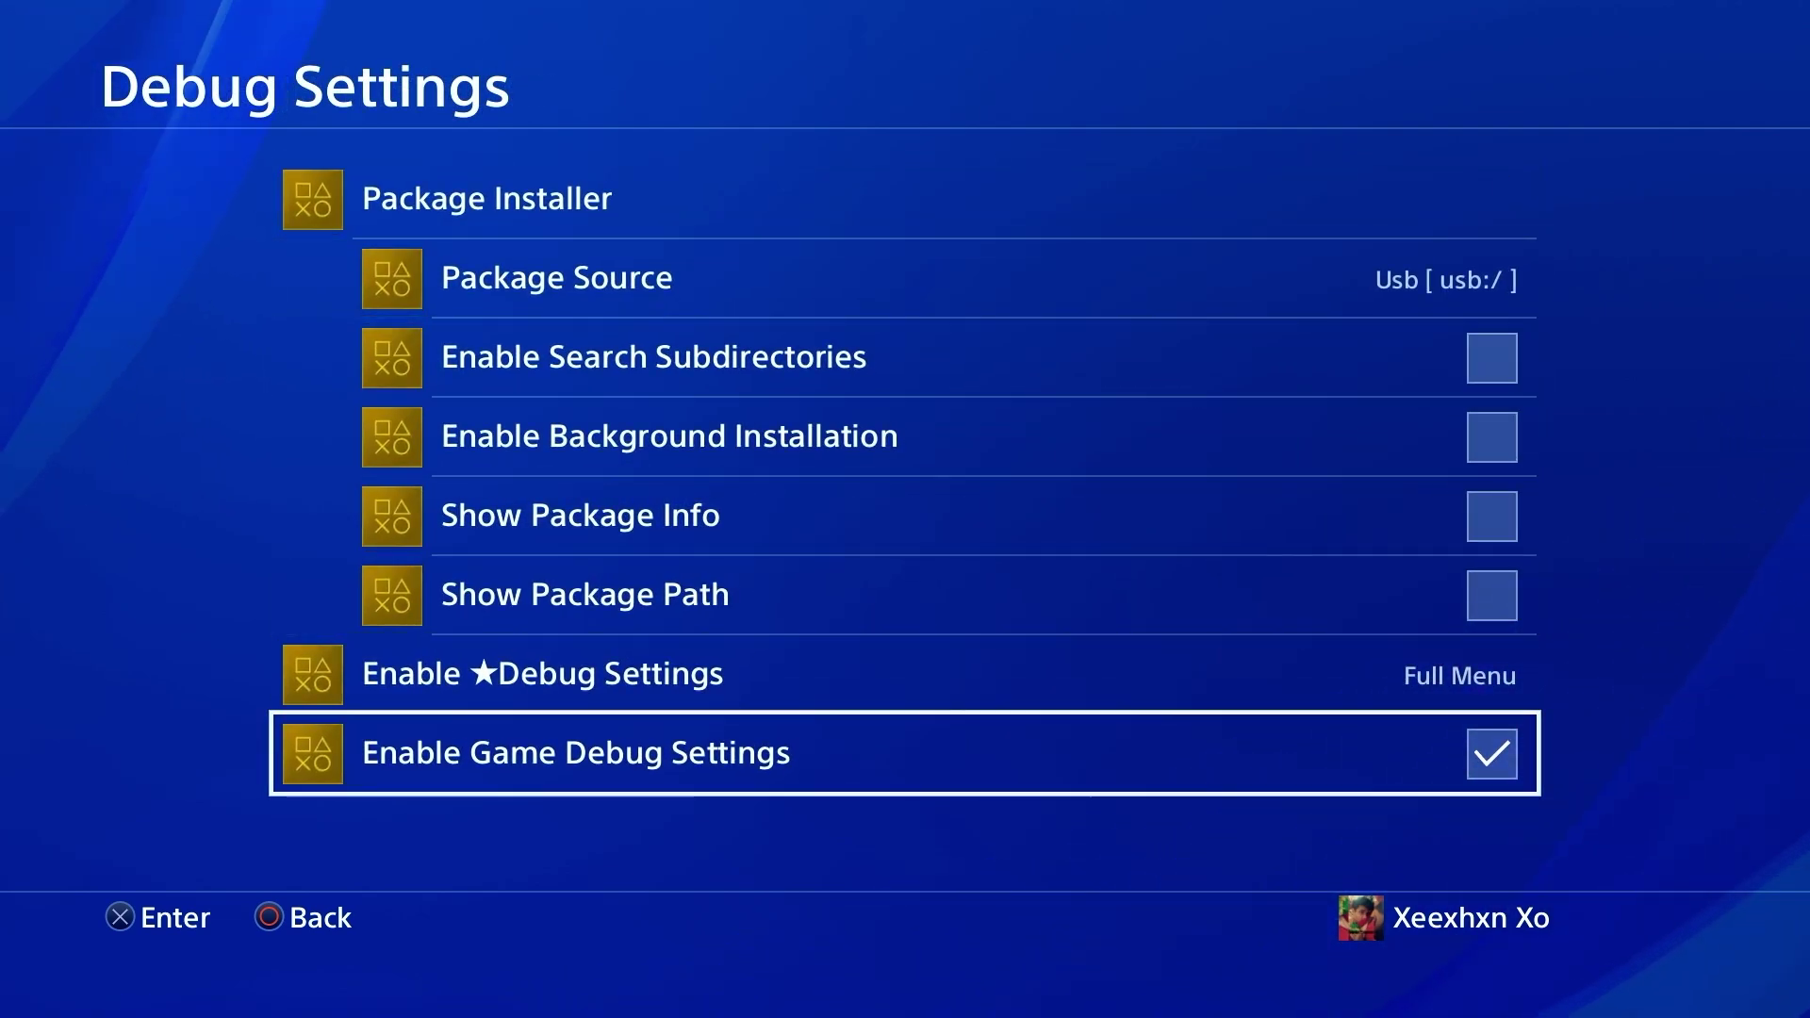
{"action": "key", "text": "Escape"}
{"action": "key", "text": "Escape"}
{"action": "key", "text": "Escape"}
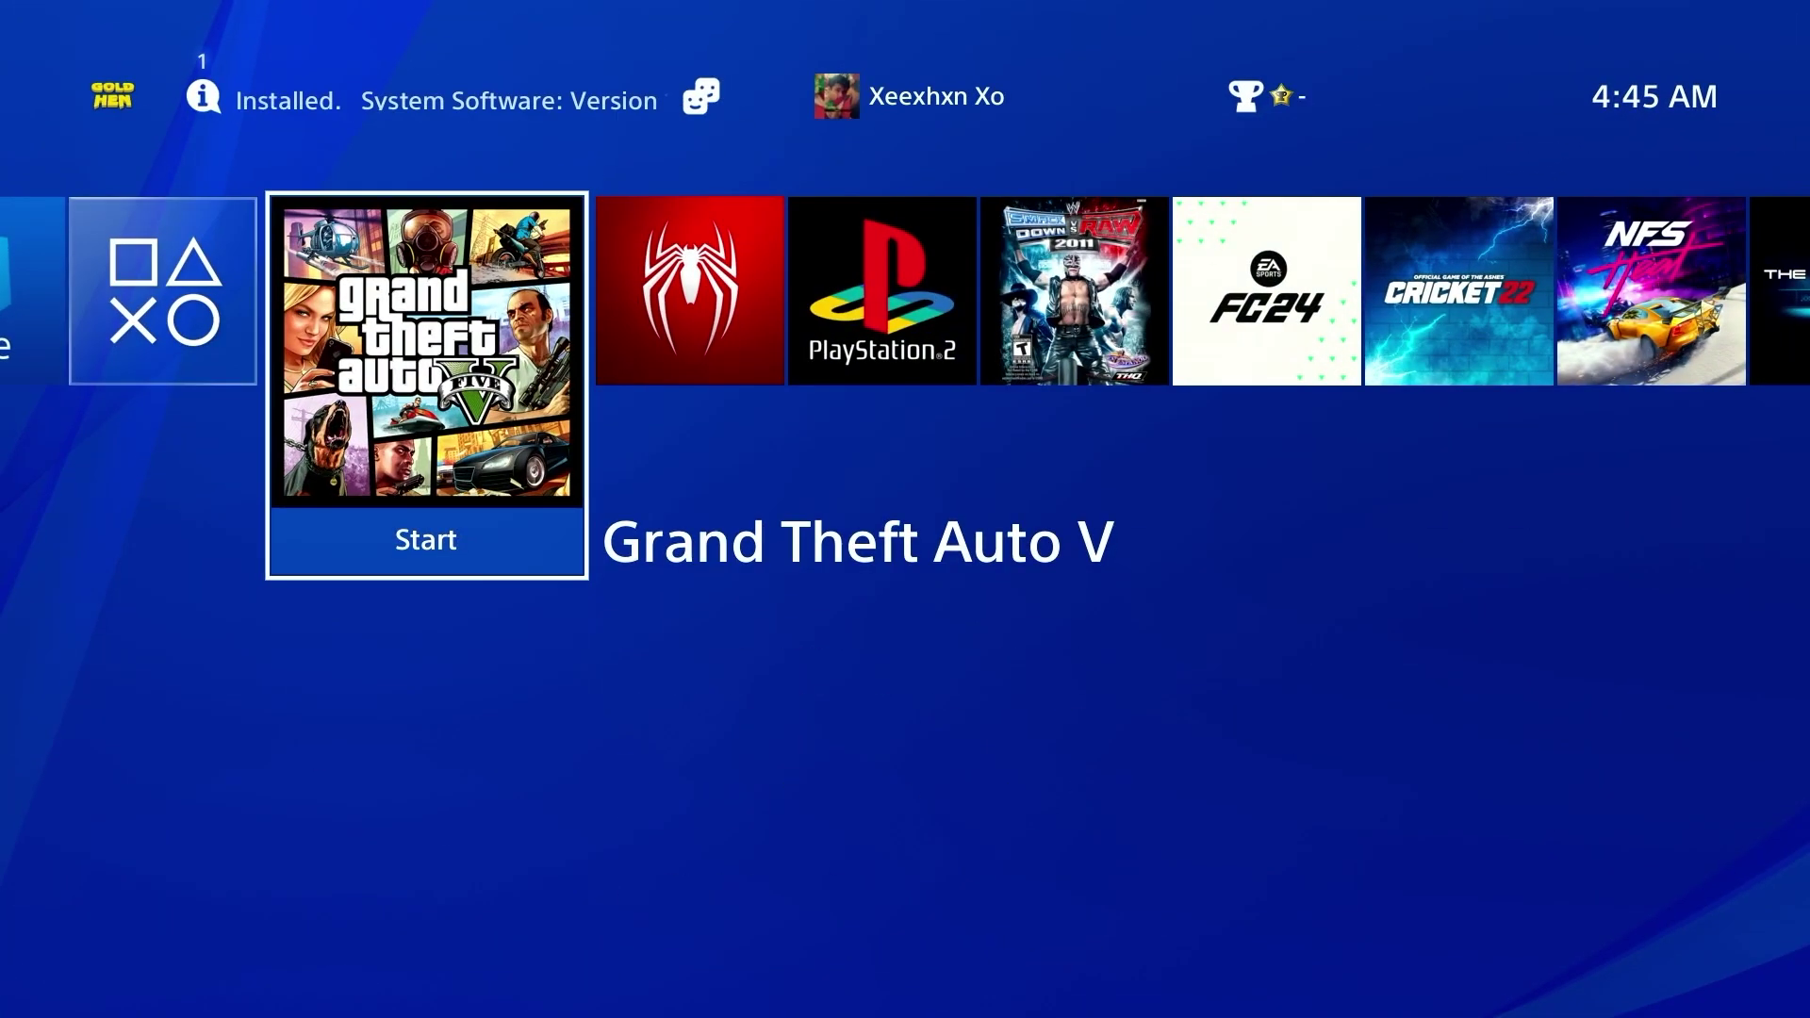
Browse the games and homebrew apps on the home screen as far as PS4-Xplorer.
{"action": "key", "text": "Right"}
{"action": "key", "text": "Right"}
{"action": "key", "text": "Right"}
{"action": "key", "text": "Right"}
{"action": "key", "text": "Right"}
{"action": "key", "text": "Right"}
{"action": "key", "text": "Right"}
{"action": "key", "text": "Right"}
{"action": "key", "text": "Right"}
{"action": "key", "text": "Right"}
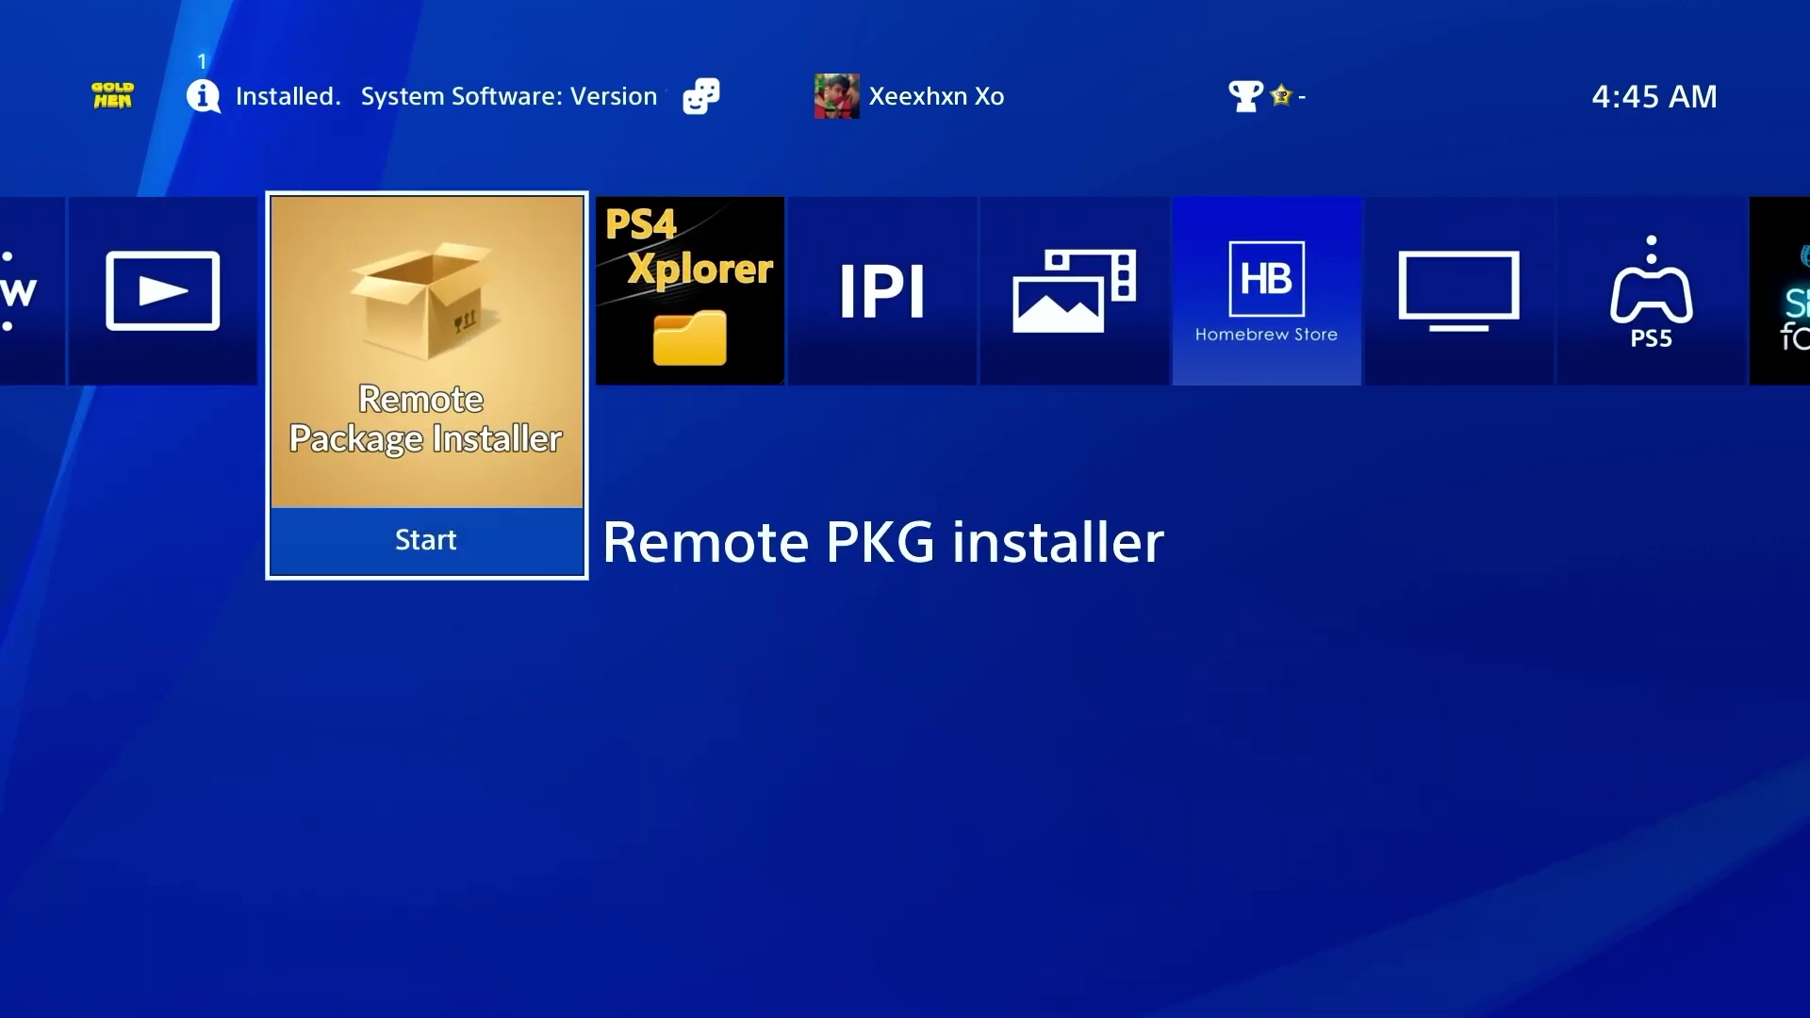
{"action": "key", "text": "Right"}
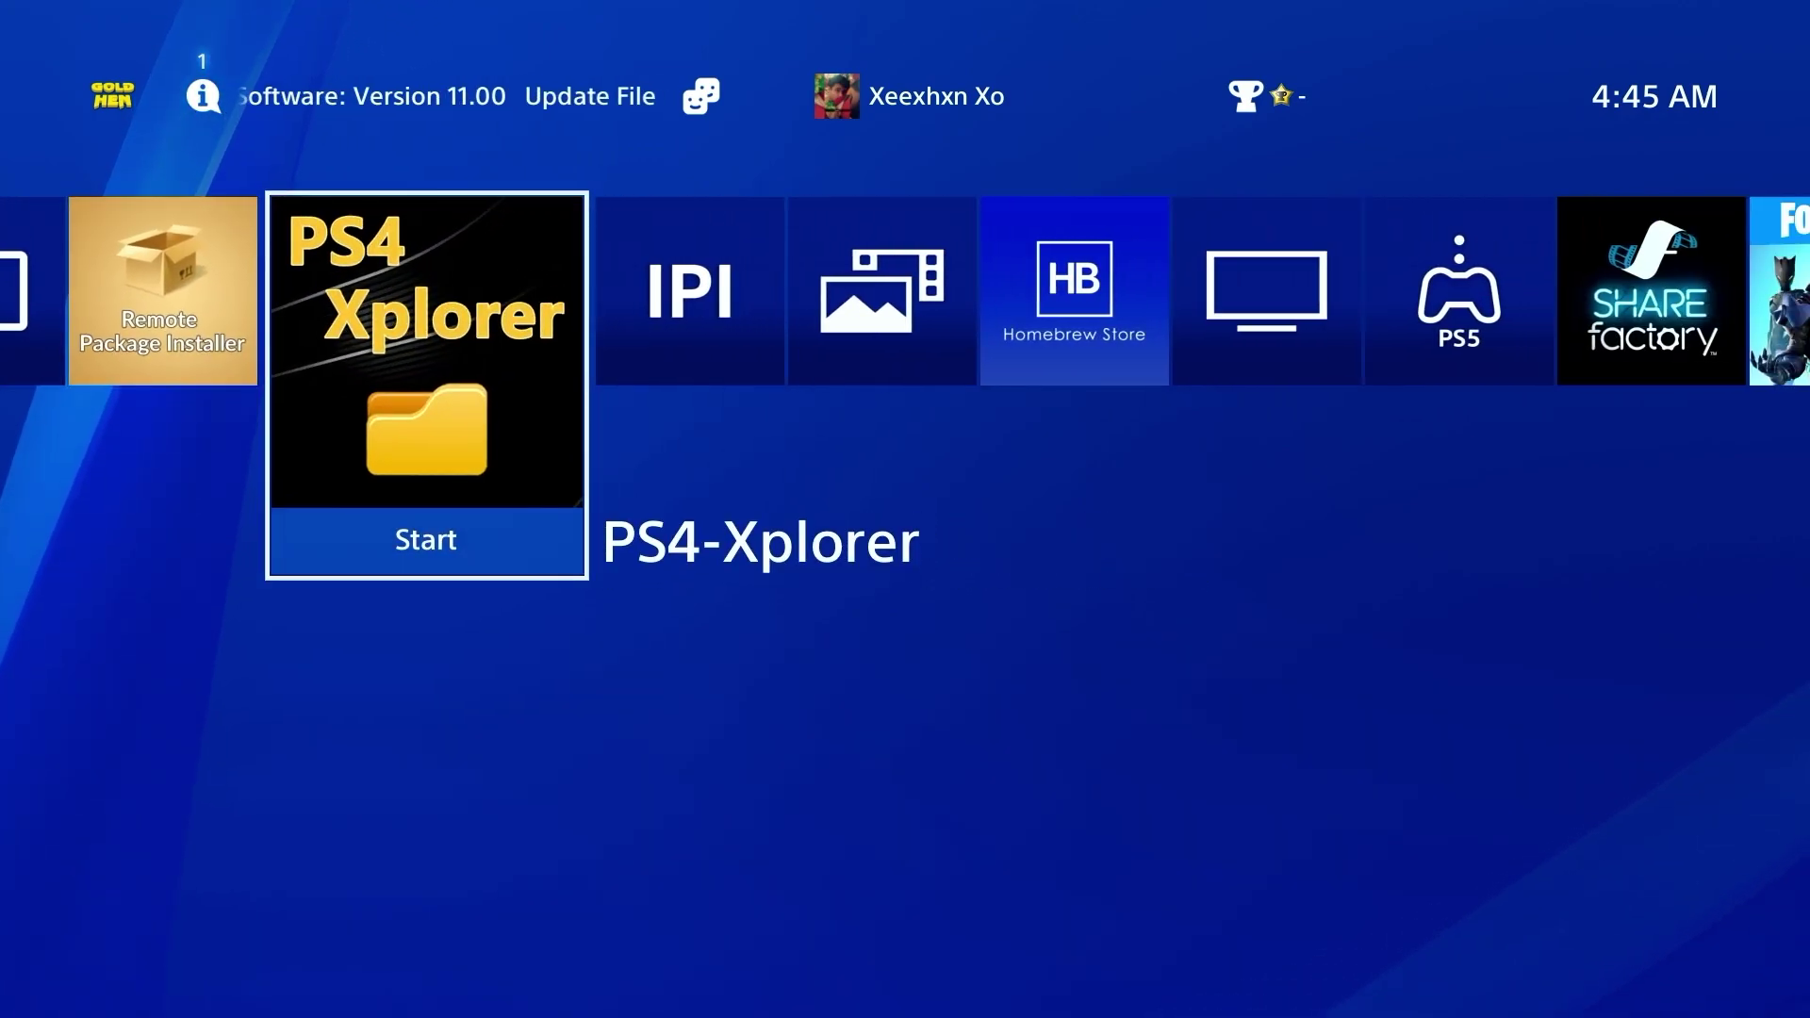
Look back through the installed games near the start of the home screen row, ending on Need for Speed Heat.
{"action": "key", "text": "Left"}
{"action": "key", "text": "Left"}
{"action": "key", "text": "Left"}
{"action": "key", "text": "Left"}
{"action": "key", "text": "Left"}
{"action": "key", "text": "Left"}
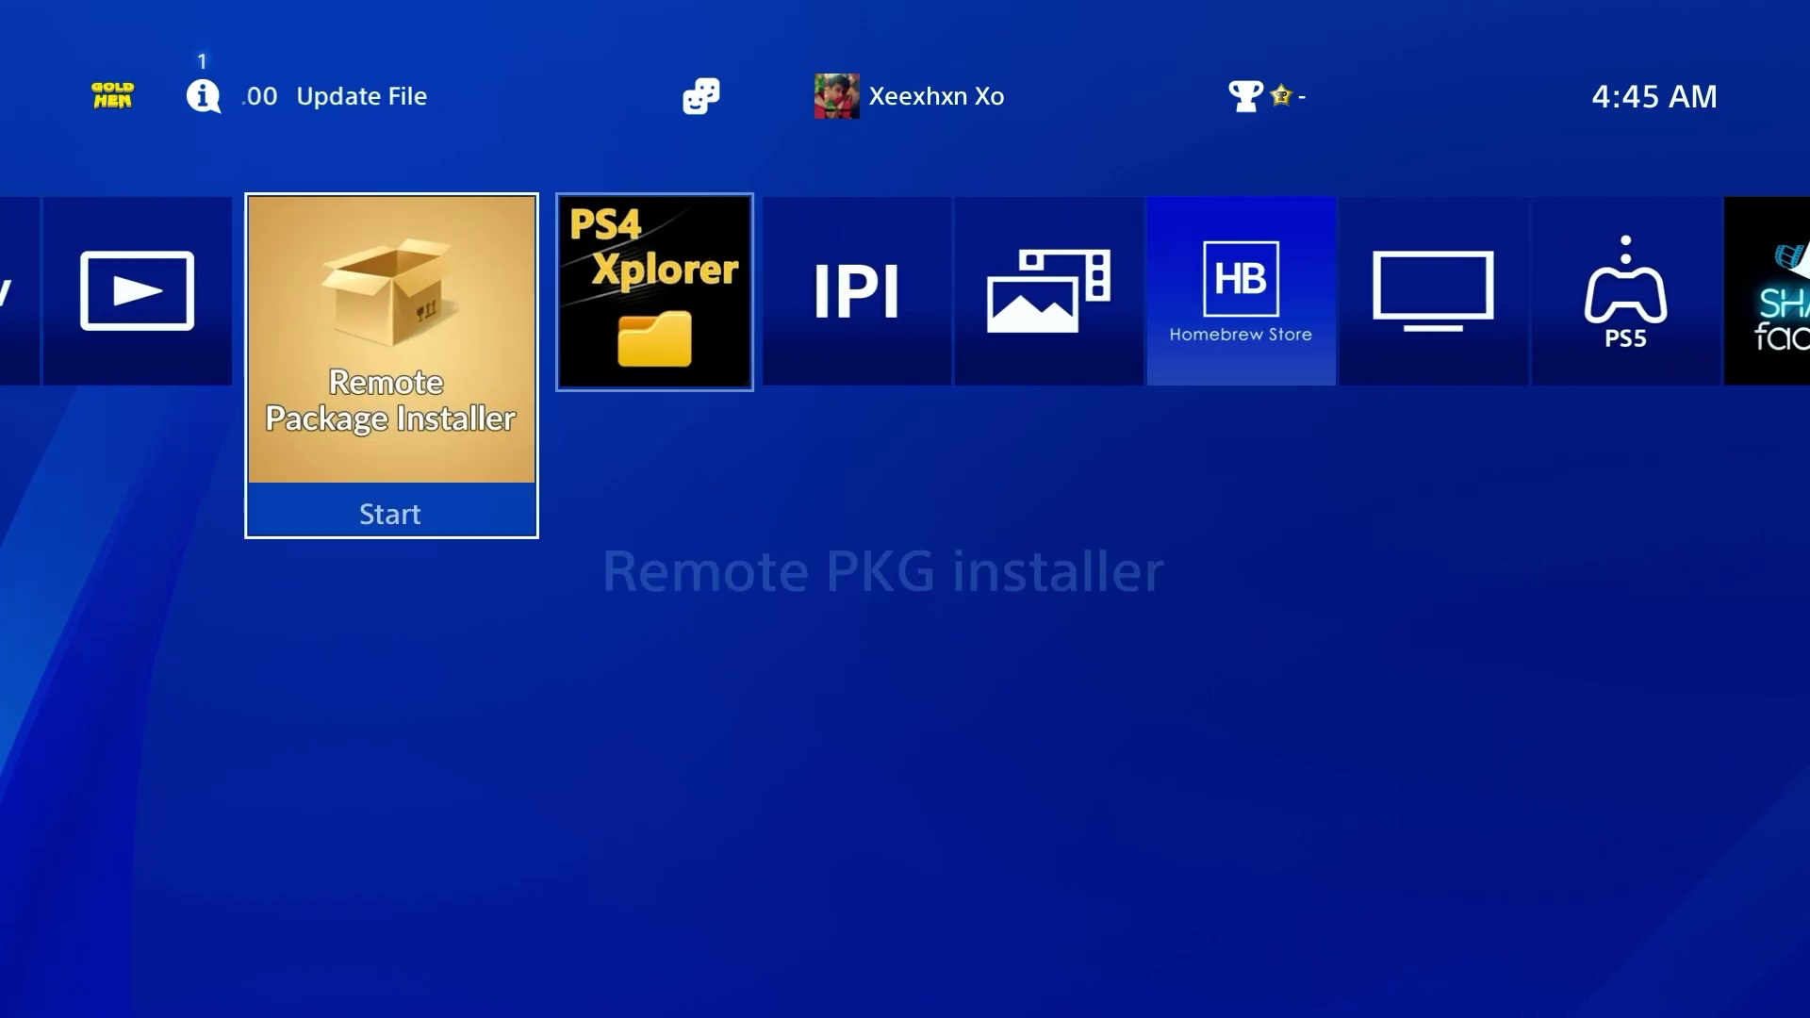
{"action": "key", "text": "Left"}
{"action": "key", "text": "Left"}
{"action": "key", "text": "Left"}
{"action": "key", "text": "Left"}
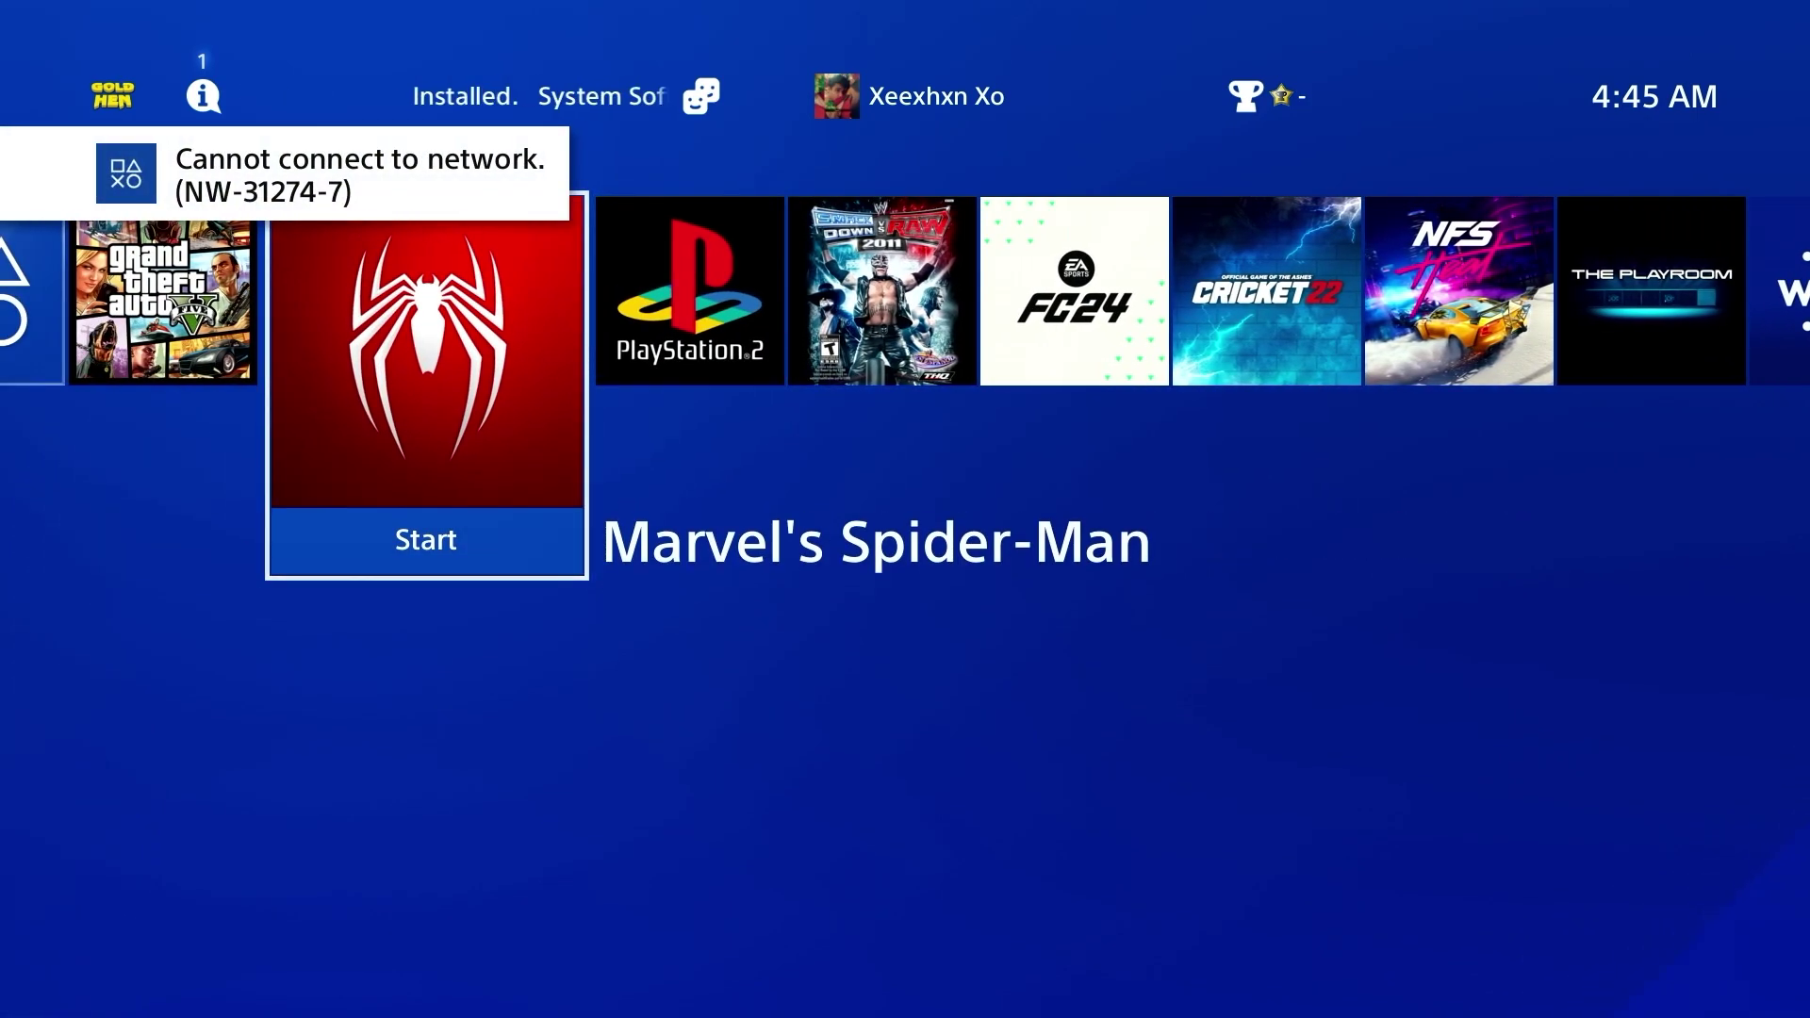
{"action": "key", "text": "Left"}
{"action": "key", "text": "Left"}
{"action": "key", "text": "Right"}
{"action": "key", "text": "Right"}
{"action": "key", "text": "Right"}
{"action": "key", "text": "Right"}
{"action": "key", "text": "Right"}
{"action": "key", "text": "Right"}
{"action": "key", "text": "Right"}
Open the console's Settings, look through the list and return to the function area.
{"action": "key", "text": "Up"}
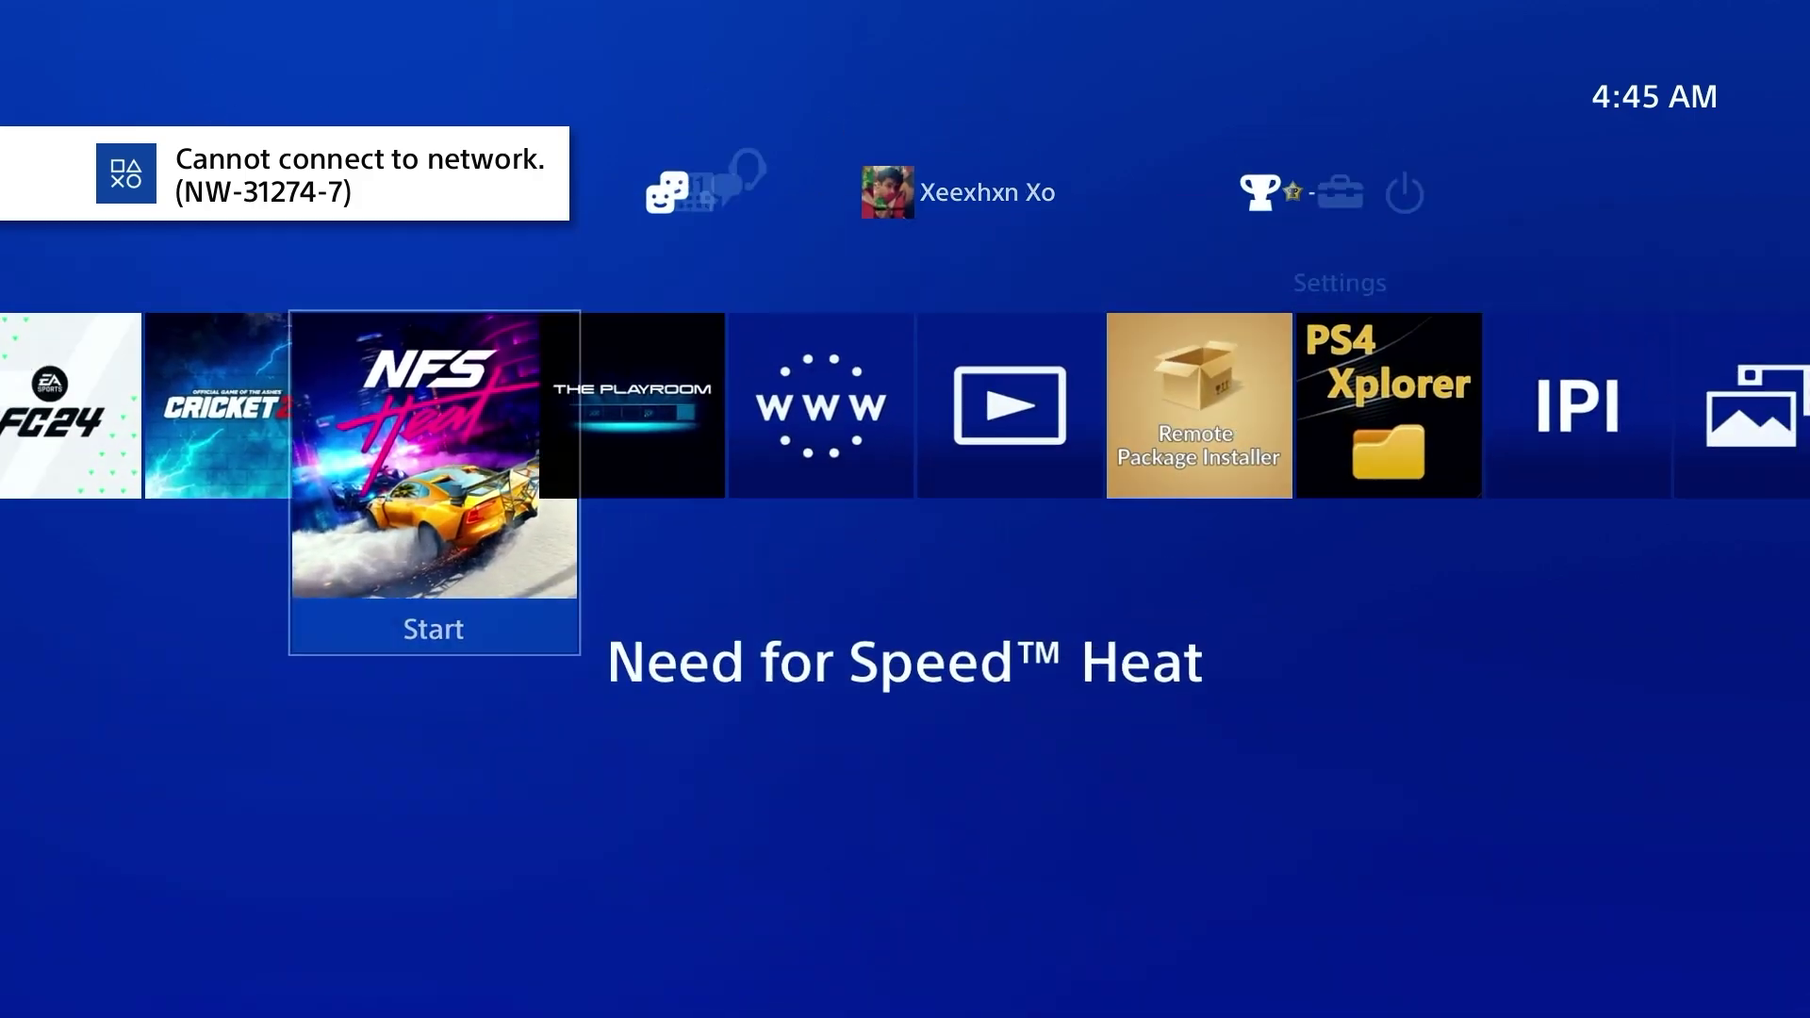
{"action": "key", "text": "Up"}
{"action": "key", "text": "Left"}
{"action": "key", "text": "Return"}
{"action": "key", "text": "Down"}
{"action": "key", "text": "Down"}
{"action": "key", "text": "Down"}
{"action": "key", "text": "Down"}
{"action": "key", "text": "Up"}
{"action": "key", "text": "Up"}
{"action": "key", "text": "Up"}
{"action": "key", "text": "Up"}
{"action": "key", "text": "Up"}
{"action": "key", "text": "Escape"}
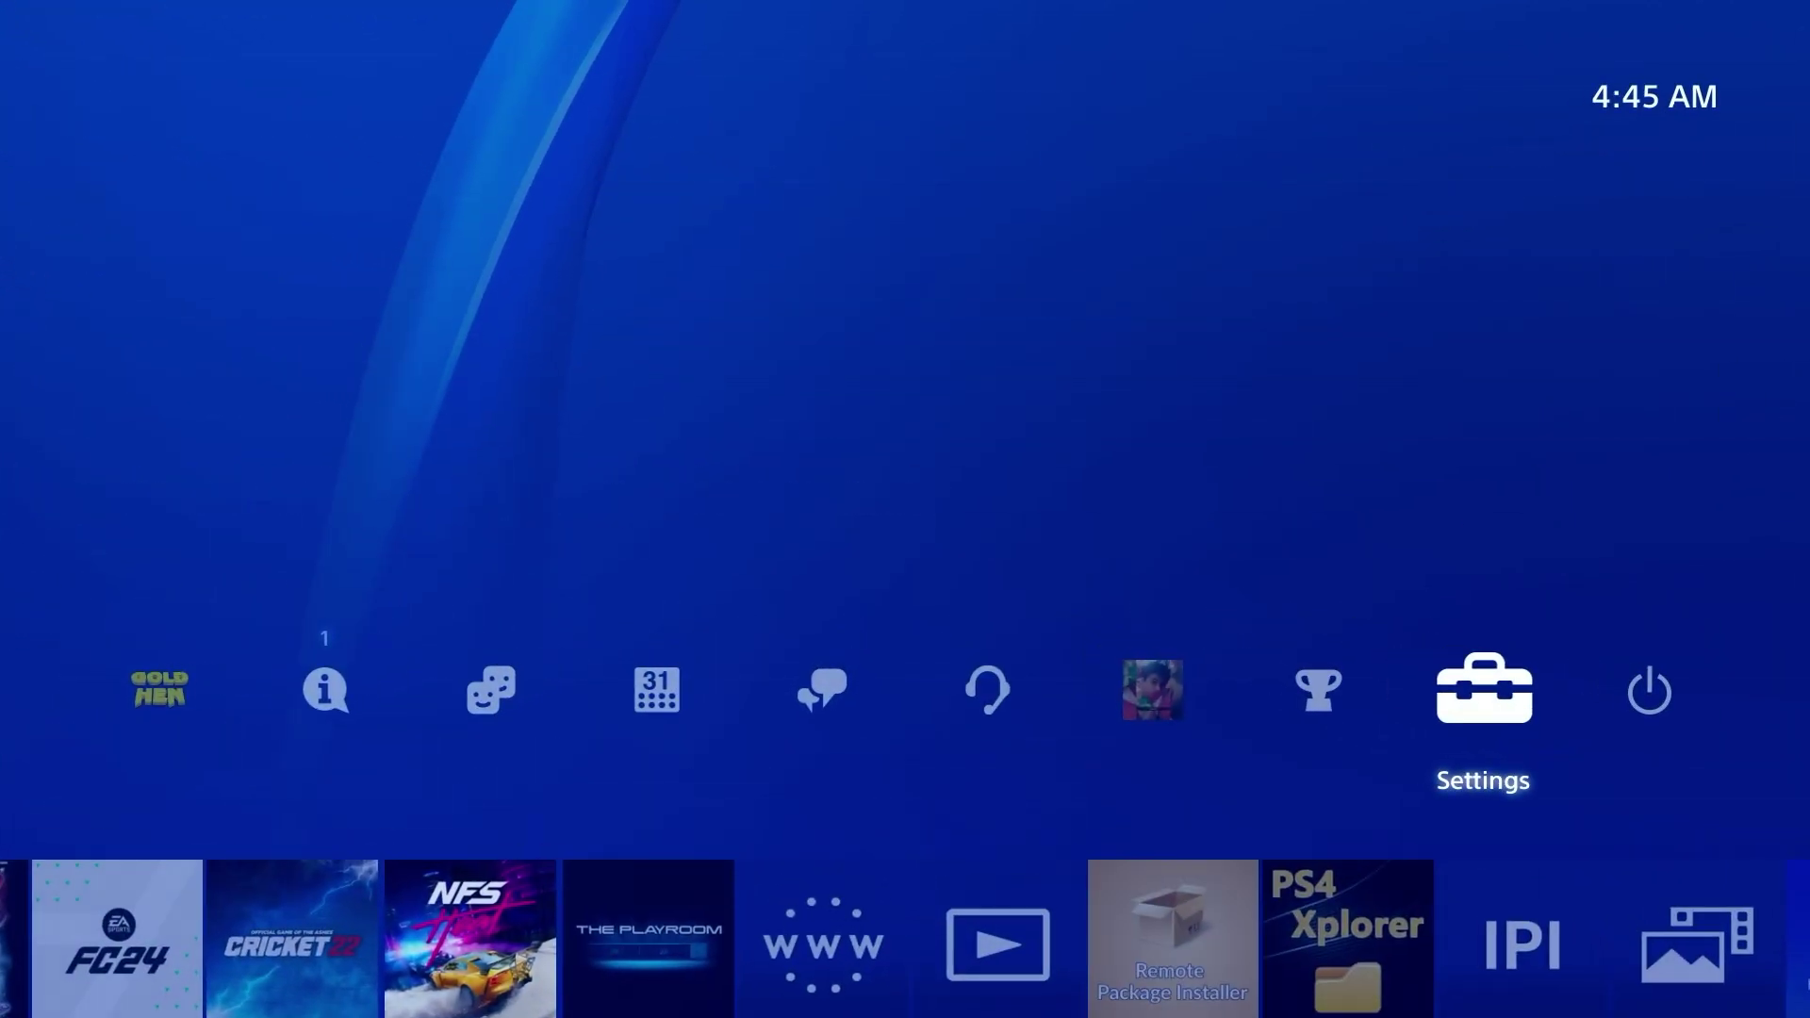
Open the GoldHEN entry from the home screen's function area and go back out of it.
{"action": "key", "text": "Down"}
{"action": "key", "text": "Left"}
{"action": "key", "text": "Up"}
{"action": "key", "text": "Left"}
{"action": "key", "text": "Left"}
{"action": "key", "text": "Left"}
{"action": "key", "text": "Left"}
{"action": "key", "text": "Left"}
{"action": "key", "text": "Left"}
{"action": "key", "text": "Left"}
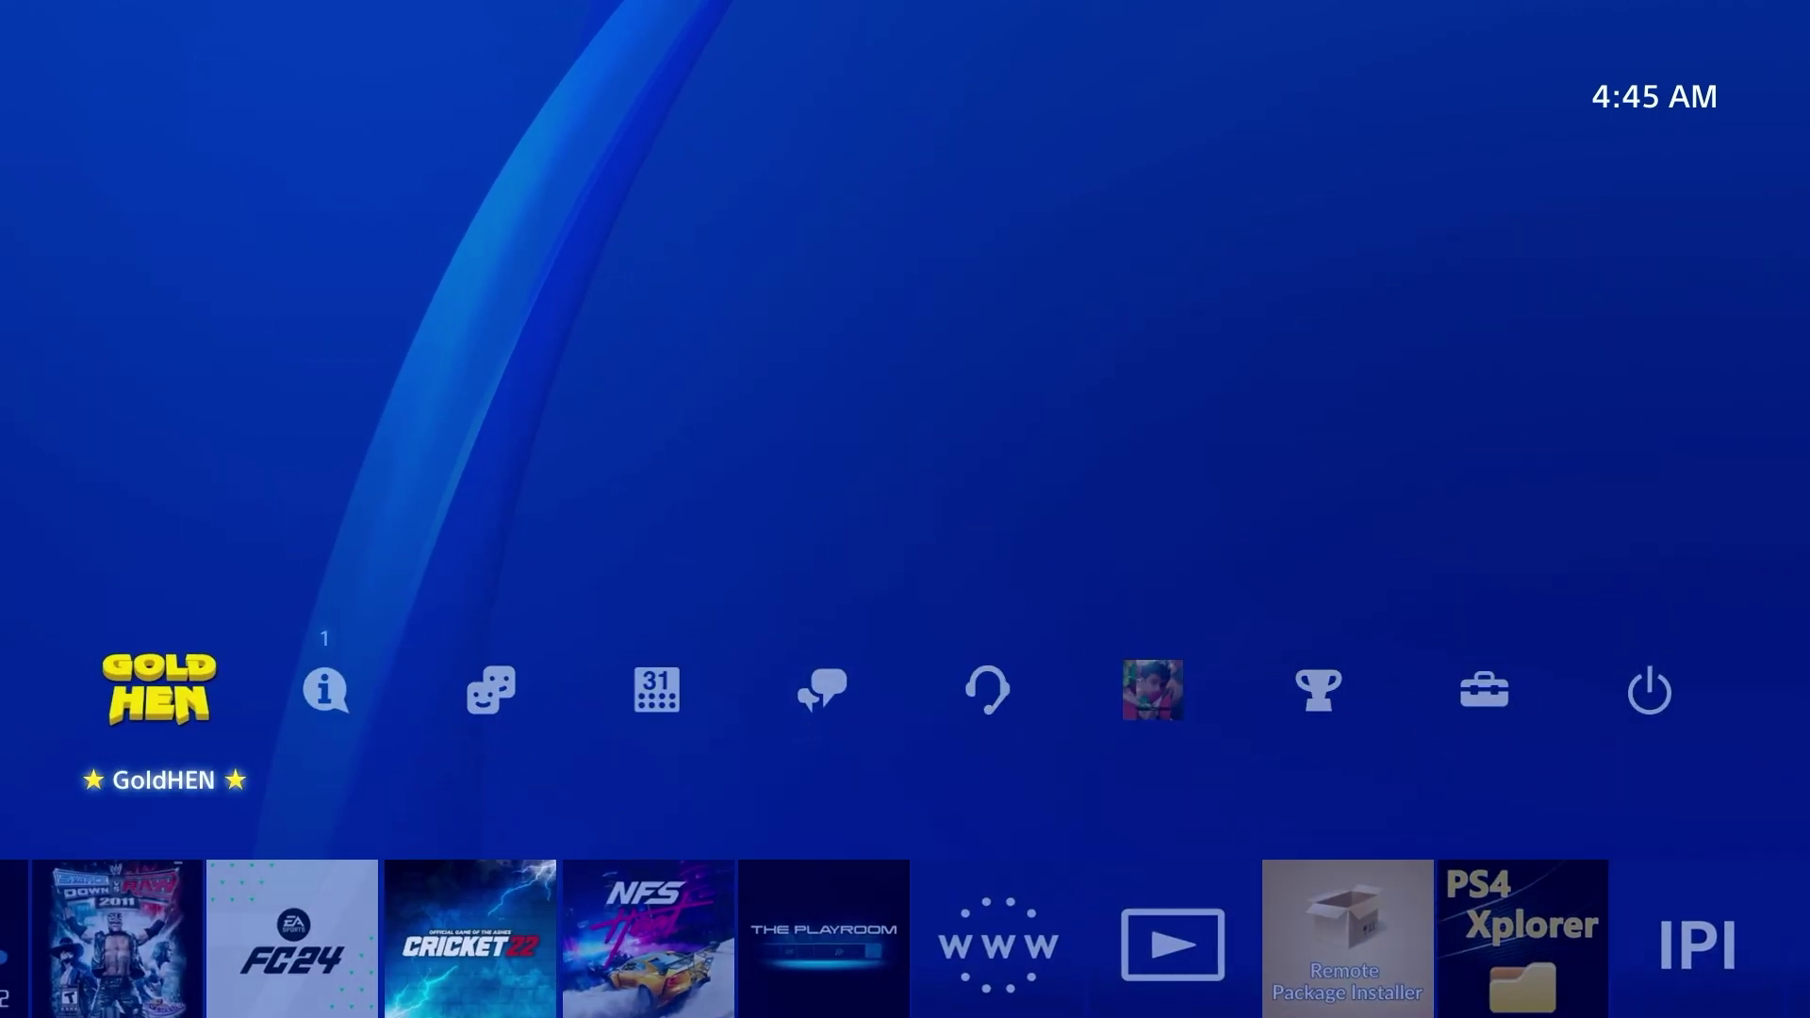
{"action": "key", "text": "Return"}
{"action": "key", "text": "Escape"}
{"action": "key", "text": "Down"}
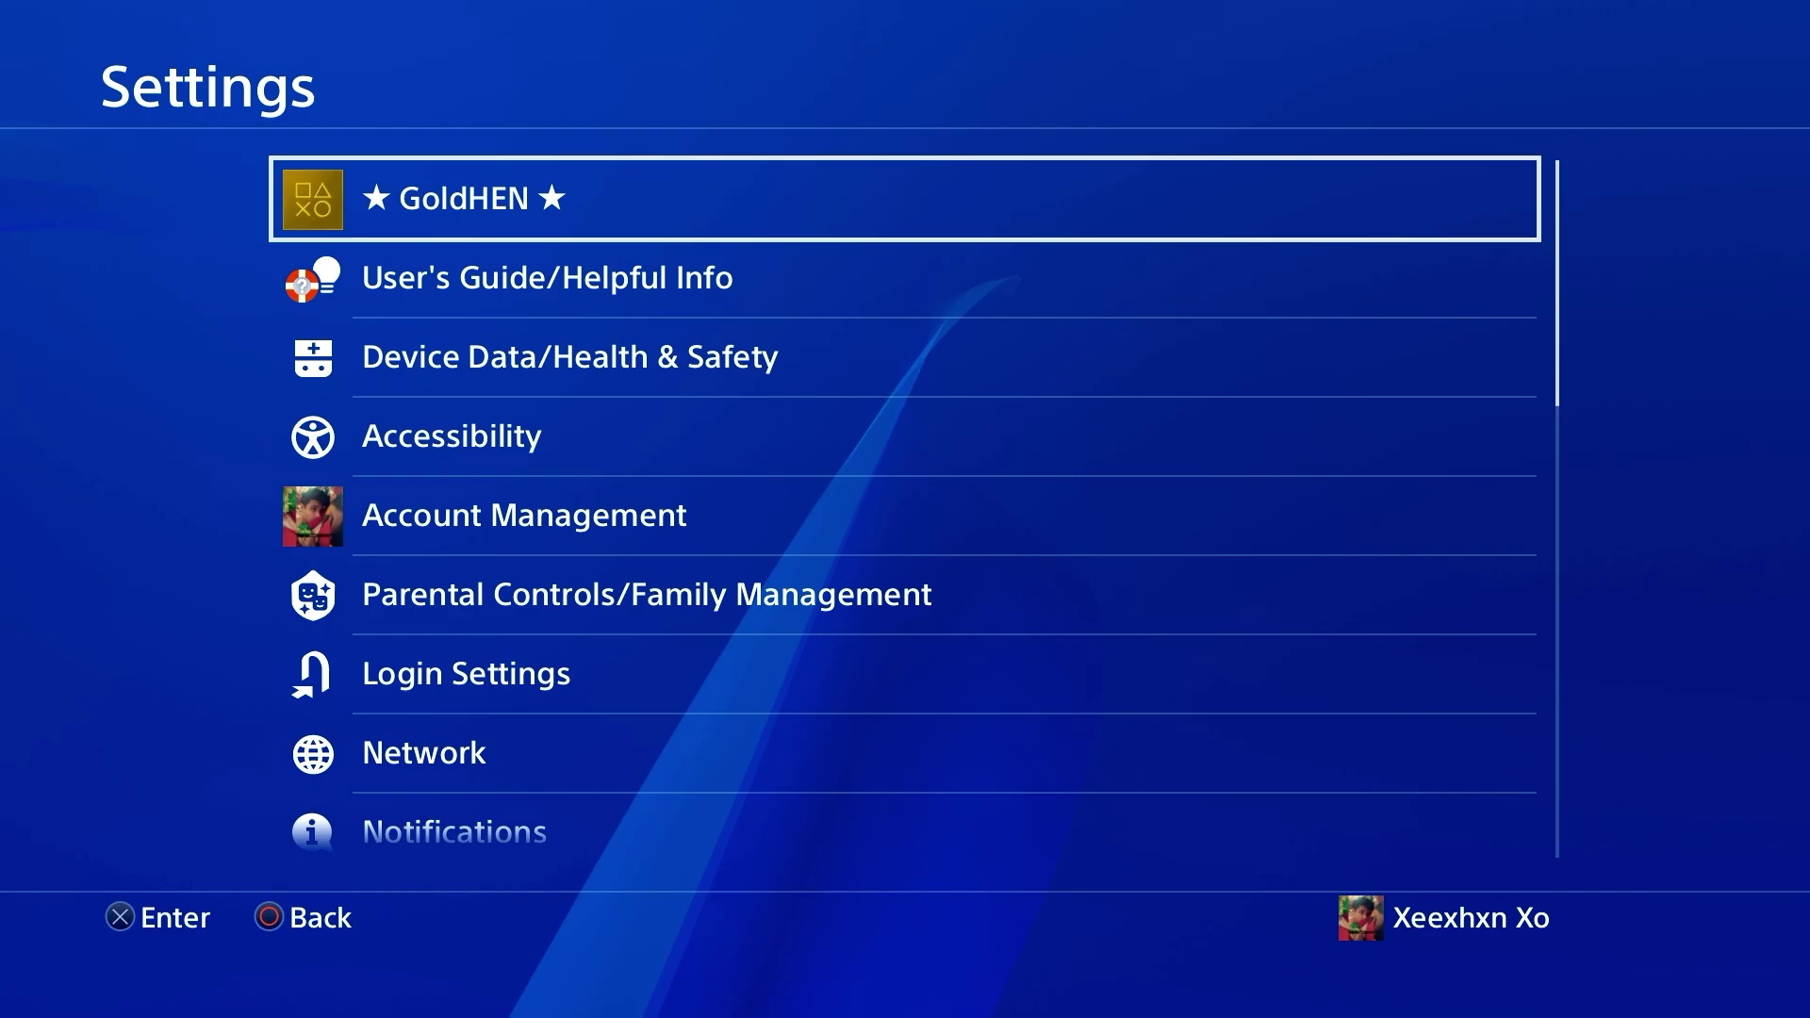
Check the Enable Rest Mode Support option in GoldHEN's own Settings and return to the GoldHEN menu.
{"action": "key", "text": "Return"}
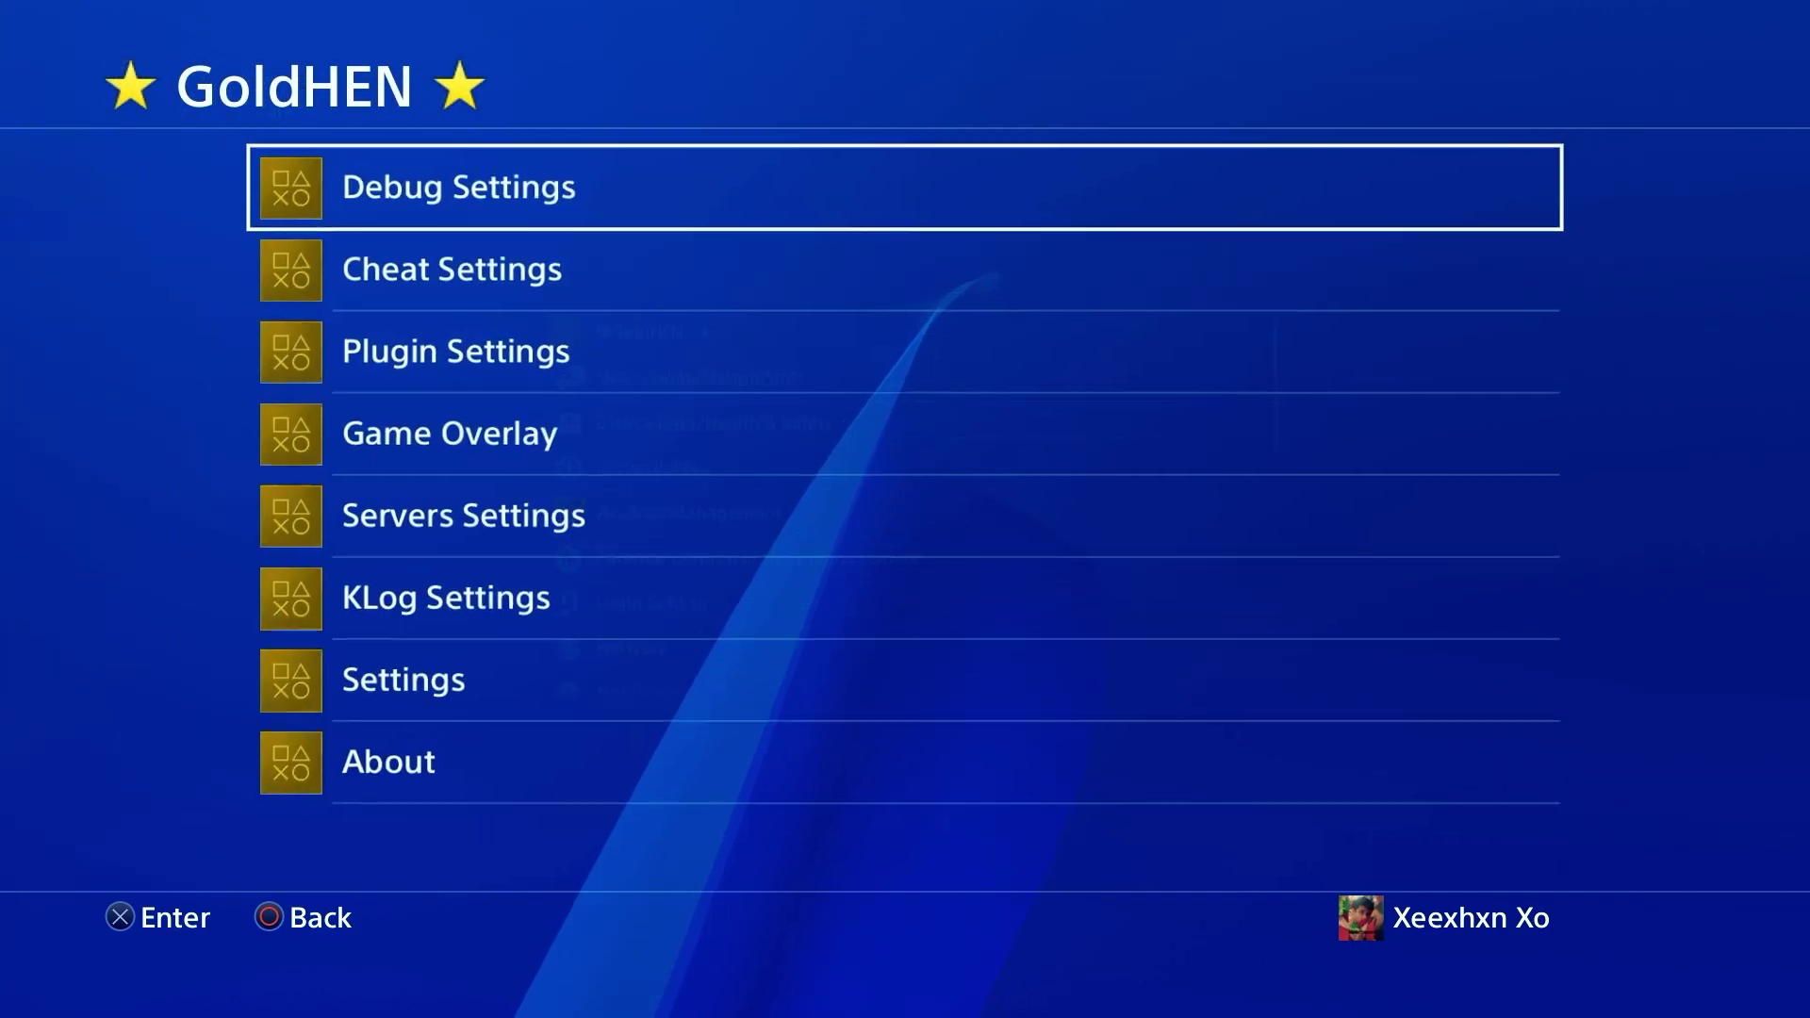
{"action": "key", "text": "Down"}
{"action": "key", "text": "Down"}
{"action": "key", "text": "Down"}
{"action": "key", "text": "Down"}
{"action": "key", "text": "Down"}
{"action": "key", "text": "Down"}
{"action": "key", "text": "Down"}
{"action": "key", "text": "Up"}
{"action": "key", "text": "Return"}
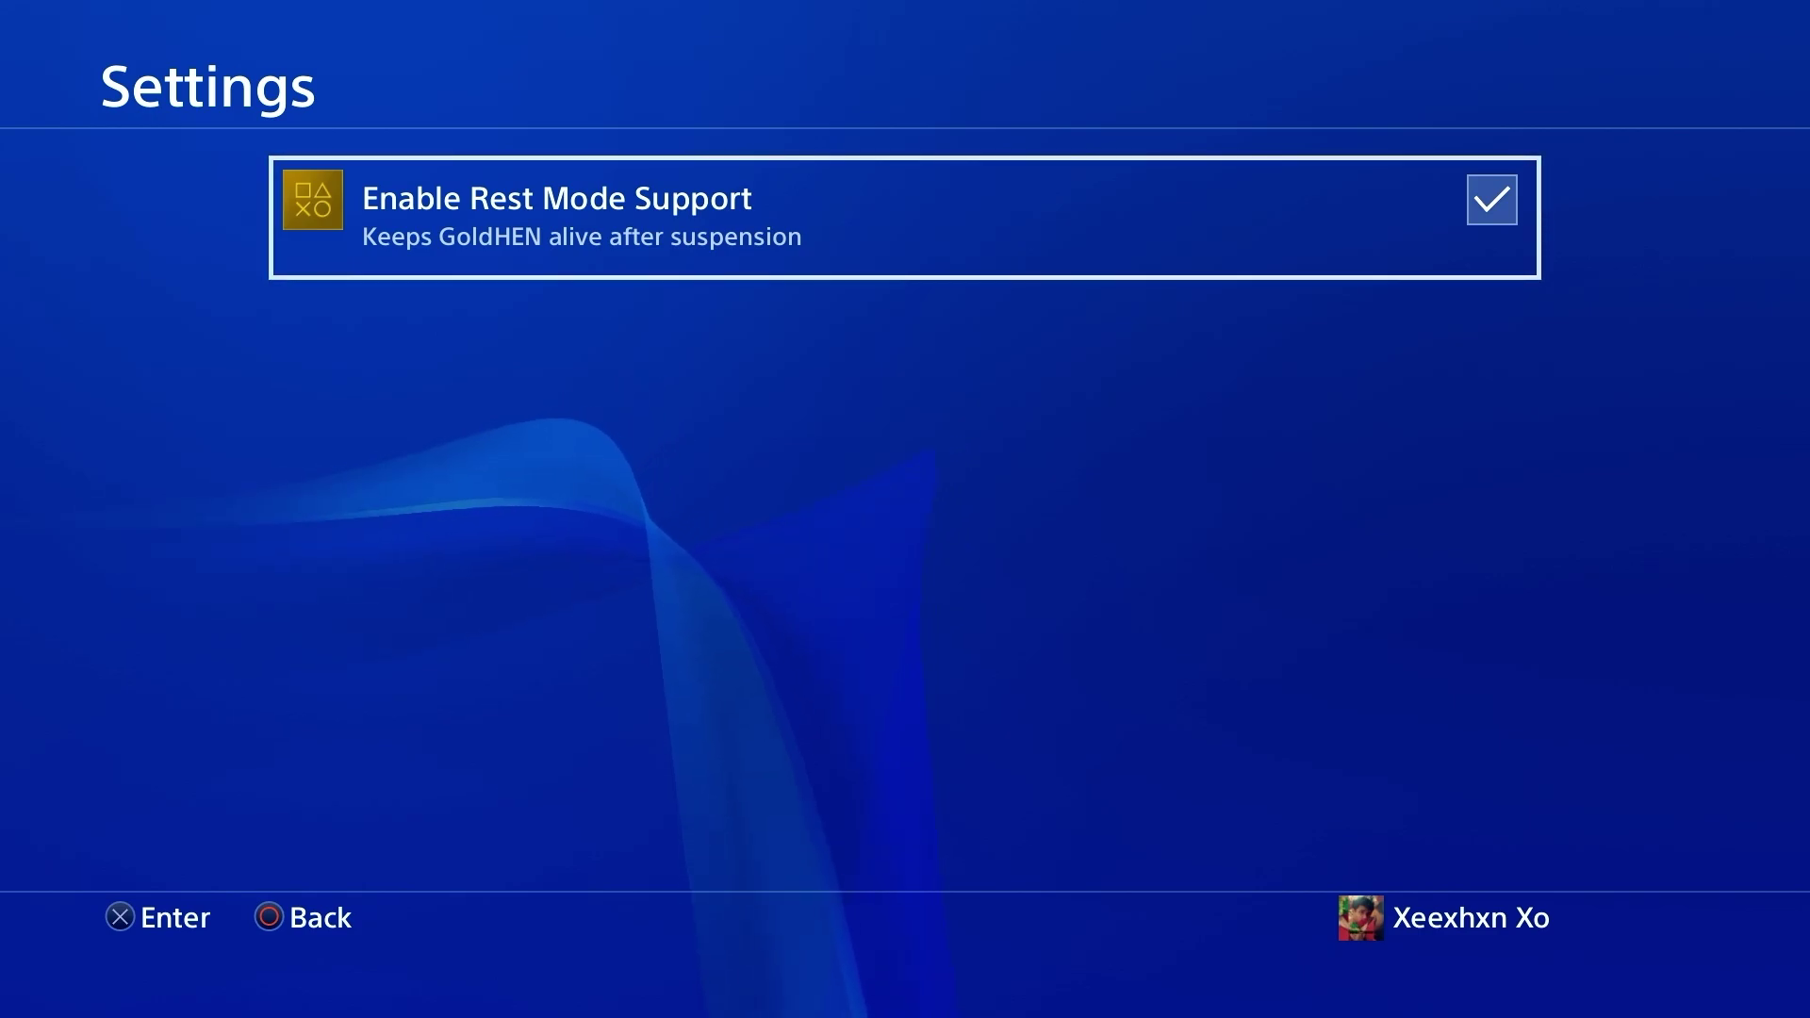
{"action": "key", "text": "Escape"}
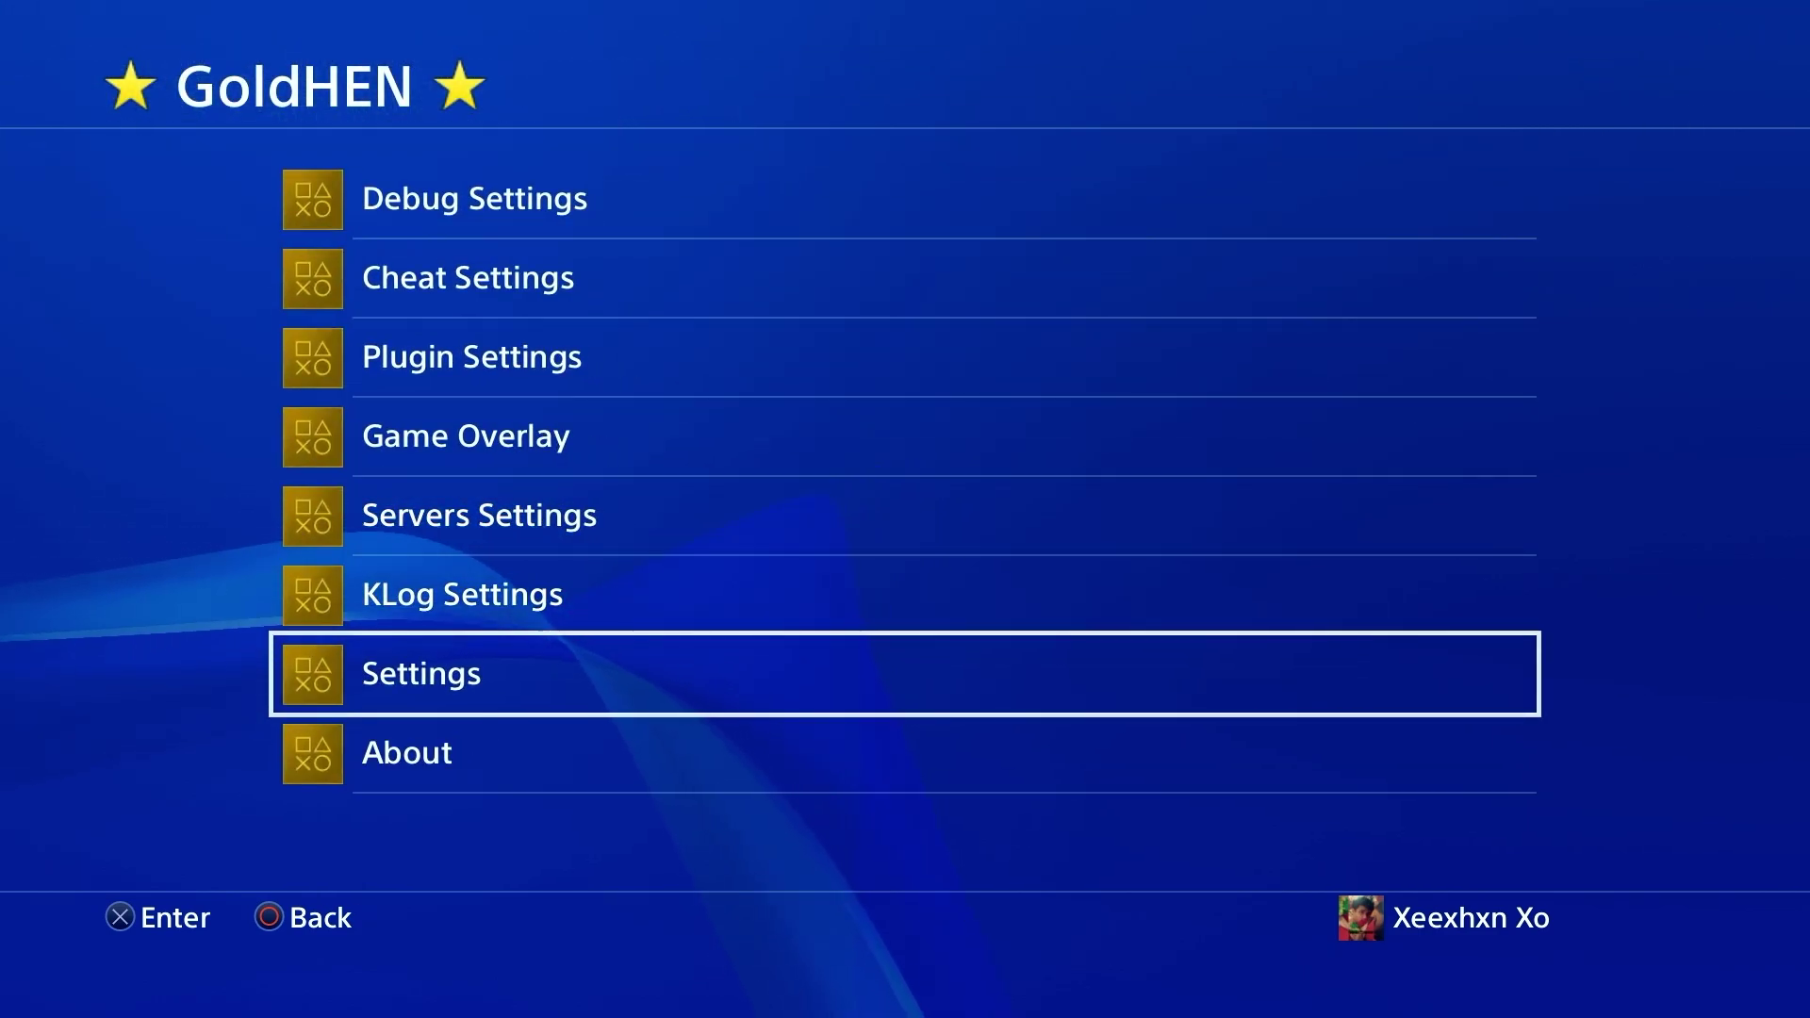